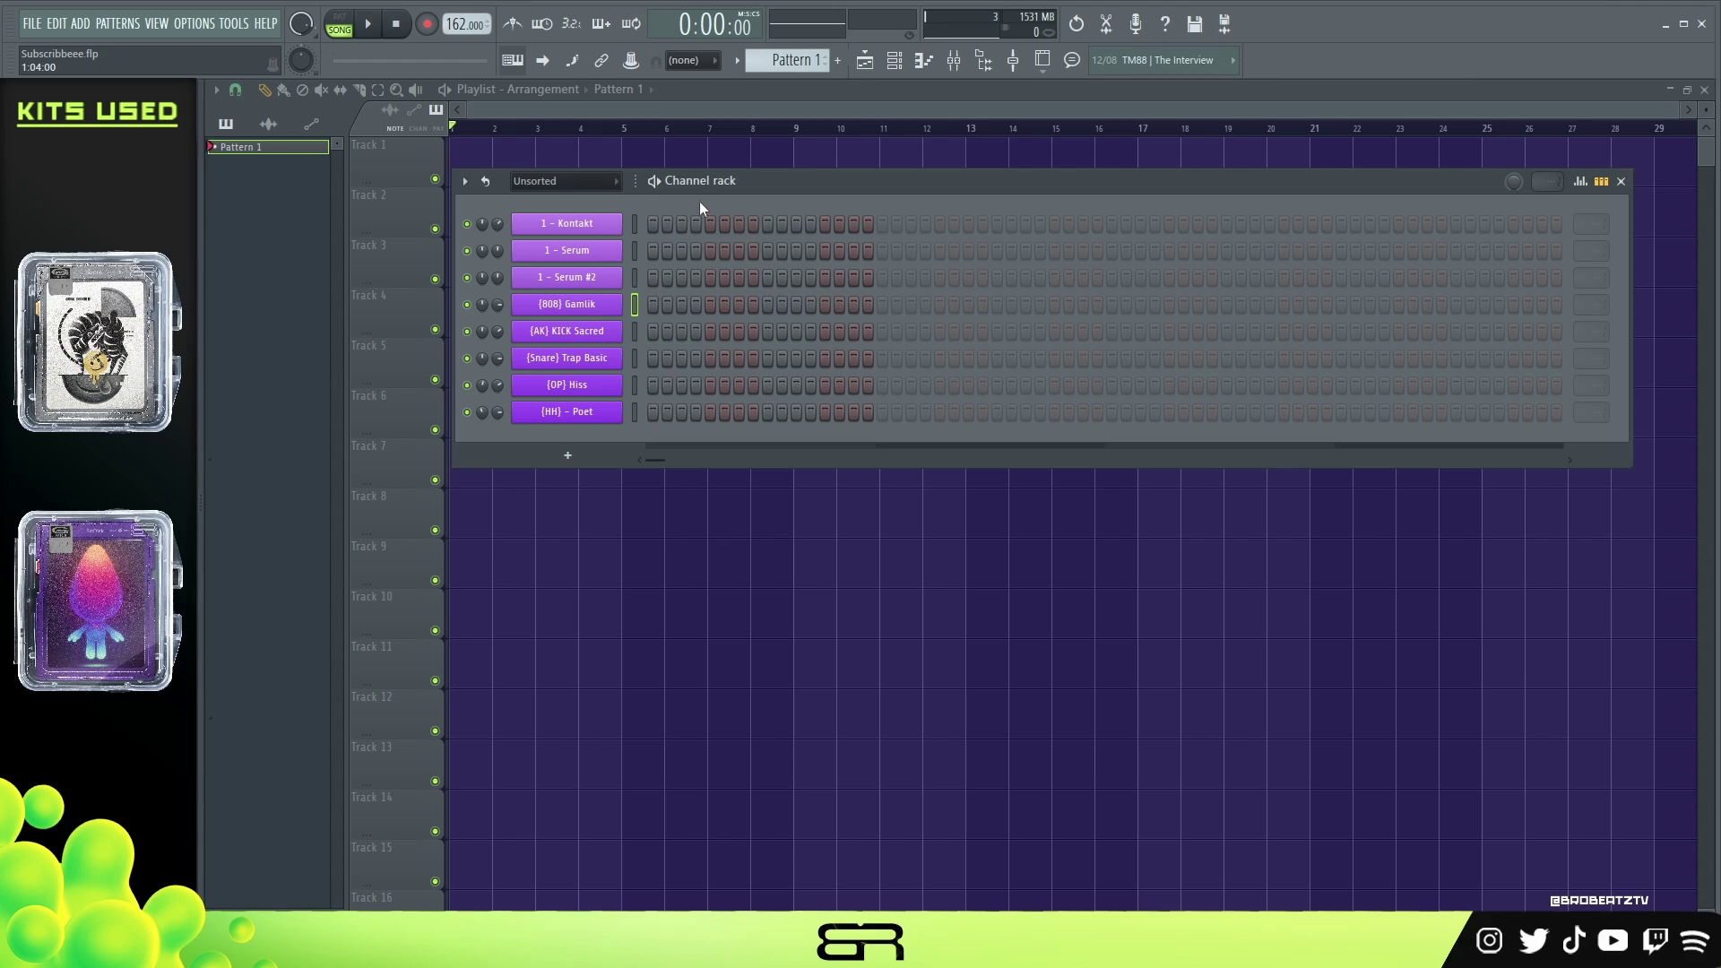
Audition the NOIRE Pure piano in Kontakt and close its plugin window
left_click_drag(751, 193, 756, 195)
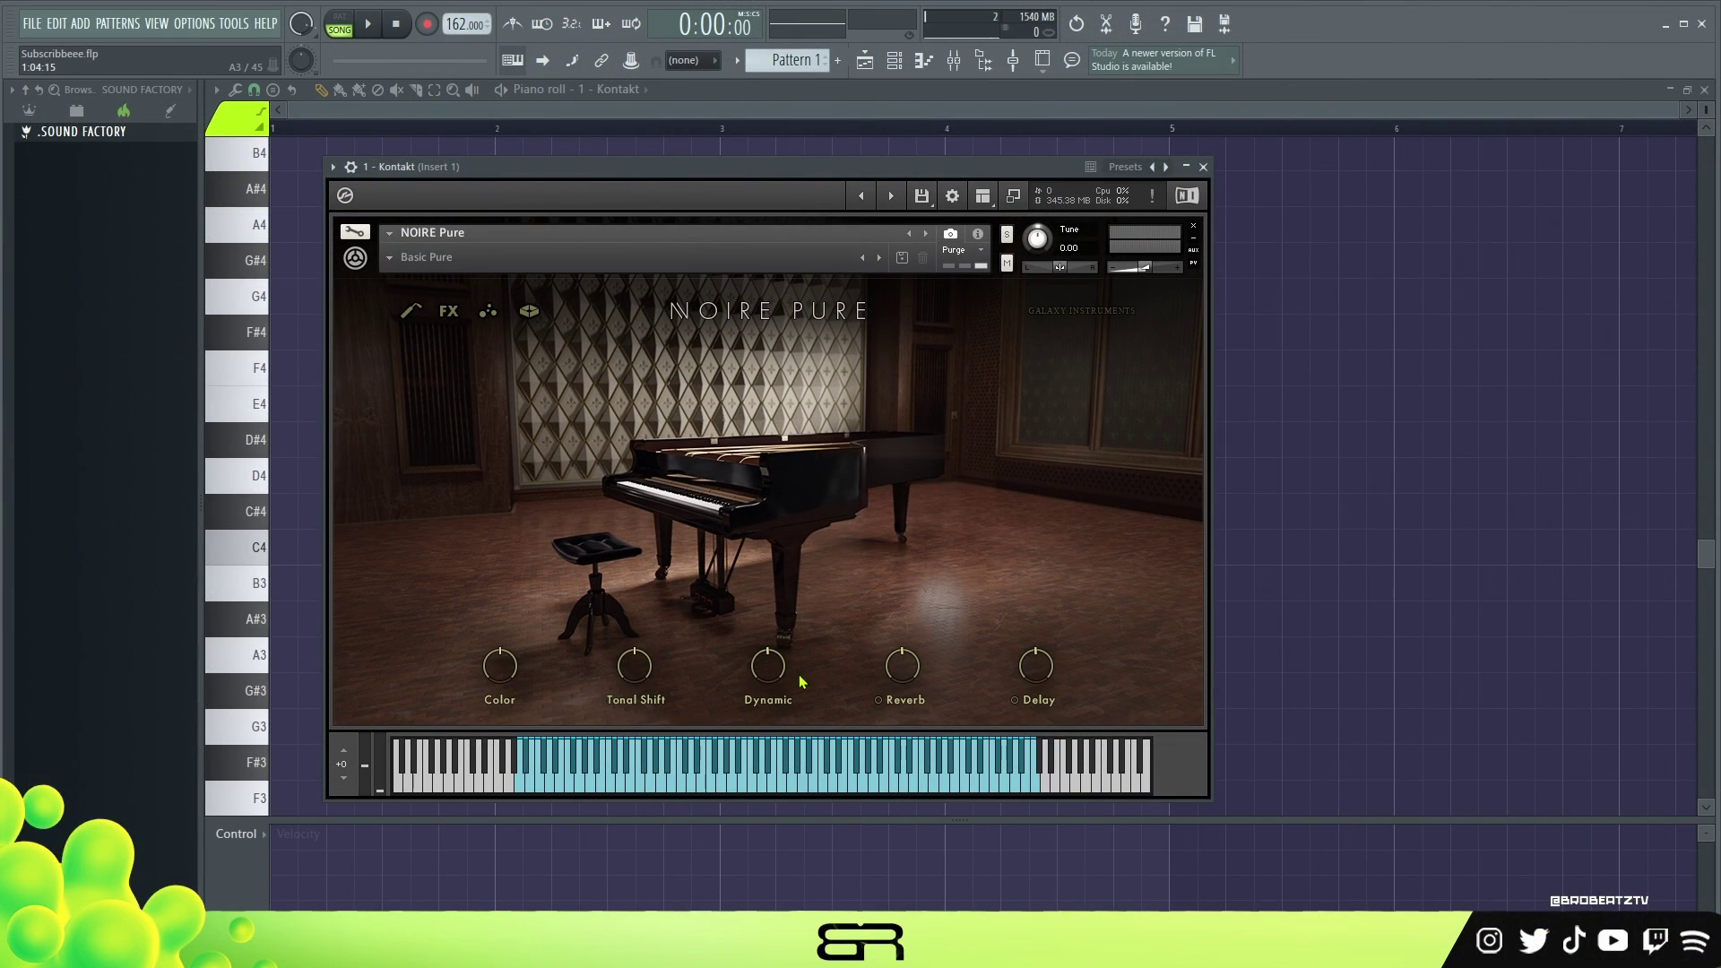
left_click(877, 767)
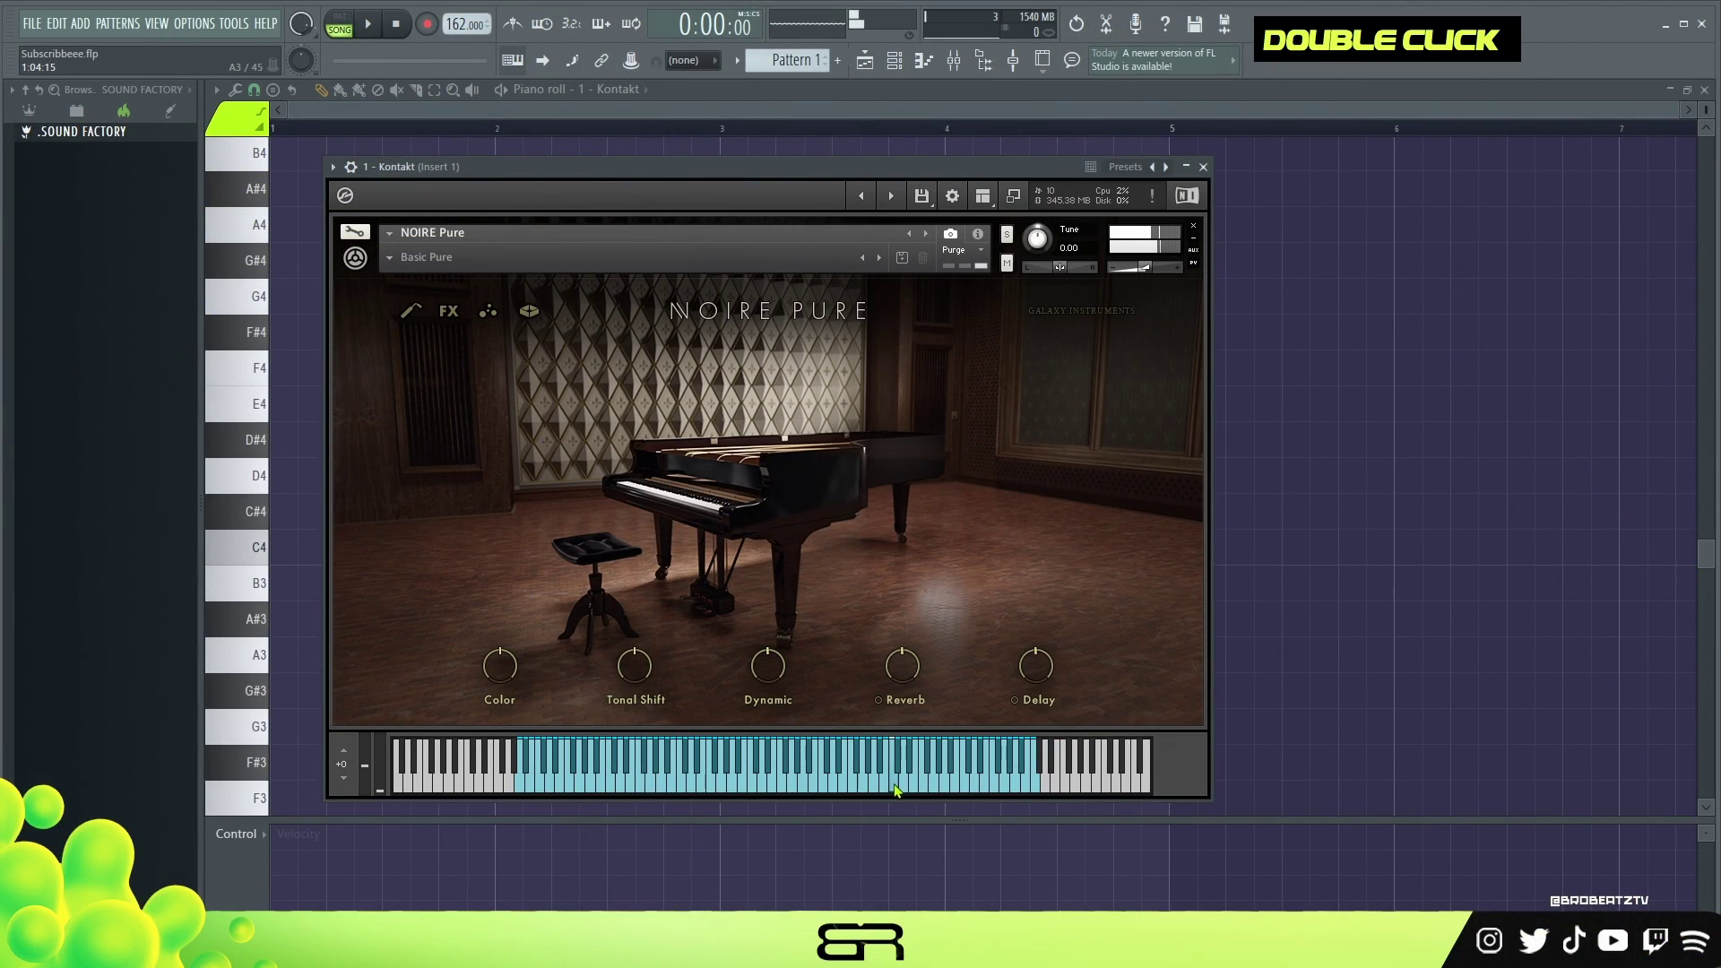
left_click(1203, 167)
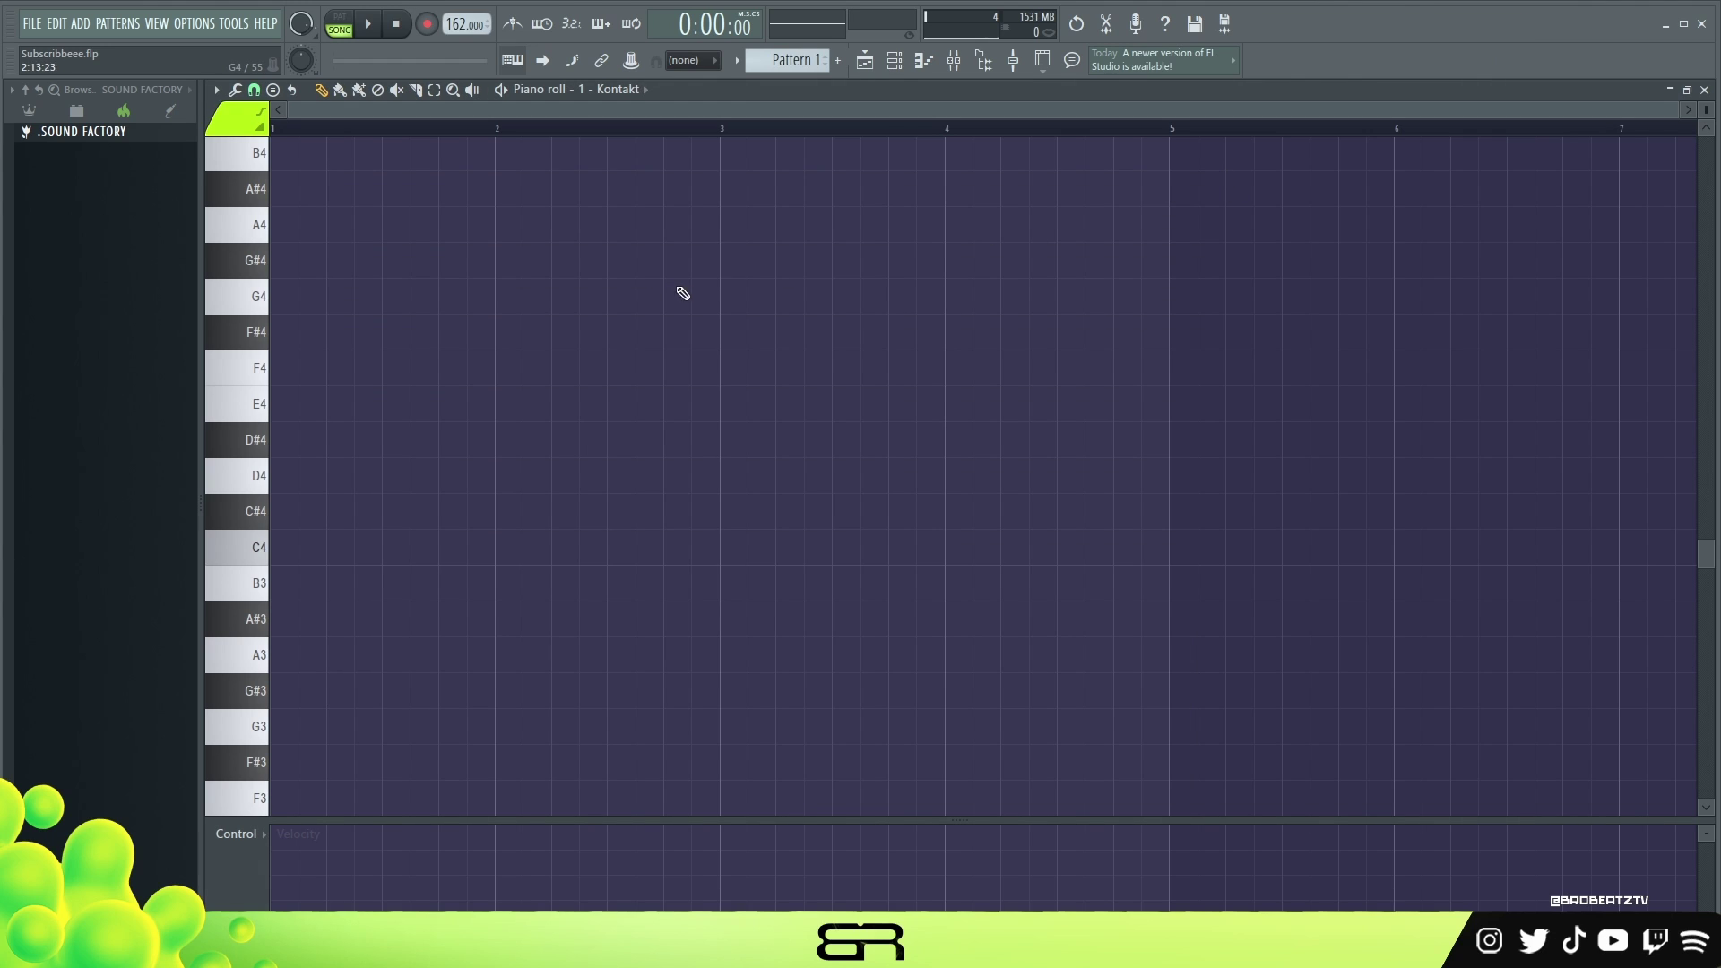
Enter D#5, F5 and F#5 notes as an ascending run from the start of bar 1
scroll(334, 511, "up", 4)
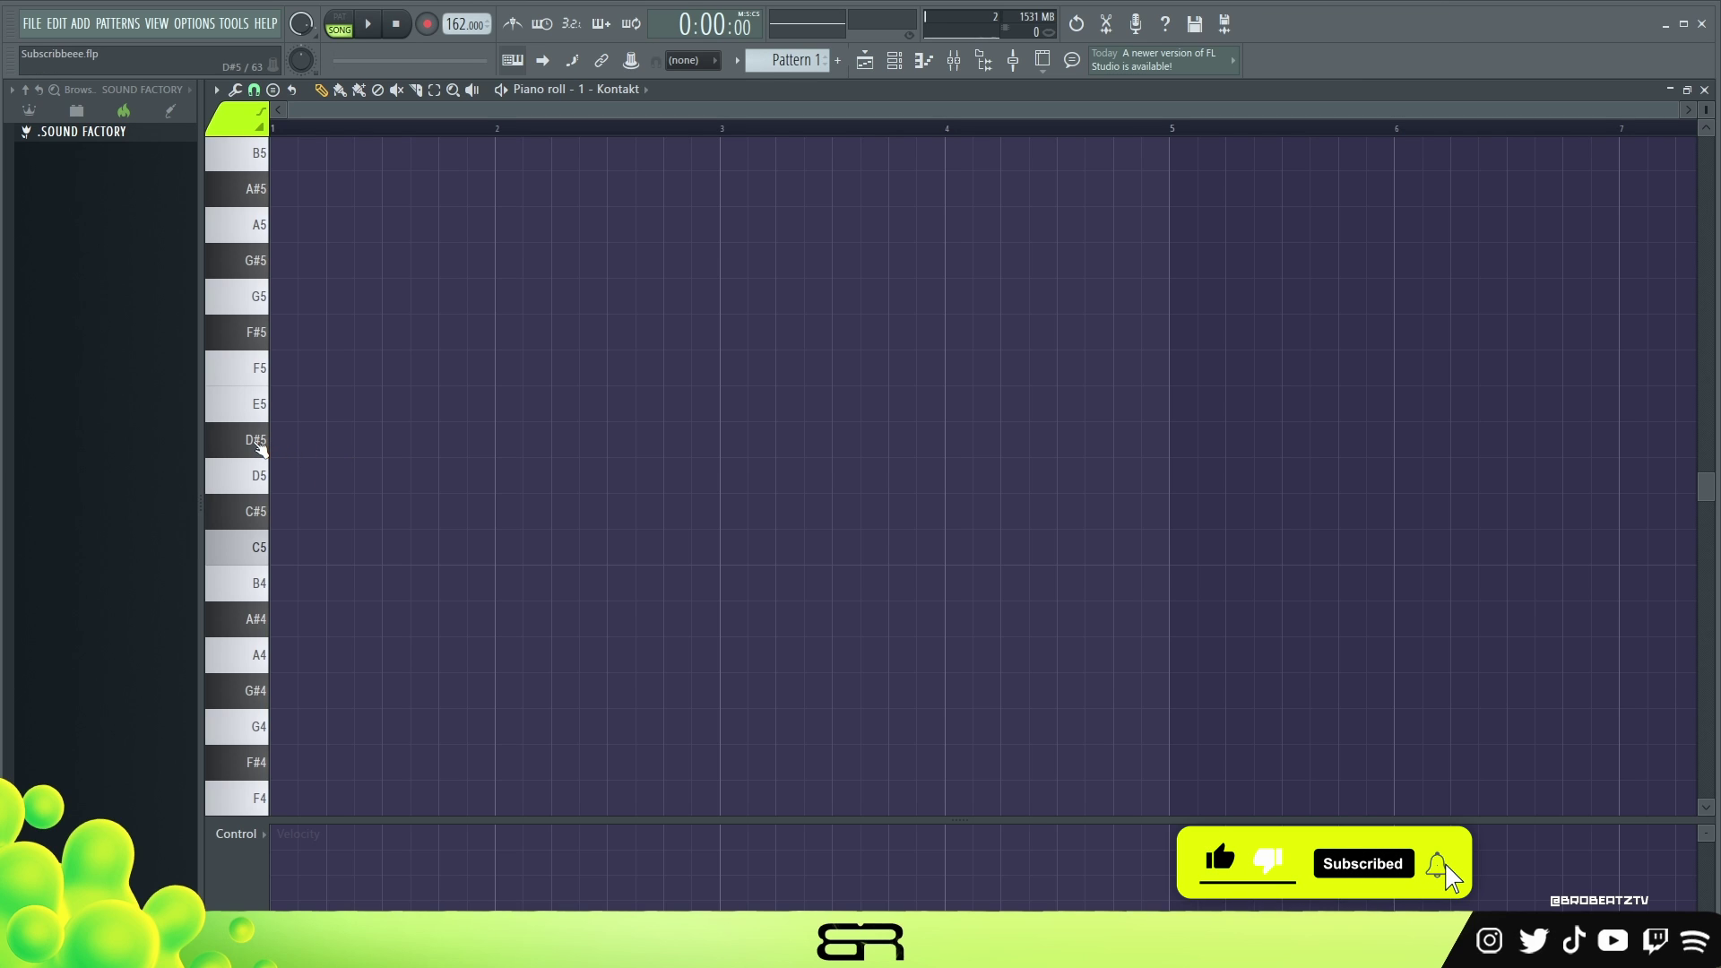
double_click(259, 446)
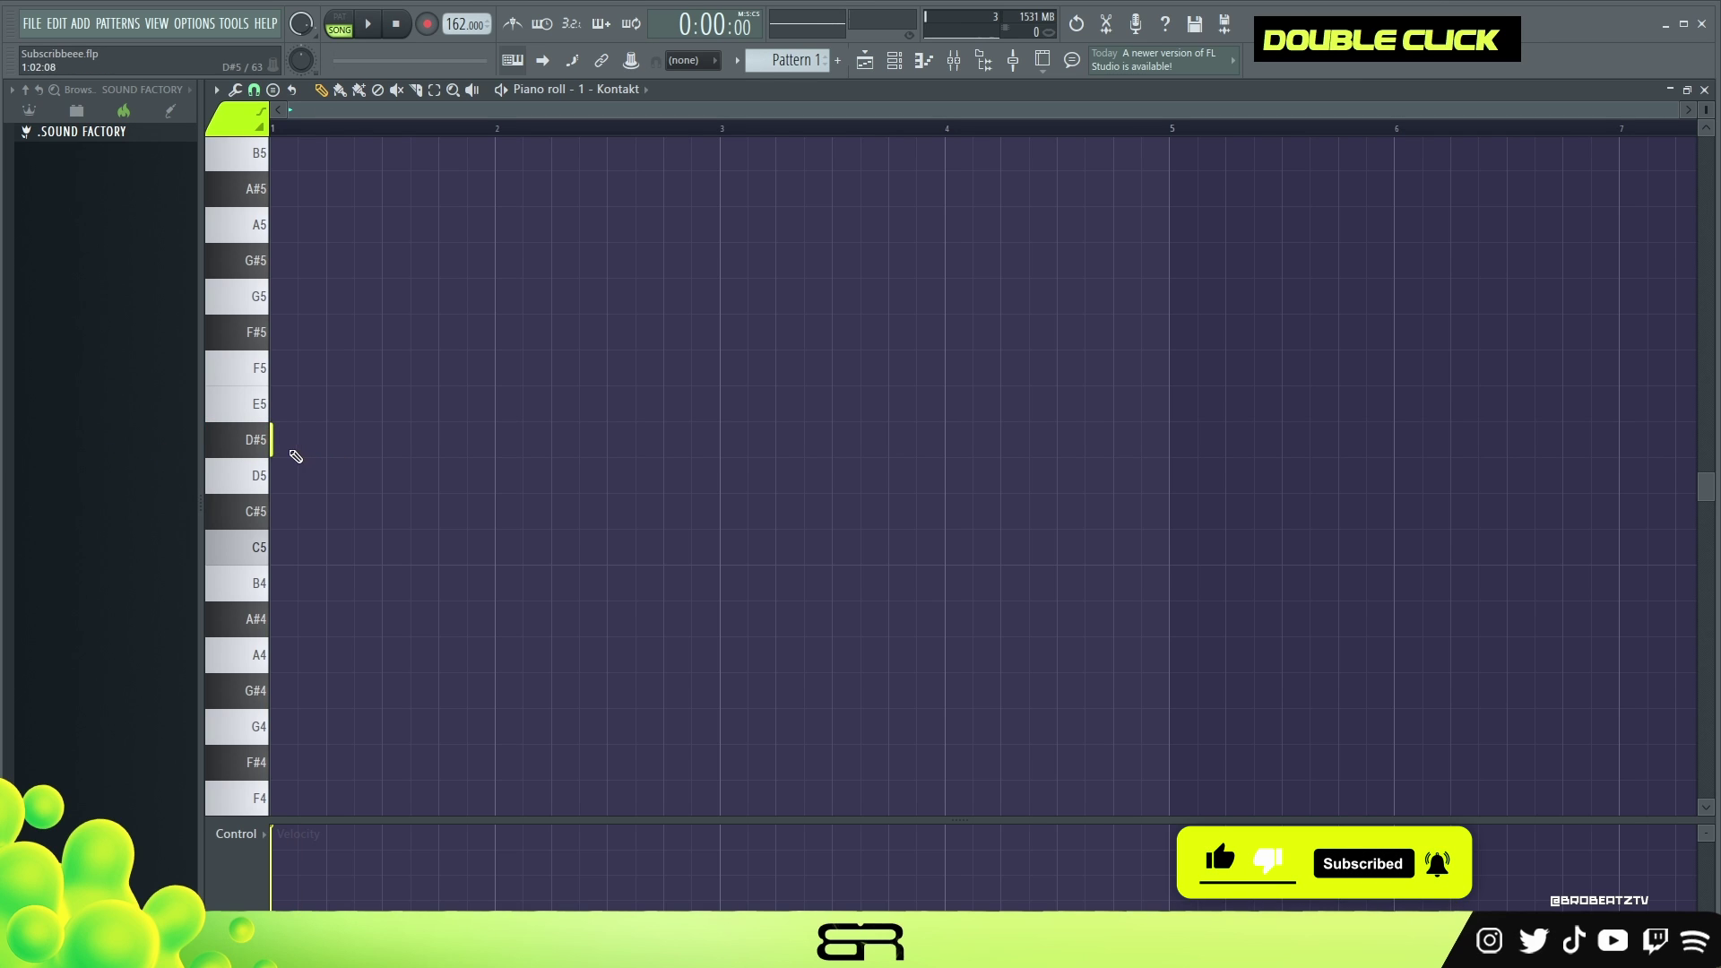
left_click(273, 440, "alt")
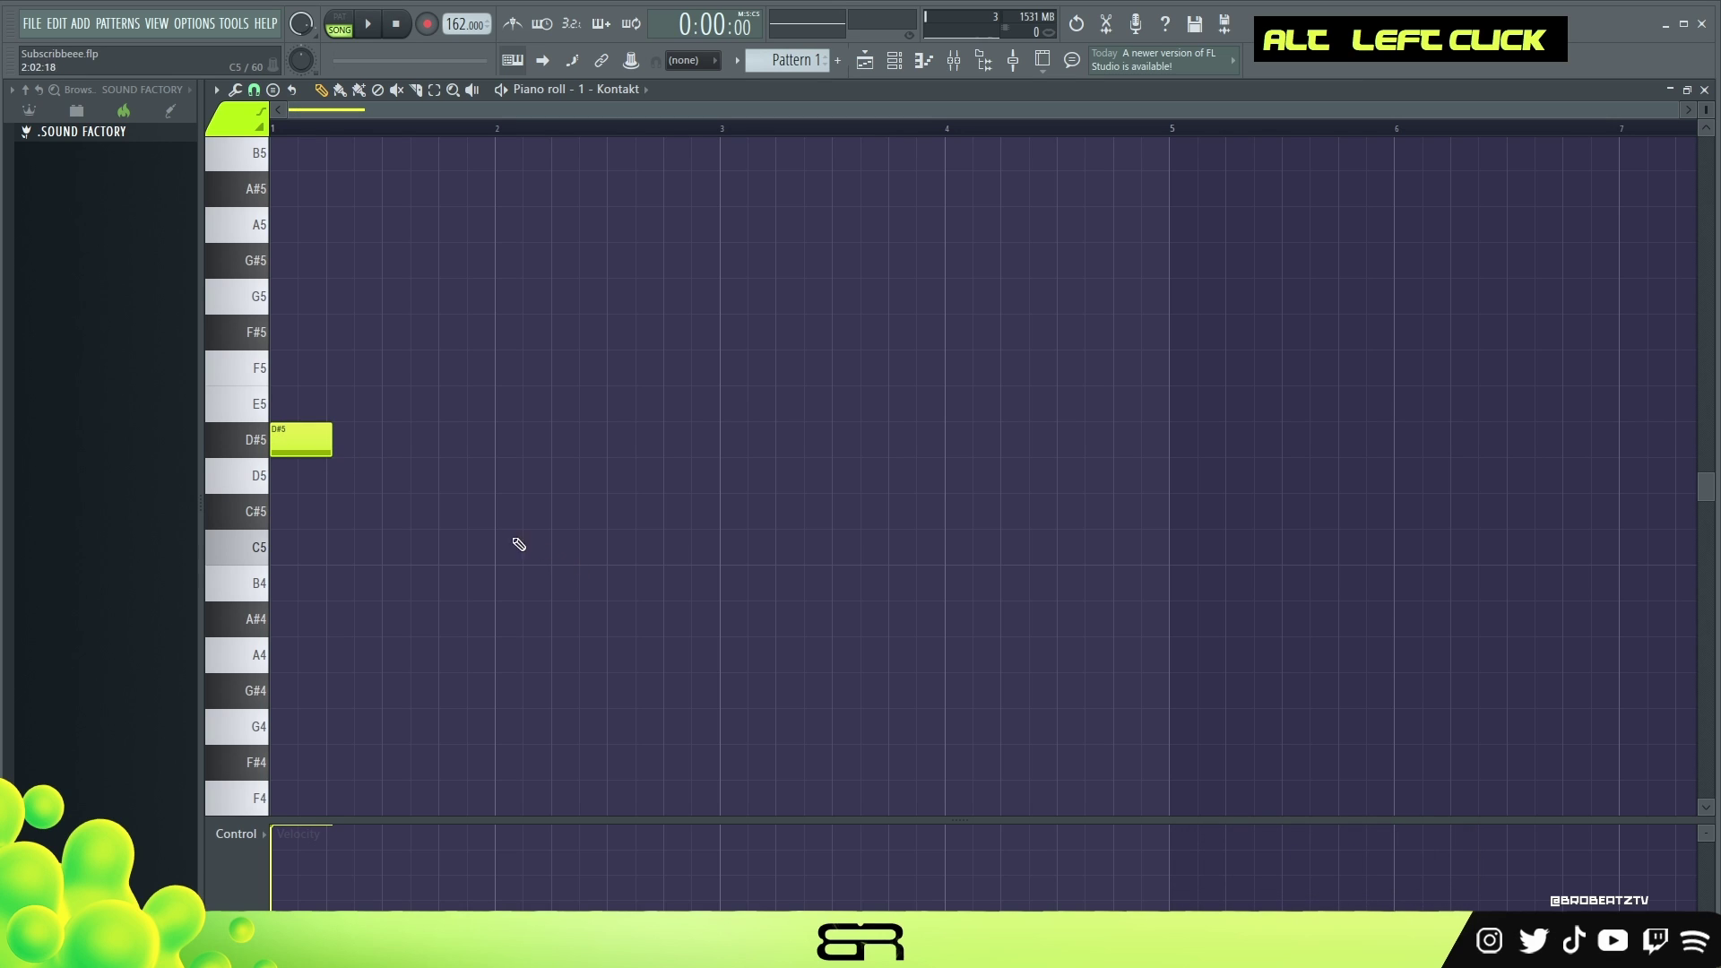
left_click(336, 368)
left_click(368, 332)
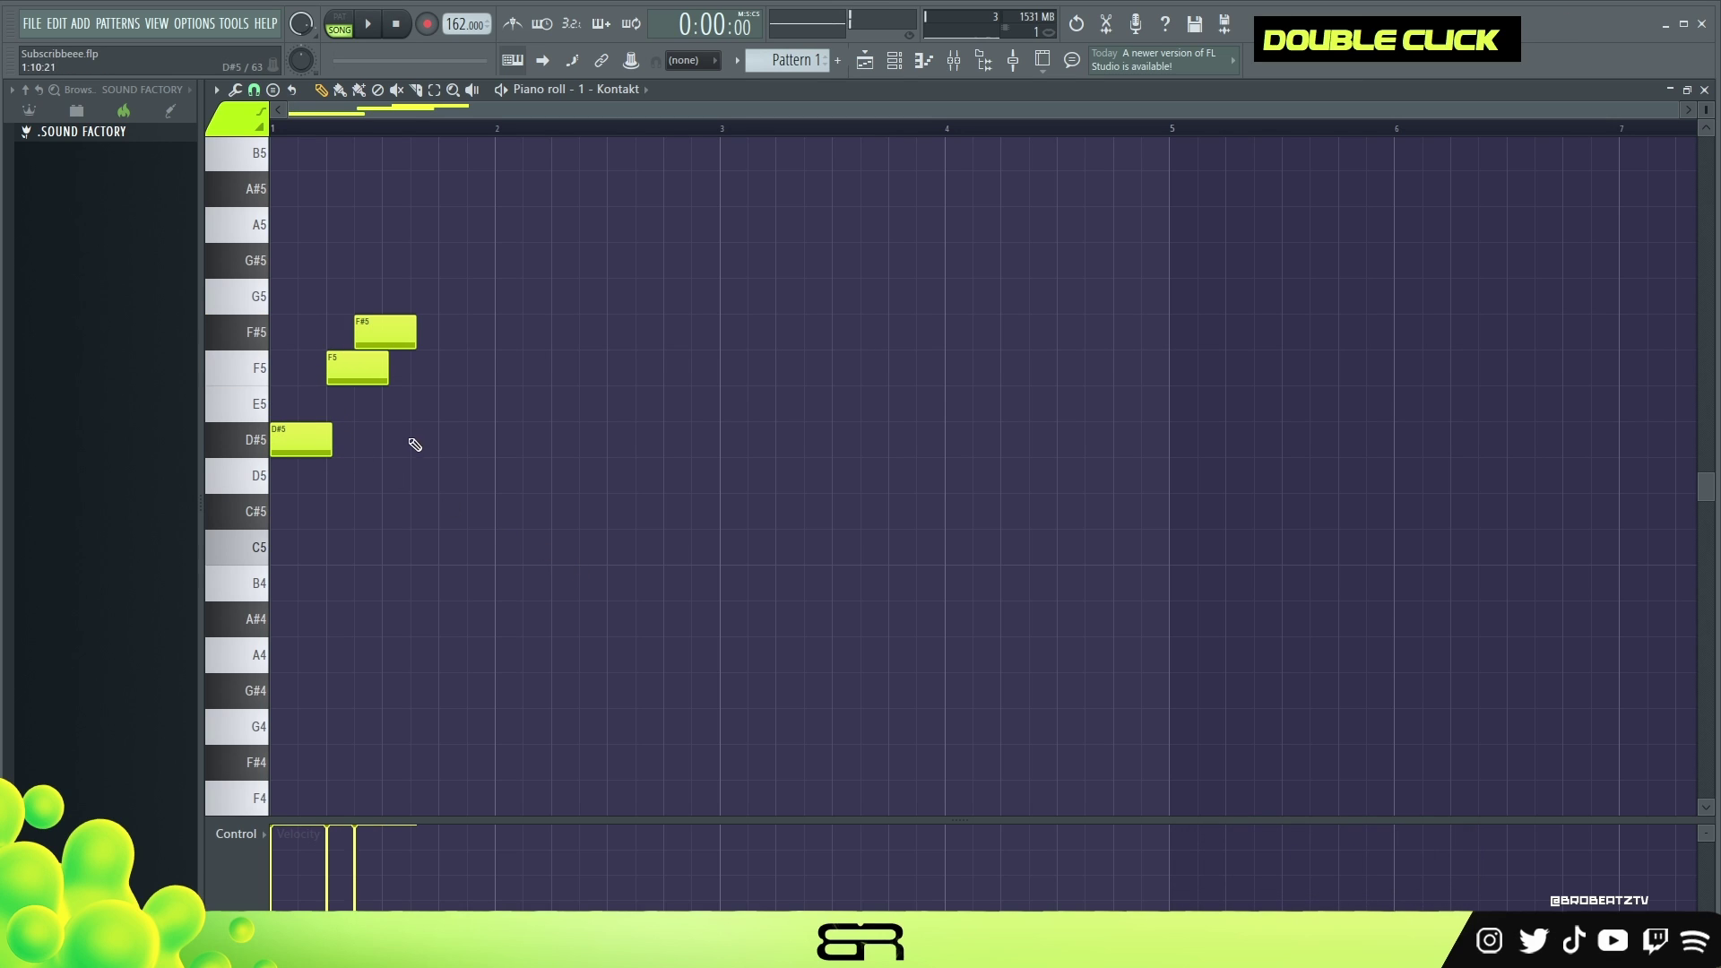
Delete the F#5, F5 and D#5 notes from bar 1
right_click(385, 332)
right_click(357, 367)
right_click(301, 439)
Place an ascending run of A#4, C5 and C#5 notes in bar 2
left_click(535, 619)
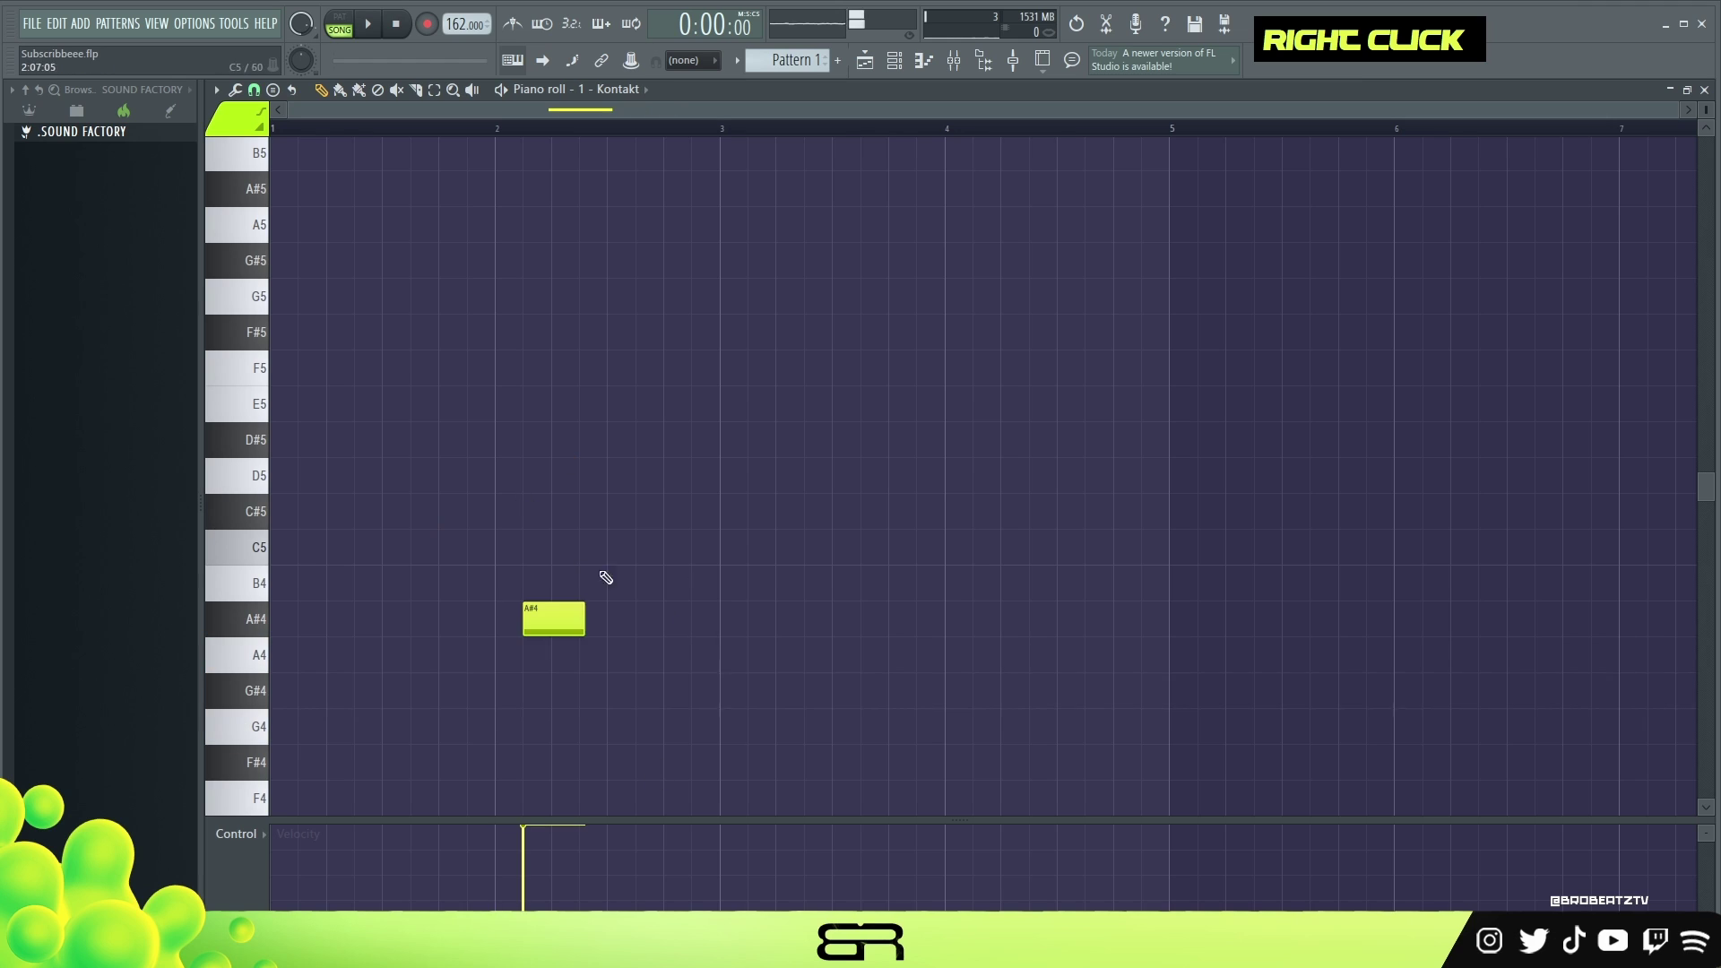
left_click(592, 547)
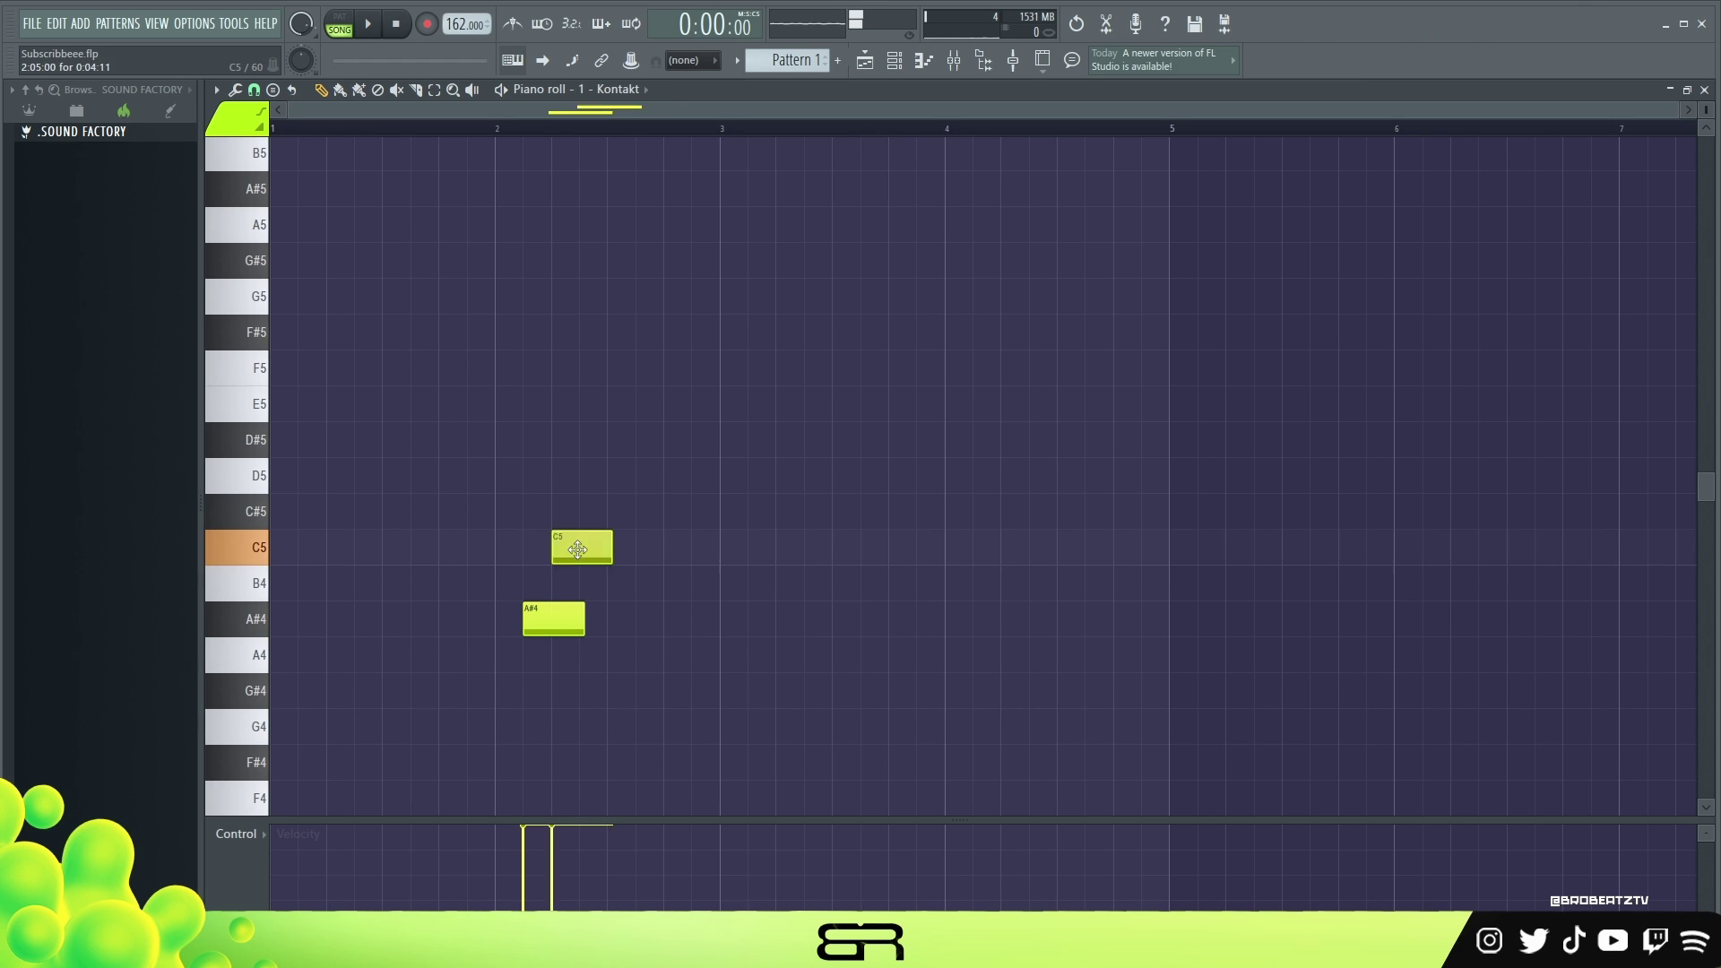
left_click(648, 511)
left_click_drag(715, 499, 566, 658)
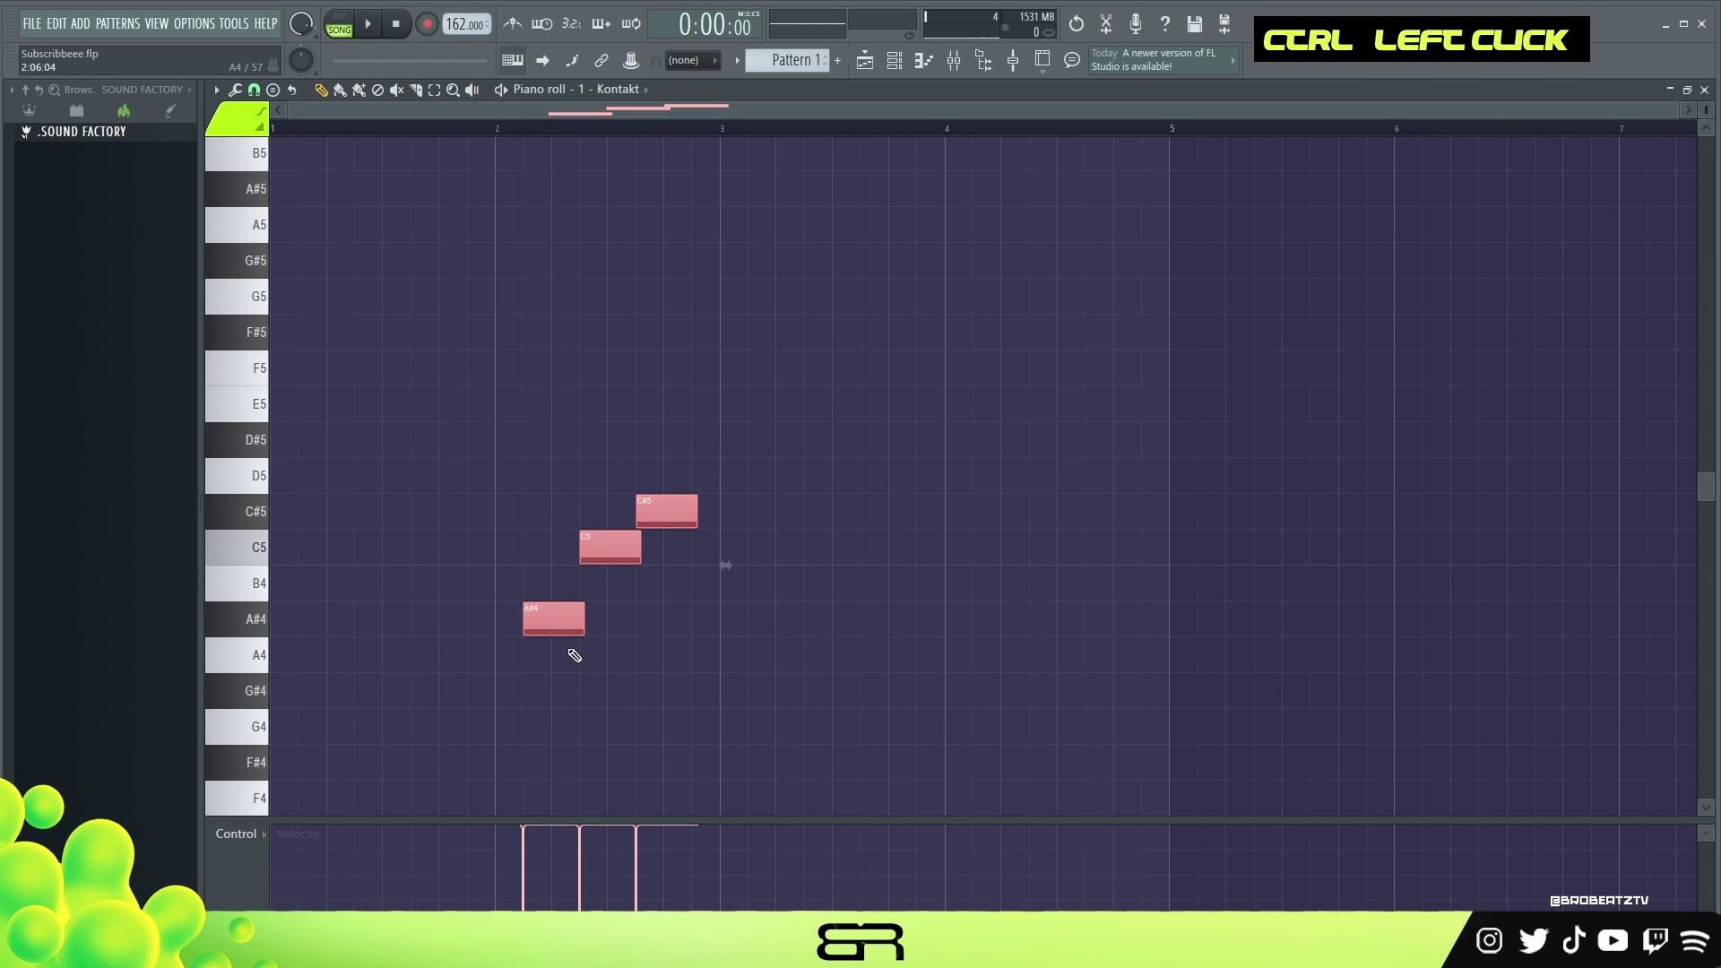
right_click(875, 556)
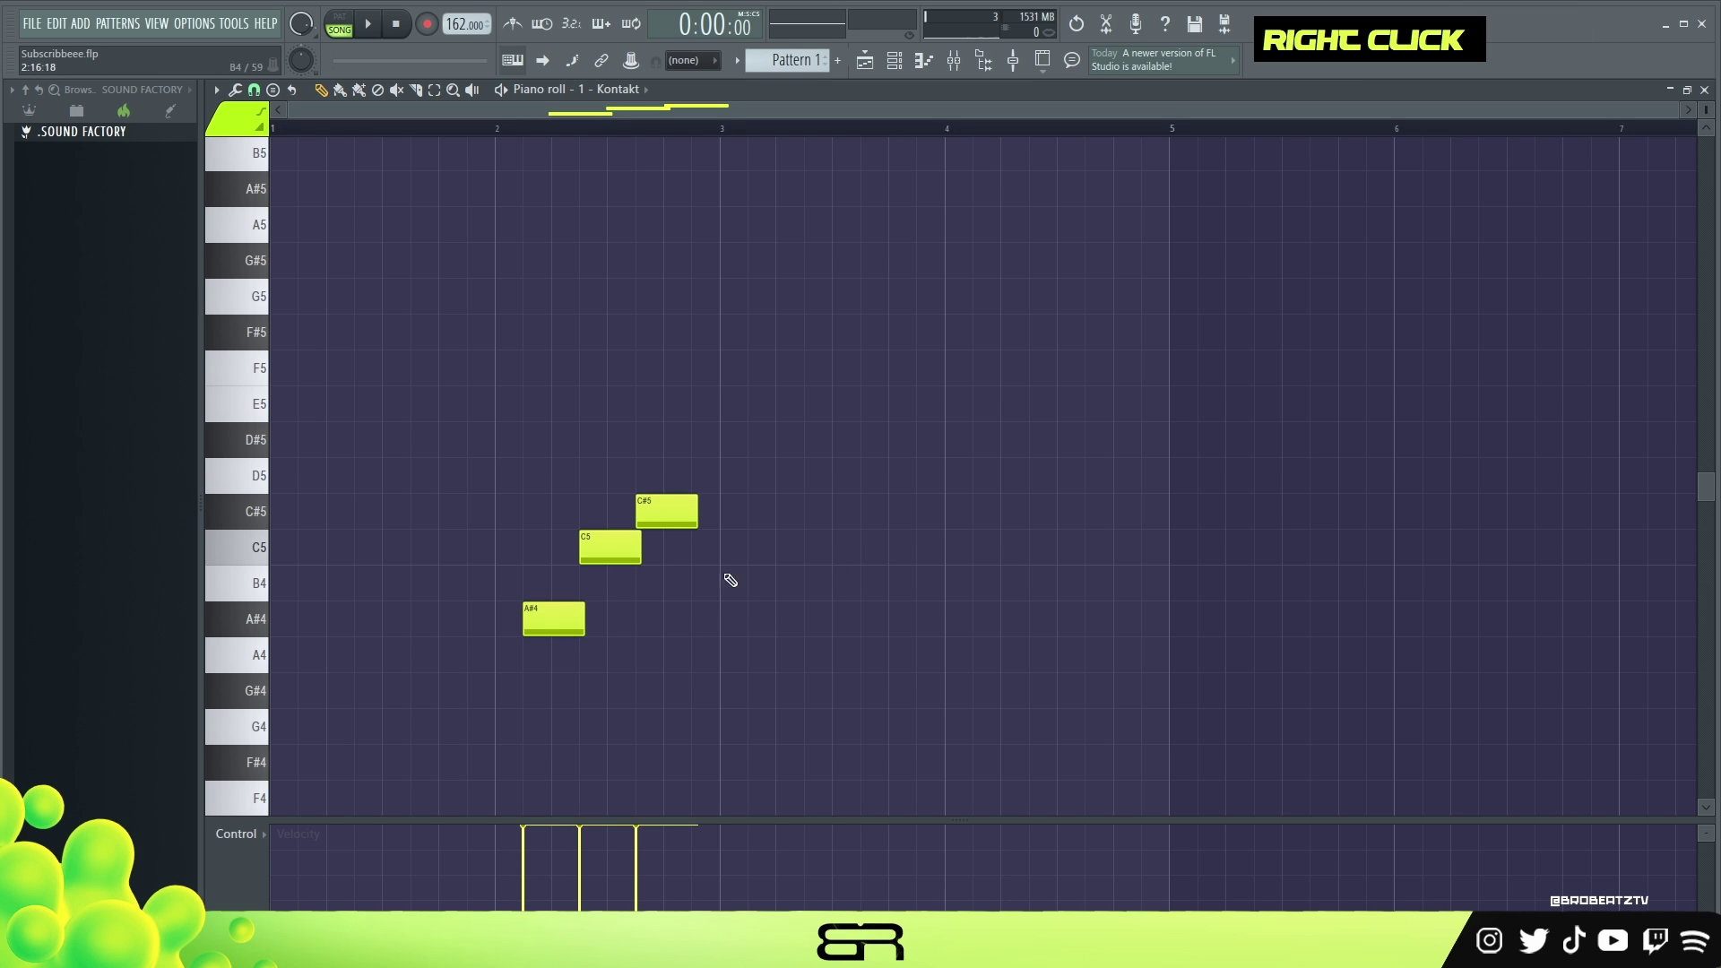
key("ctrl+a")
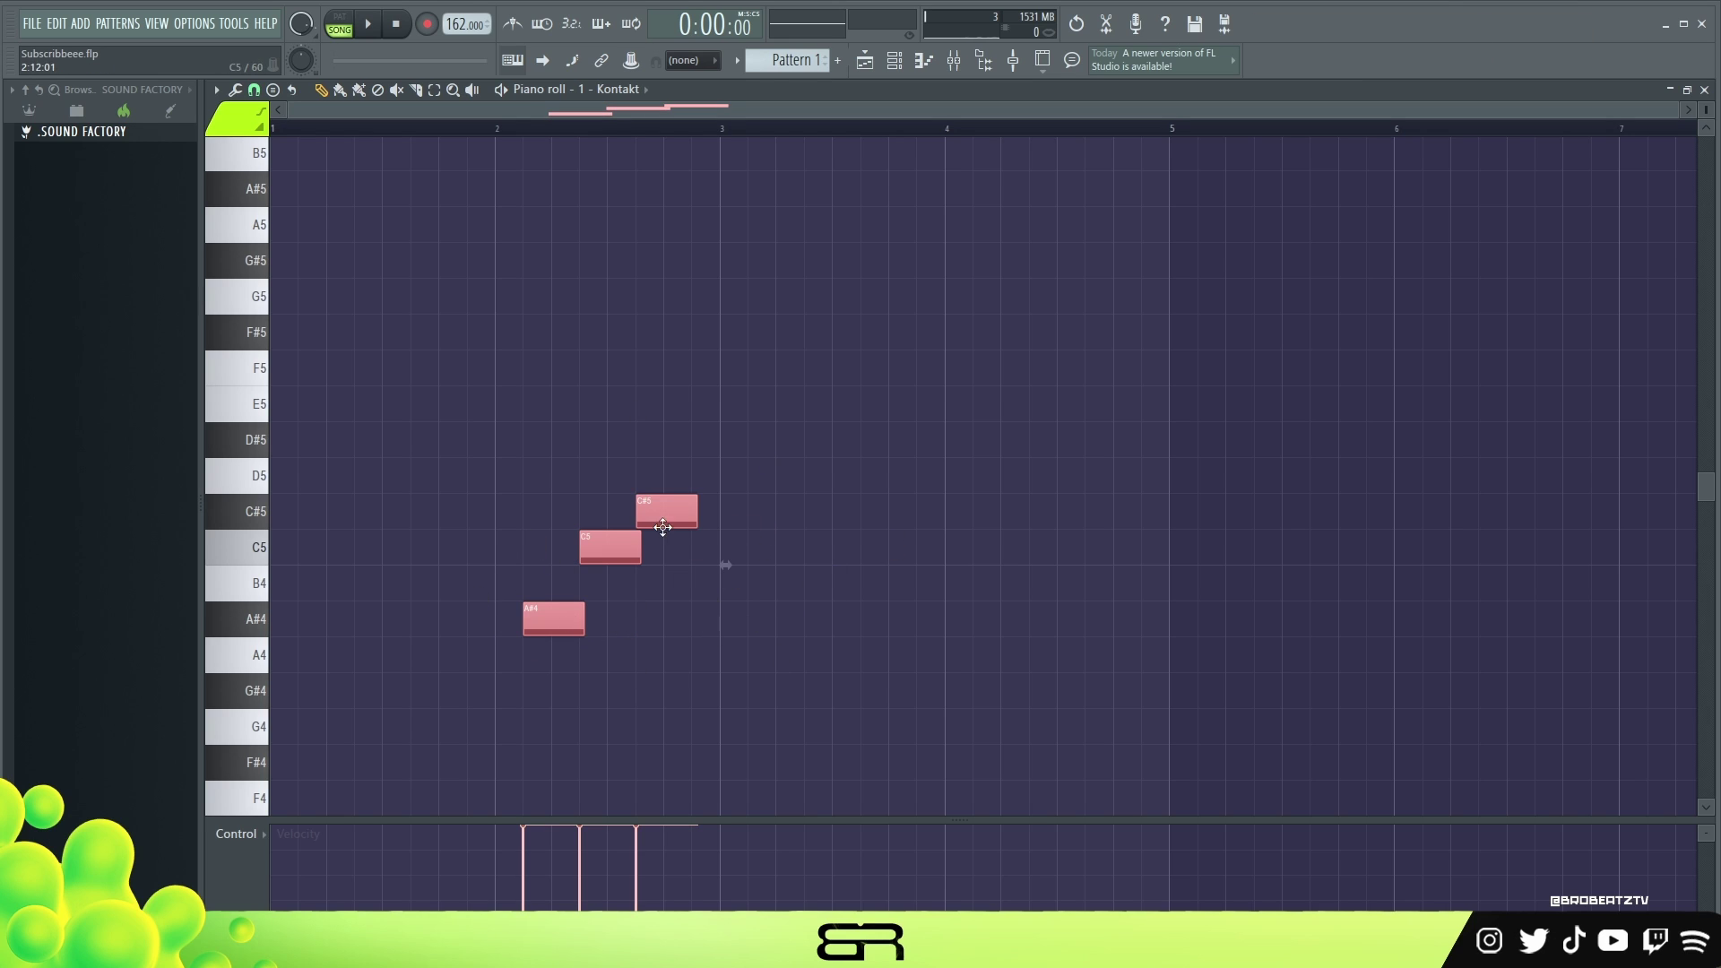
right_click(513, 409)
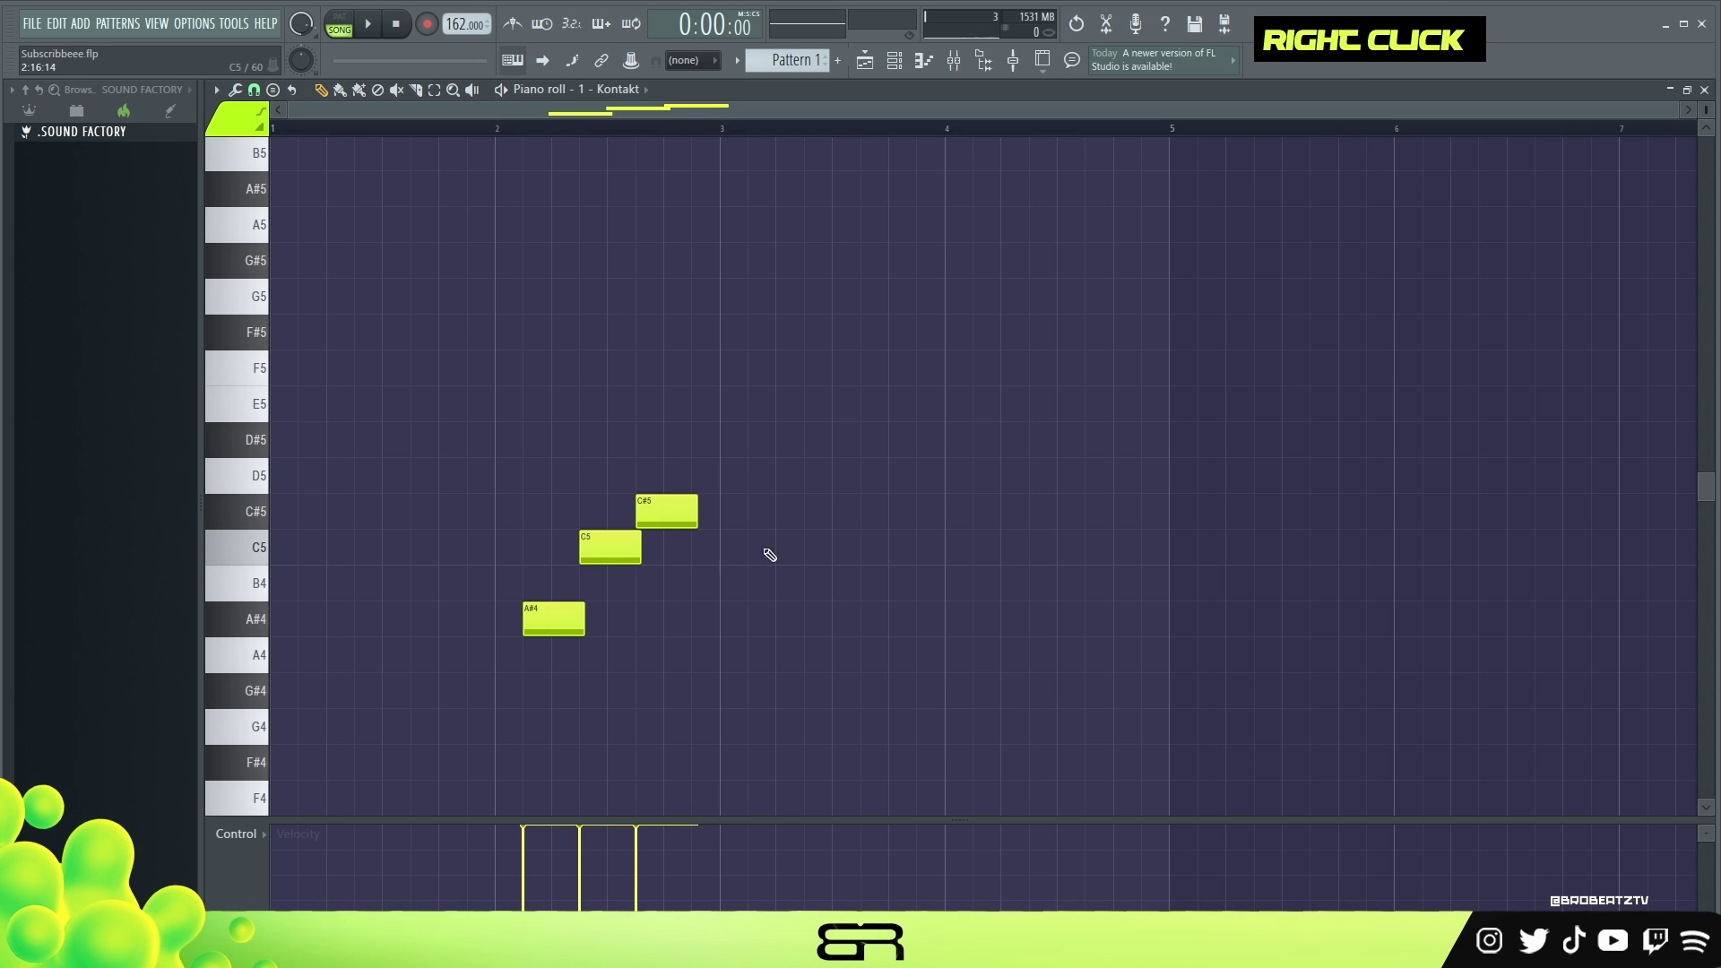
left_click_drag(699, 459, 537, 661)
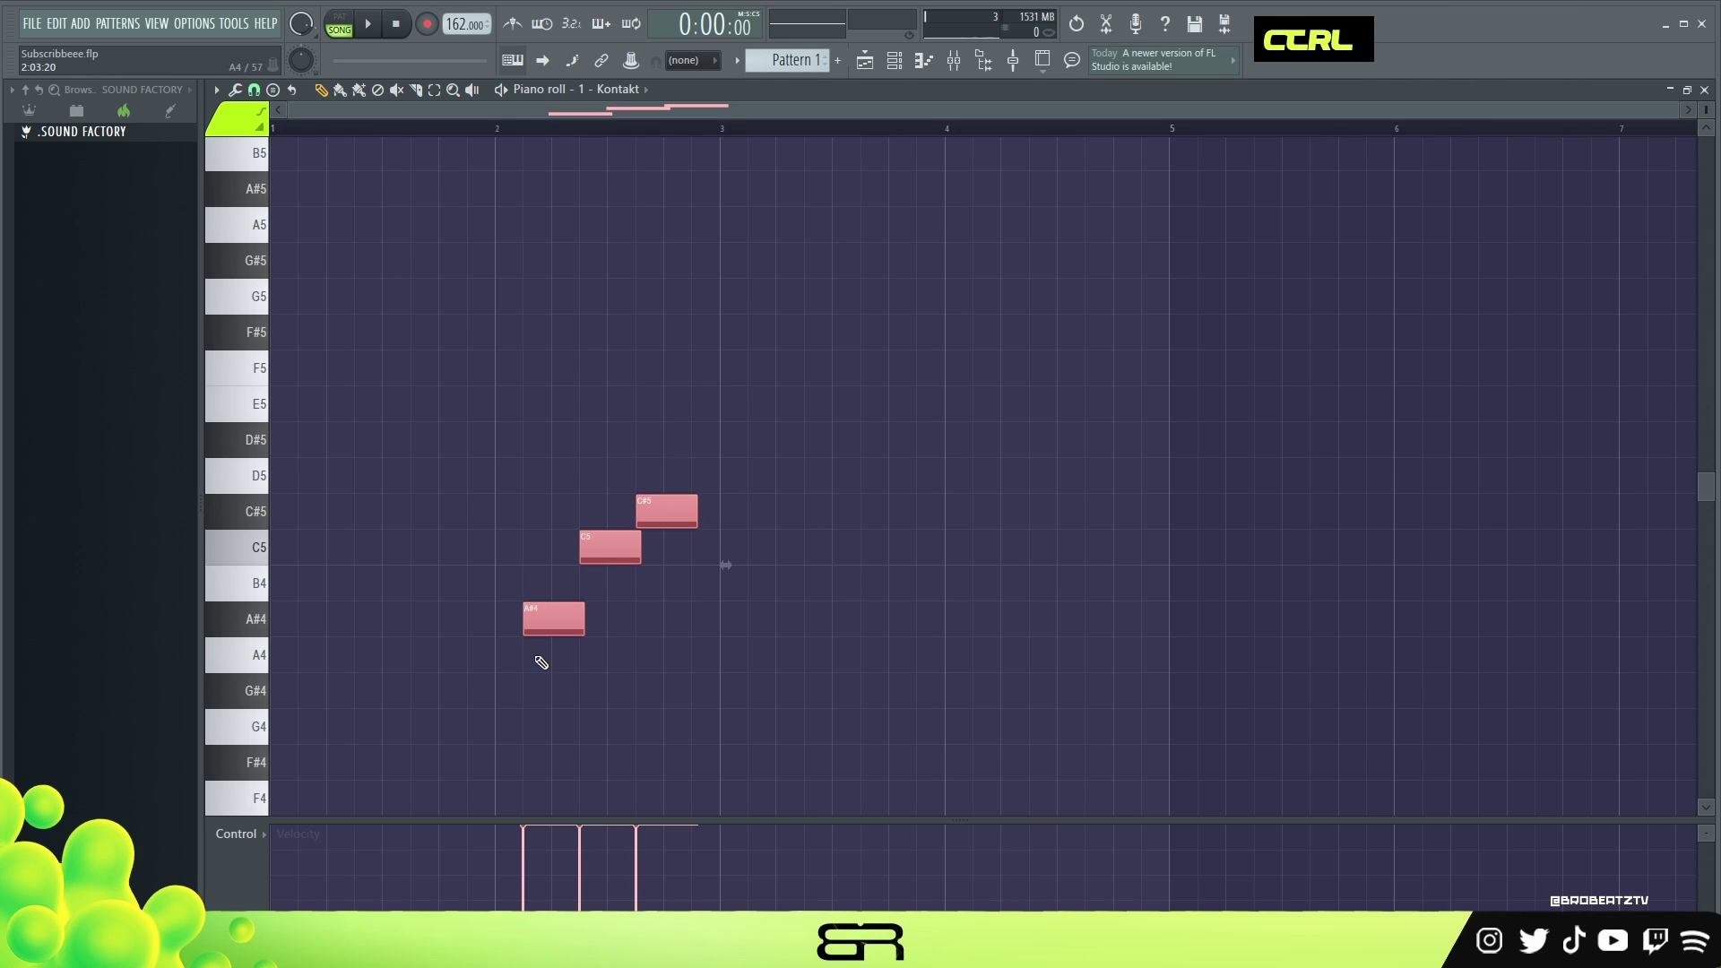
right_click(763, 638)
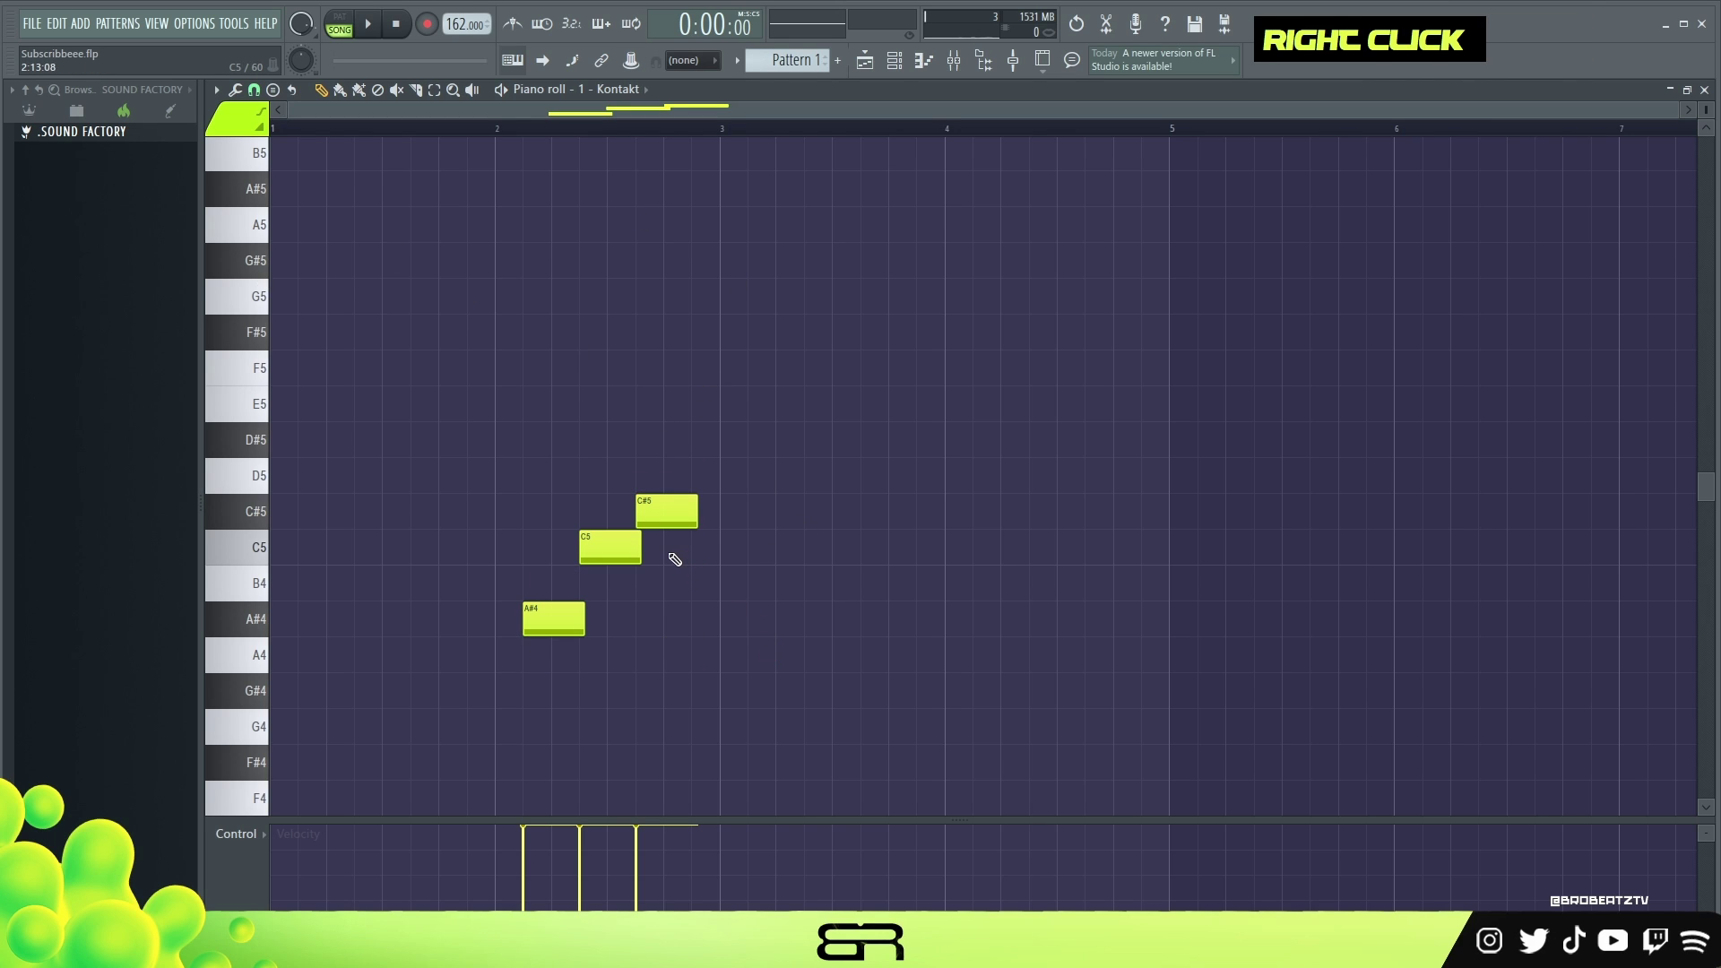
Delete the C#5, C5 and A#4 notes from bar 2
right_click(691, 509)
right_click(609, 547)
right_click(553, 618)
Enter short, reduced-velocity piano notes: D#5 at the start of bar 1, F5 on its fourth beat and F#5 at bar 2
left_click(309, 443)
scroll(343, 505, "up", 2)
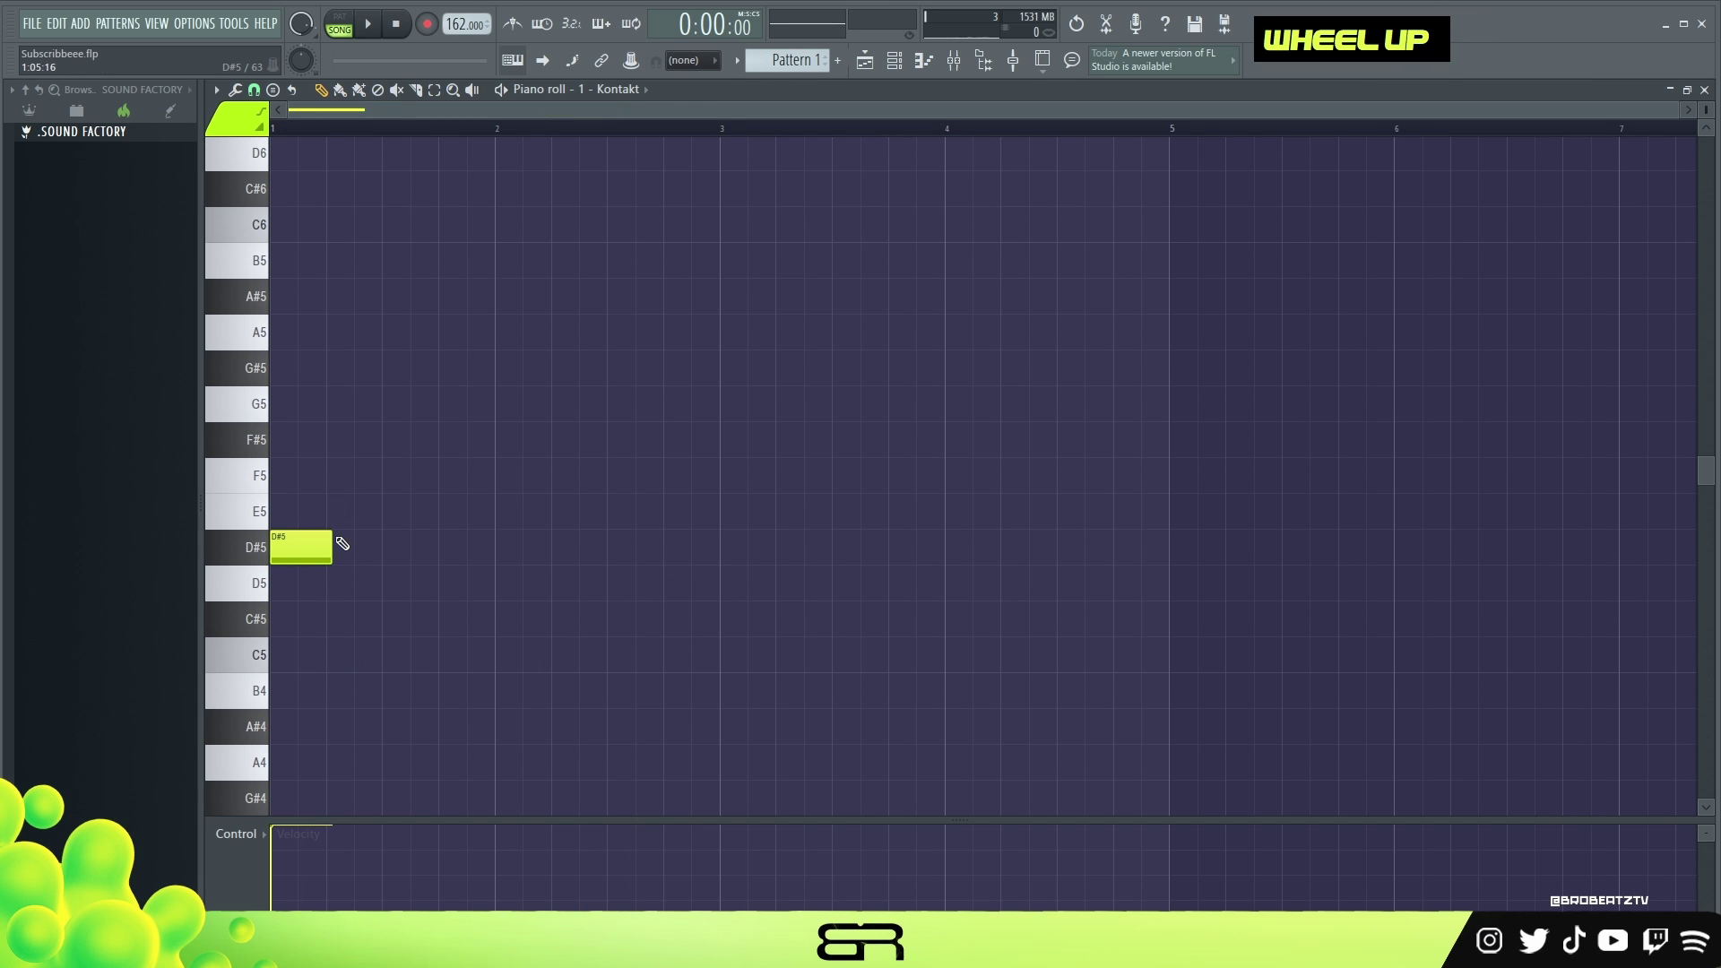
left_click_drag(333, 541, 292, 543)
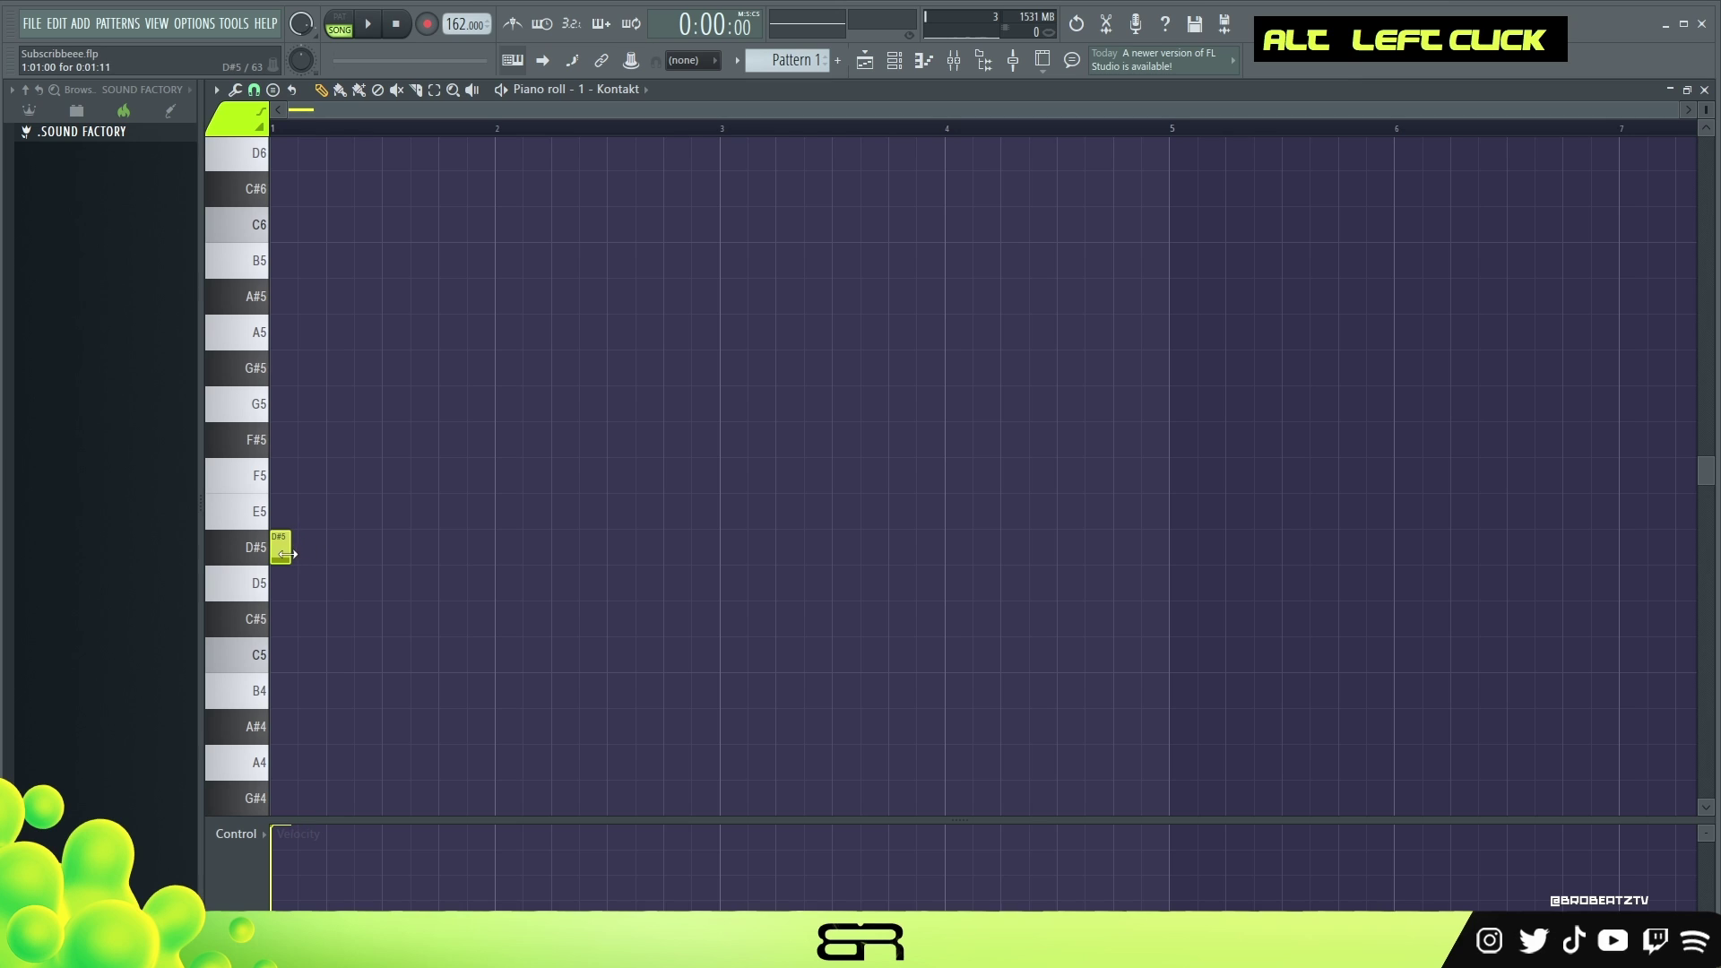
left_click(273, 859)
right_click(338, 515)
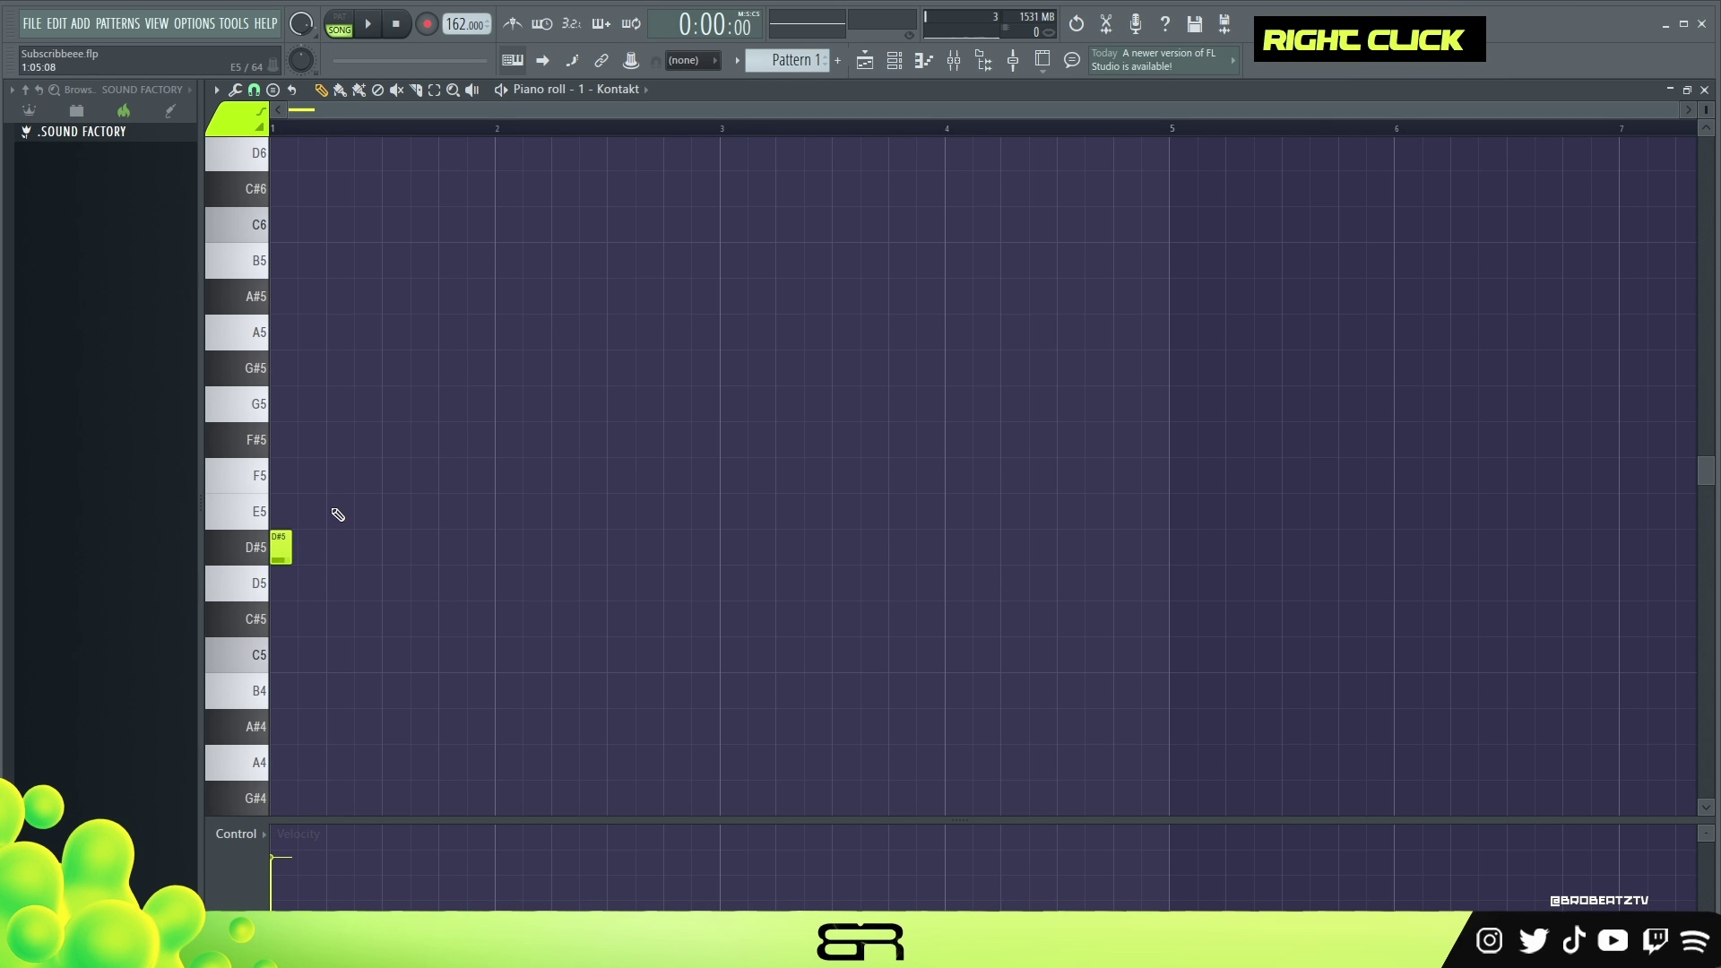
left_click(448, 477)
left_click(505, 440)
Switch playback from song to pattern mode and audition the three-note piano phrase
key("space")
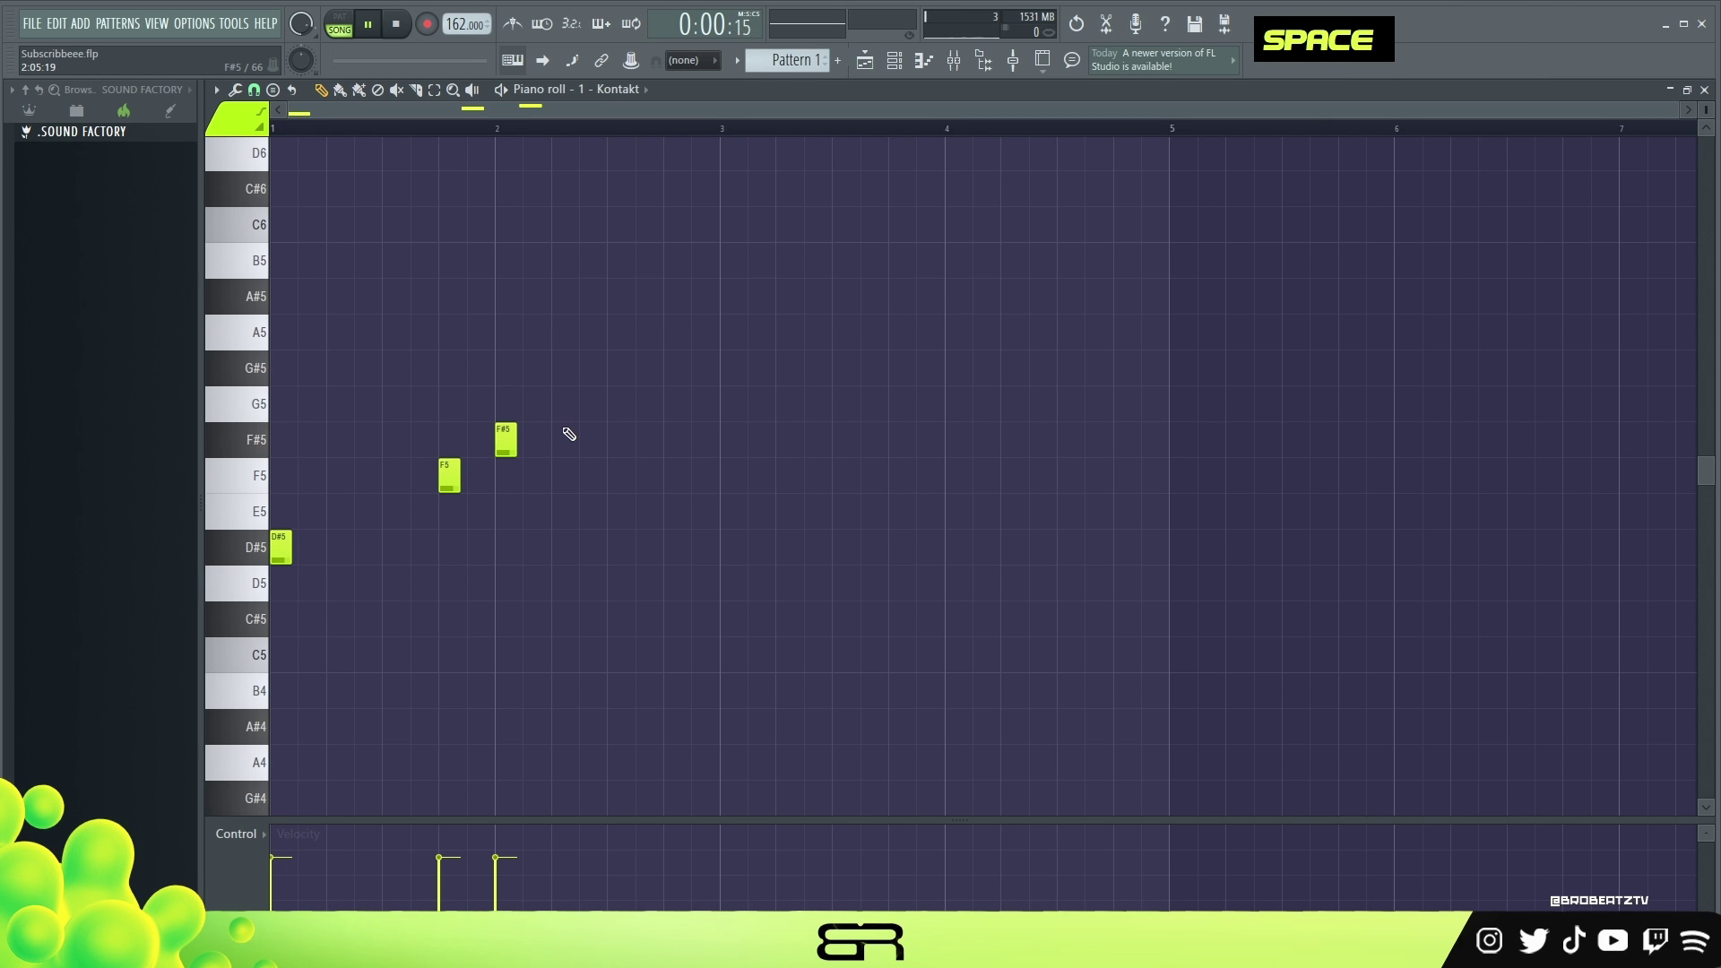
key("space")
key("space")
key("l")
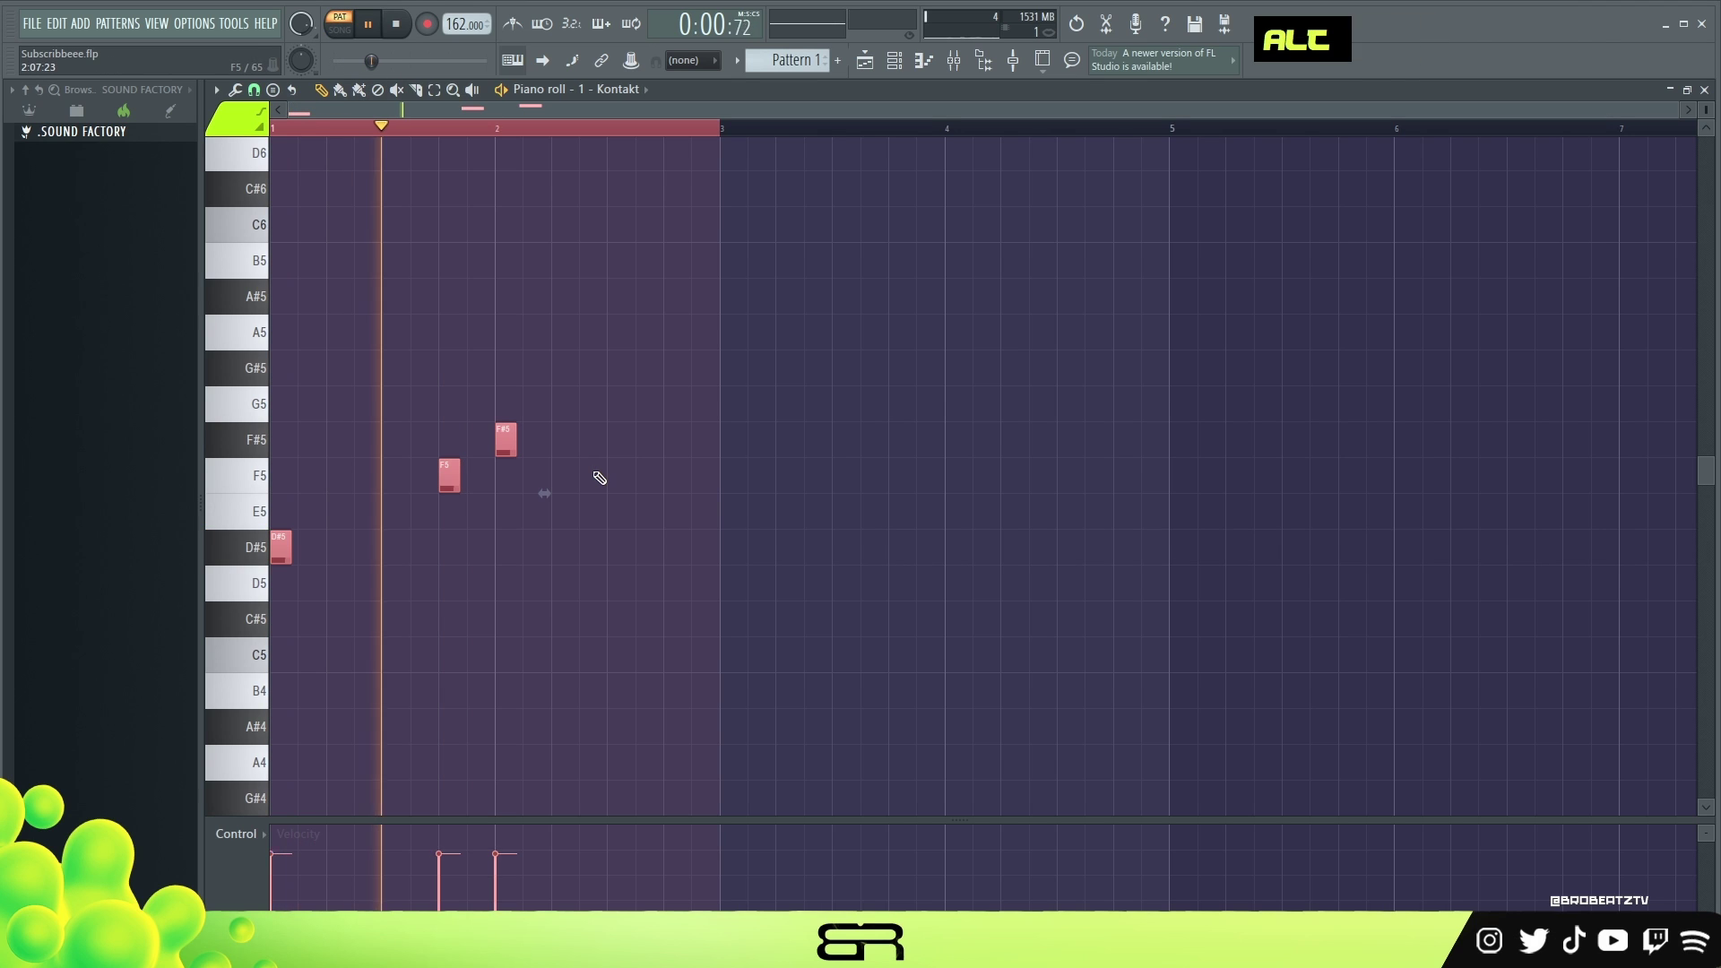
key("space")
key("space")
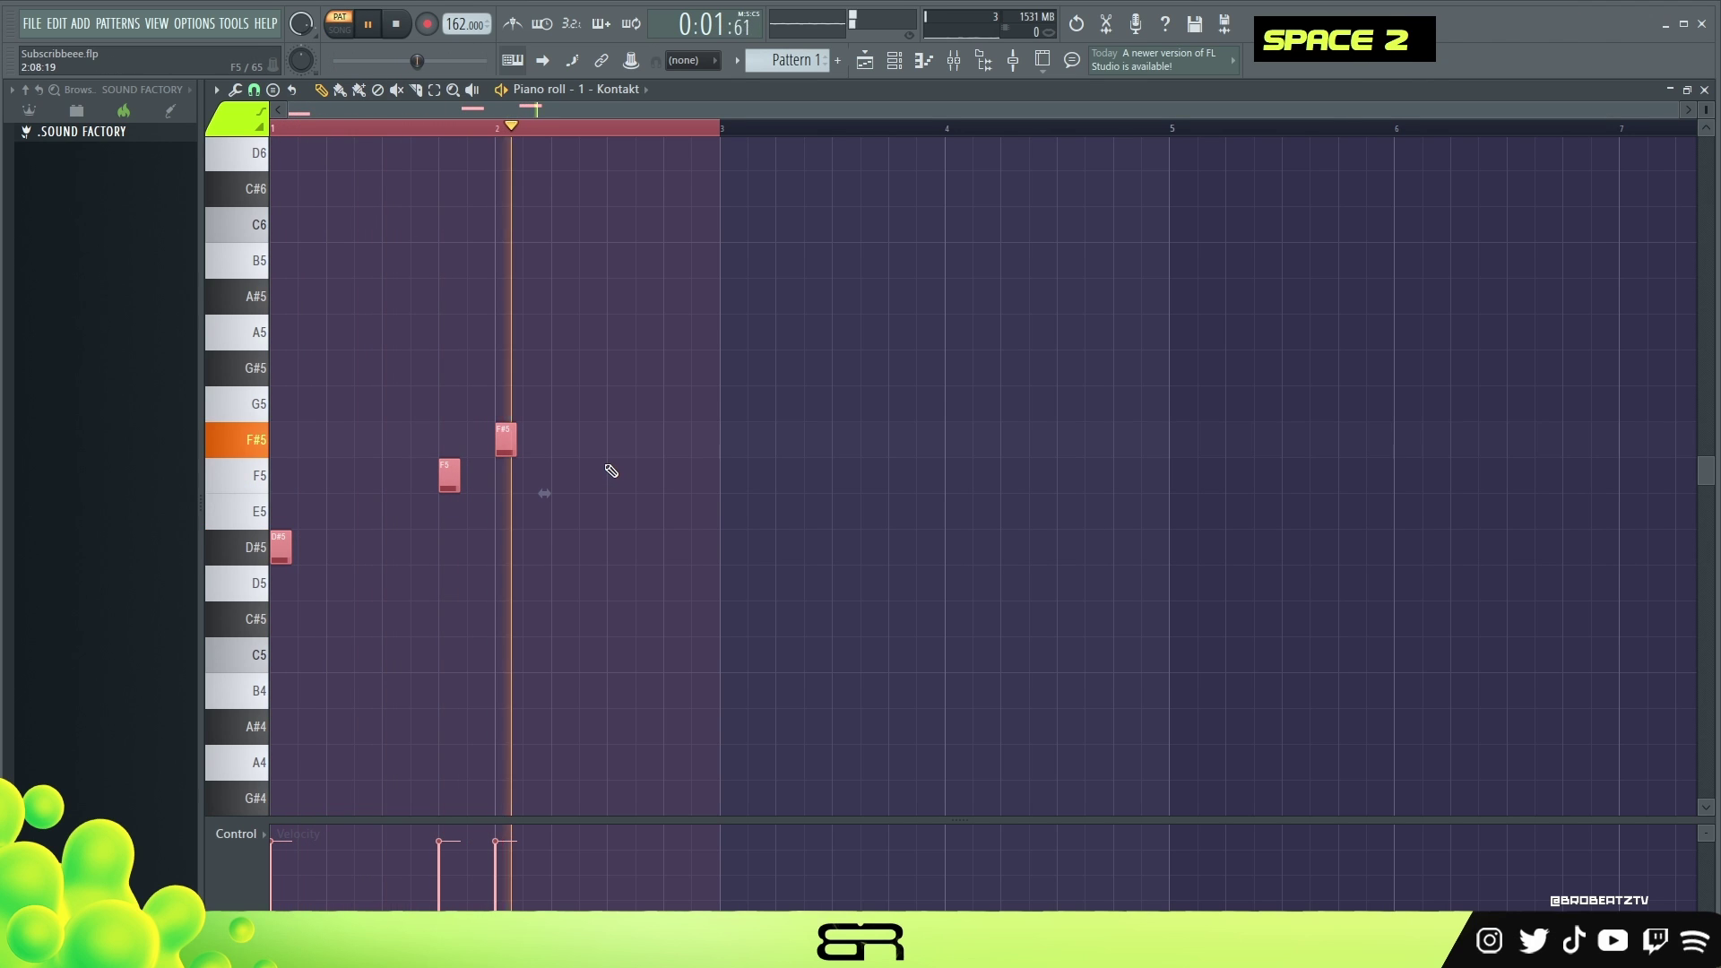
key("space")
key("space")
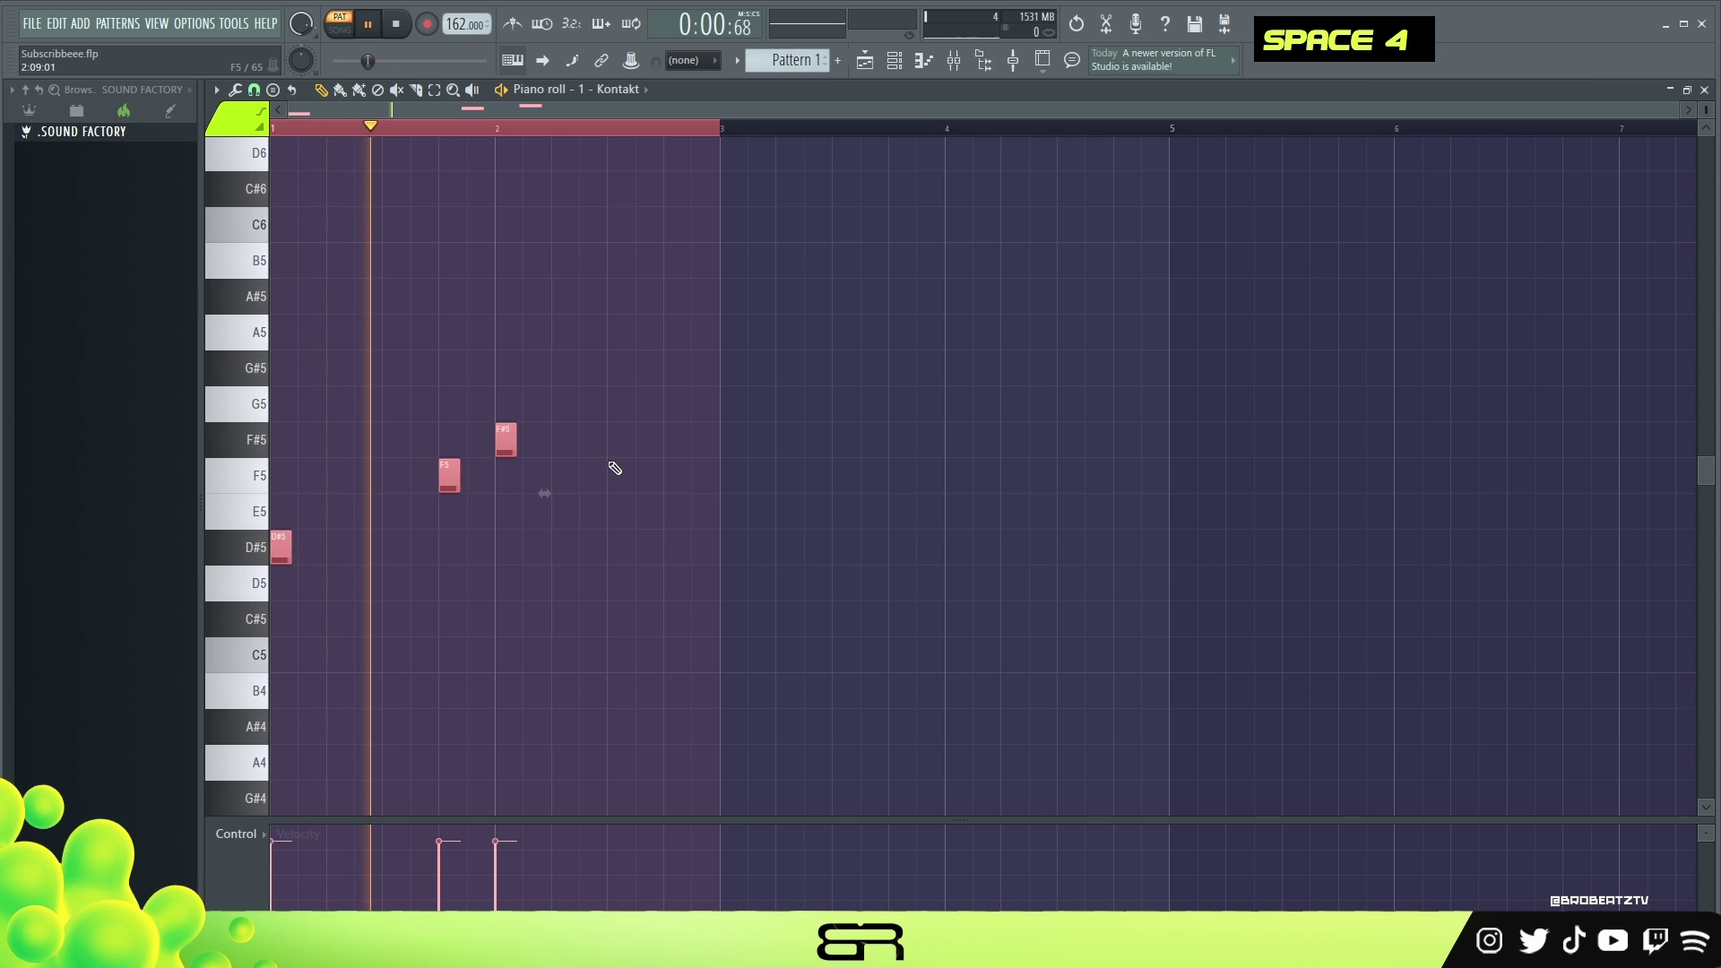
key("space")
Duplicate the three piano notes into bars 3 and 4 and shorten all six notes to minimal length
key("ctrl+a")
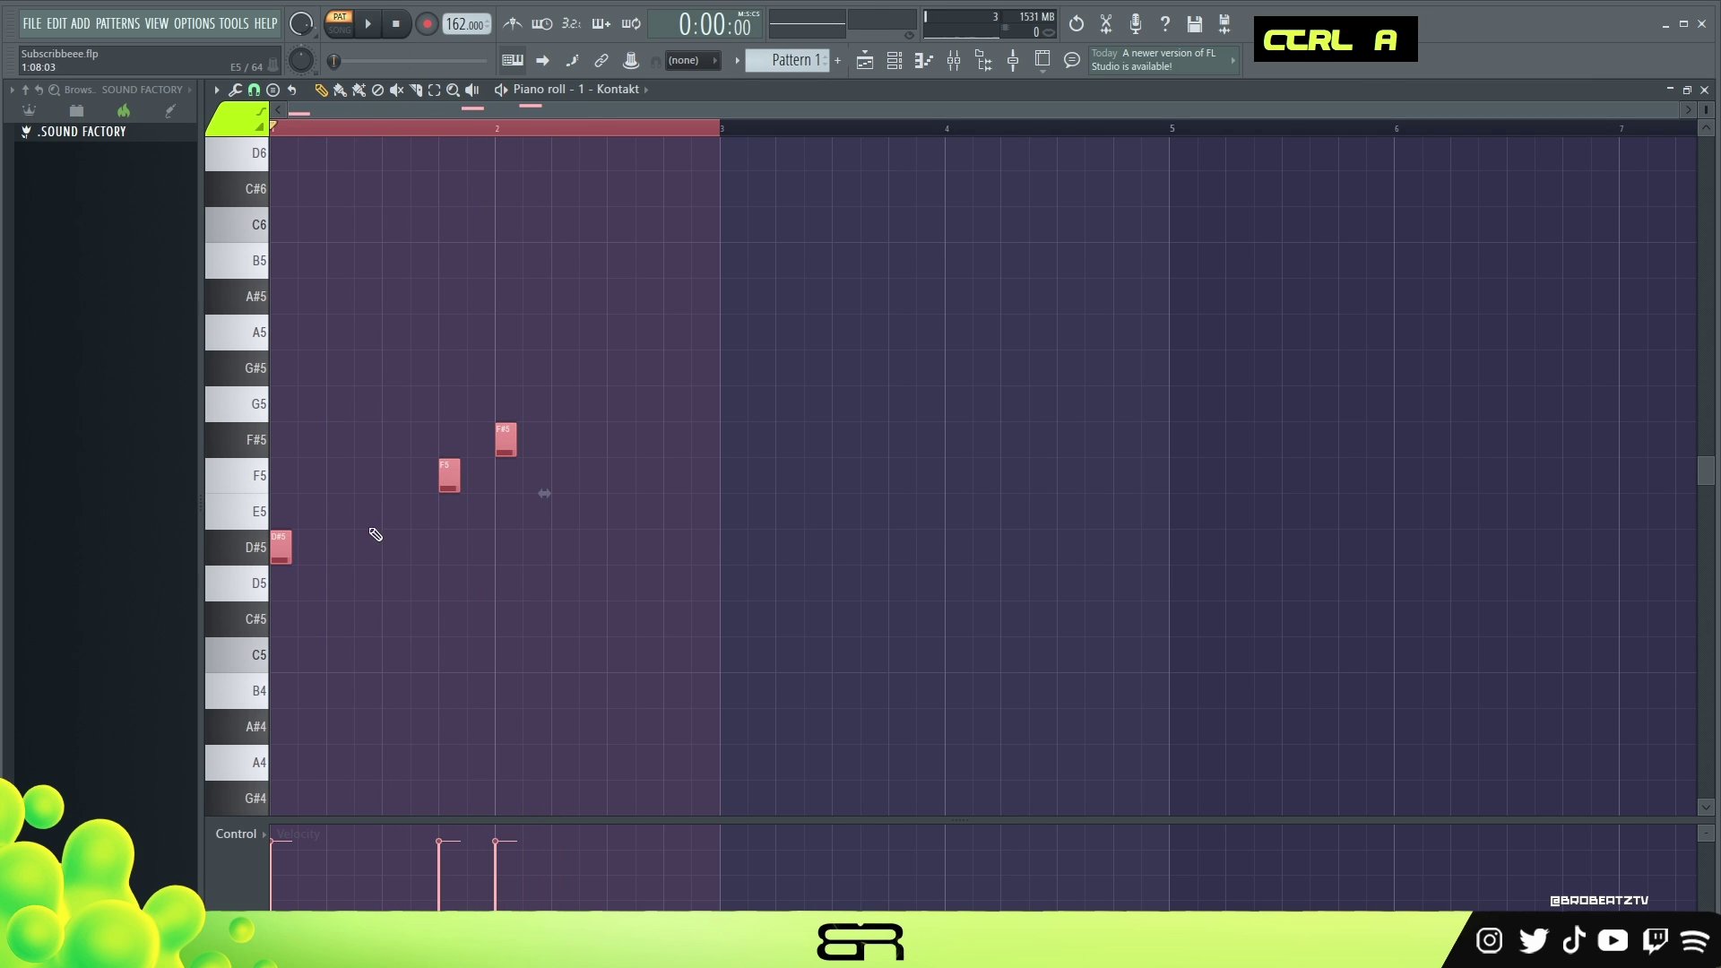
left_click_drag(293, 556, 741, 561)
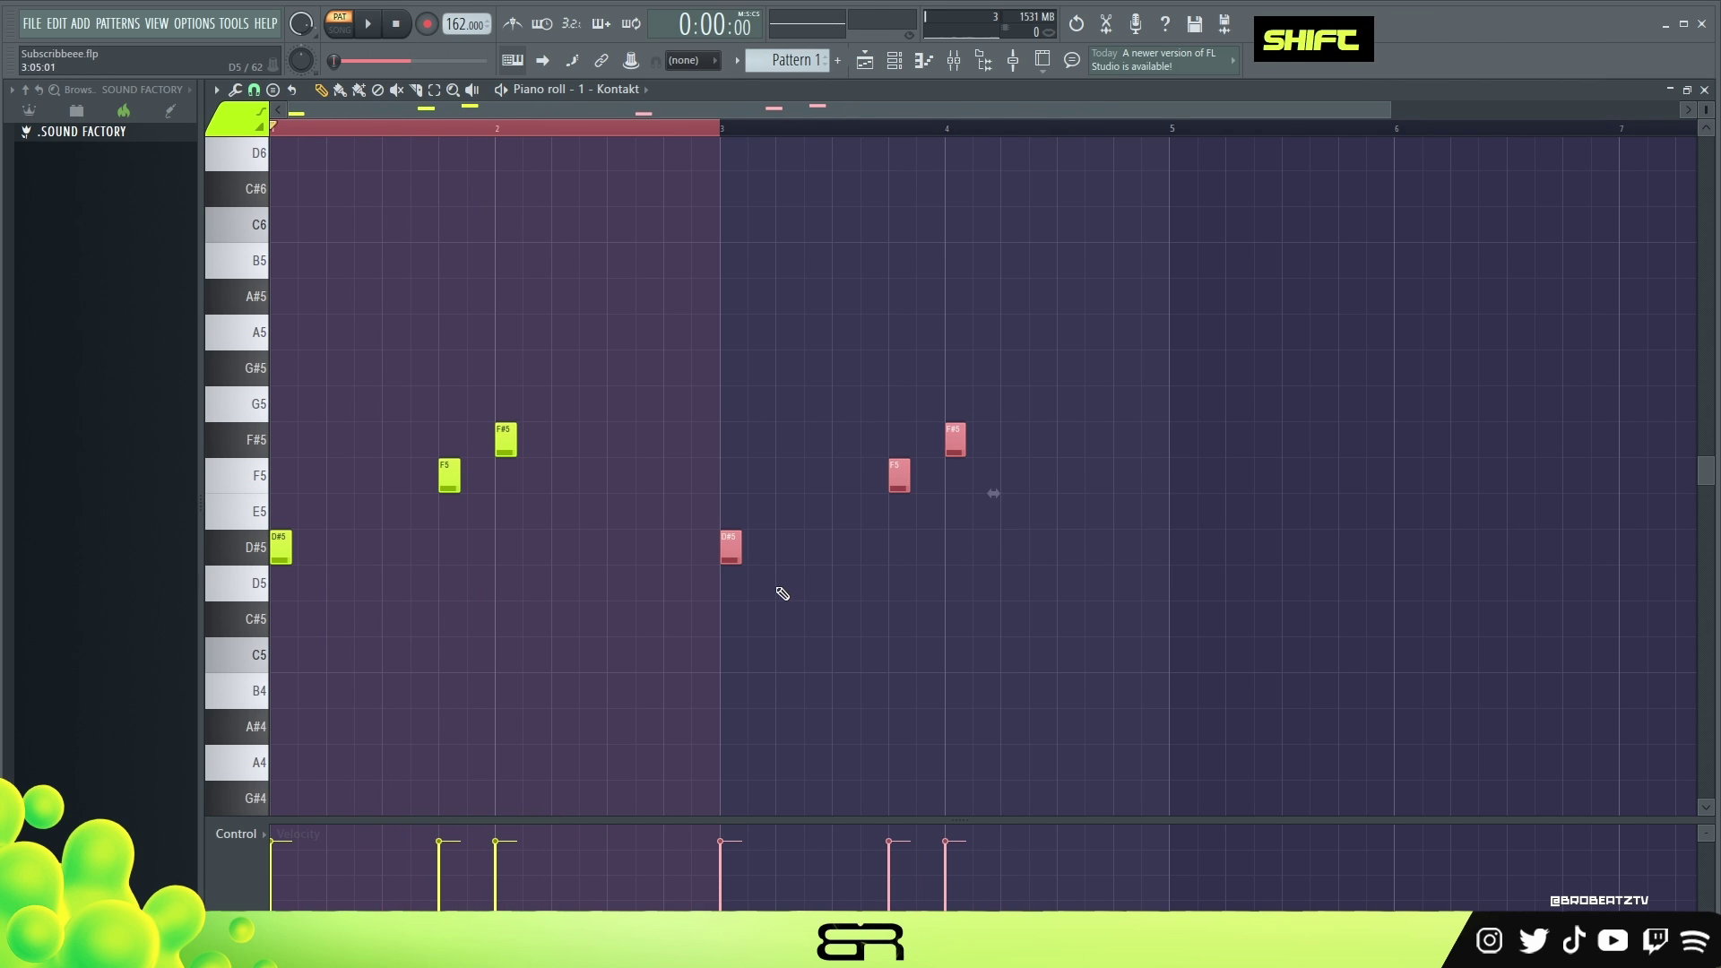
key("ctrl+a")
key("alt")
left_click_drag(742, 556, 668, 562)
Play back the four-bar piano melody, stop it and clear the note and time selections
key("space")
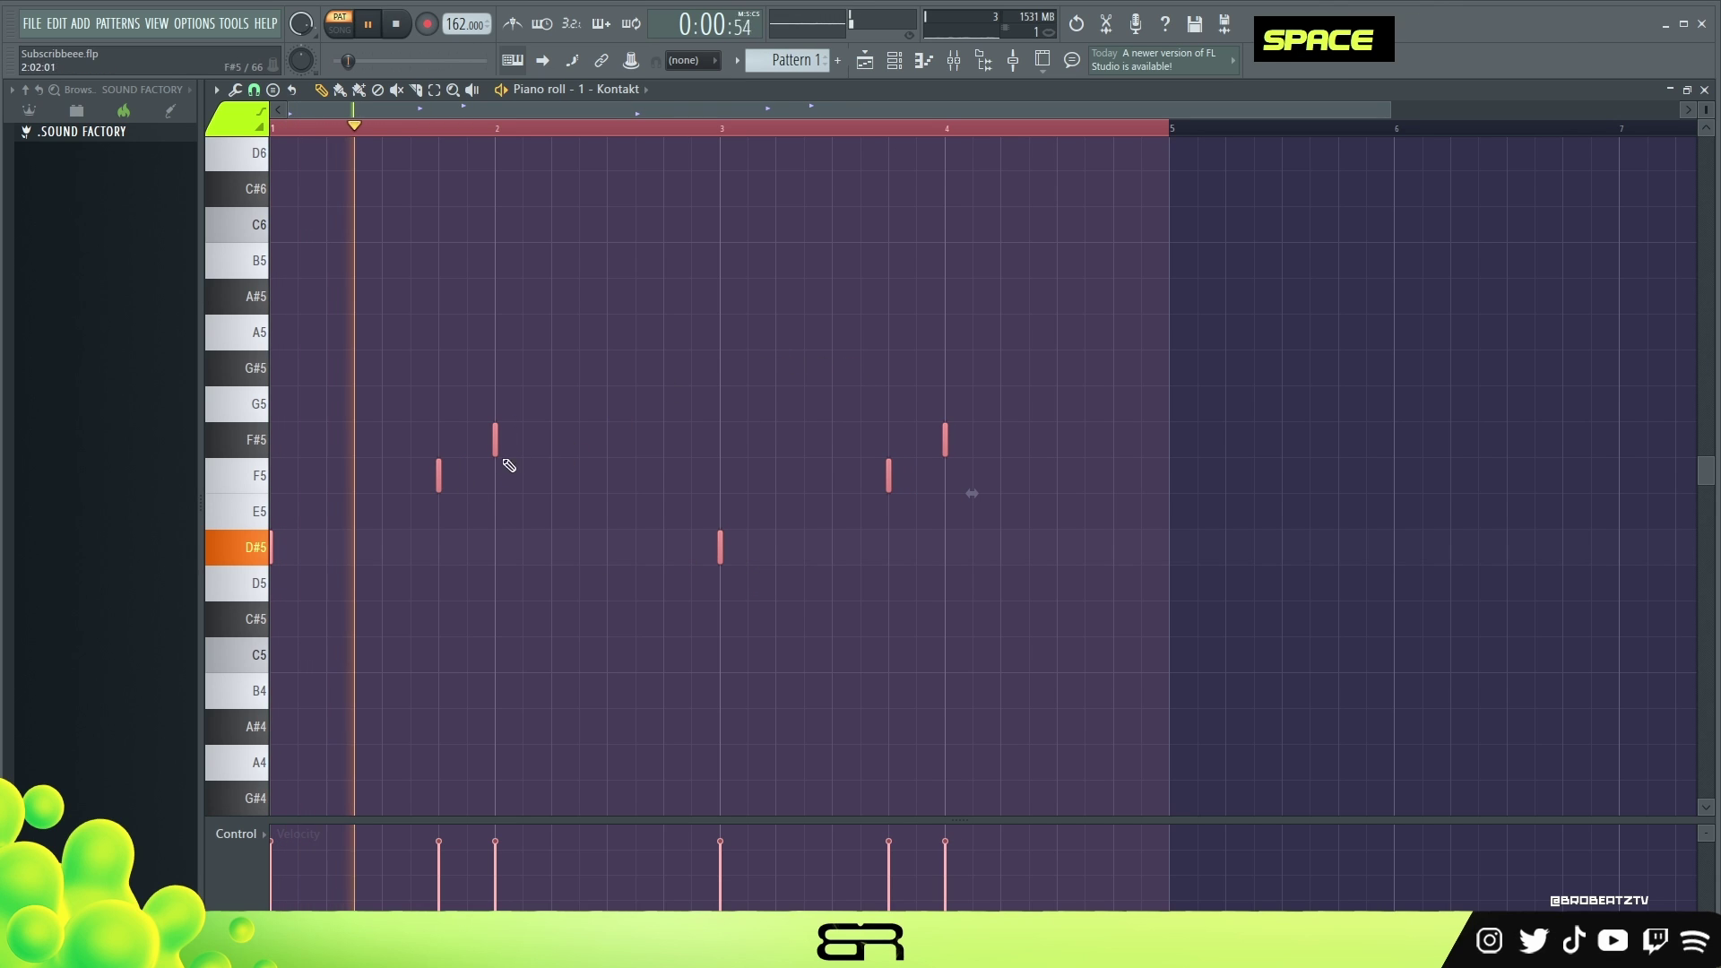
right_click(825, 387)
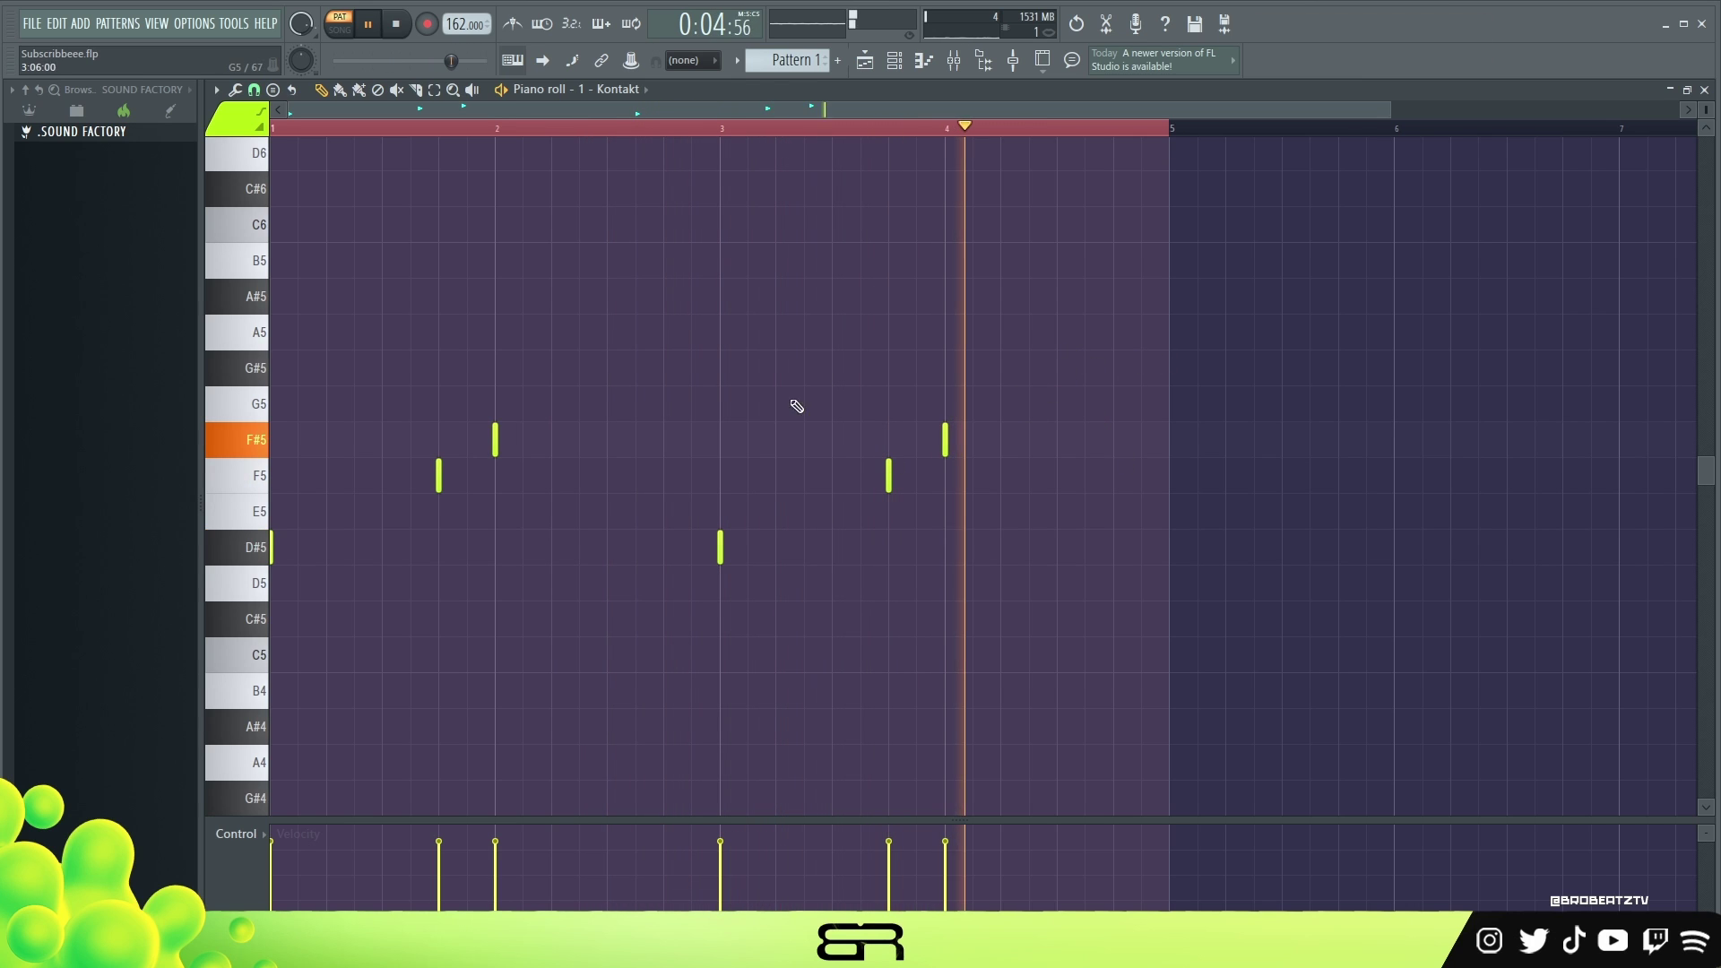
key("space")
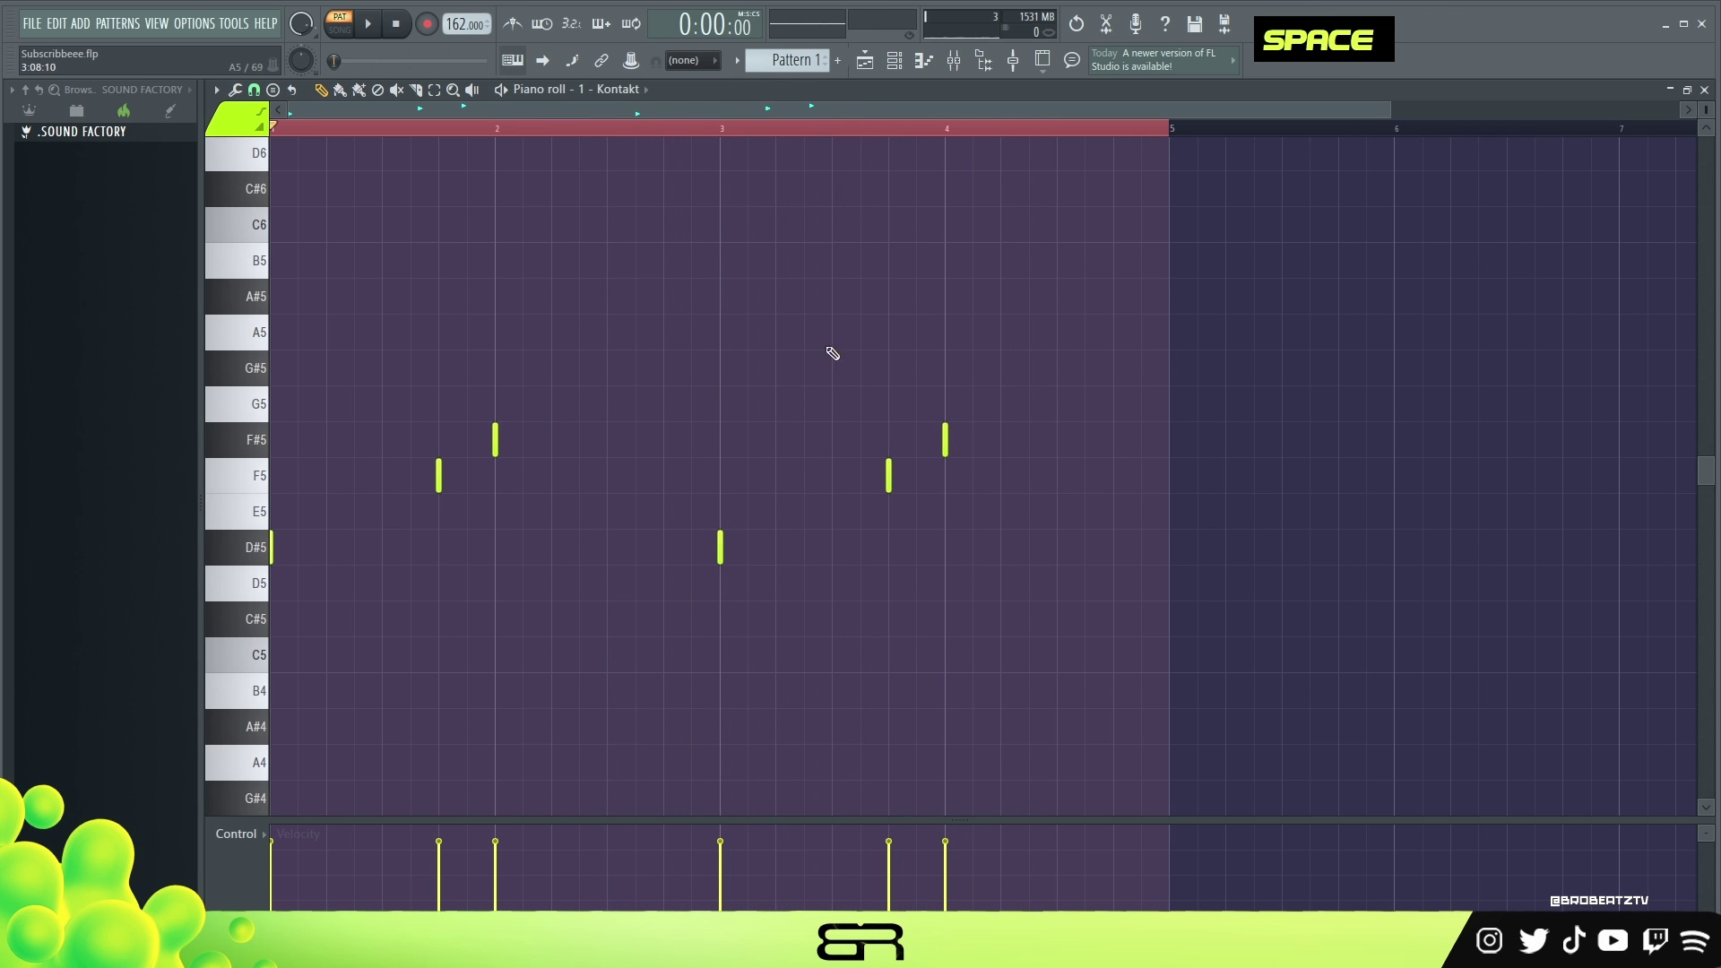
double_click(723, 126)
left_click_drag(723, 126, 711, 192)
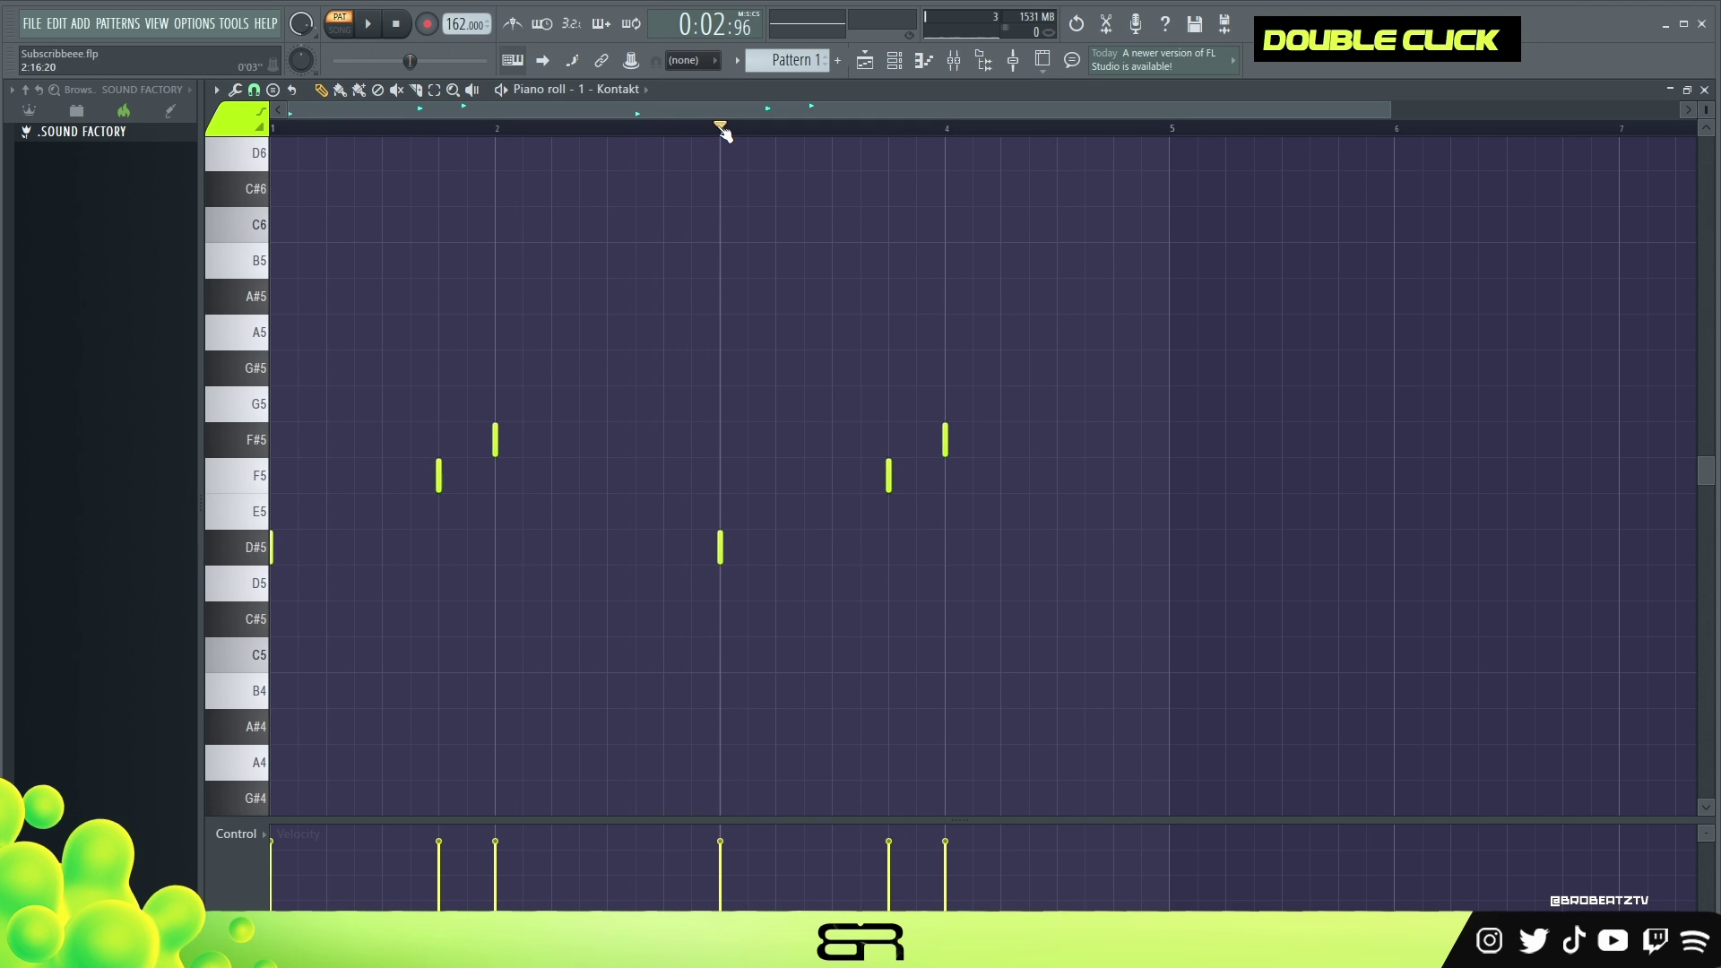
left_click(468, 126)
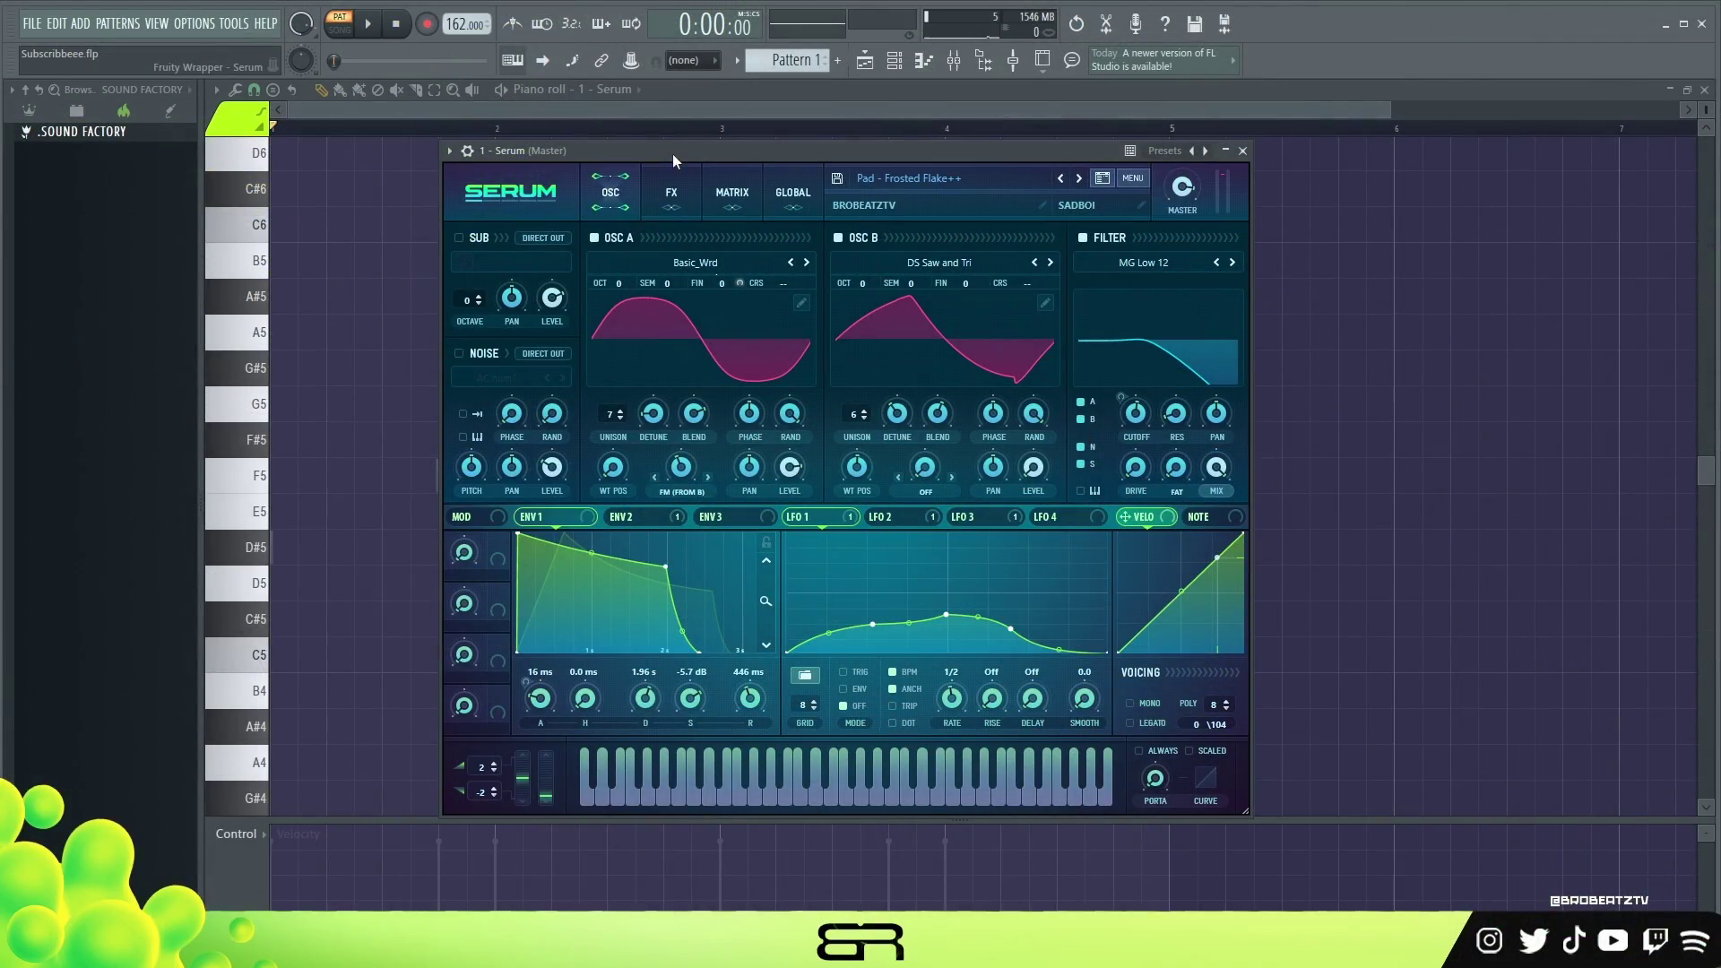
Audition the Pad - Frosted Flake++ preset in Serum and close its plugin window
left_click_drag(750, 152, 746, 152)
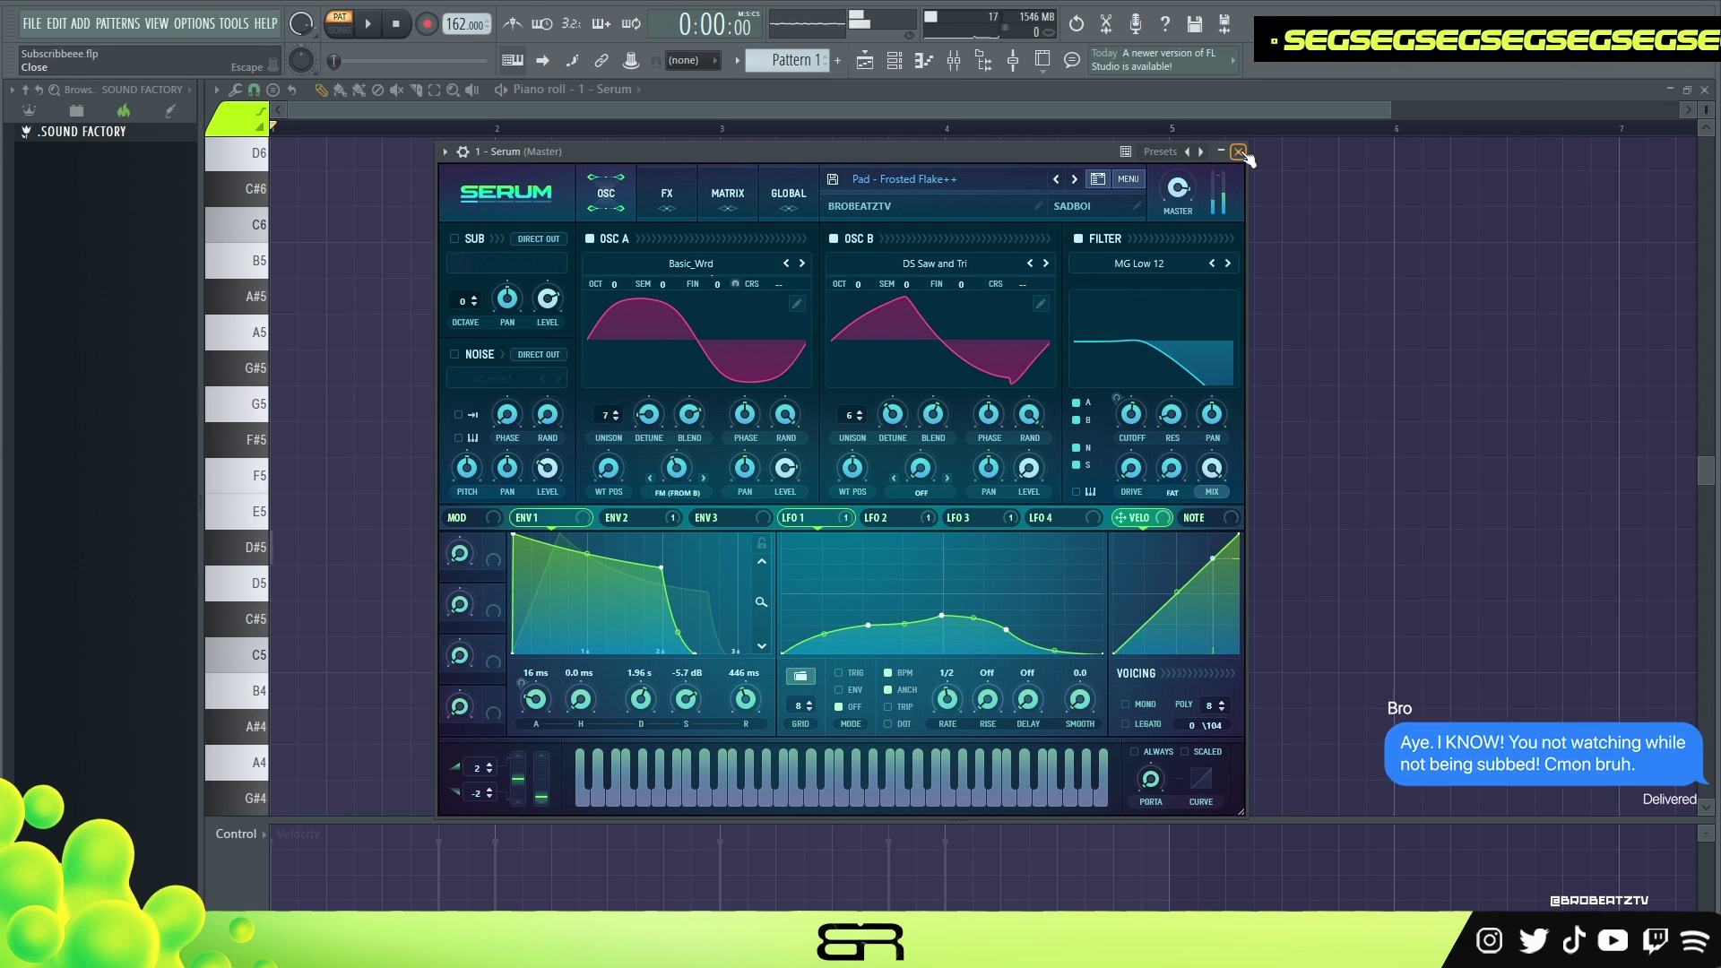
left_click(1238, 152)
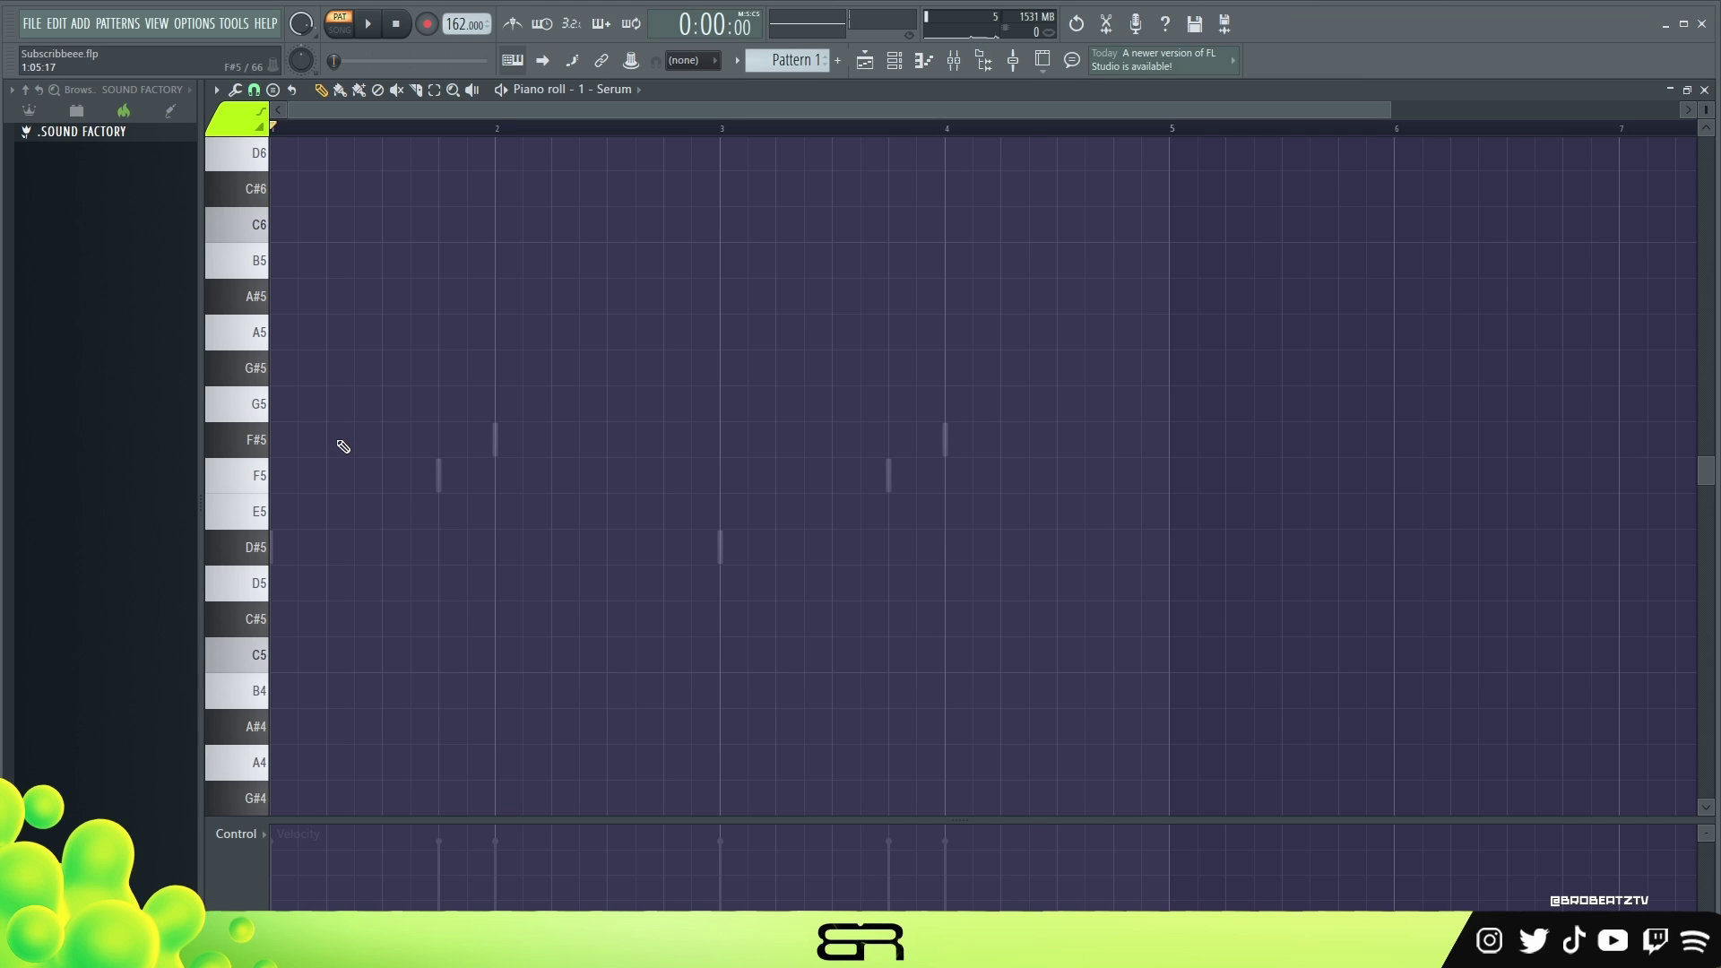
Write one-bar Serum notes, F#5 in bar 1 and F5 in bar 2, and duplicate them into bars 3 and 4
left_click(272, 440)
left_click_drag(1390, 110, 995, 126)
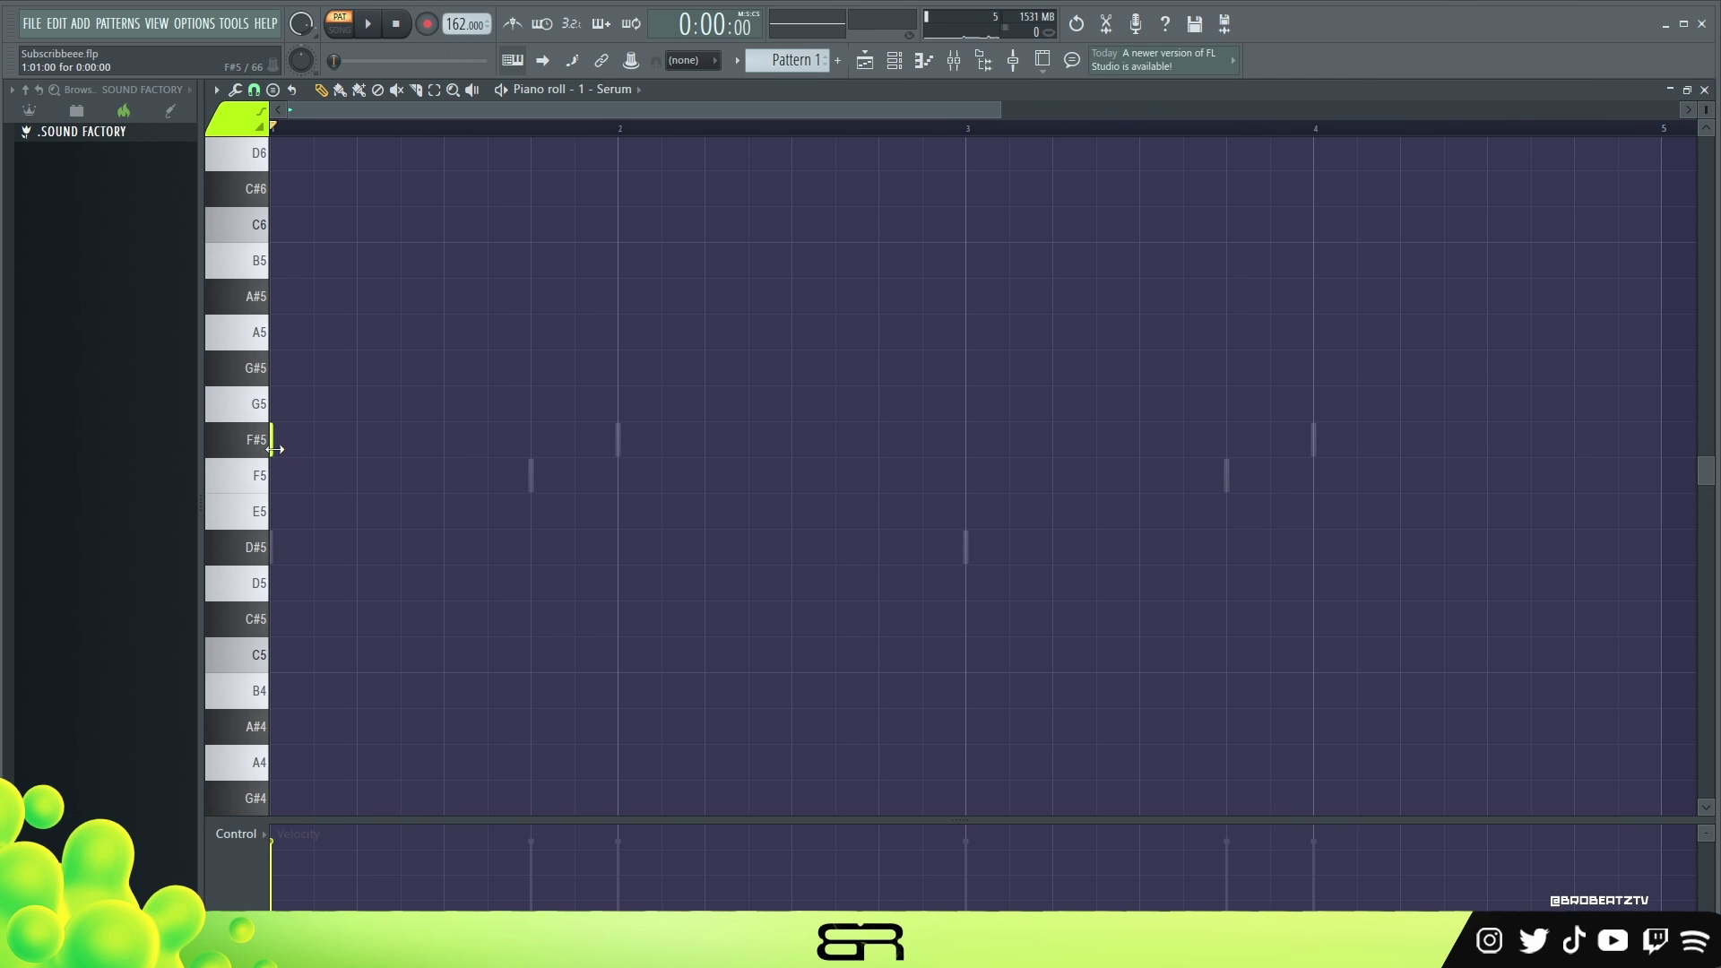
left_click_drag(273, 449, 614, 475)
left_click_drag(601, 387, 765, 476, "ctrl")
left_click_drag(830, 528, 474, 406, "ctrl")
left_click_drag(329, 436, 1023, 437, "shift")
right_click(682, 458)
Add one-bar D#5 notes under bars 1 and 2 and duplicate them into bars 3 and 4
left_click(277, 553)
left_click(630, 552)
left_click_drag(615, 538, 992, 546, "ctrl")
left_click_drag(396, 548, 1091, 565, "shift")
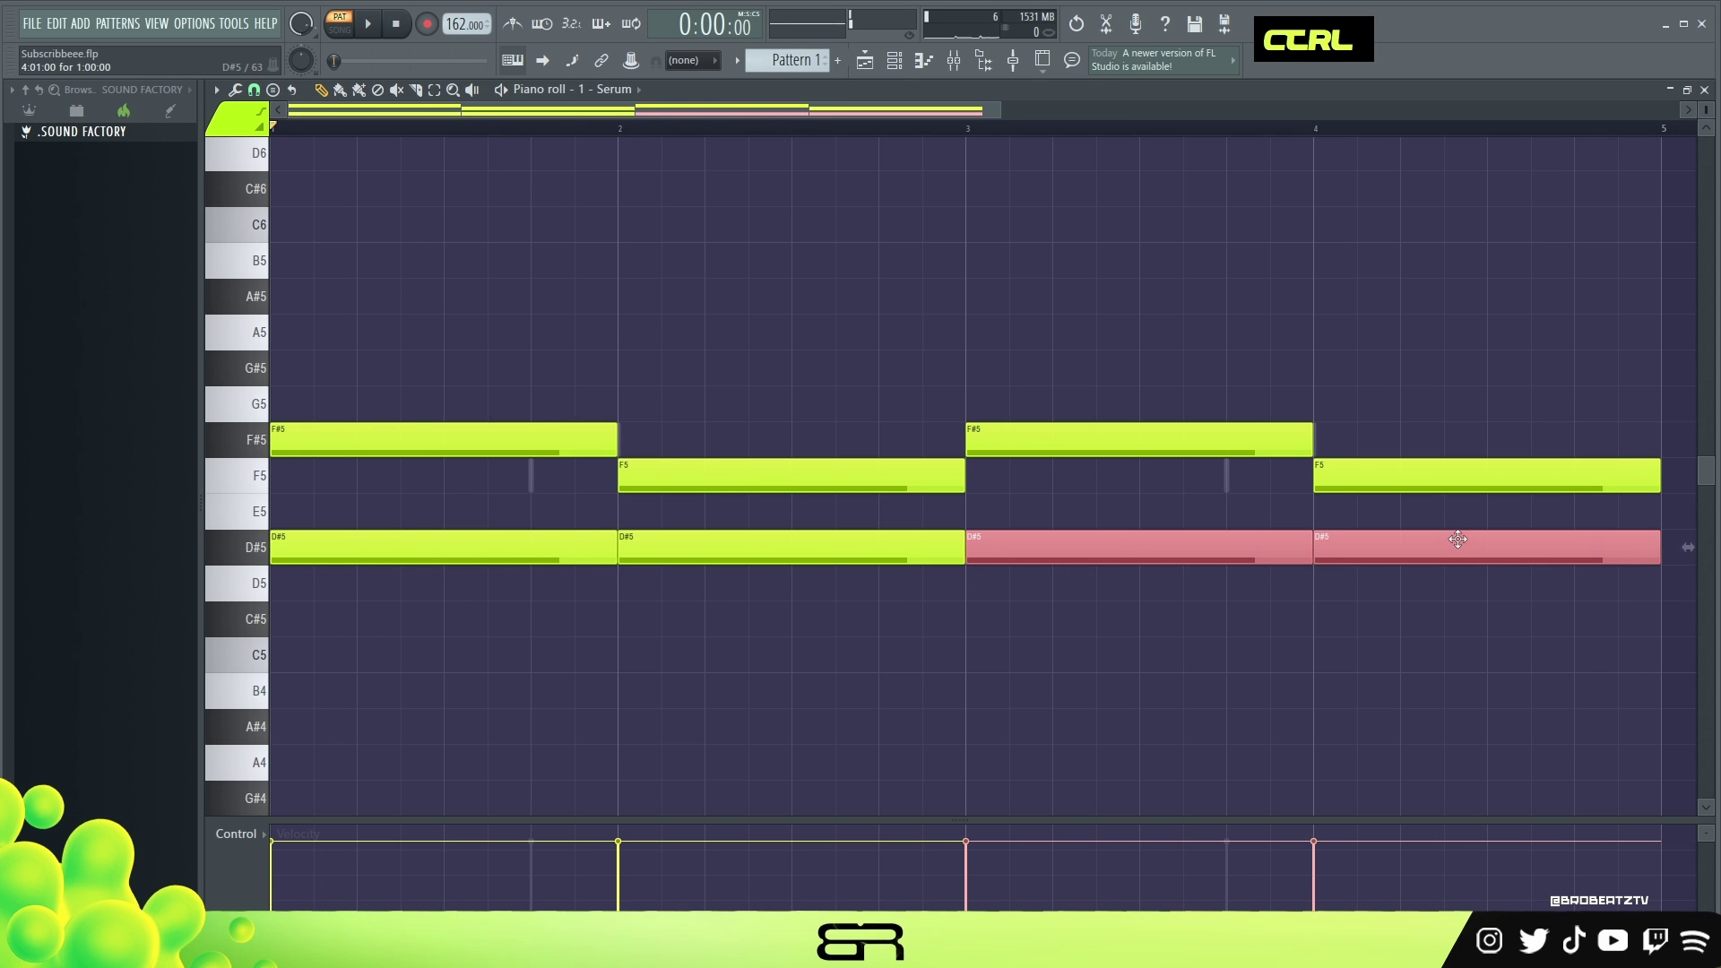
Transpose all four D#5 notes down one octave to D#4 and play back the Serum pad pattern
left_click_drag(1677, 515, 327, 588, "ctrl")
key("ctrl+Down")
scroll(711, 342, "down", 3)
right_click(714, 429, "ctrl")
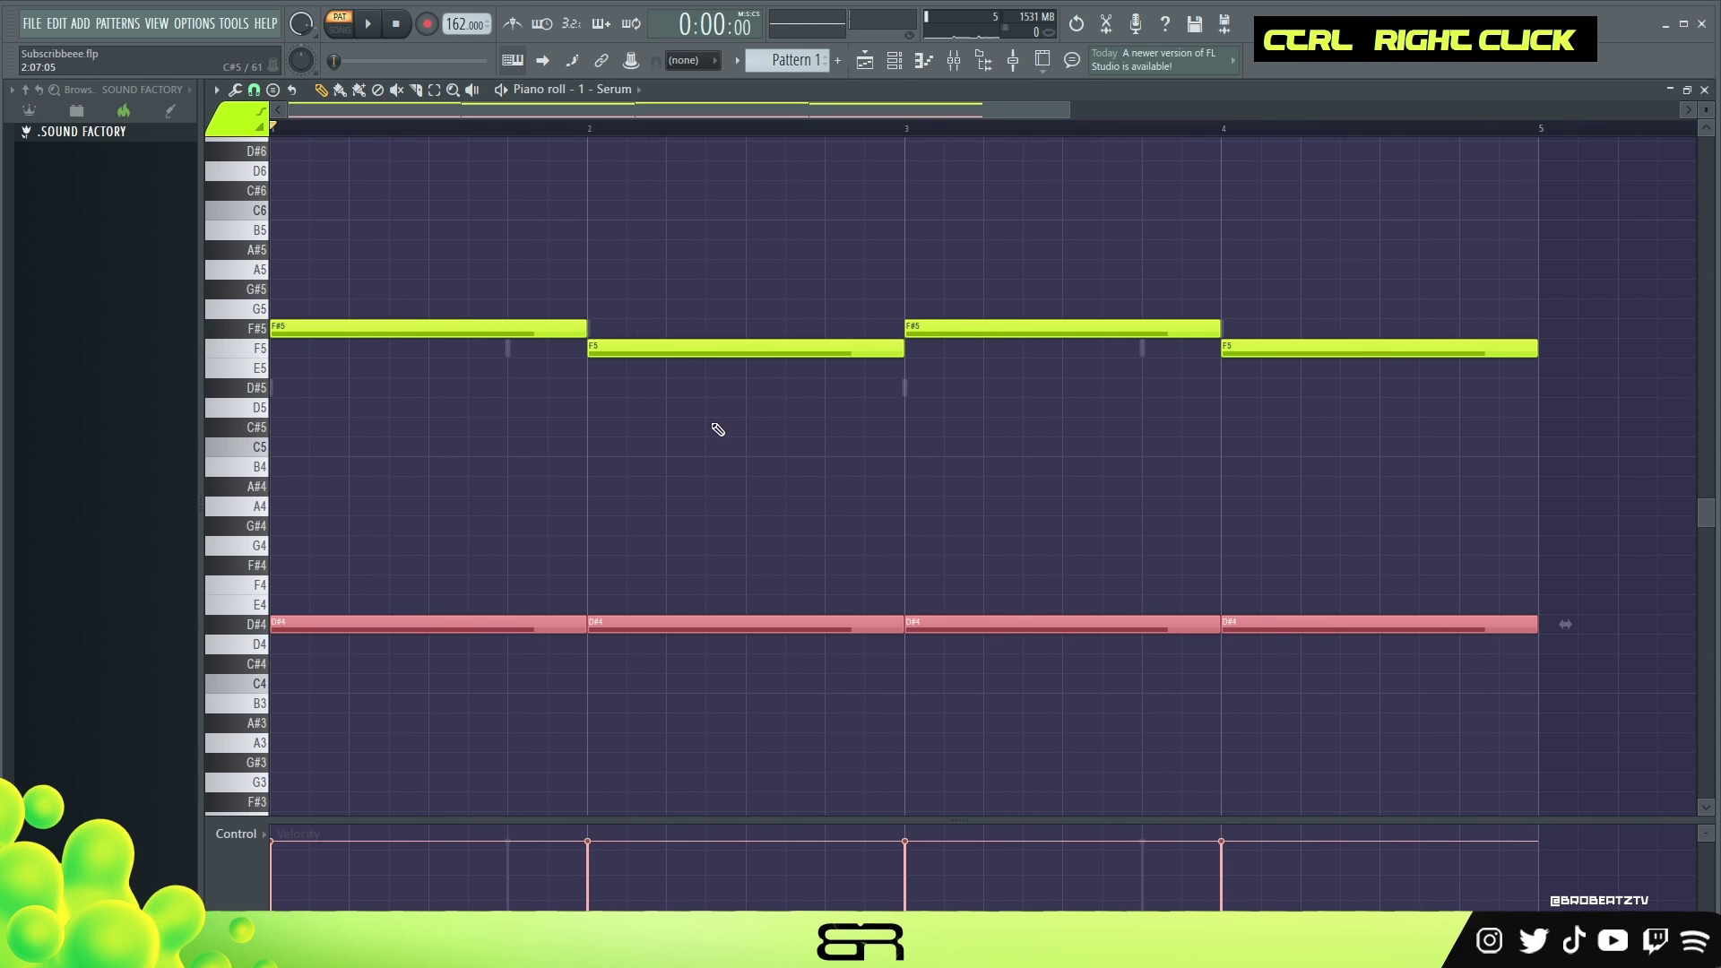
key("space")
right_click(912, 213)
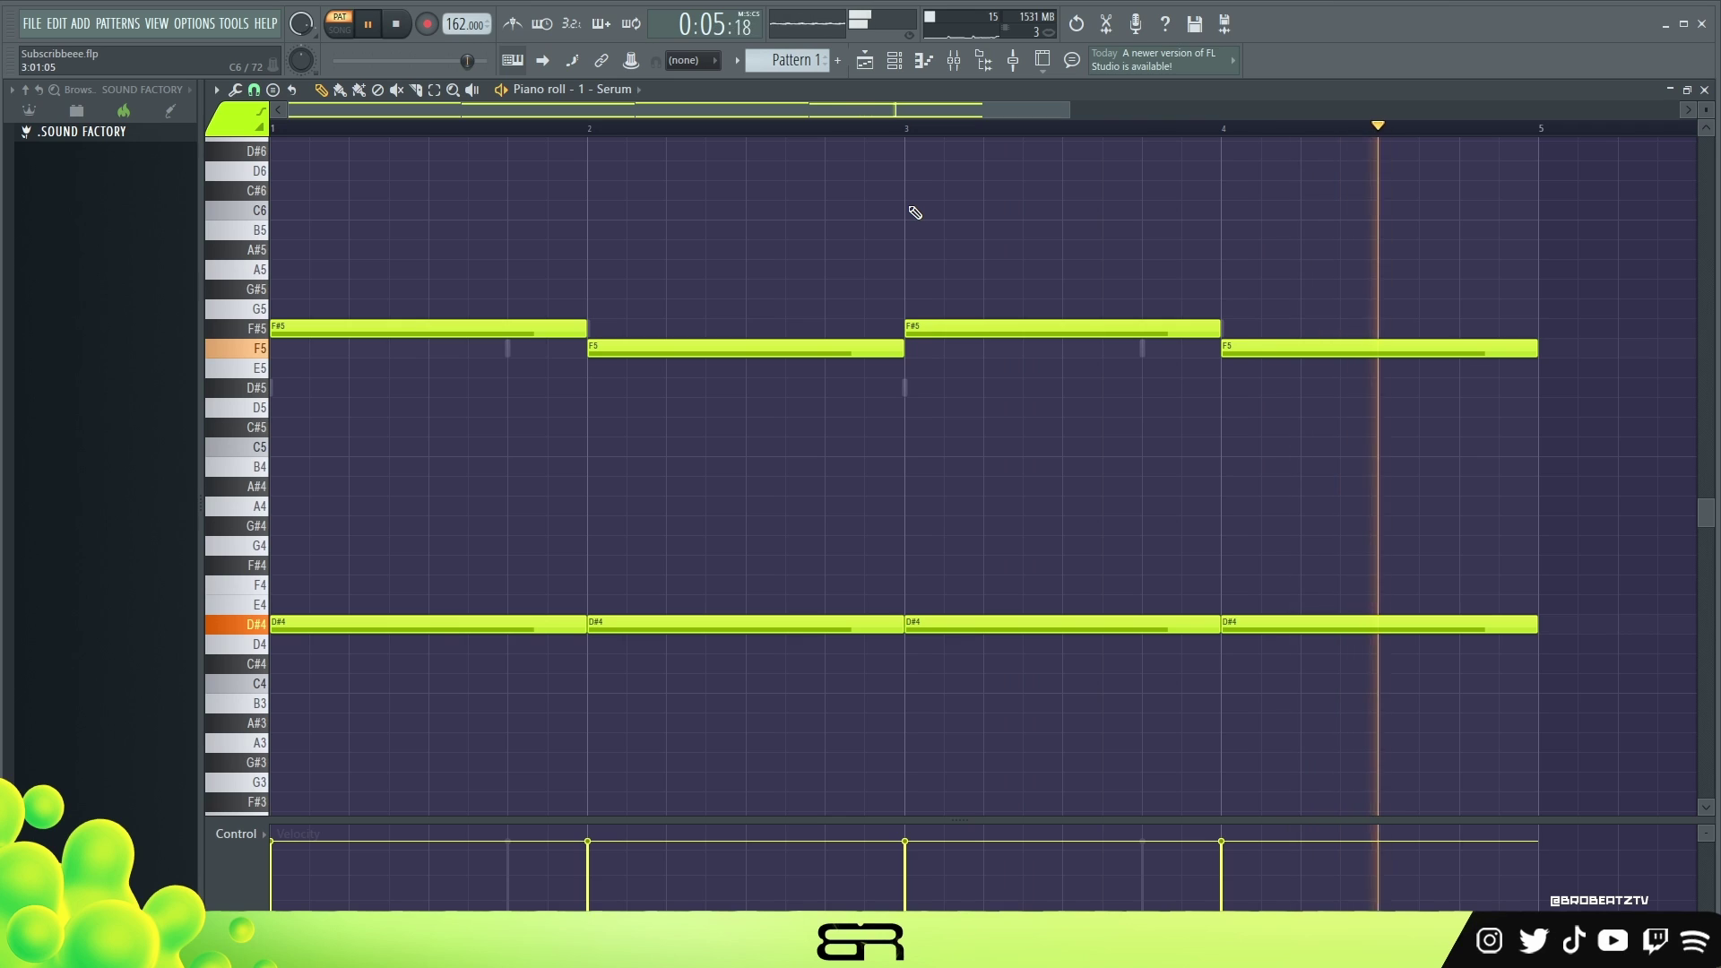
Copy the notes of the 1 - Serum channel and paste them into the 1 - Serum #2 channel
key("space")
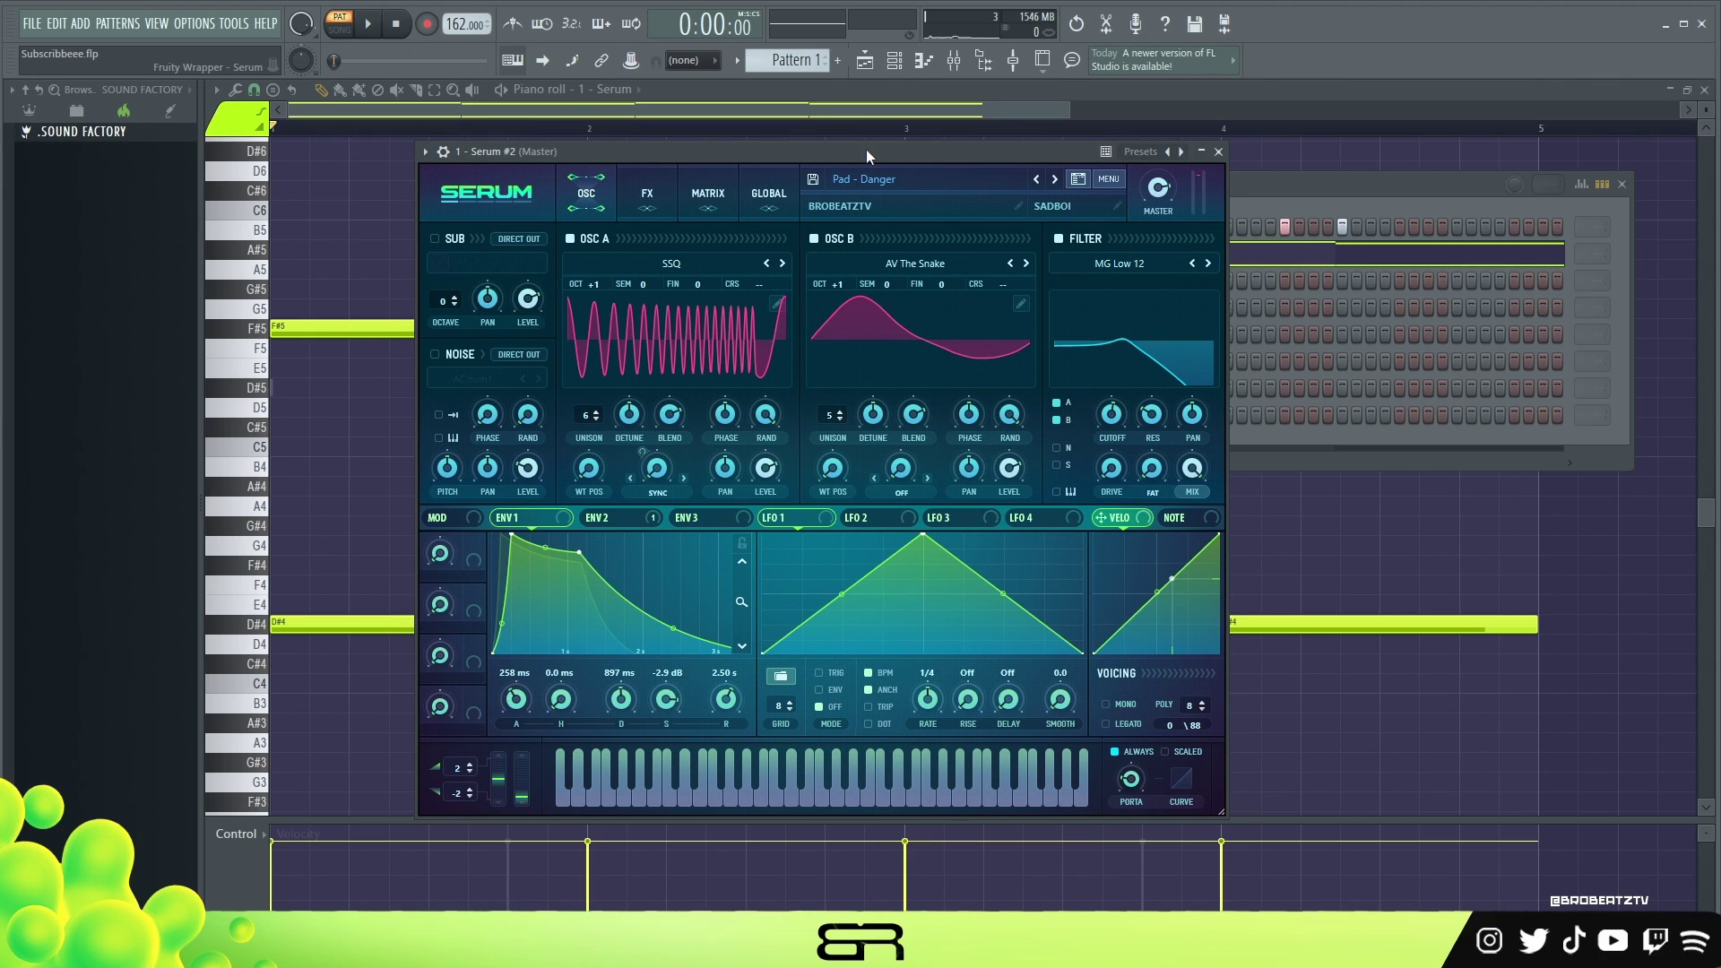
left_click_drag(866, 149, 847, 143)
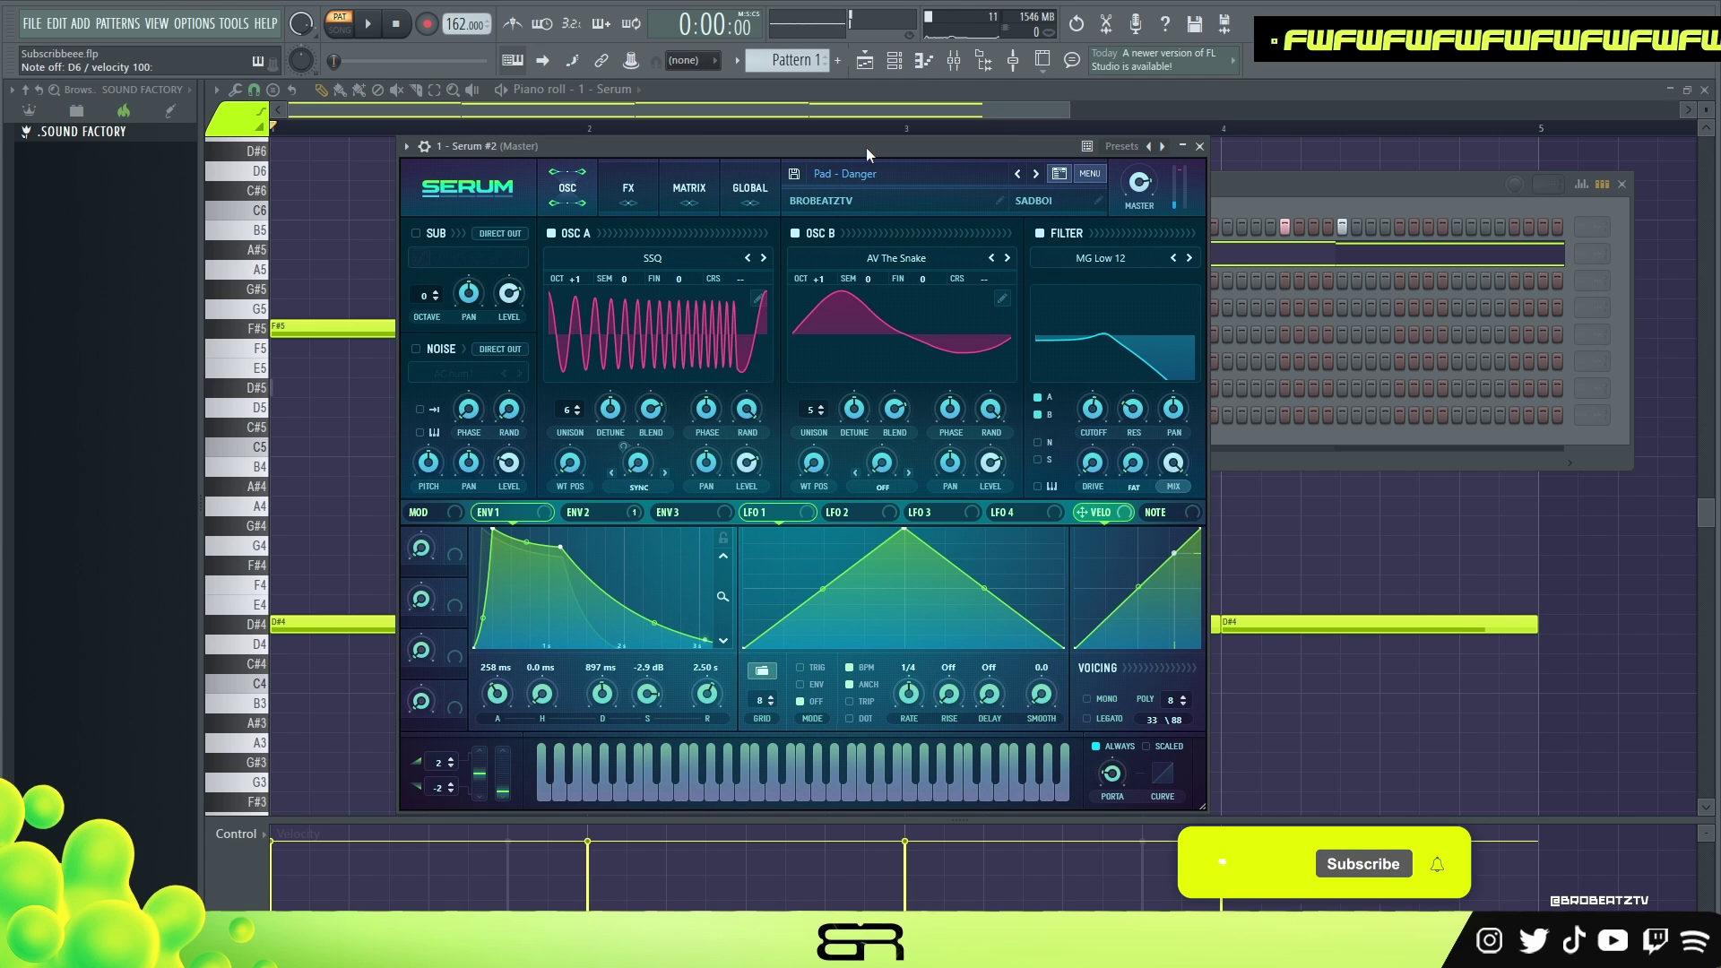
left_click(1251, 188)
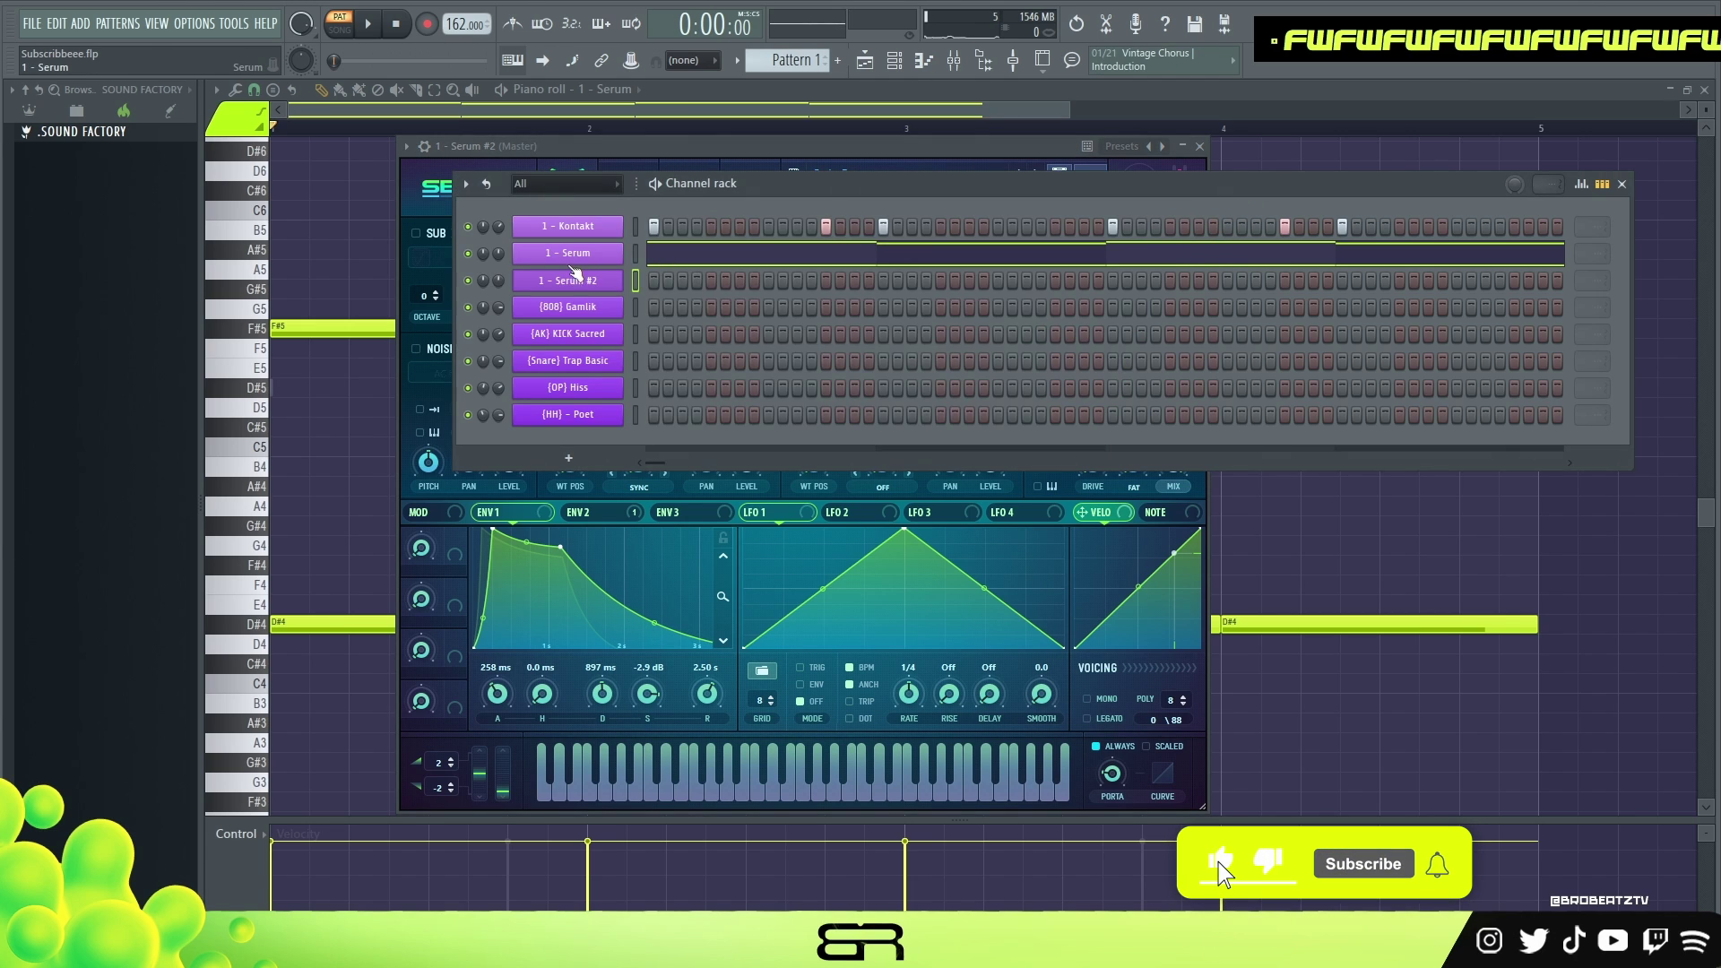
right_click(574, 263)
left_click(843, 269)
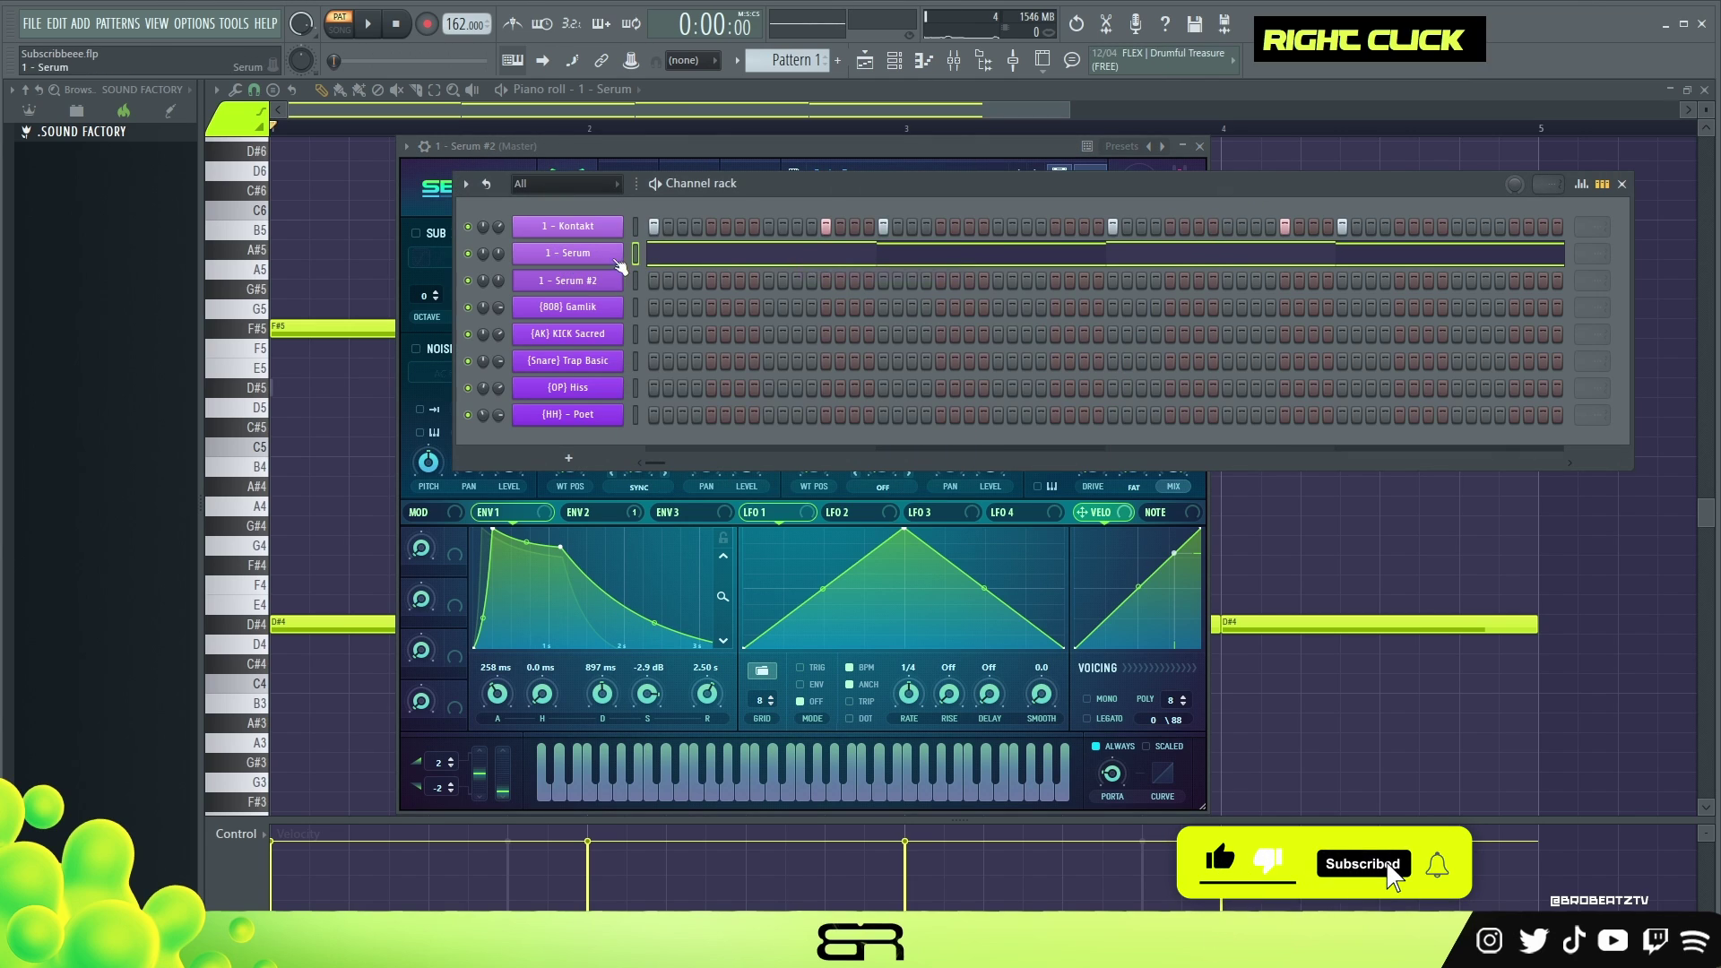
right_click(599, 282)
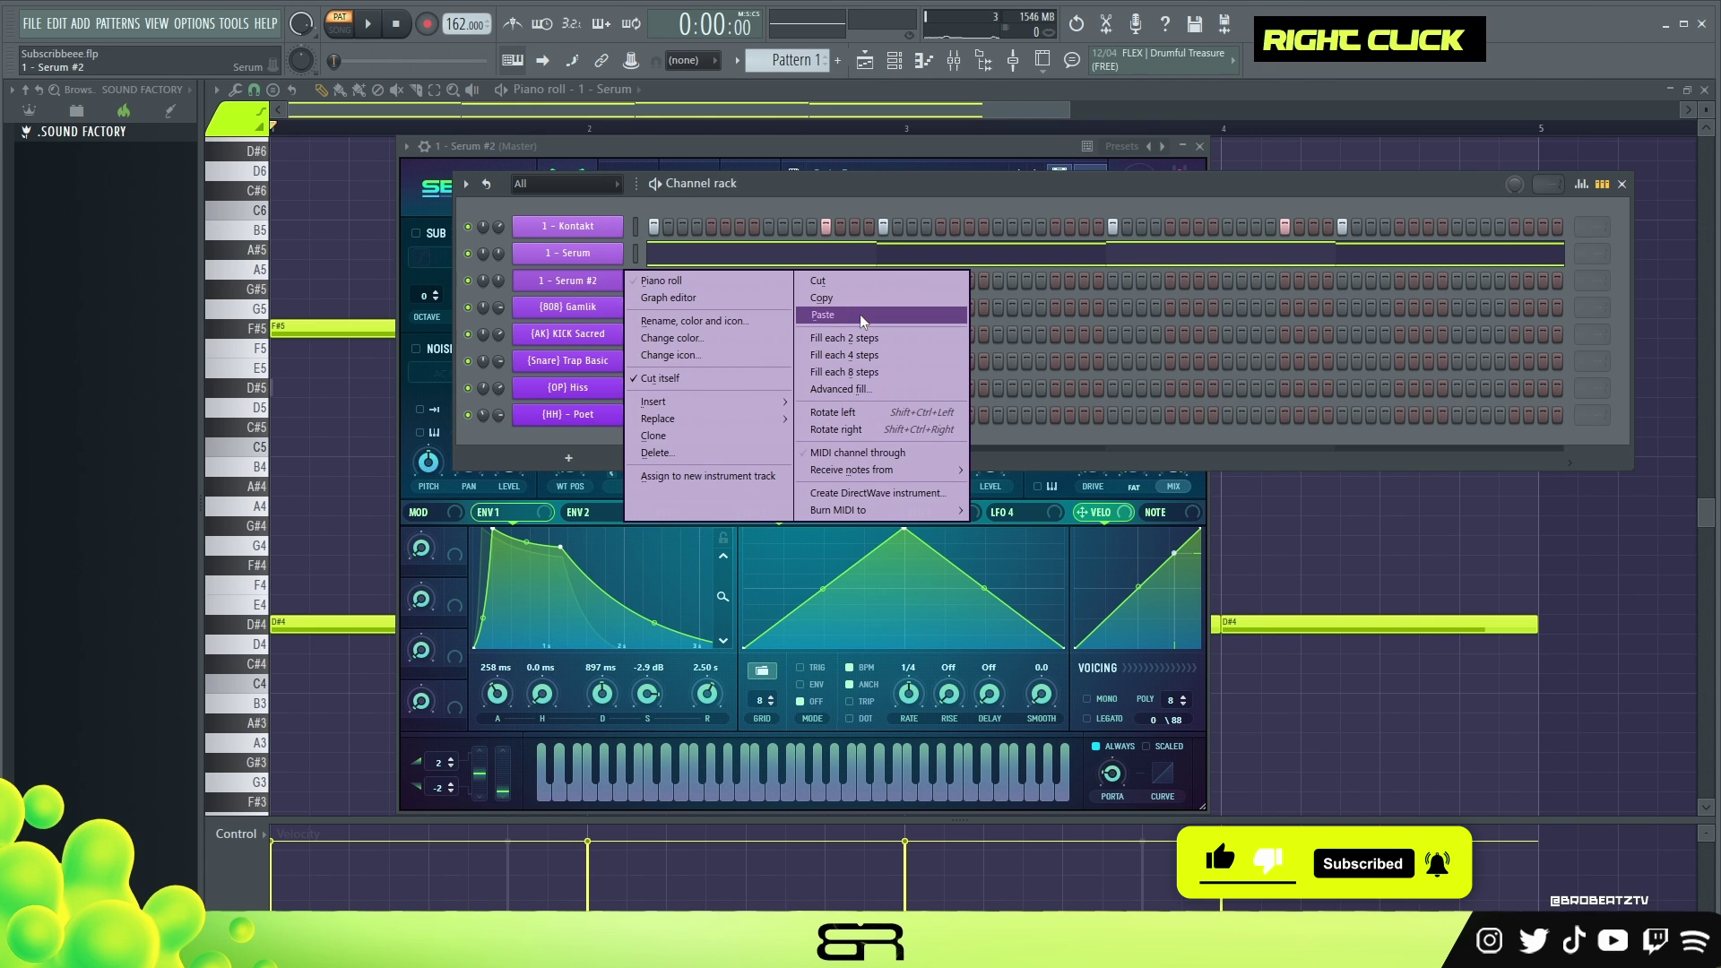
left_click(823, 315)
Transpose all the pasted Serum #2 notes down one octave, to F#4, F4 and D#3
key("ctrl+a")
key("ctrl+Down")
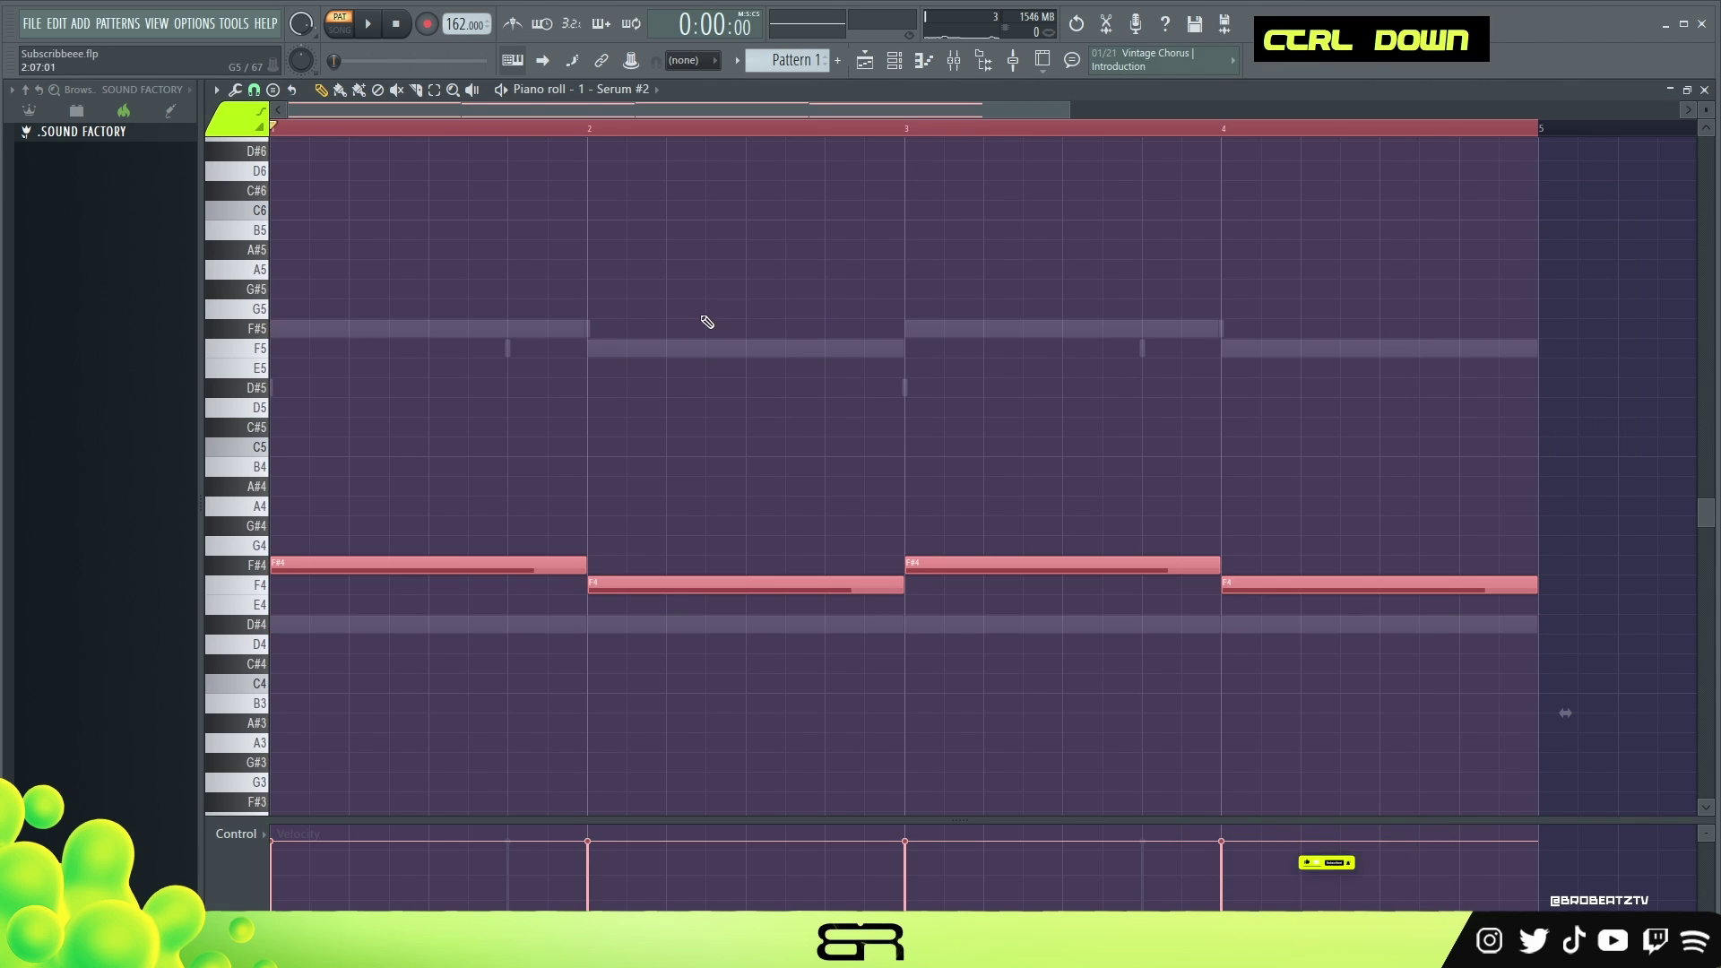
scroll(707, 321, "down", 3)
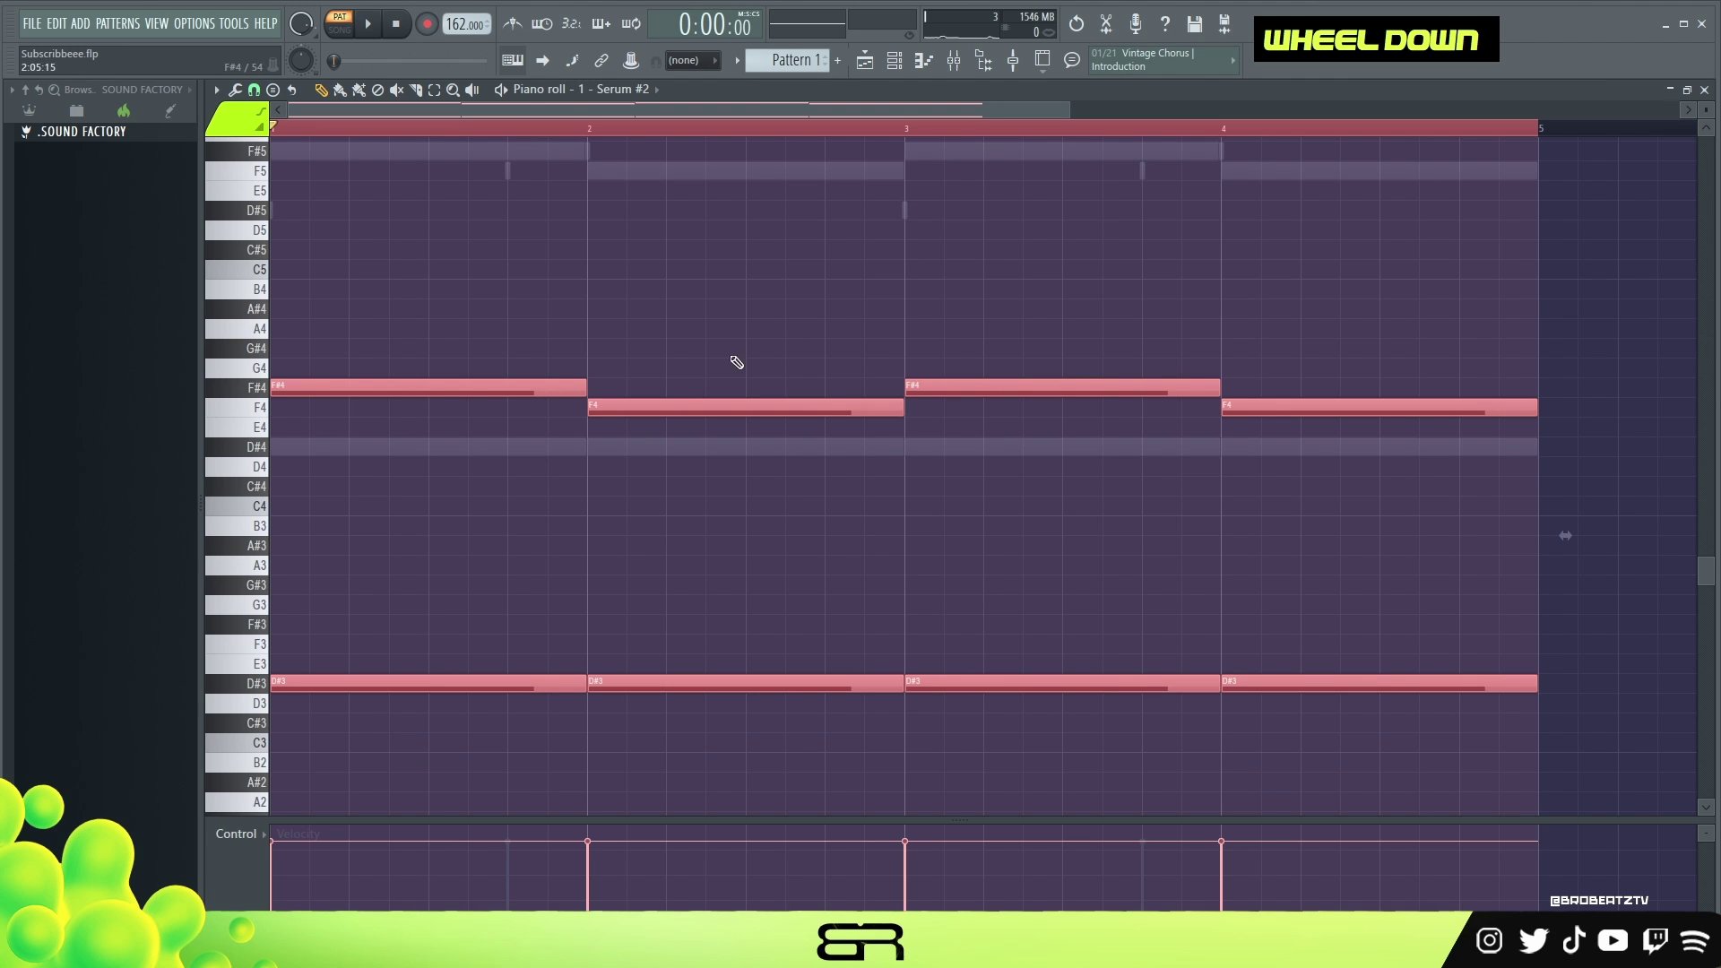
scroll(543, 457, "up", 2)
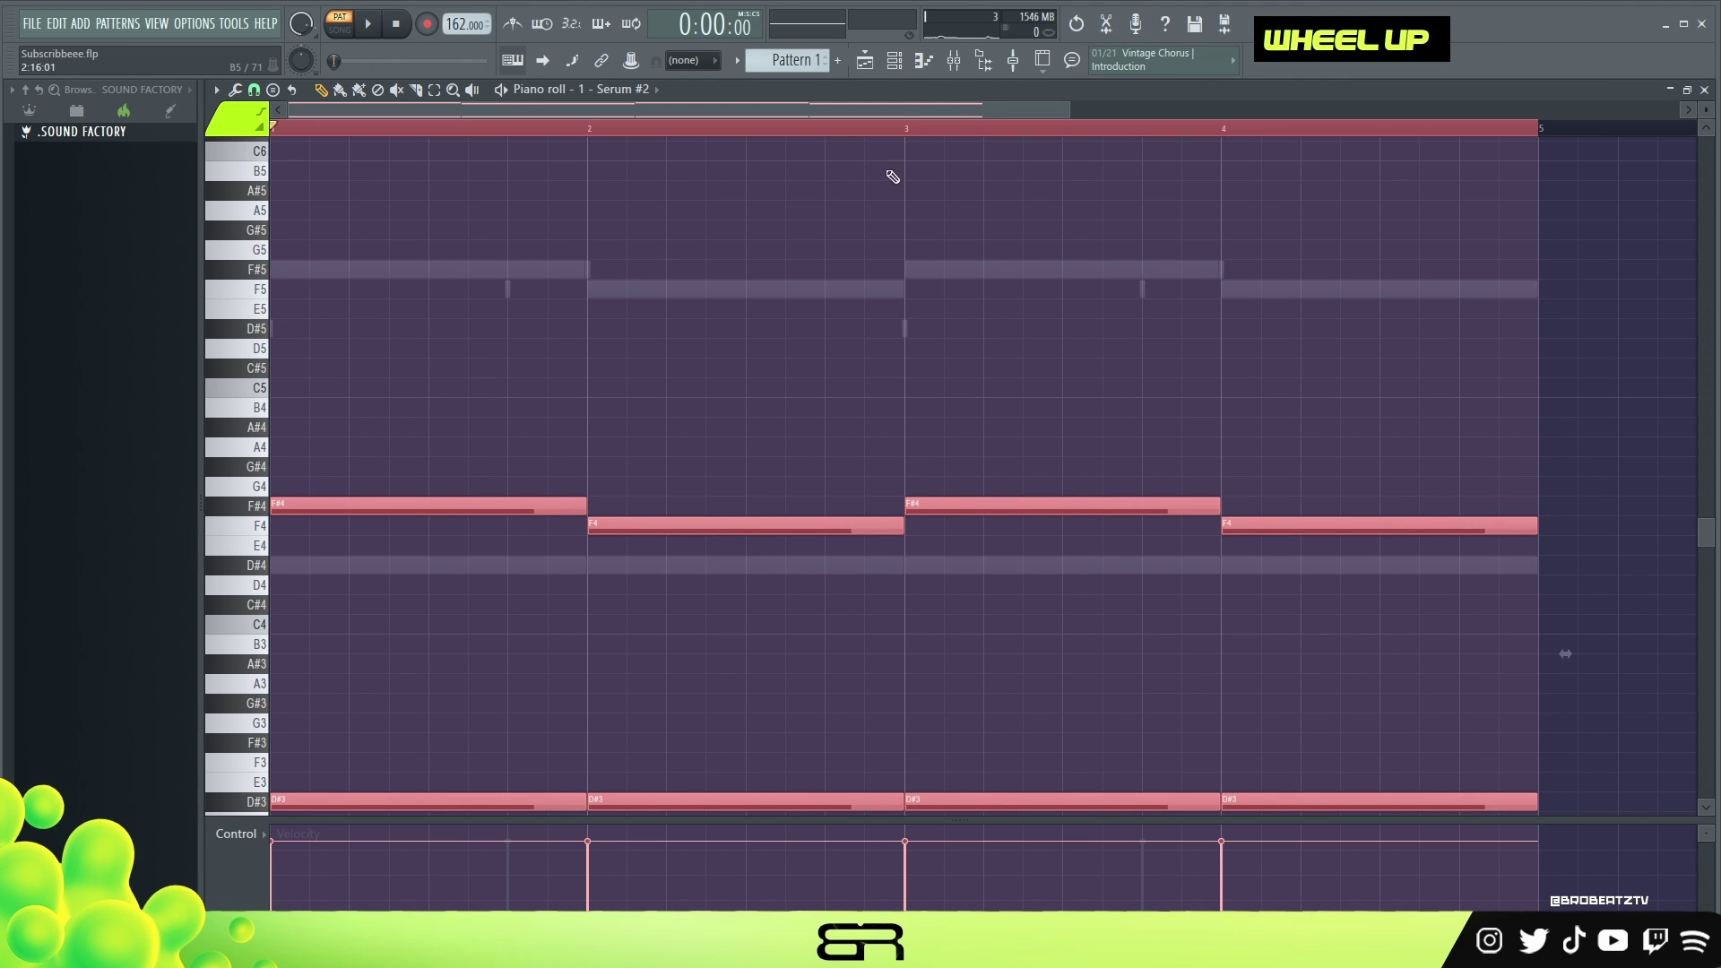
Play back Pattern 1 from the start with the transposed Serum #2 layer
left_click(895, 60)
left_click(453, 130)
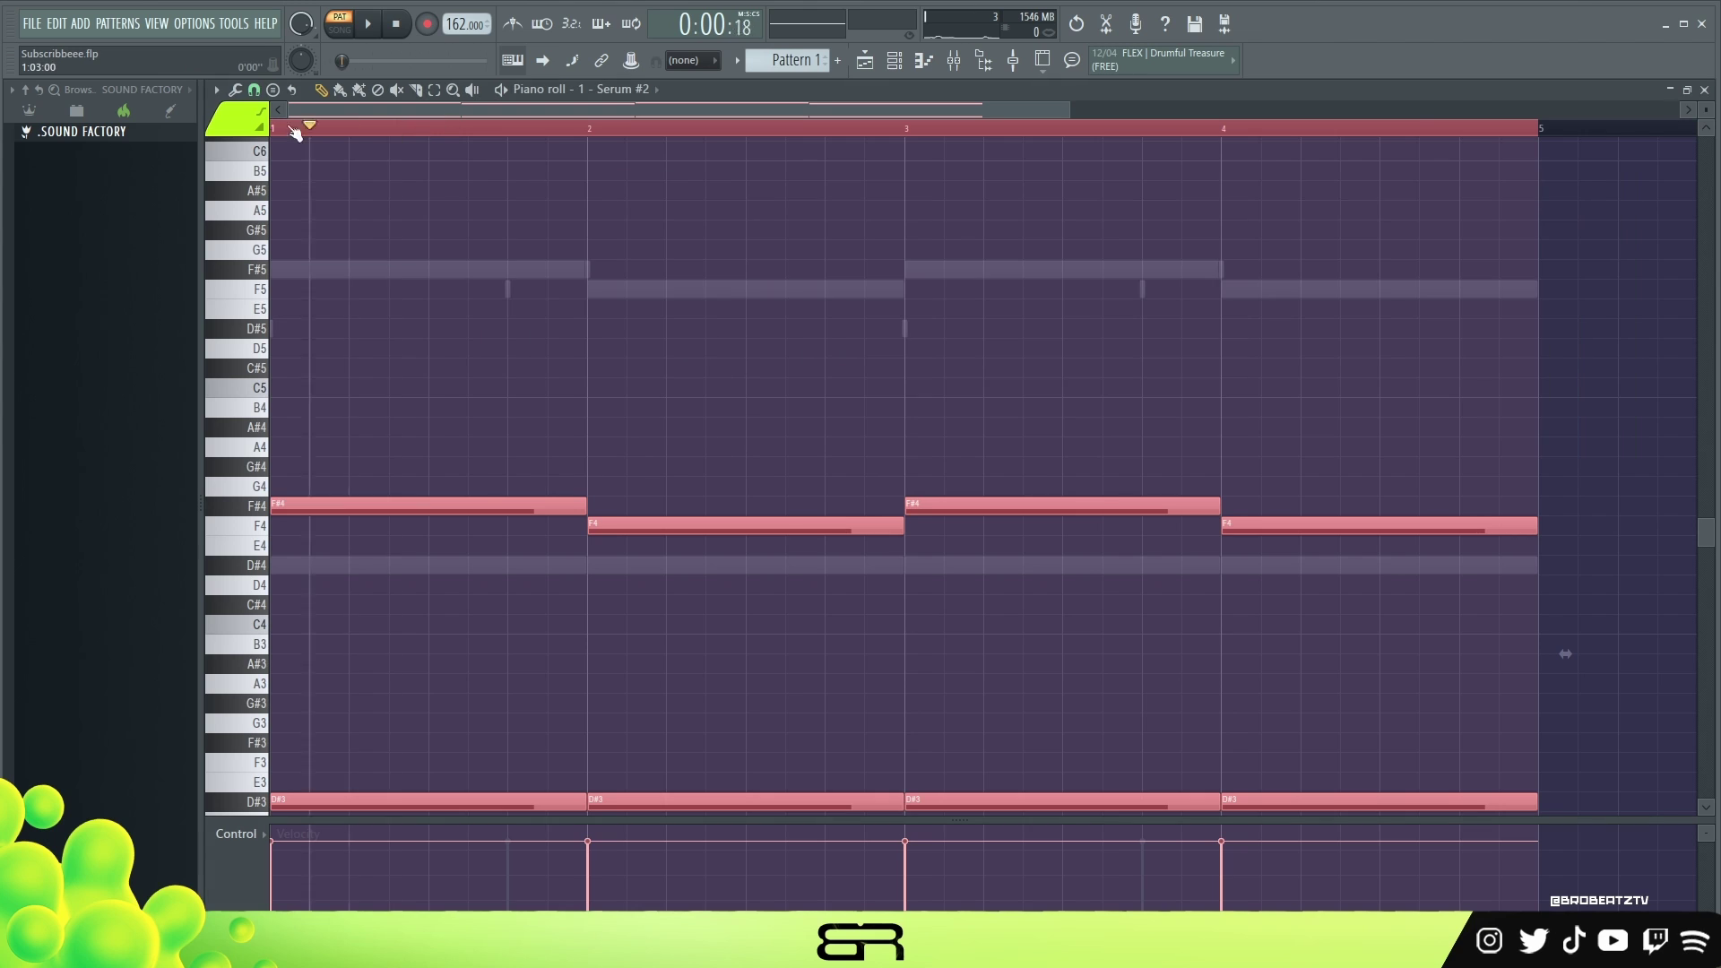
key("space")
scroll(932, 230, "down", 2)
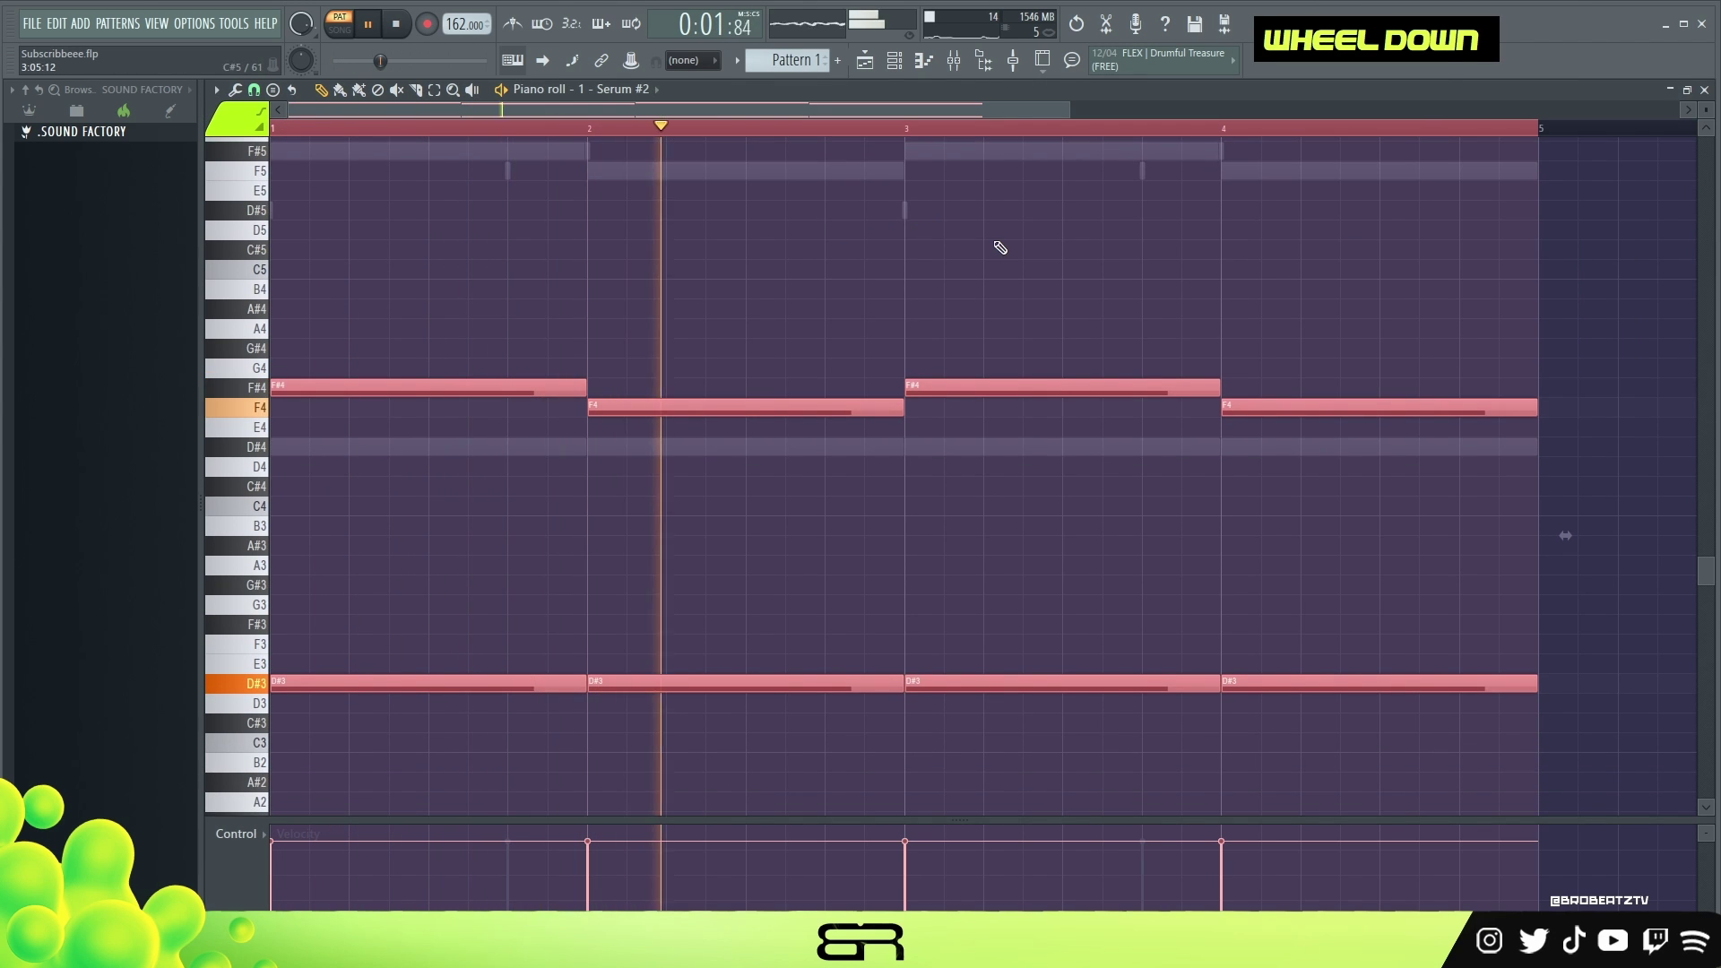
scroll(995, 248, "up", 1)
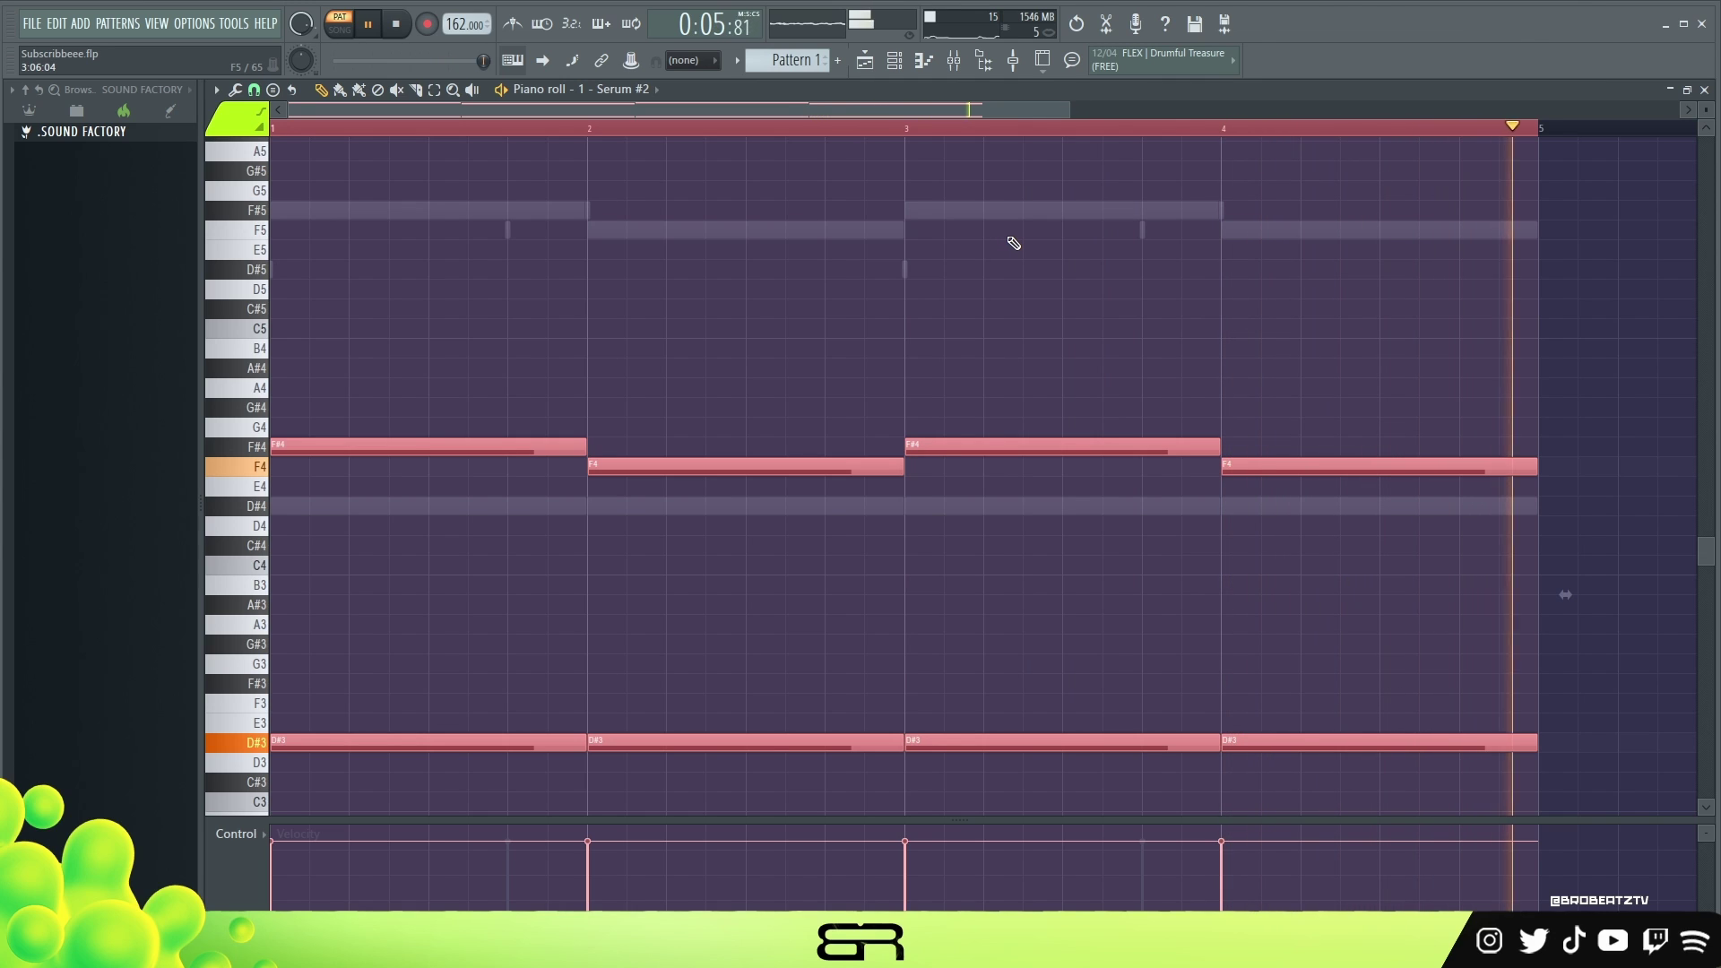
key("space")
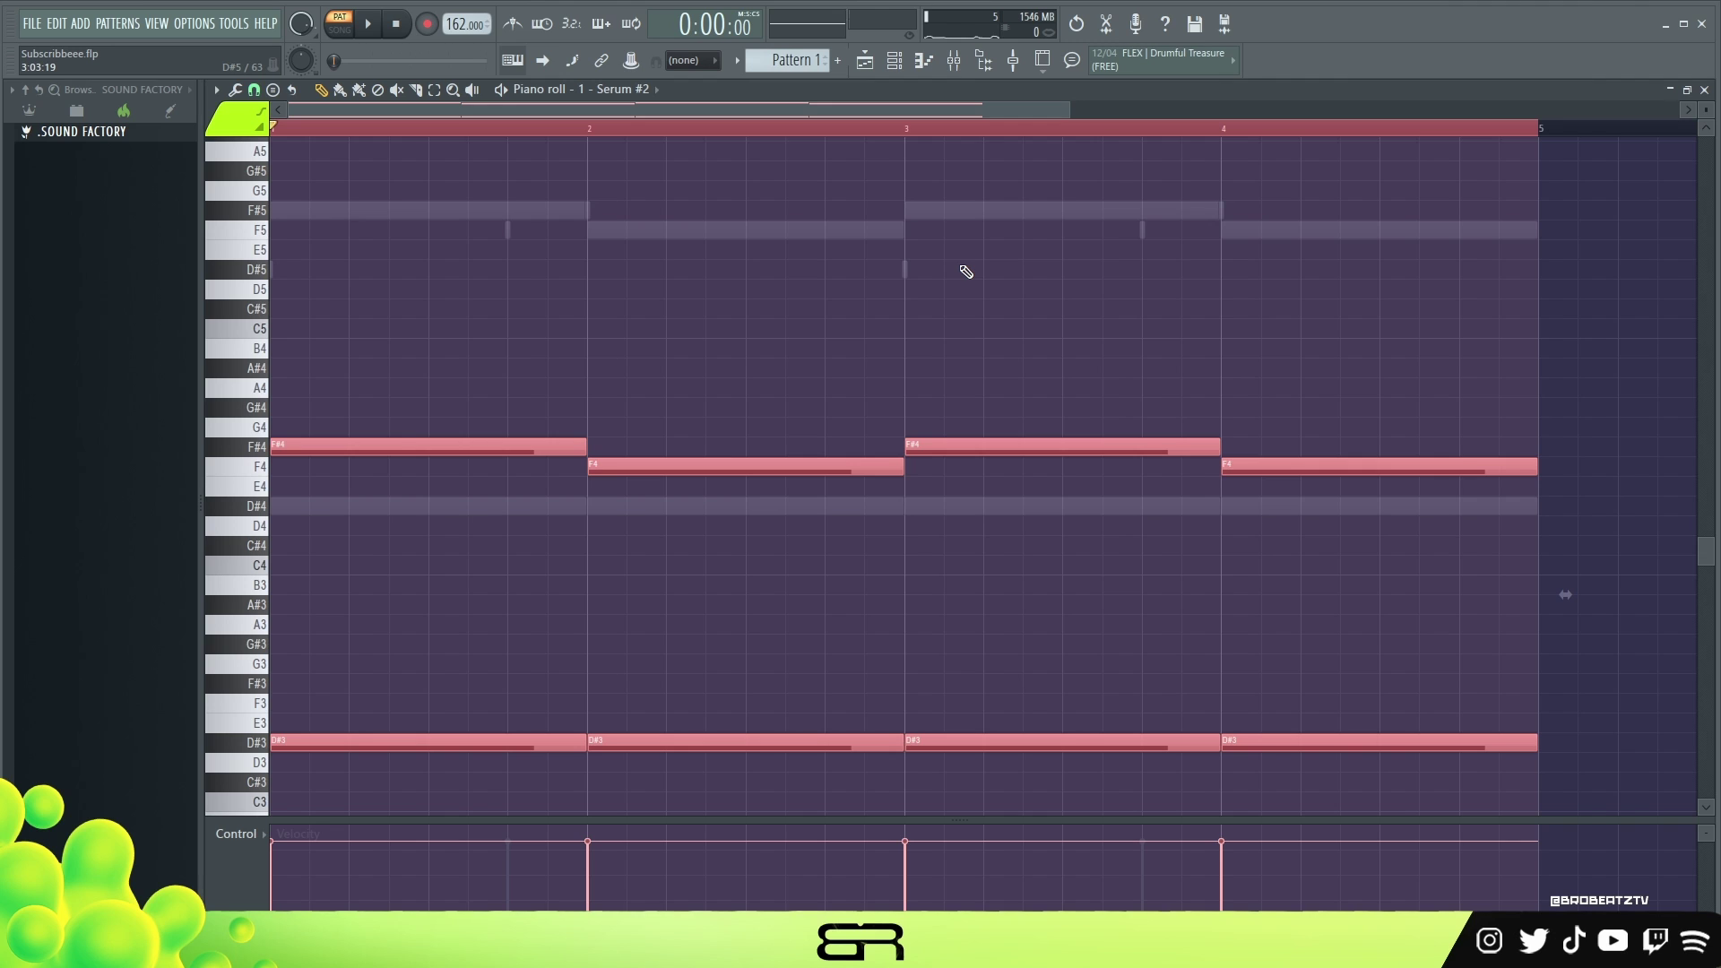
left_click(1109, 281)
scroll(1011, 365, "down", 2)
scroll(983, 445, "up", 6)
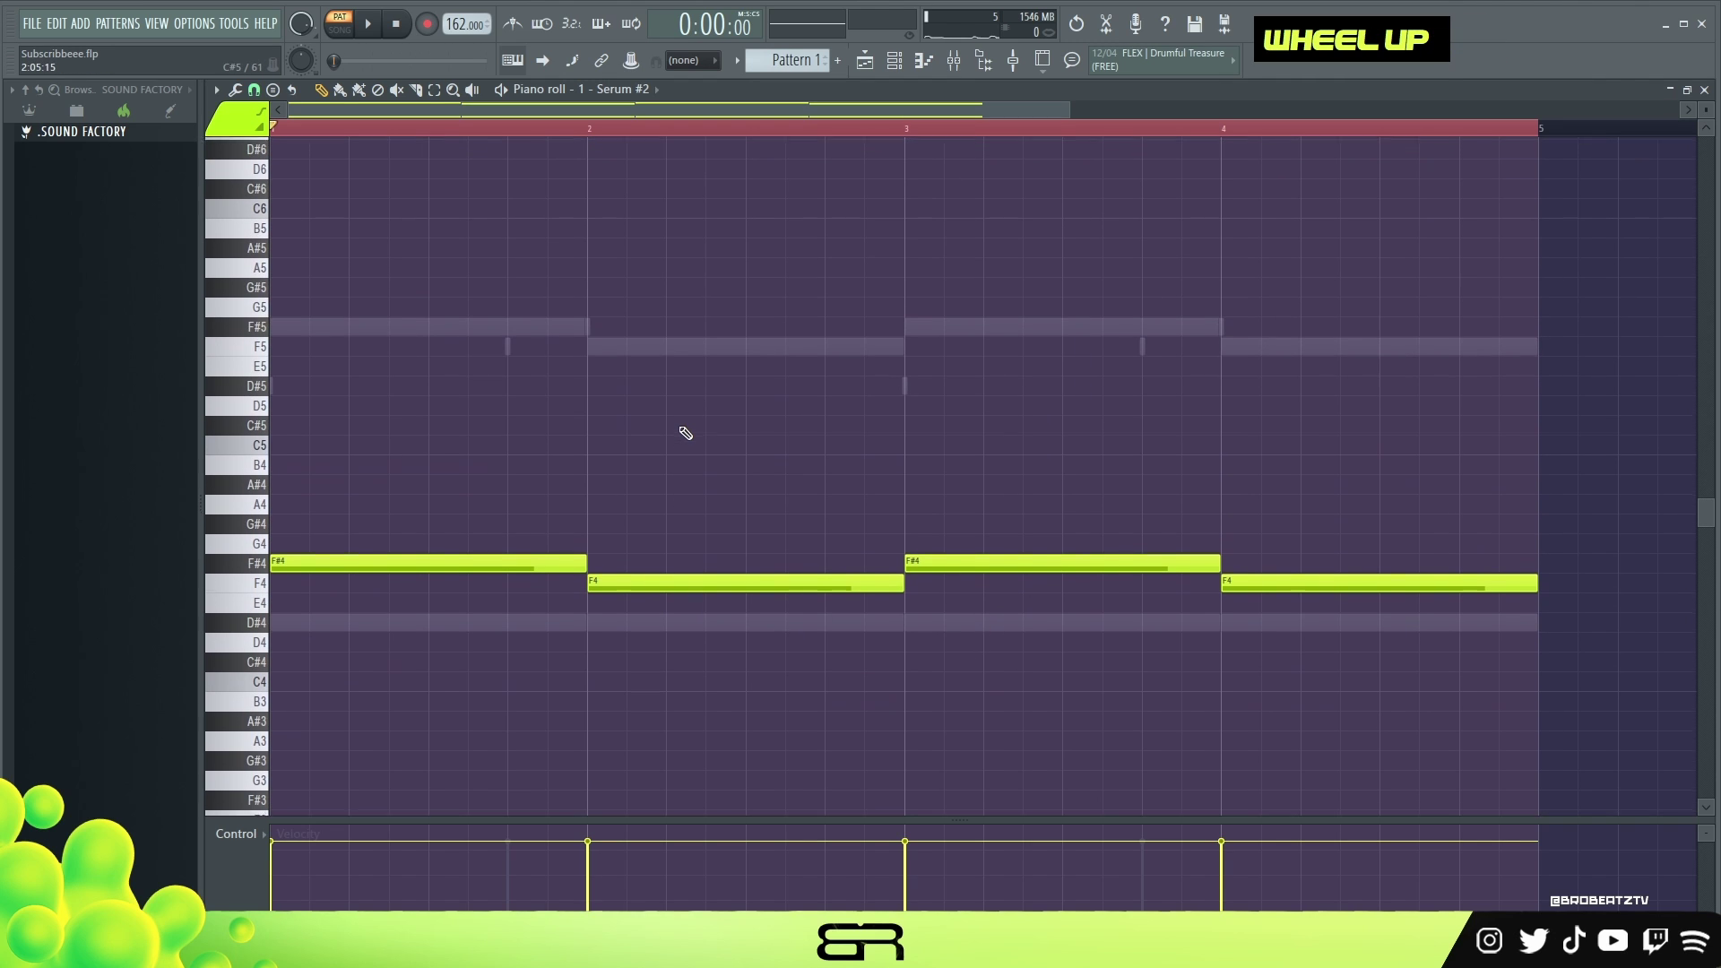
left_click(628, 348)
left_click(664, 388)
left_click(717, 446)
left_click(718, 466)
left_click(807, 407)
left_click(1201, 309)
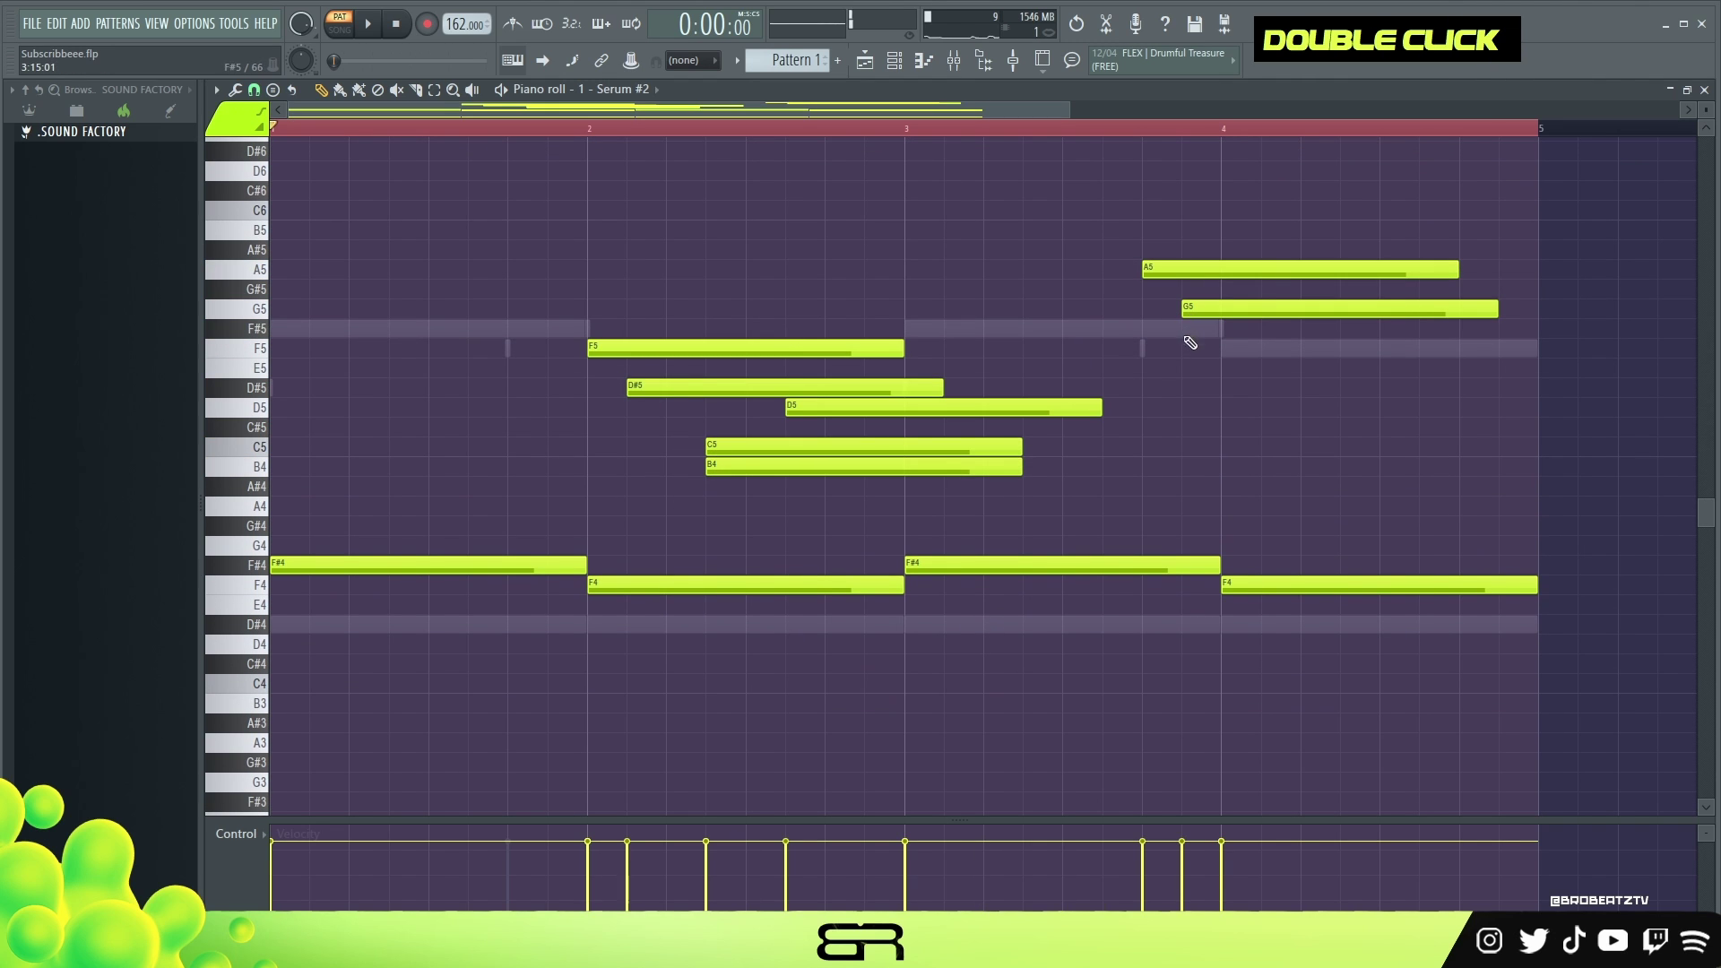
left_click(1197, 348)
left_click(1318, 367)
right_click(1569, 408)
right_click(1564, 367)
right_click(1345, 348)
right_click(1353, 308)
right_click(1300, 269)
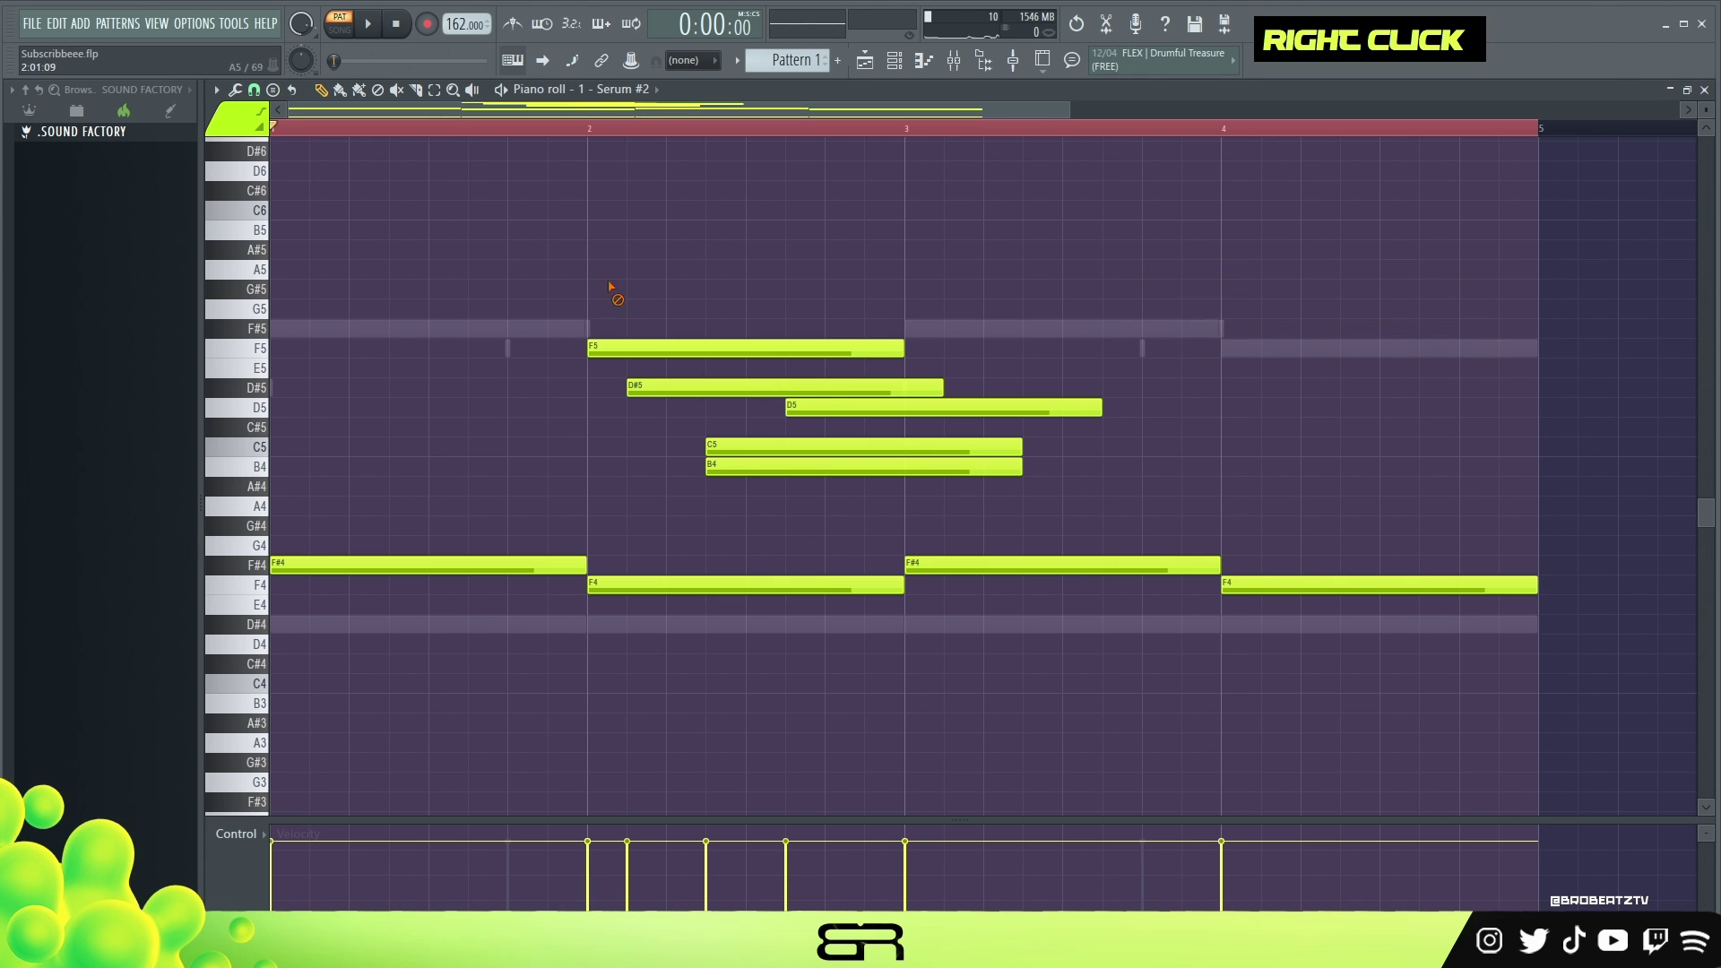
right_click(627, 348)
right_click(682, 387)
right_click(807, 407)
right_click(762, 455)
scroll(778, 390, "down", 1)
scroll(777, 385, "down", 5)
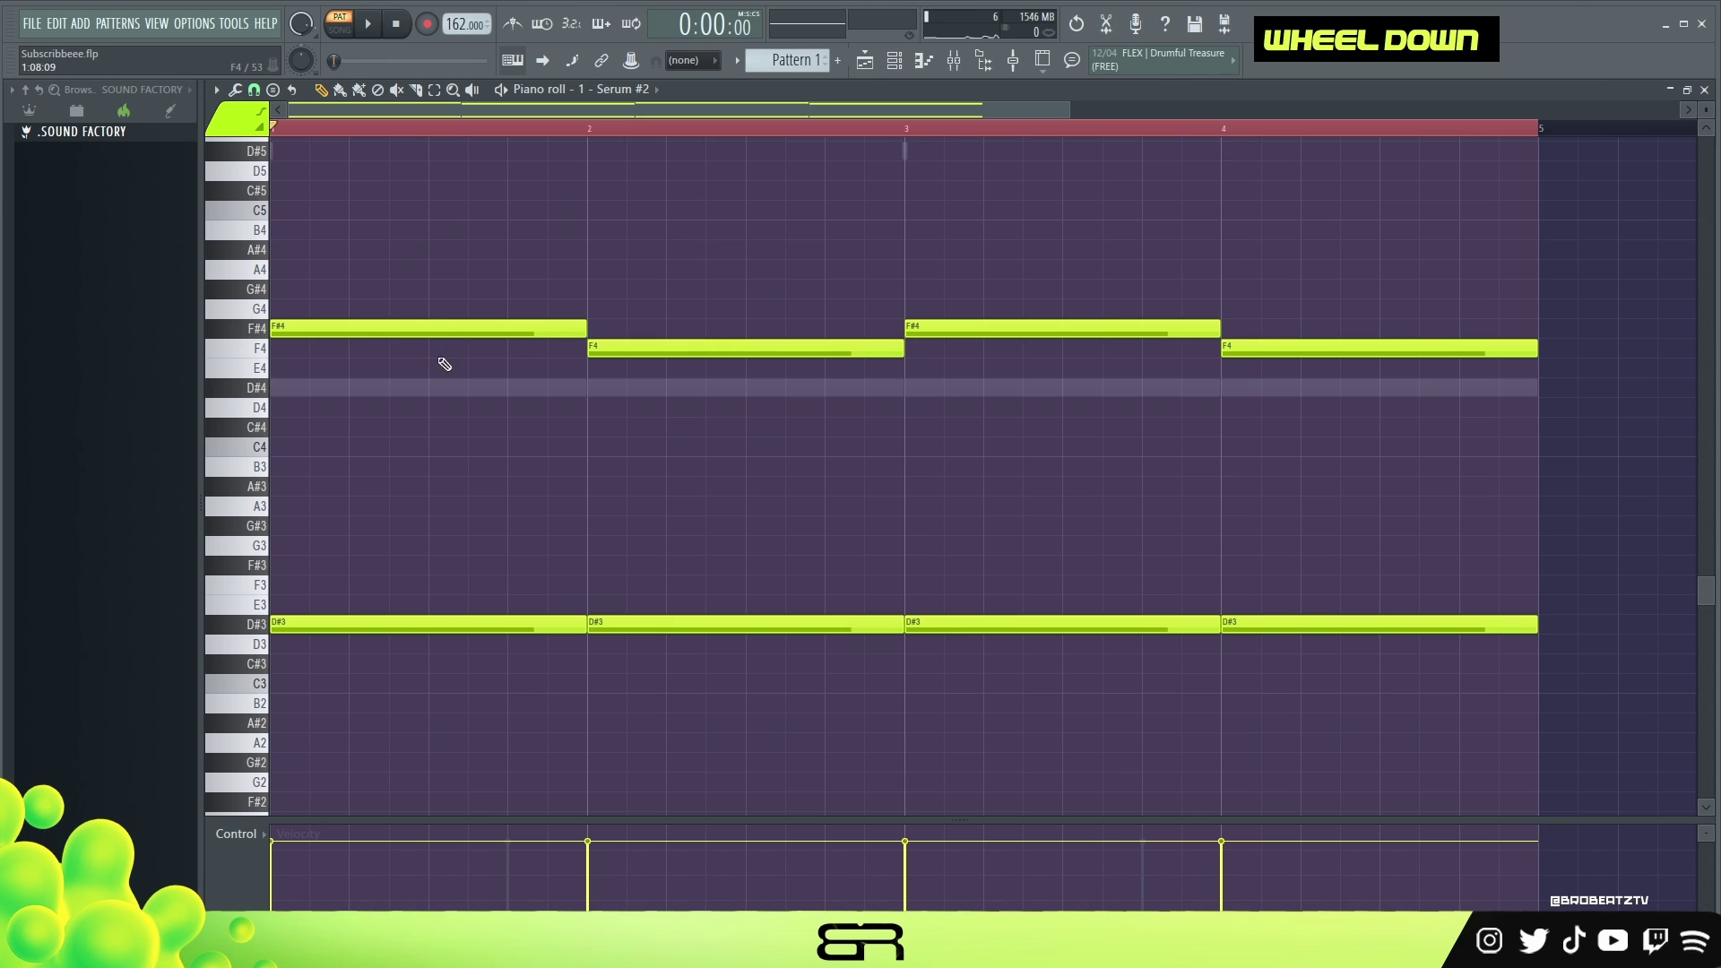
Clear the four-bar time selection and play back the Serum #2 notes once more
double_click(831, 136)
key("space")
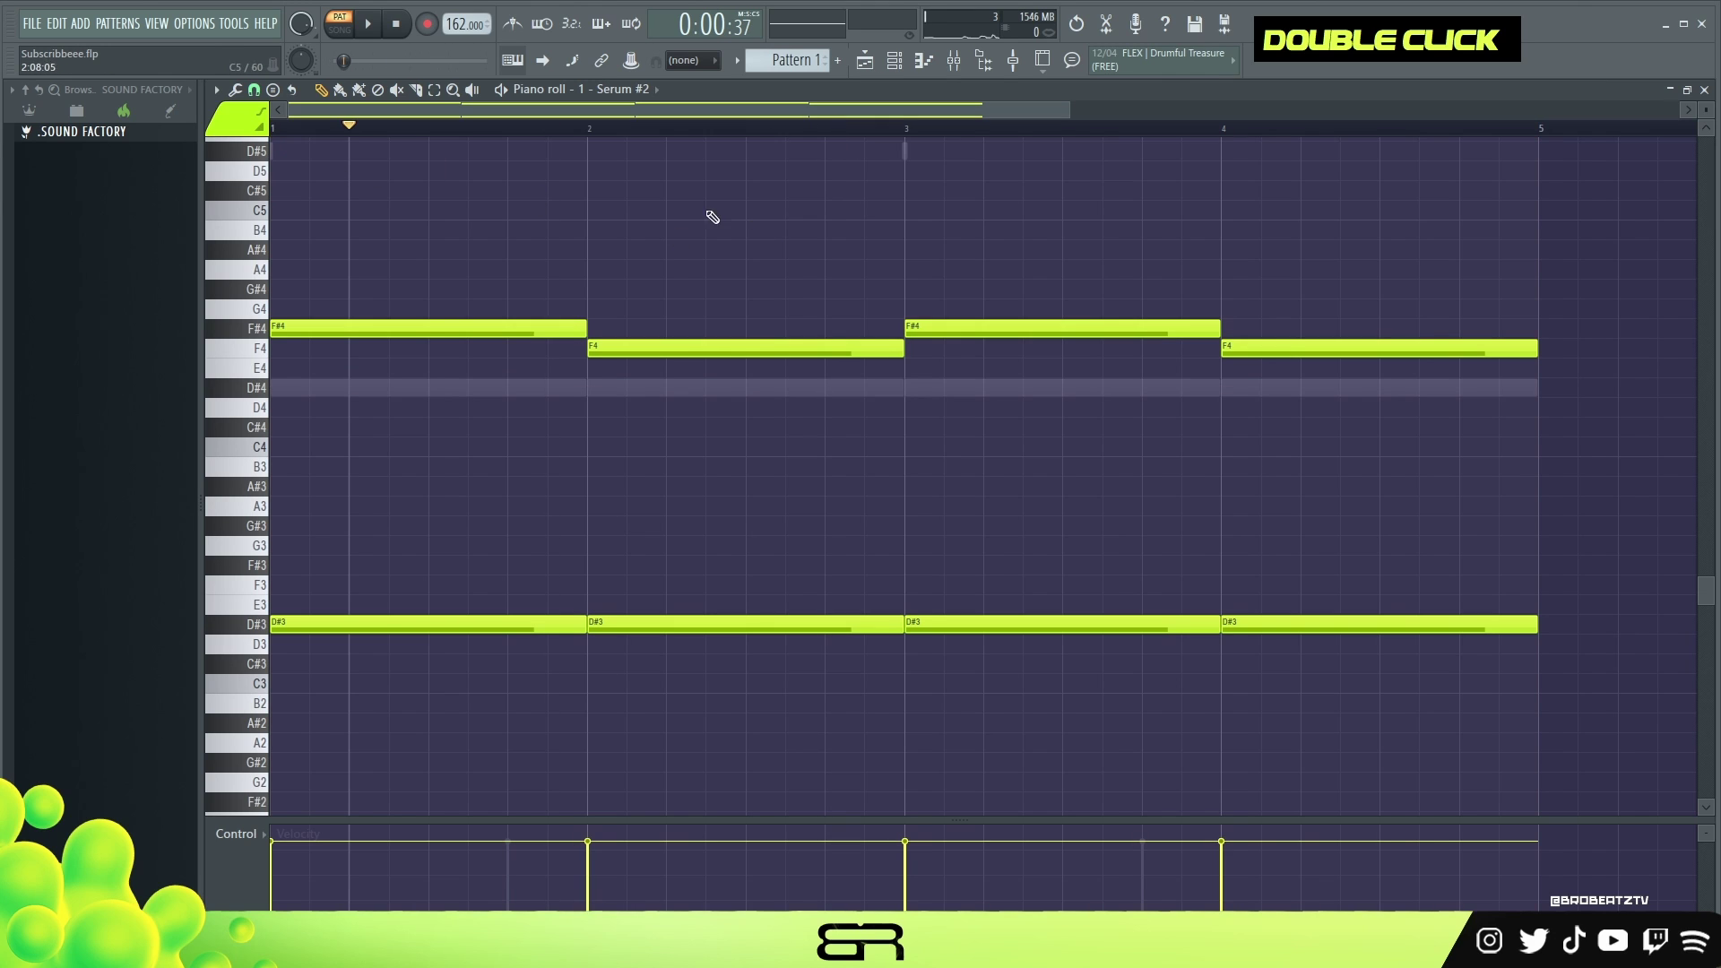
key("space")
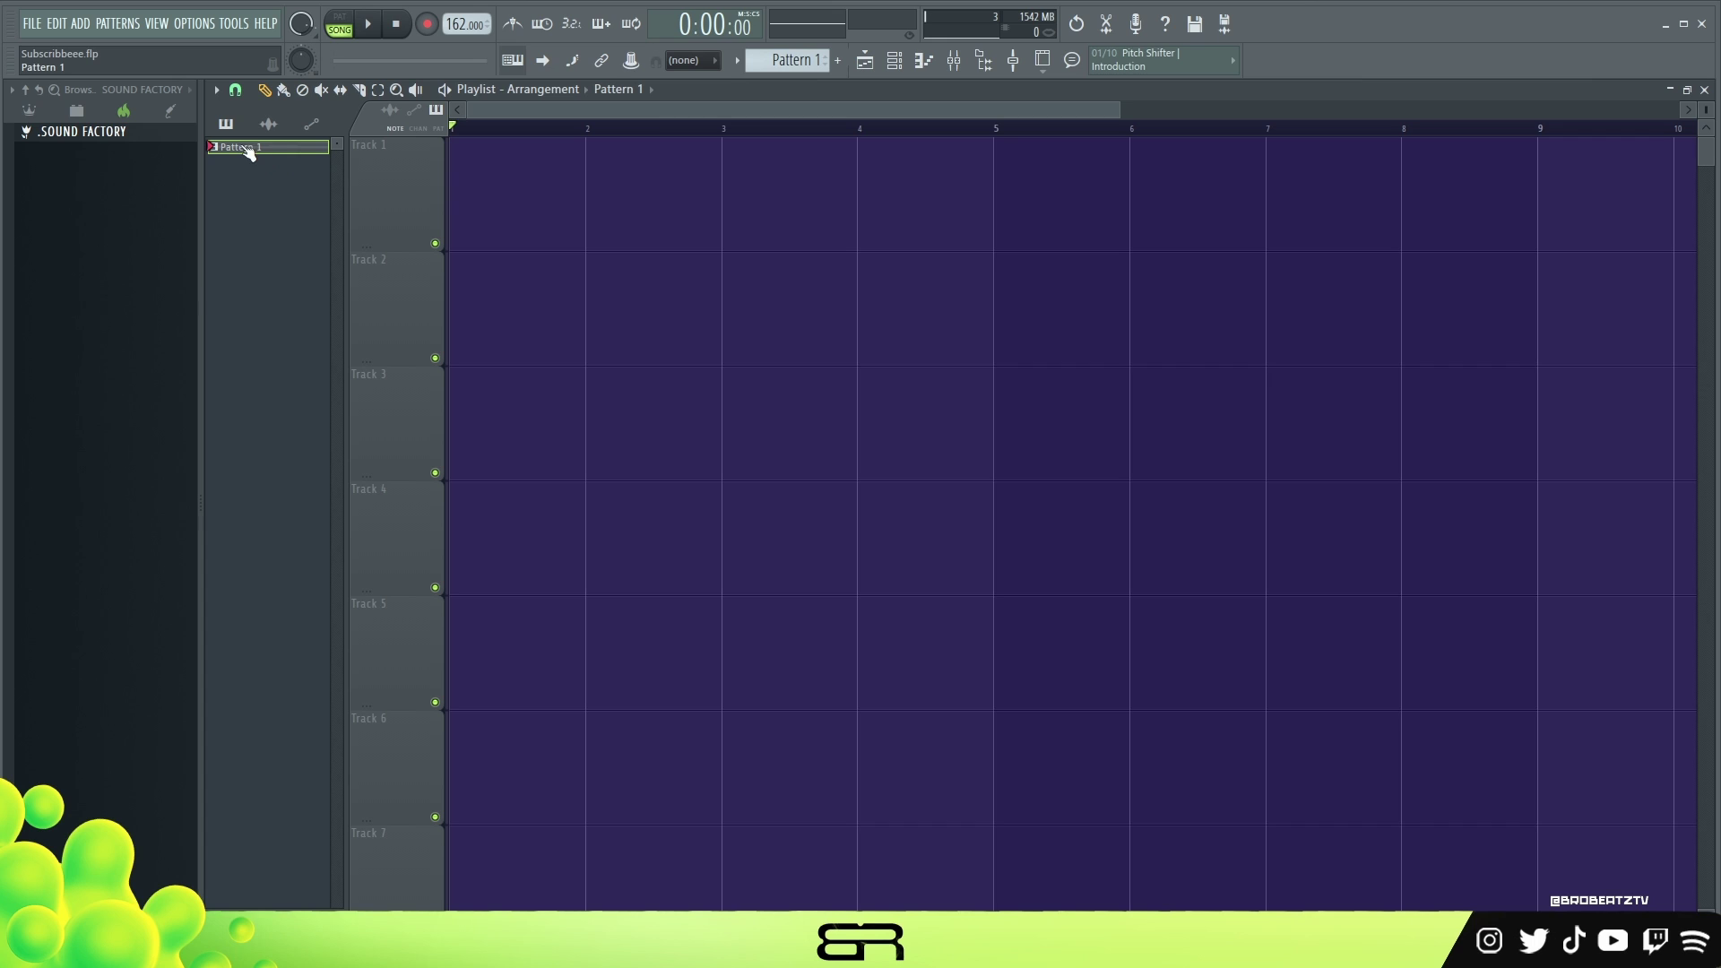
Place a Pattern 1 clip in the playlist at bar 1 of Track 4
left_click_drag(287, 138, 476, 410)
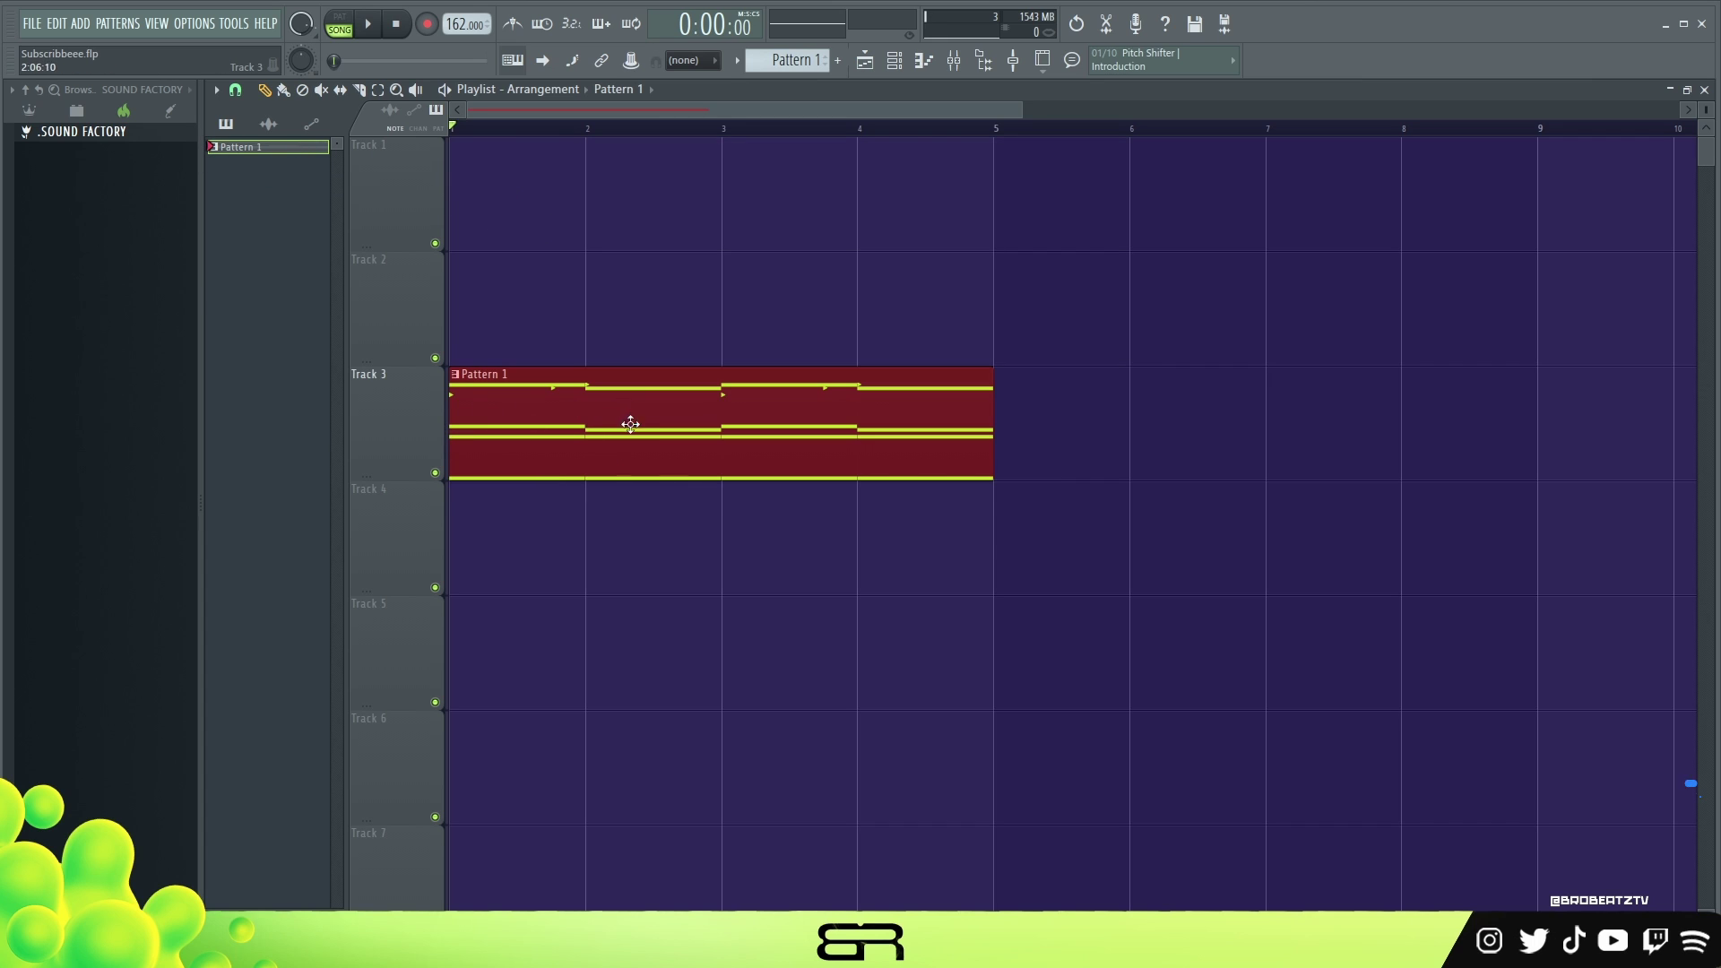
left_click_drag(632, 420, 607, 467)
right_click(615, 365)
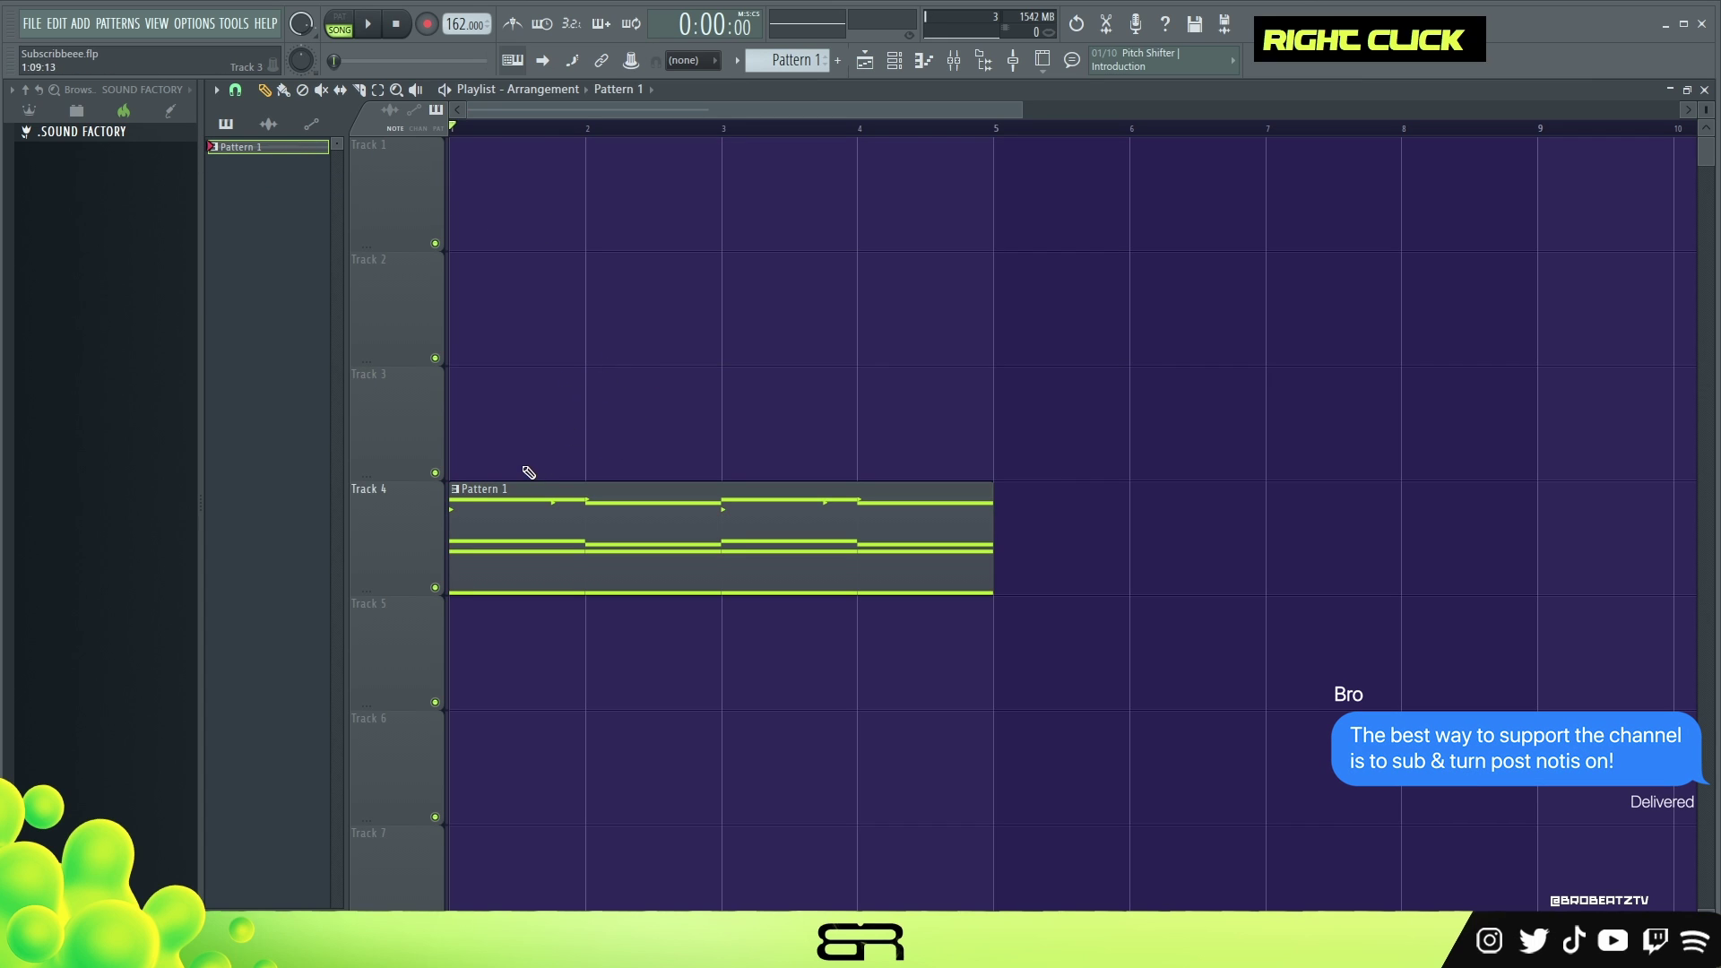
Consolidate Track 4 into a WAV audio clip
right_click(403, 538)
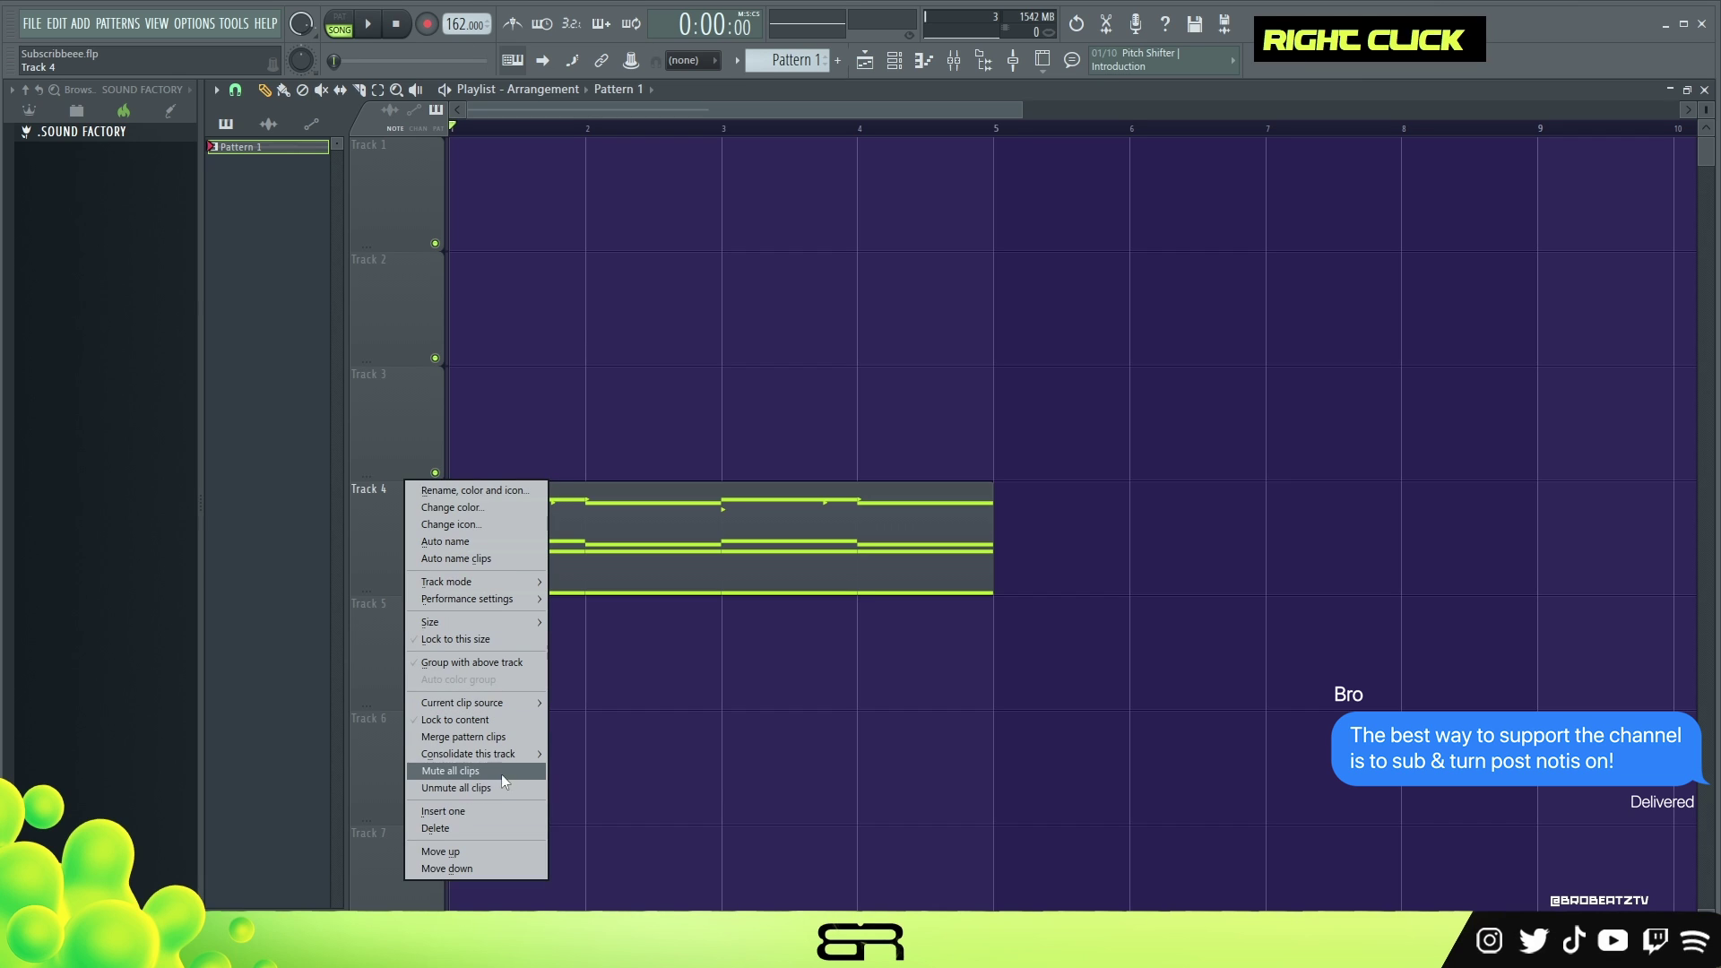
mouse_move(500, 755)
left_click(602, 755)
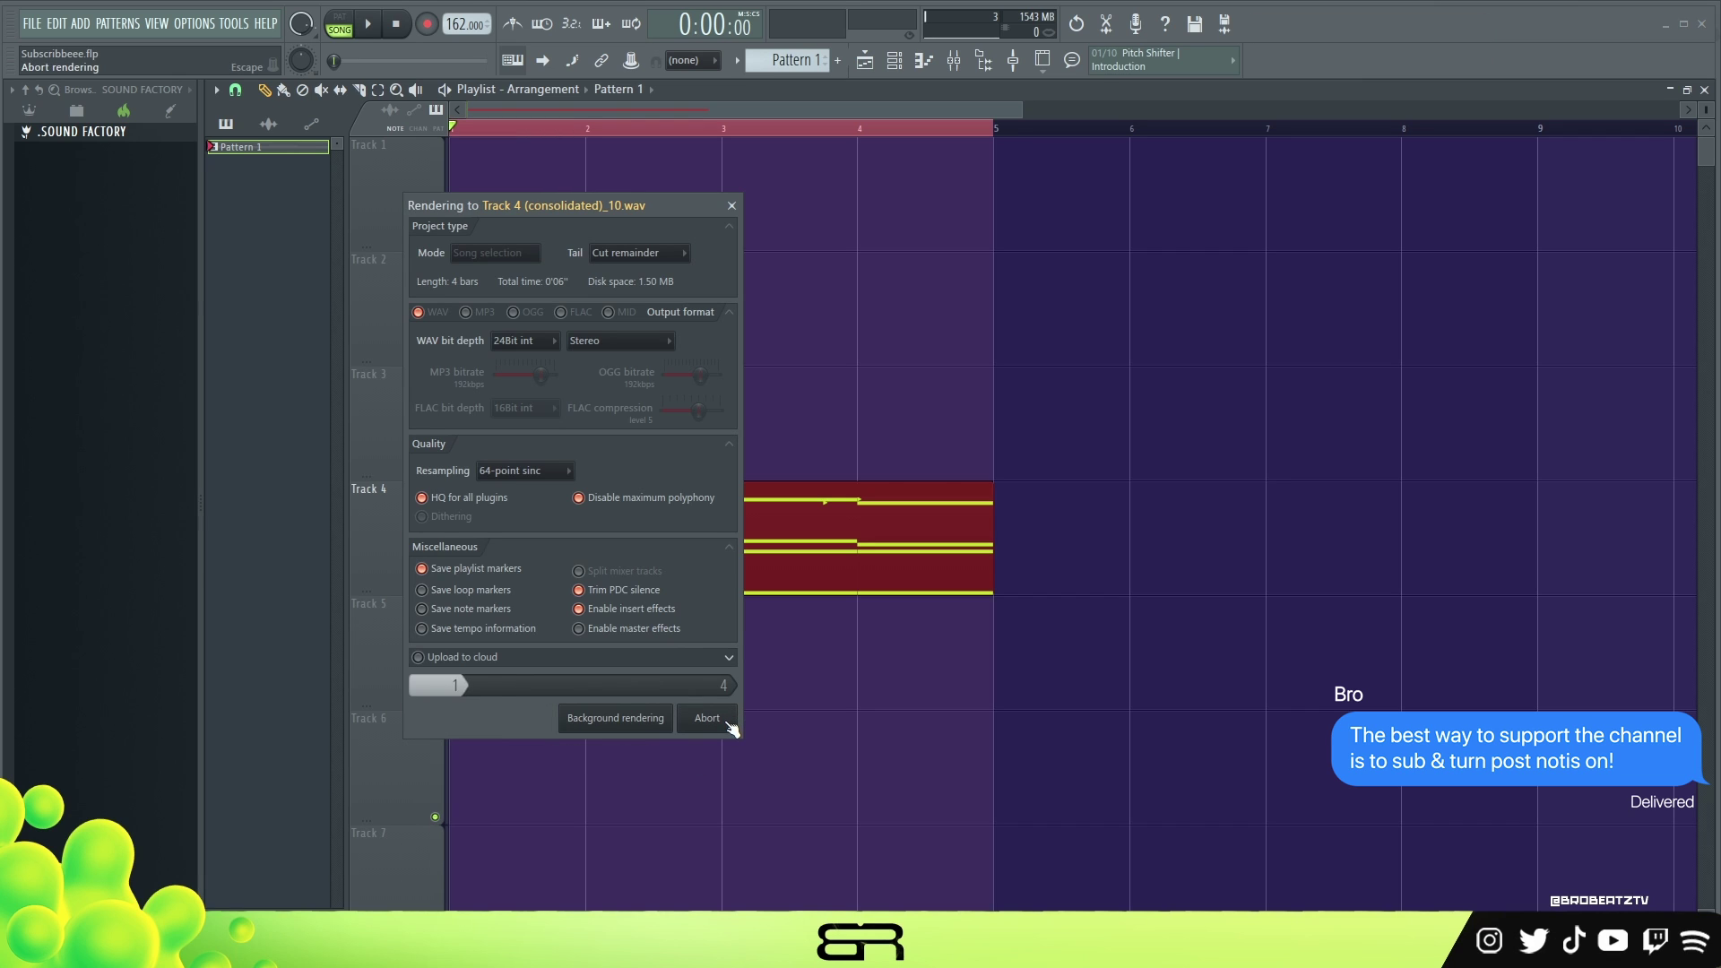
right_click(795, 319)
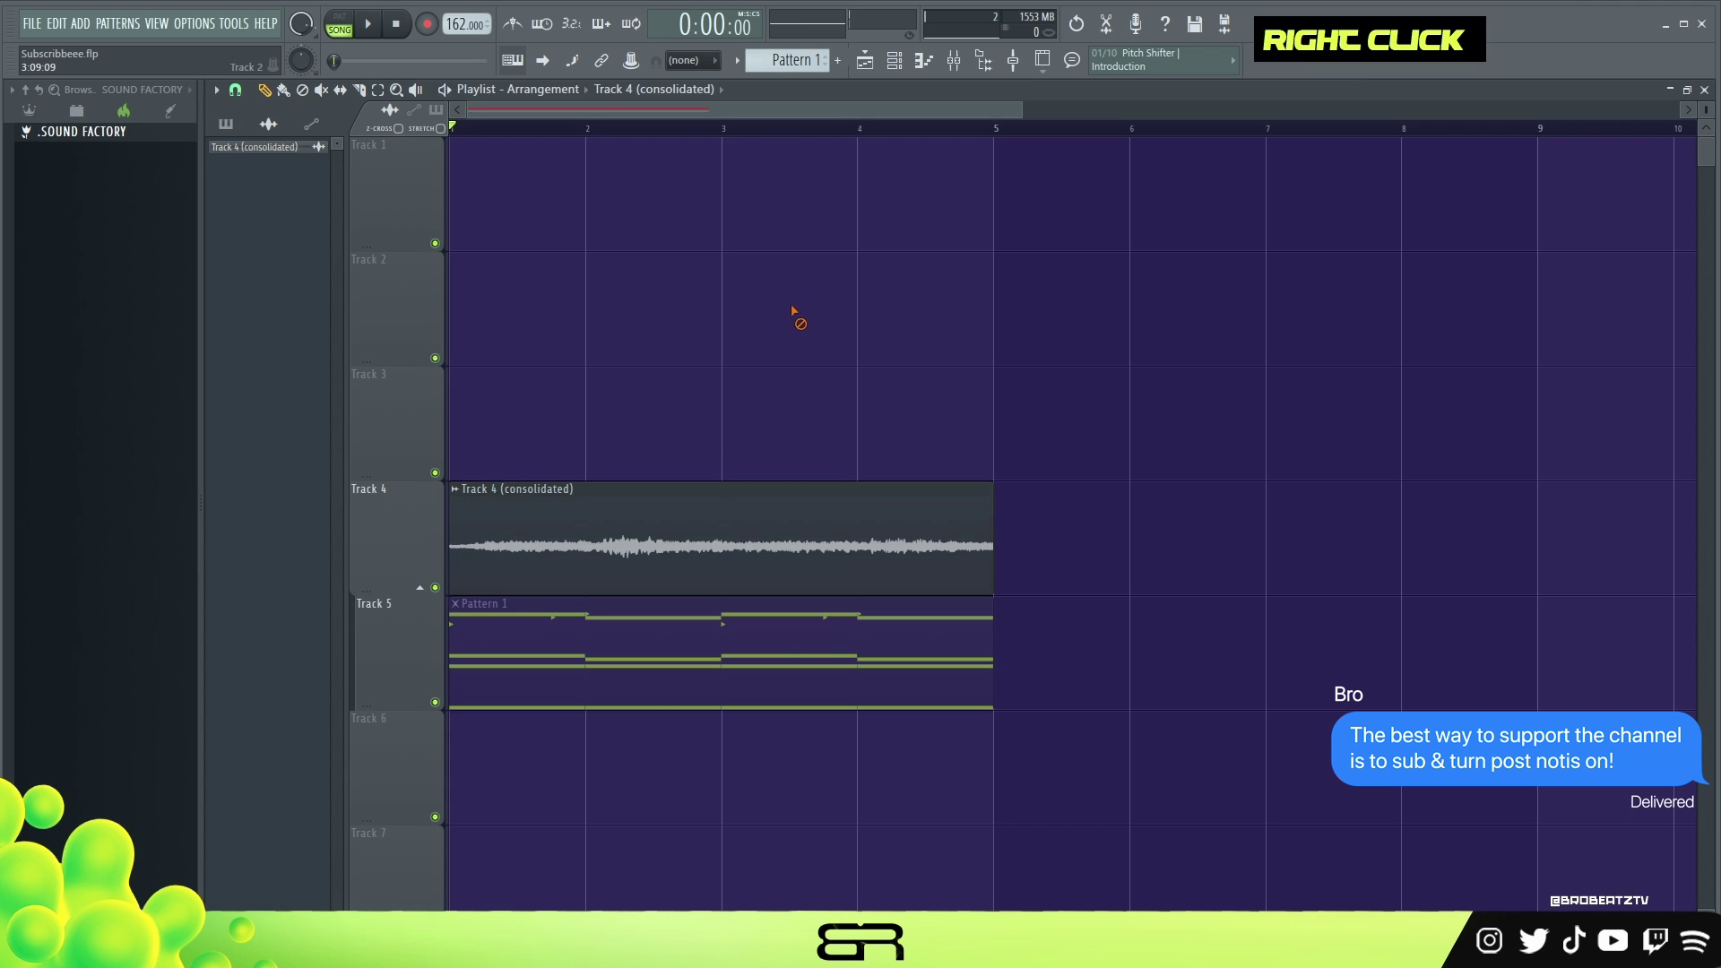
Play back the consolidated audio clip on Track 4 in song mode
key("space")
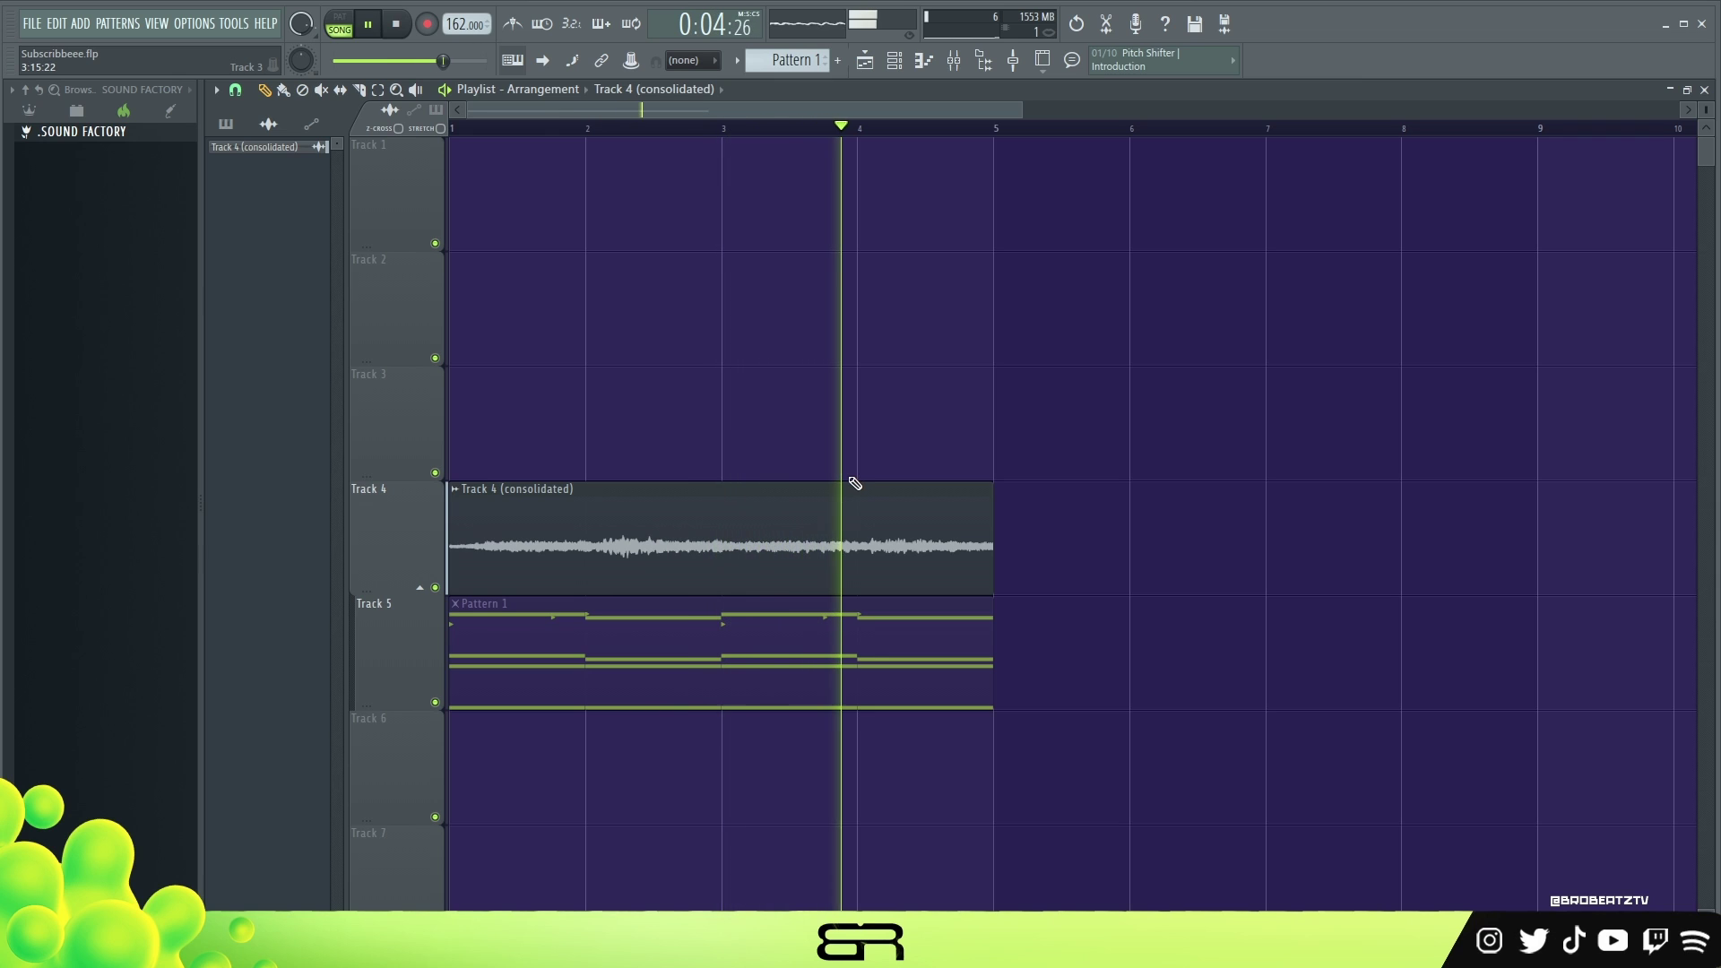
key("space")
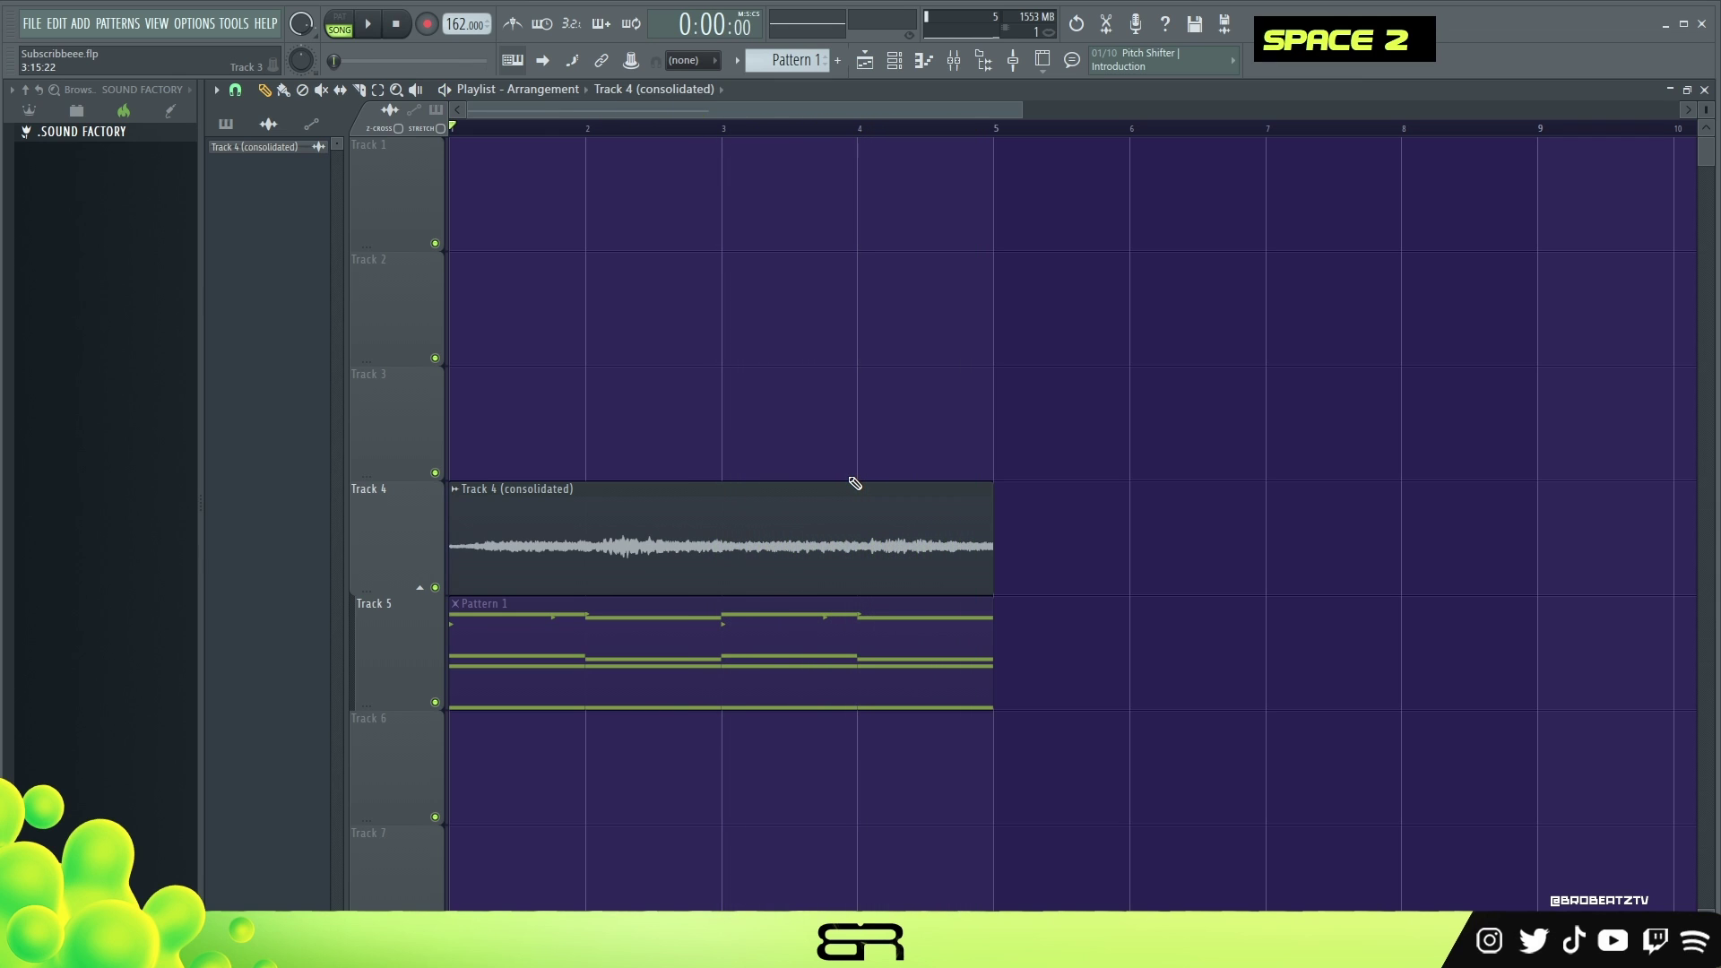
scroll(1709, 157, "down", 1)
scroll(1709, 157, "up", 1)
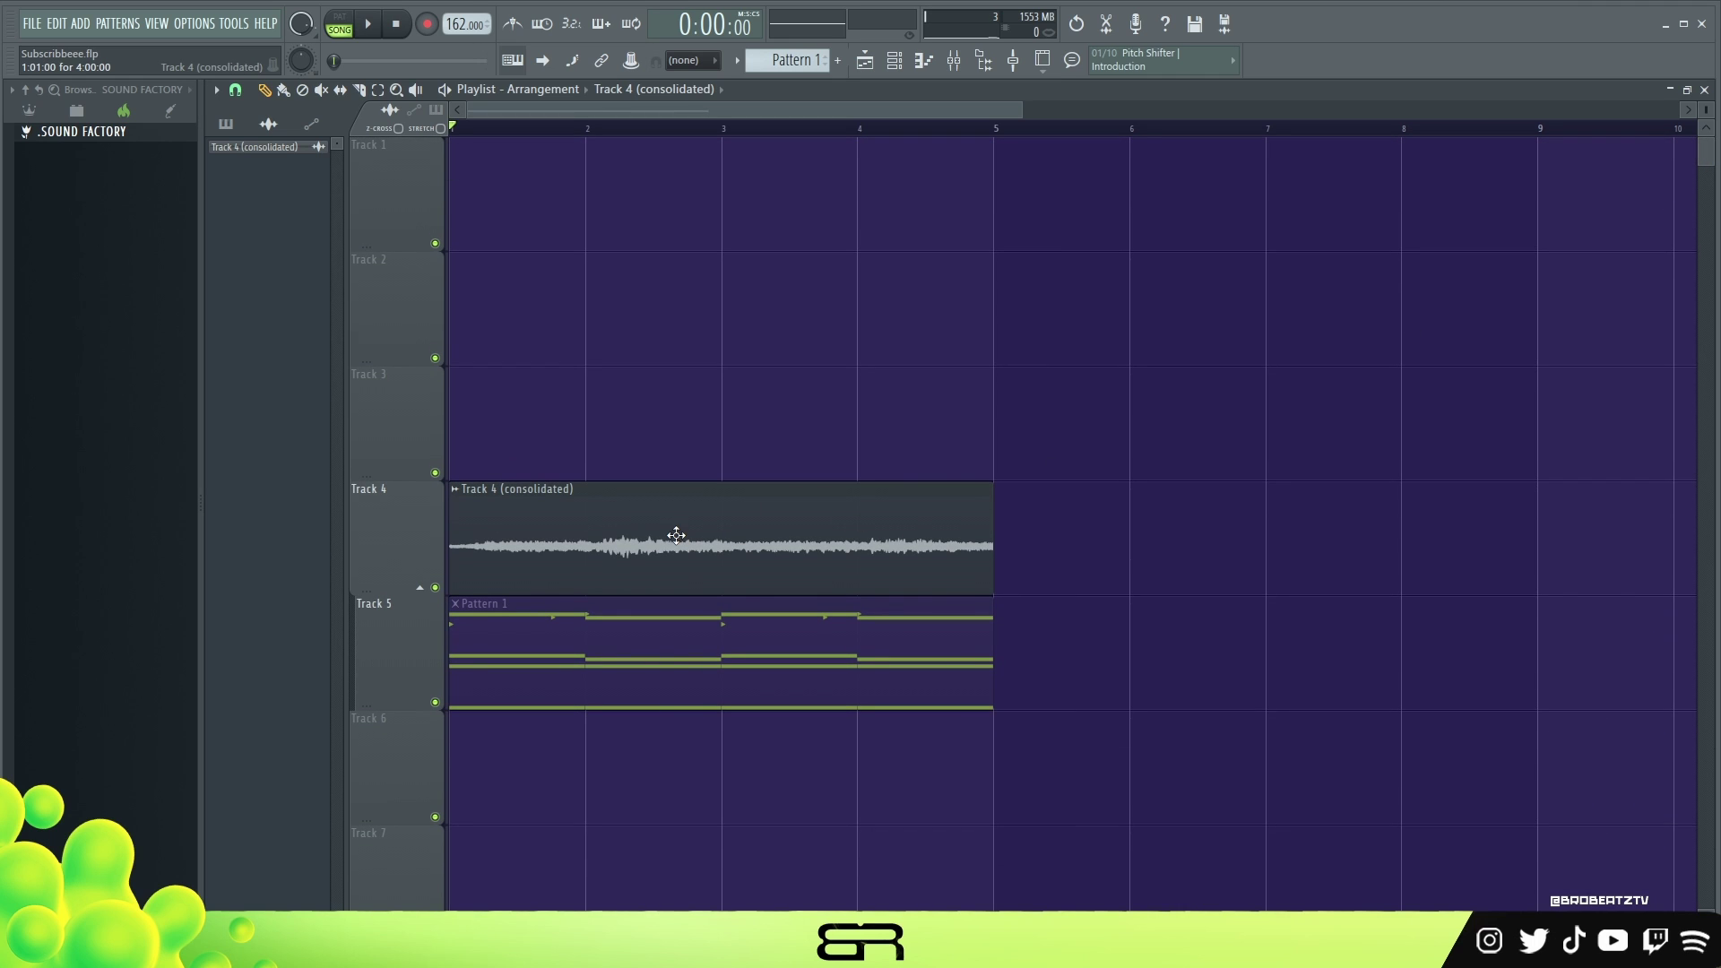
Reverse the consolidated audio clip on Track 4 and close its channel settings
double_click(590, 533)
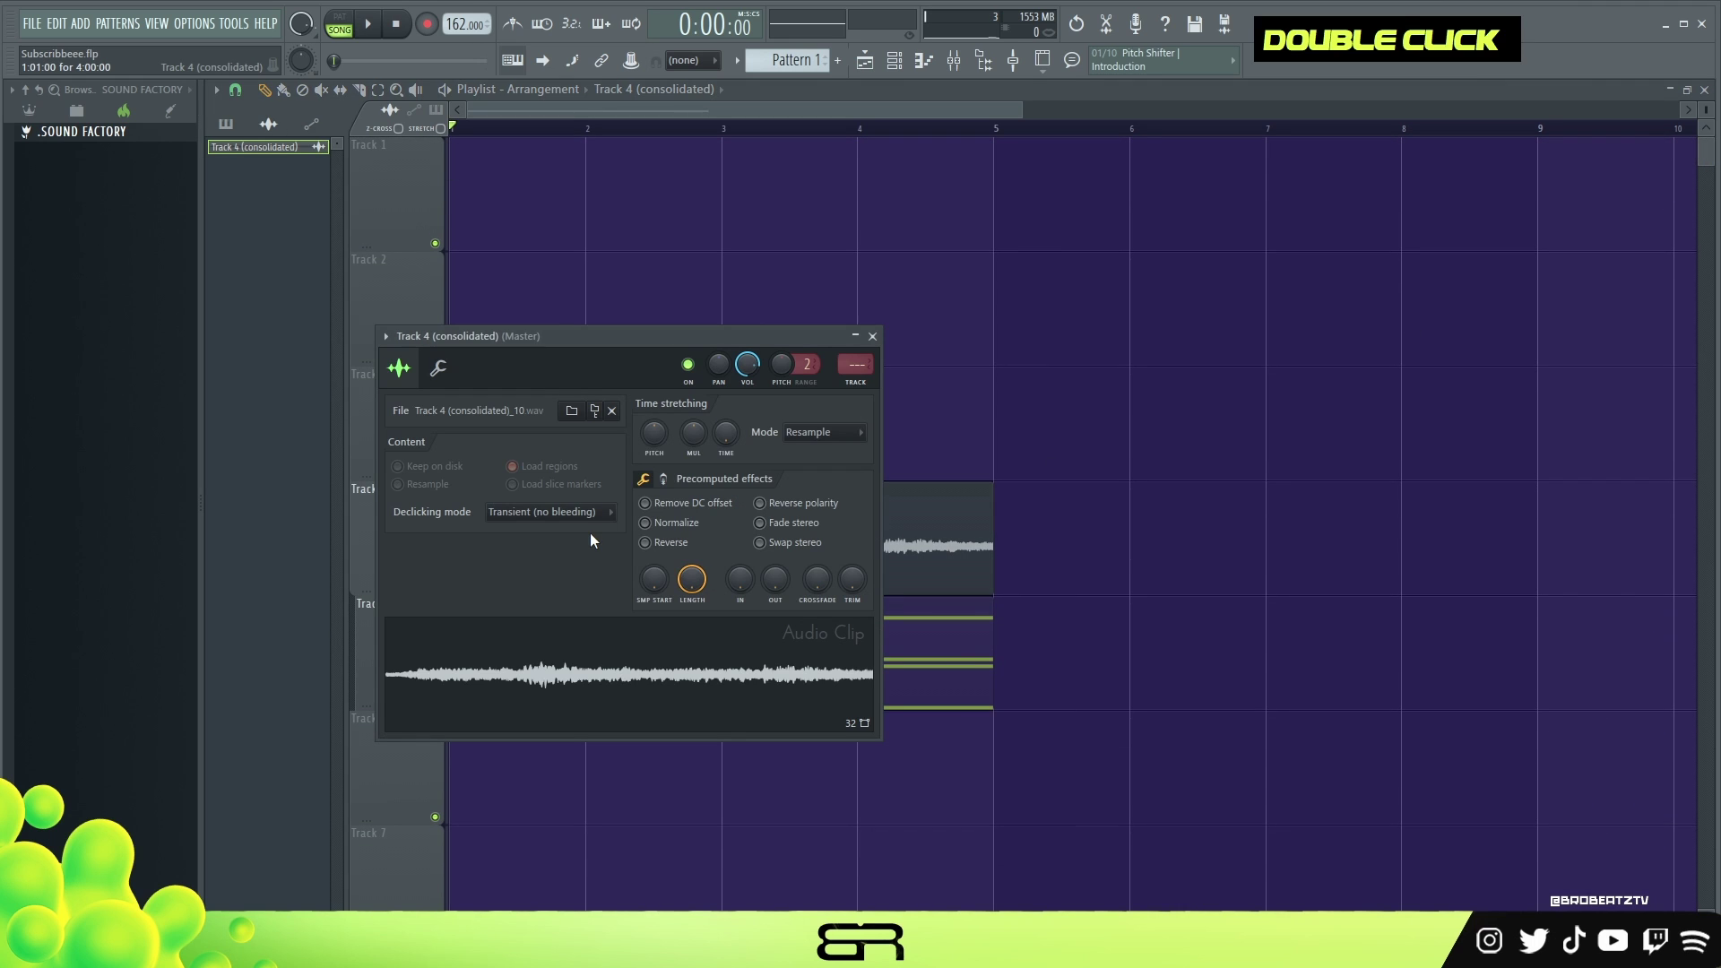
left_click(661, 544)
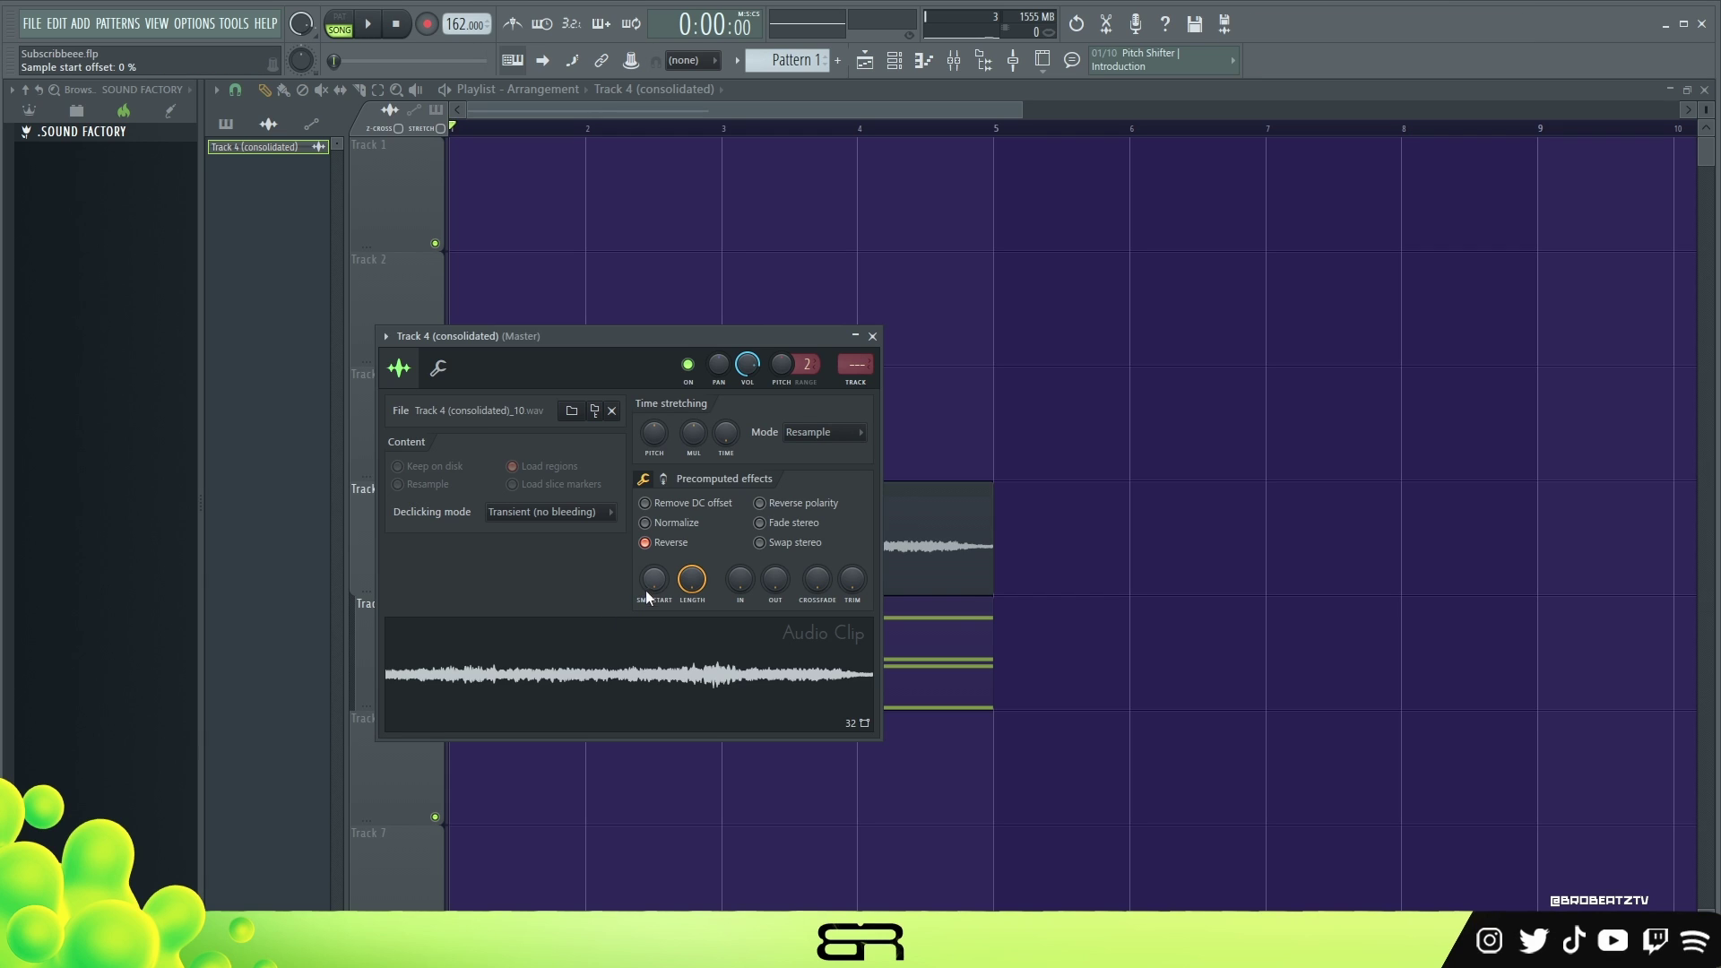
left_click_drag(785, 346, 1330, 237)
left_click(1417, 228)
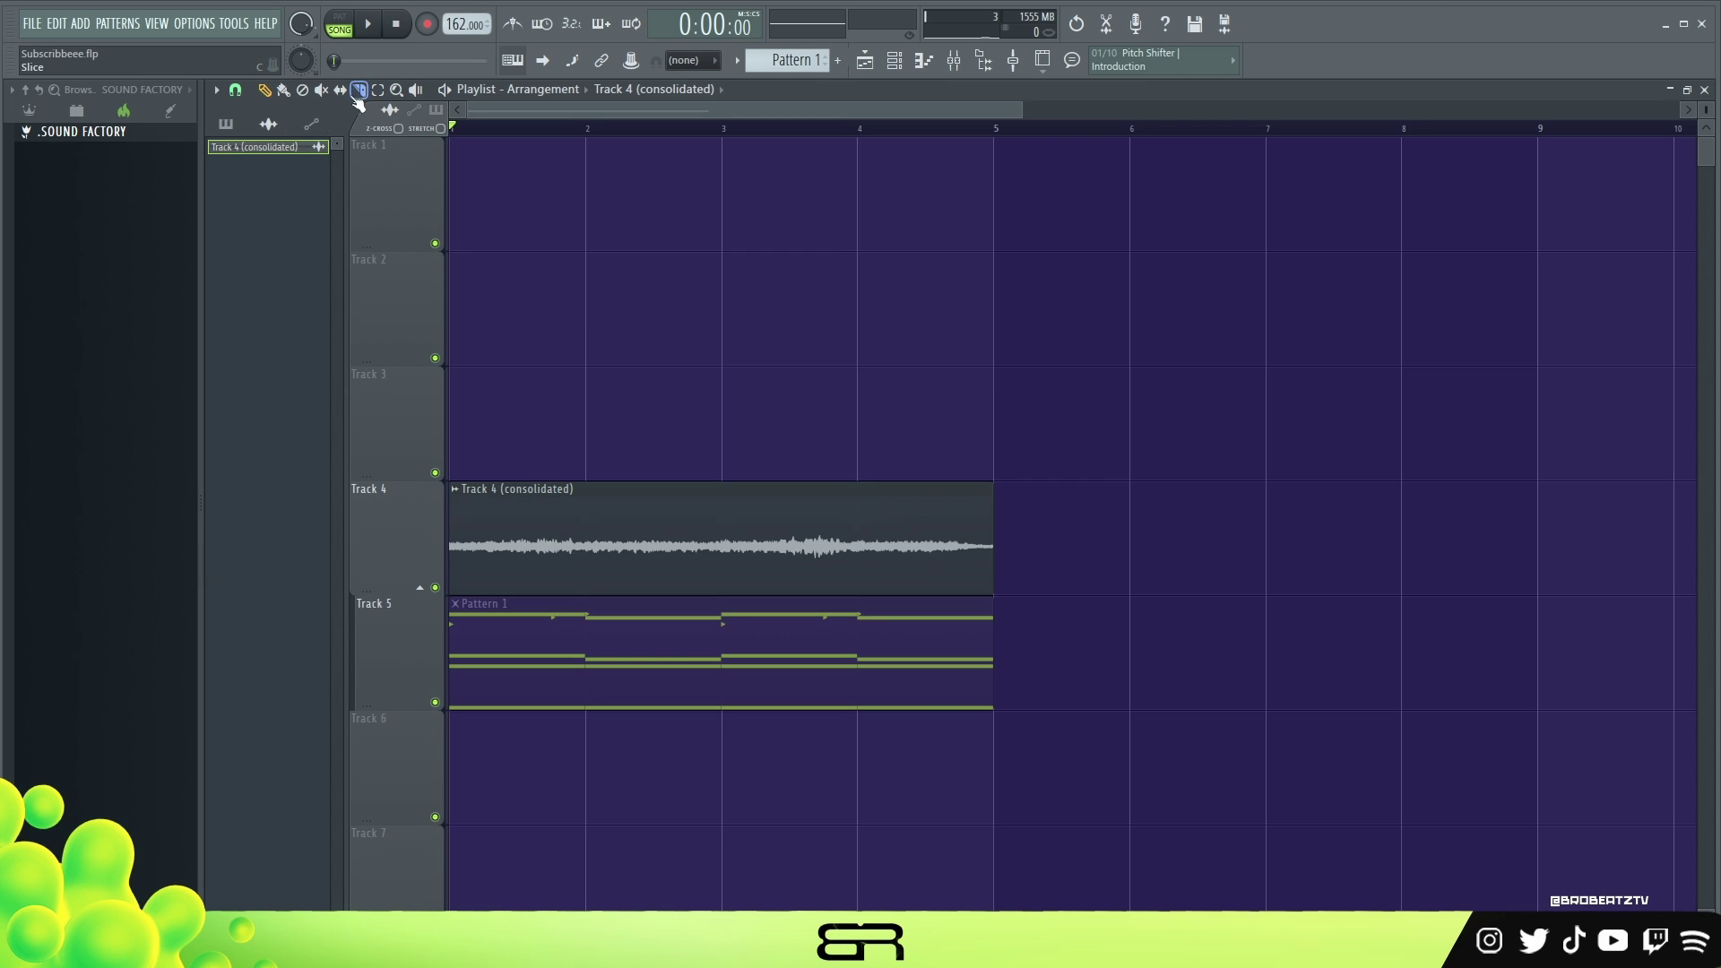
Slice the reversed audio clip at bars 2, 3 and 4 into four one-bar pieces
left_click(588, 529, "shift")
left_click(724, 529, "shift")
left_click(858, 542, "shift")
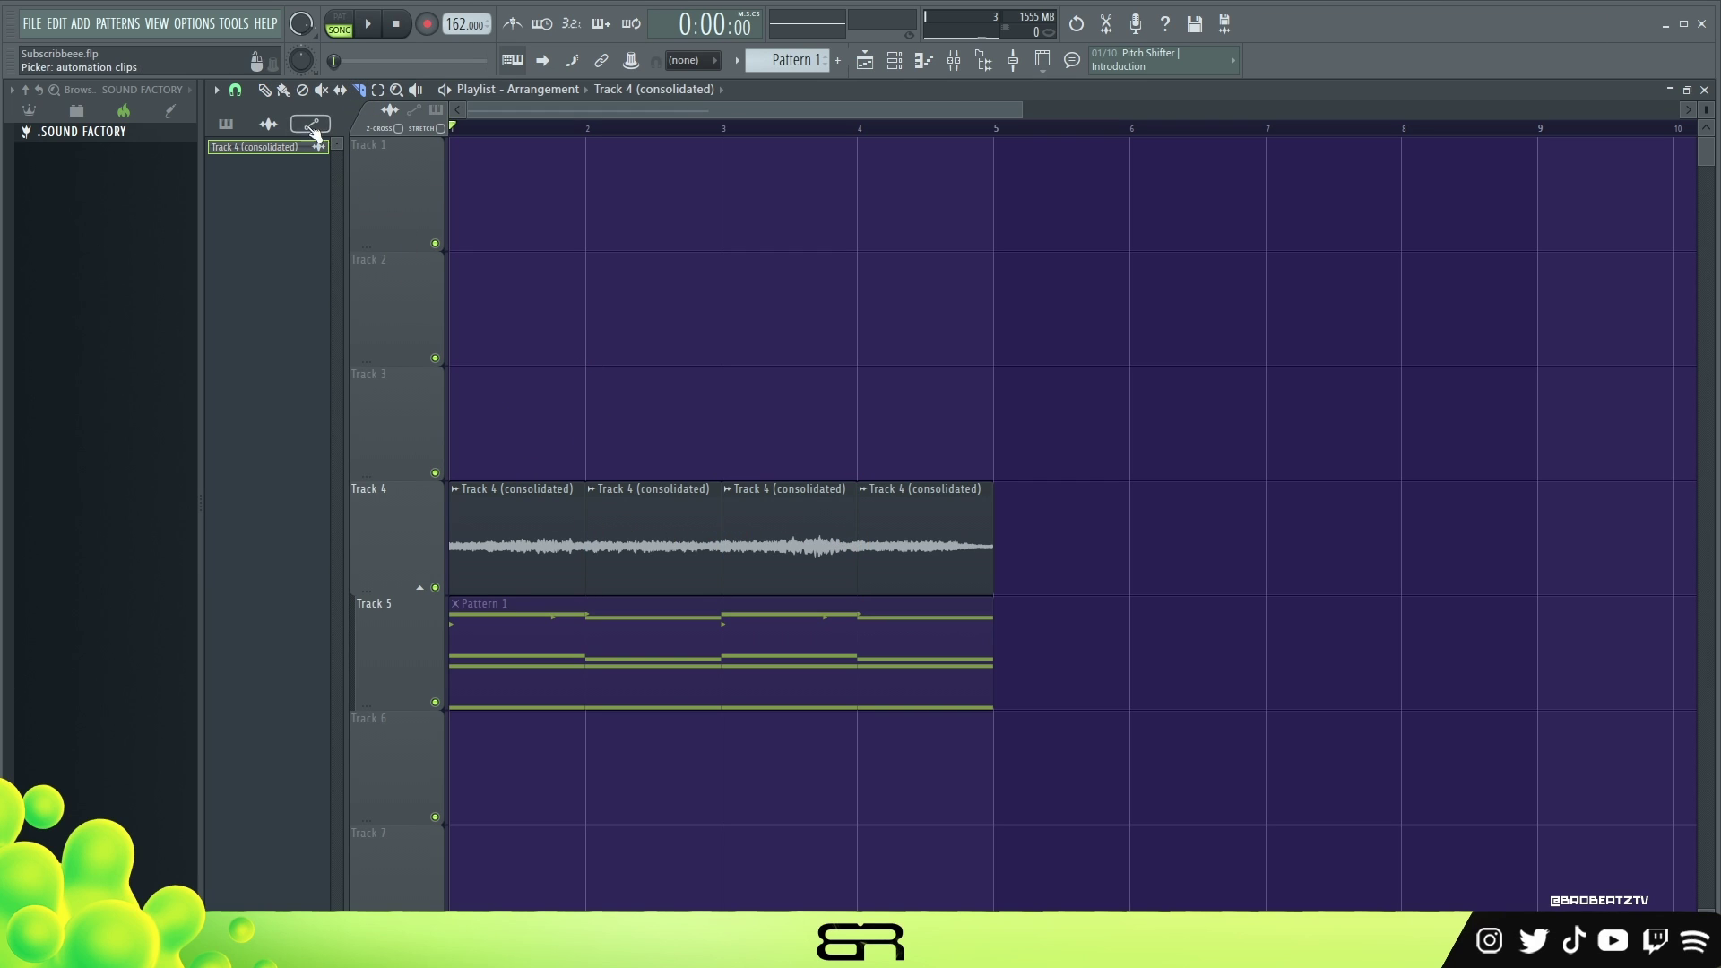
Select all four audio slices on Track 4 and move them up to Track 3
left_click(926, 550, "ctrl")
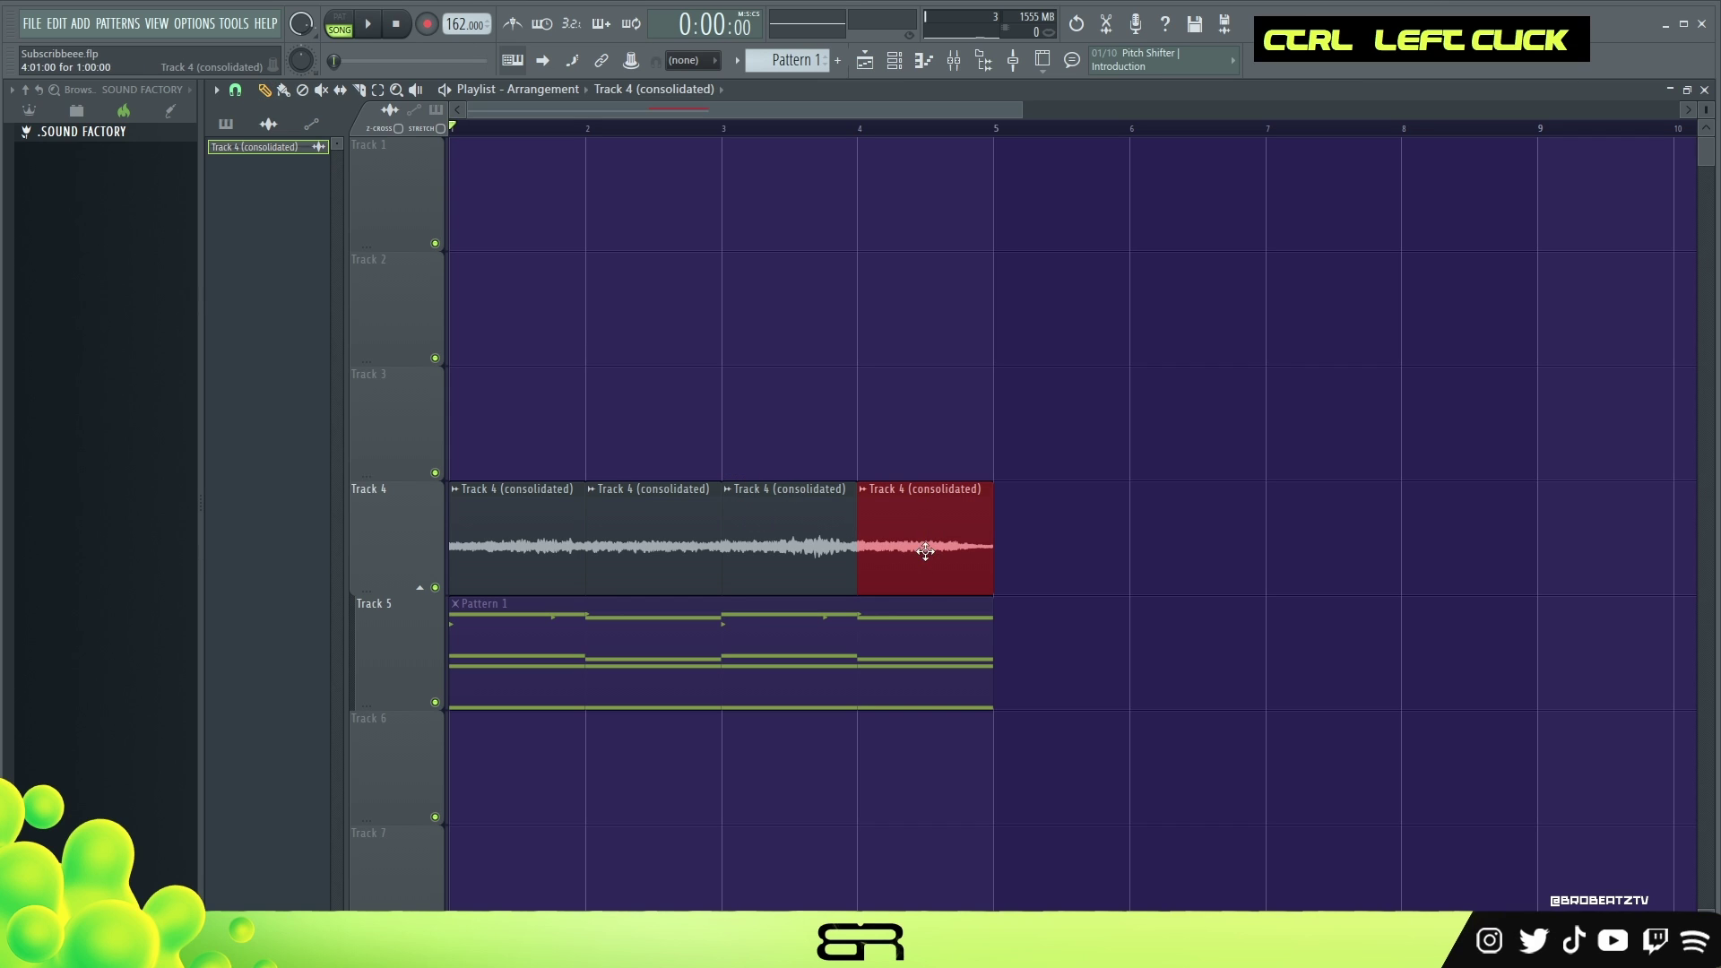
left_click_drag(948, 594, 986, 582)
double_click(477, 419)
right_click(477, 422)
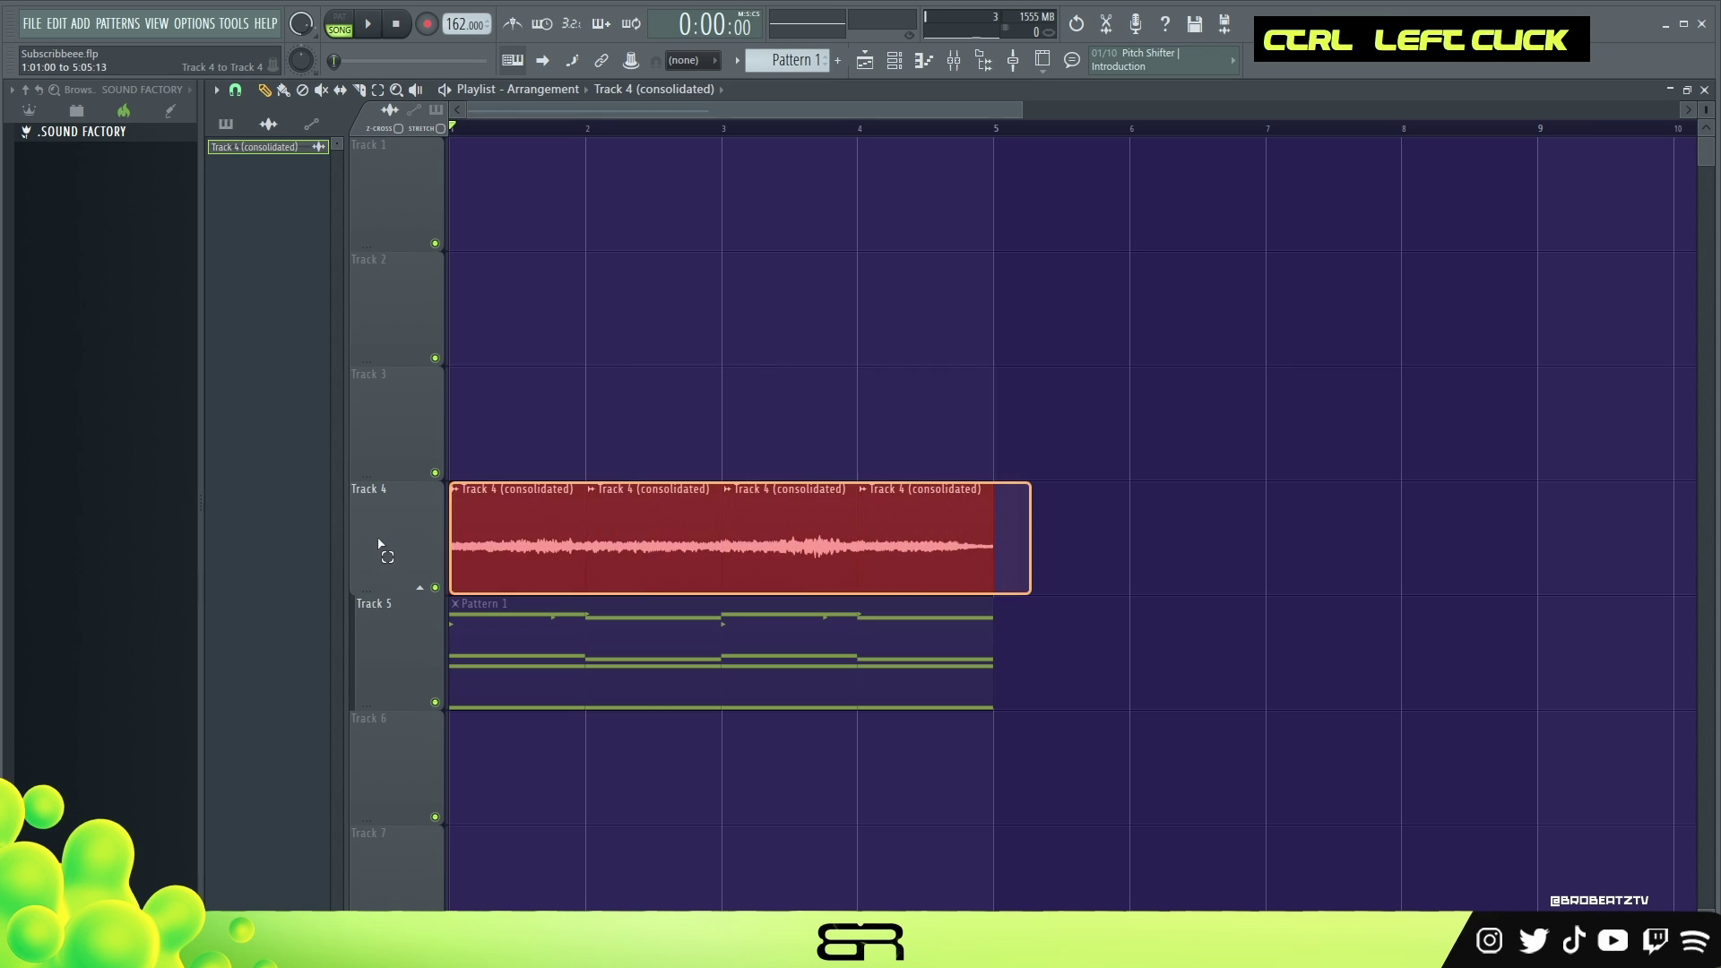
left_click_drag(492, 538, 492, 423)
right_click(532, 299)
Put the slices back on Track 4 in reverse order, with the fourth at bar 1 and the first at bar 4
left_click_drag(958, 394, 549, 492)
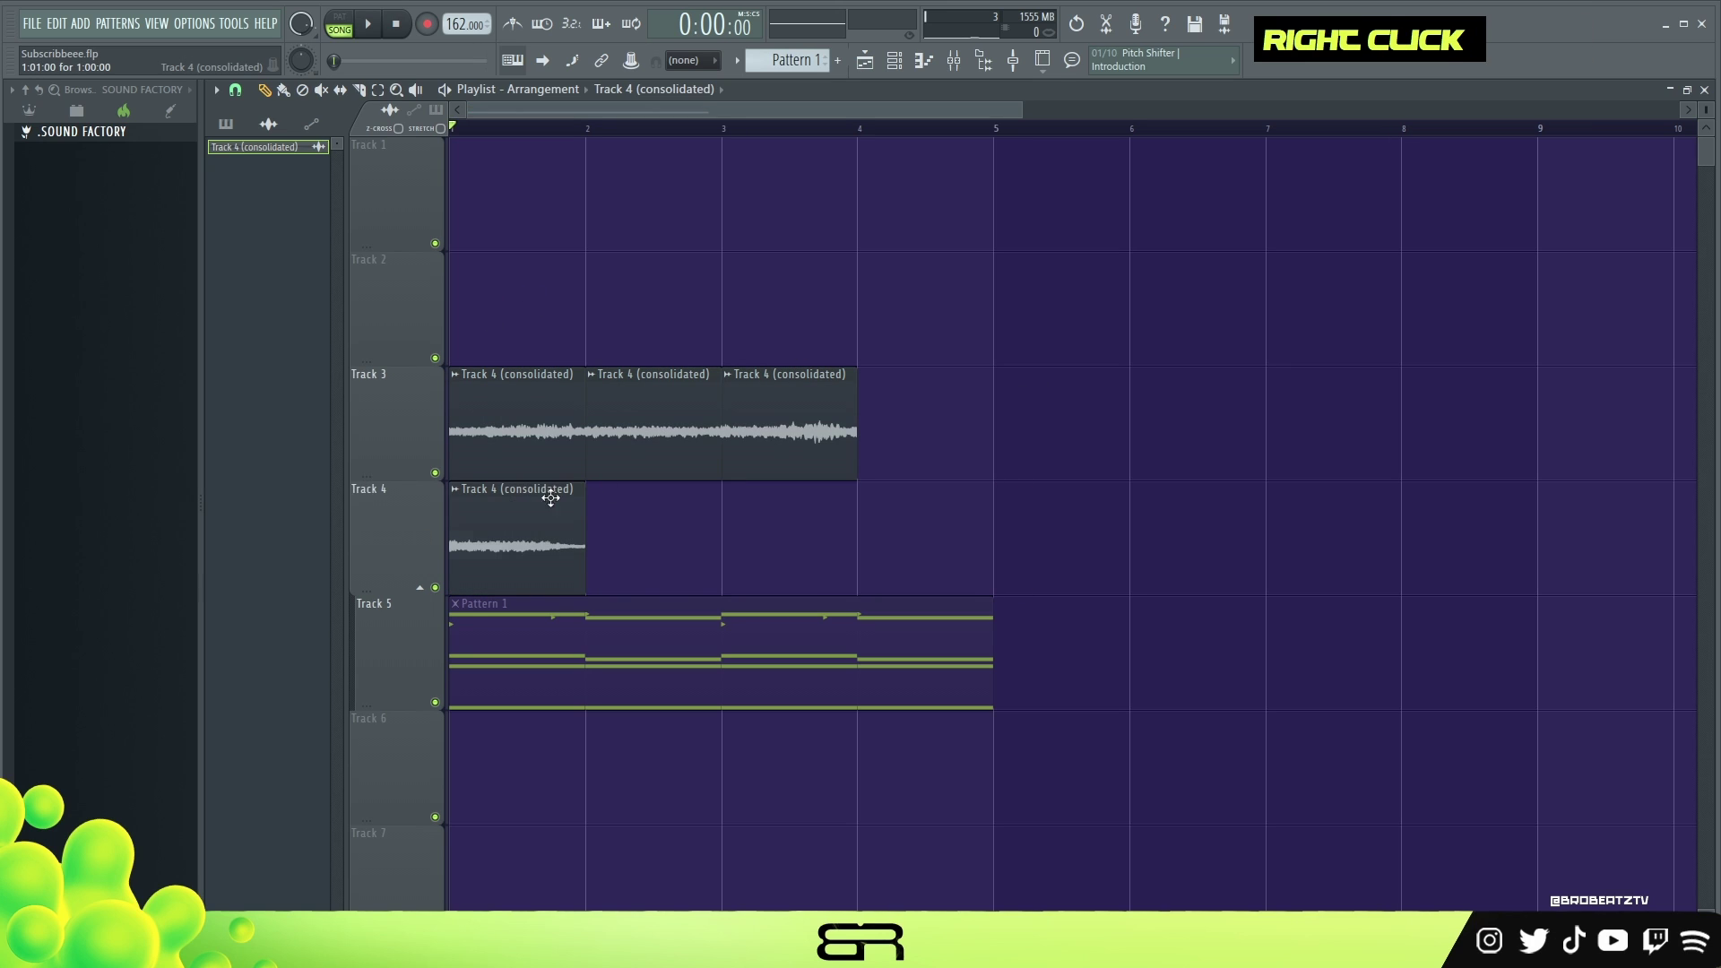
left_click_drag(785, 417, 623, 505)
left_click_drag(681, 437, 817, 552)
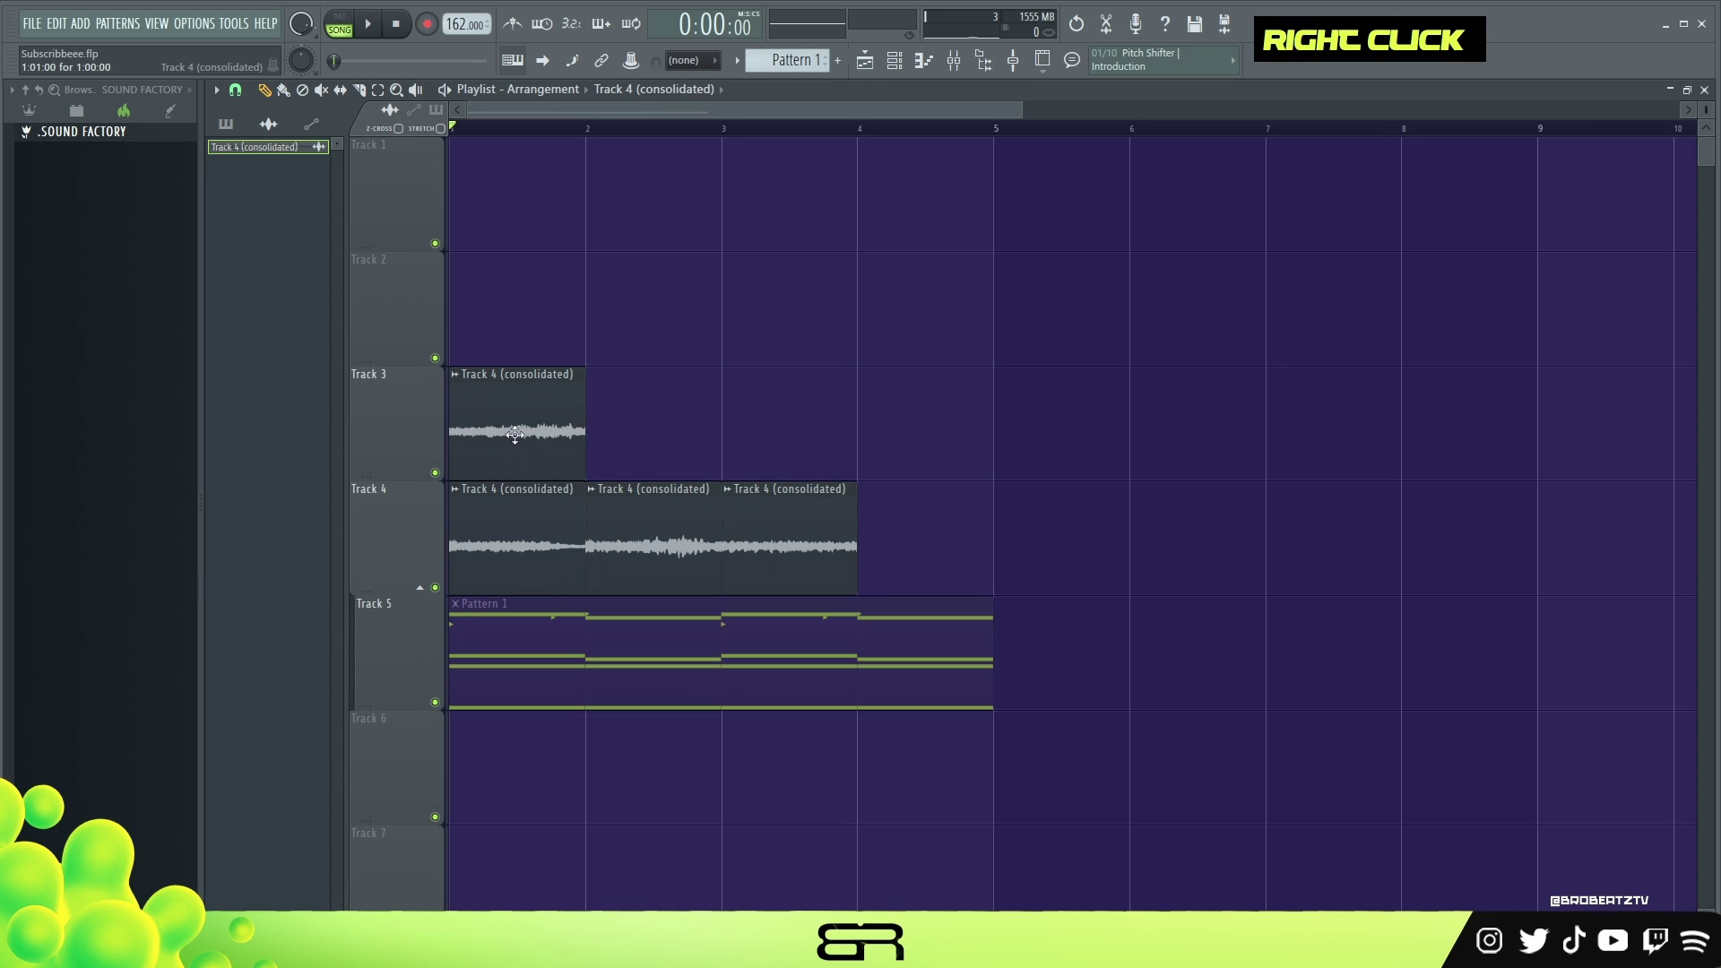
left_click_drag(513, 436, 914, 578)
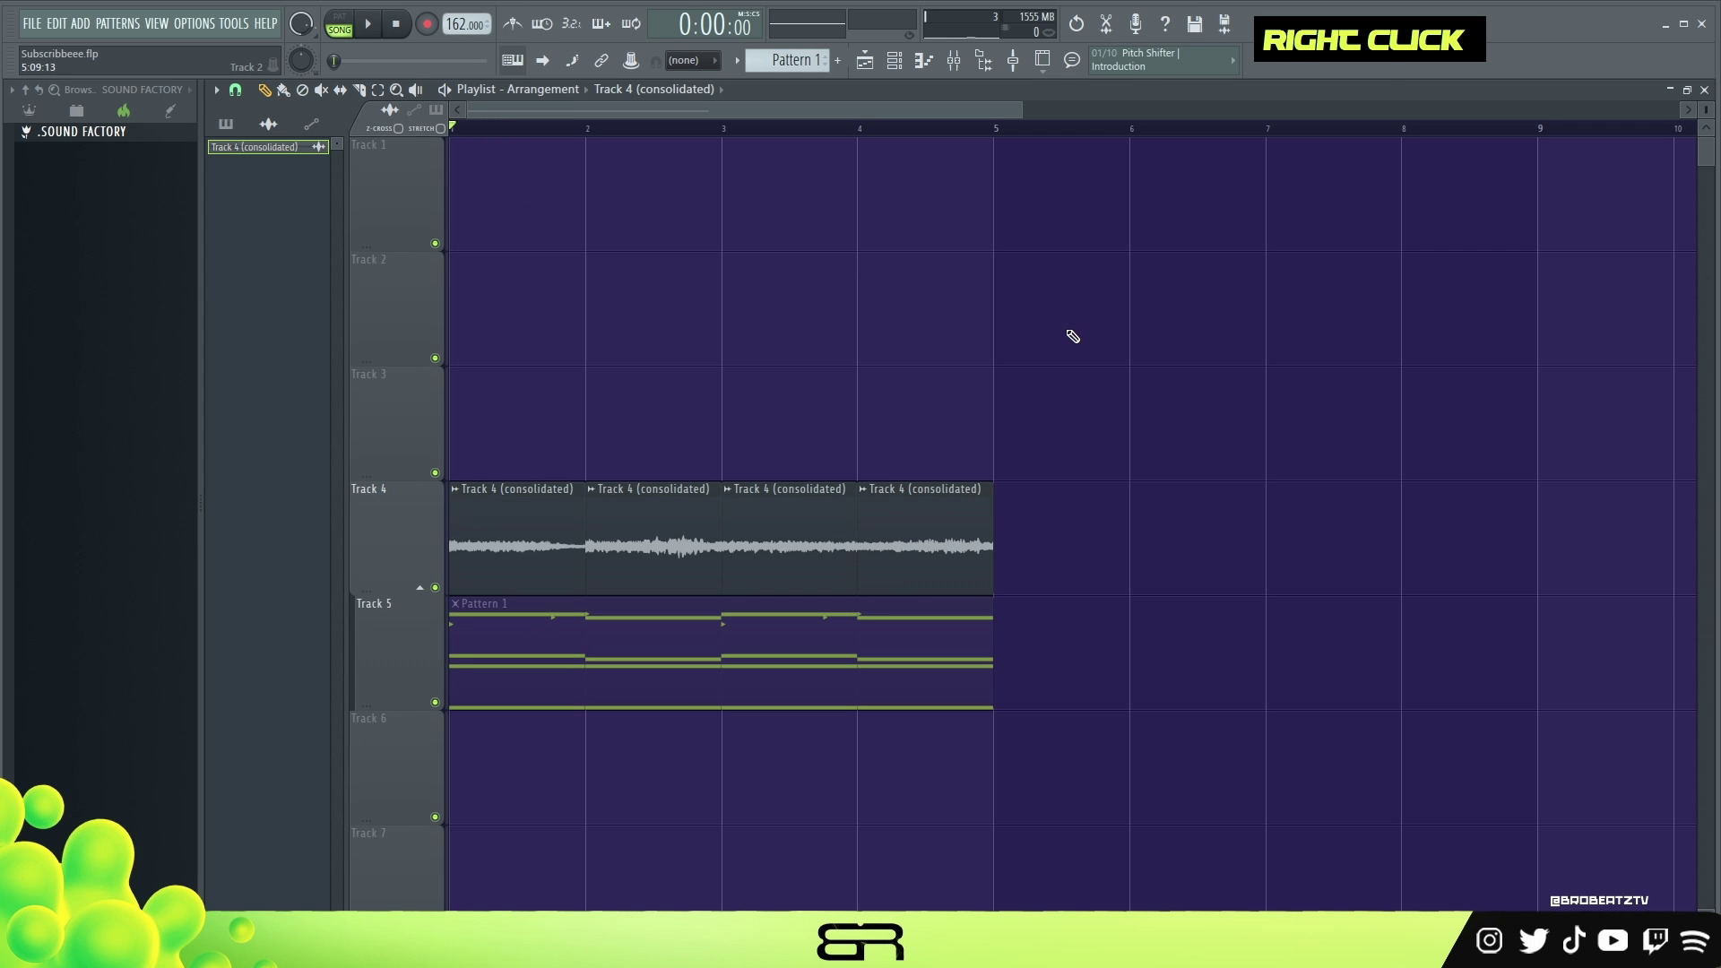
Play back the rearranged slices and consolidate Track 4 from the track start
key("space")
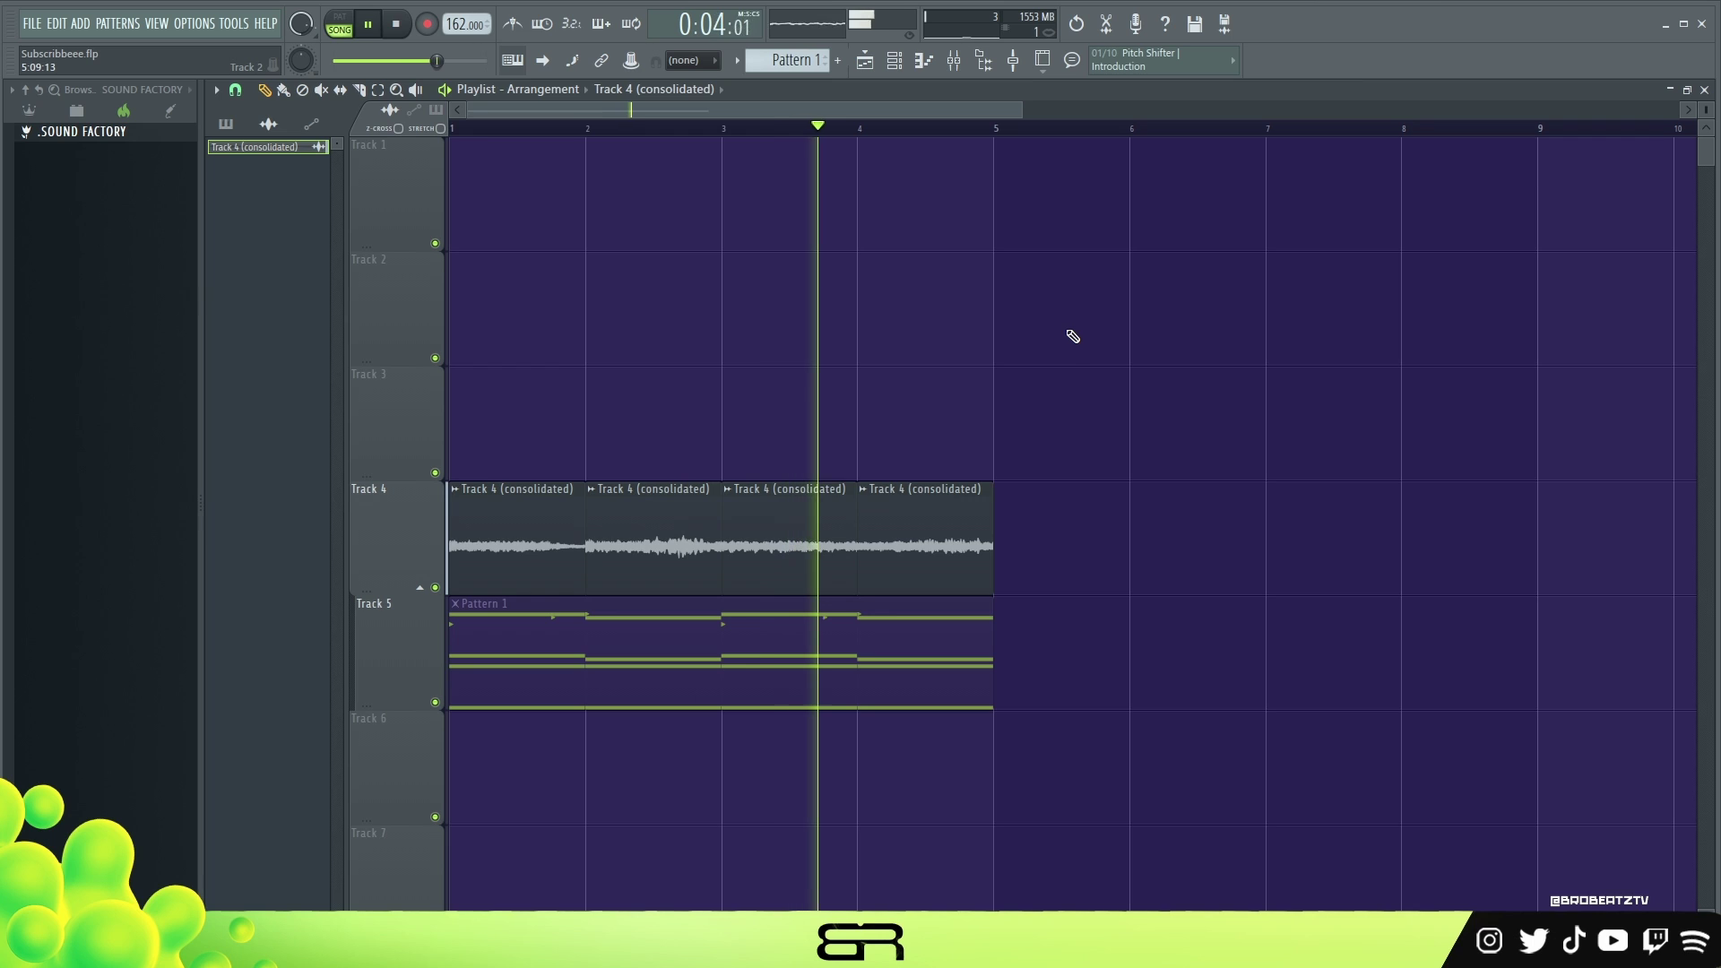
key("space")
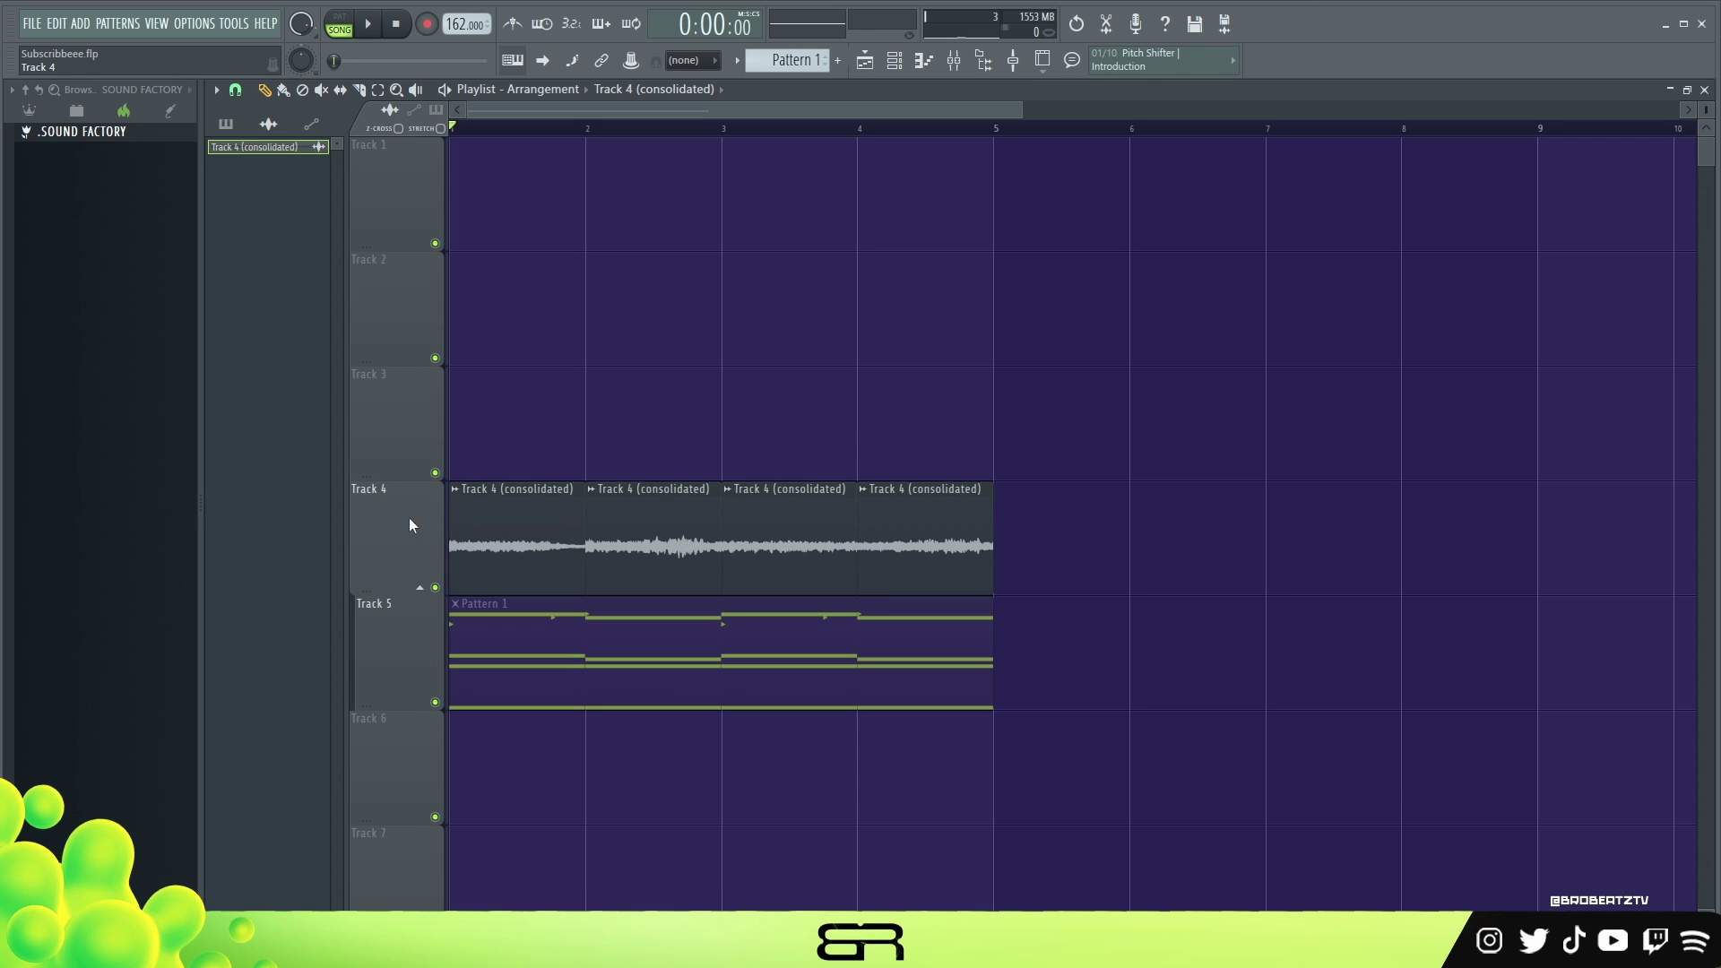
right_click(385, 525)
mouse_move(499, 754)
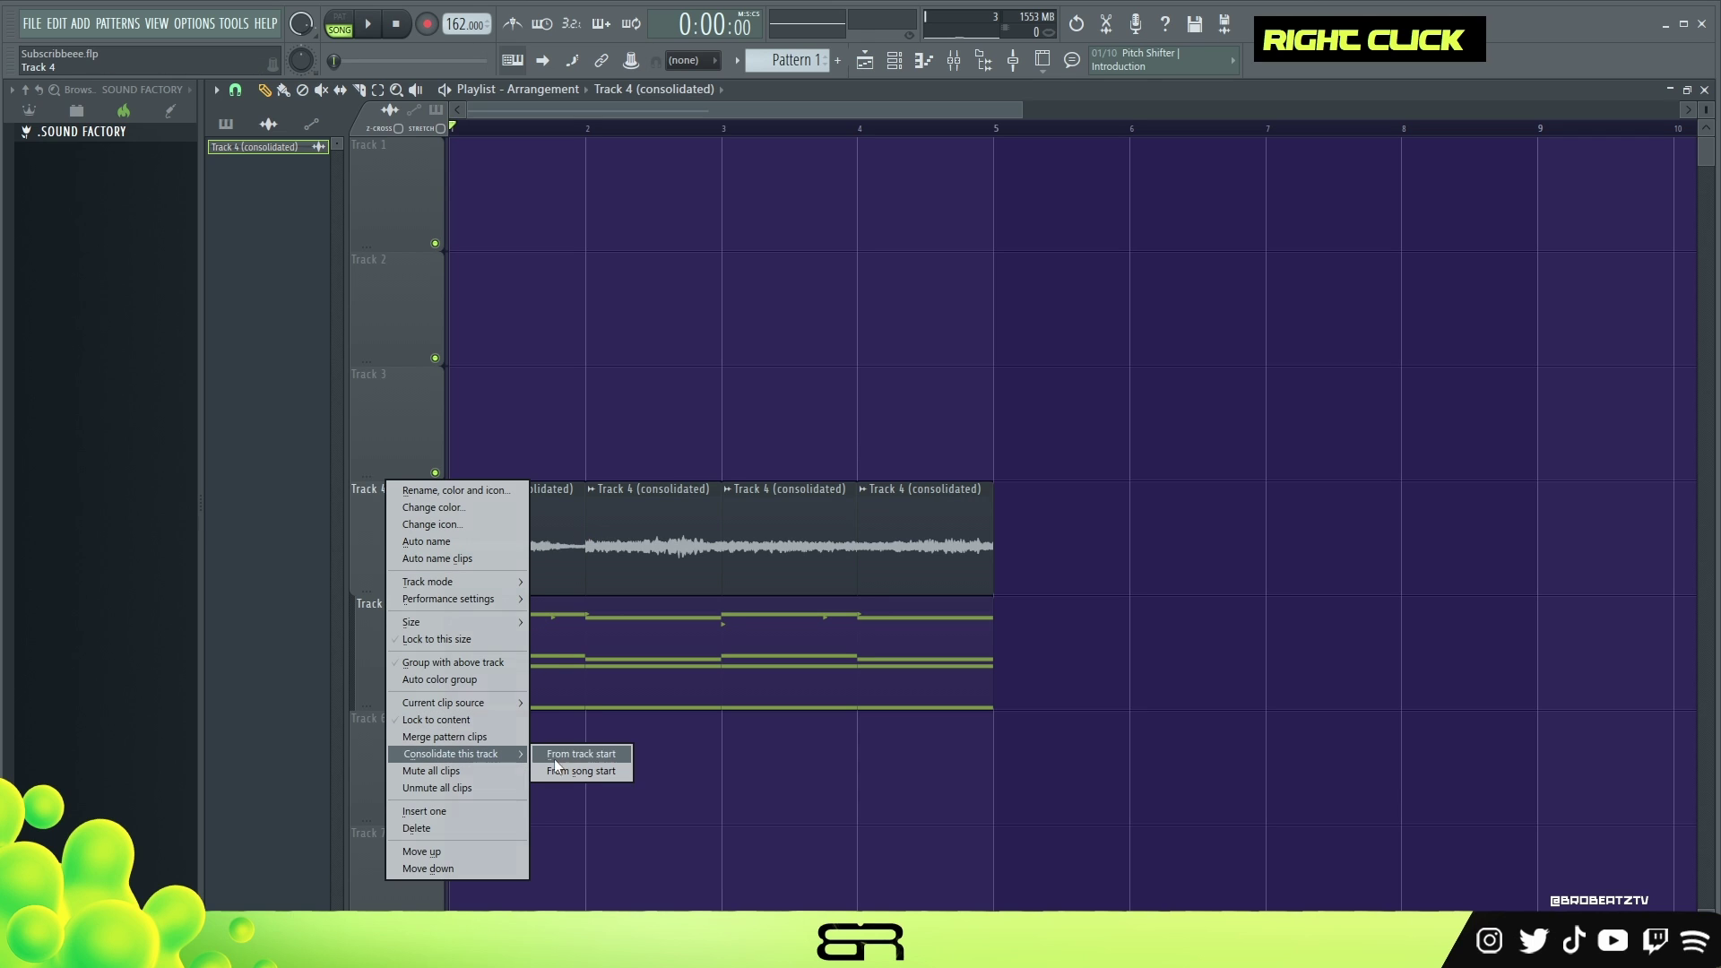
left_click(574, 756)
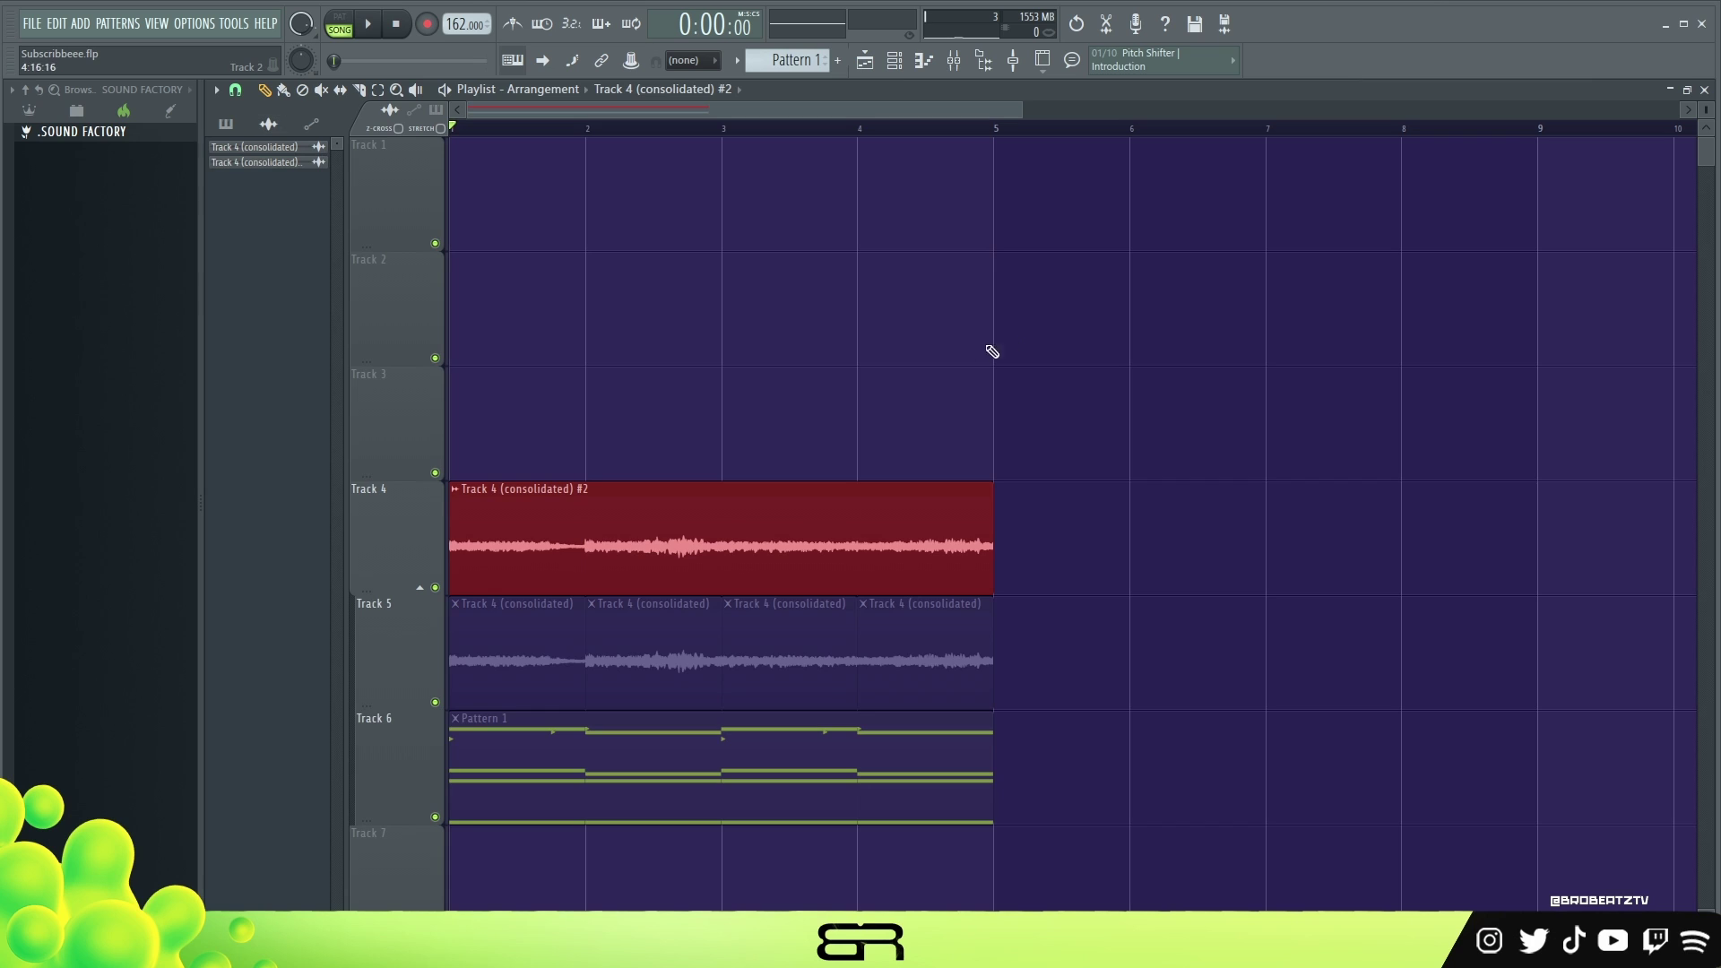
Deselect the newly consolidated clip on Track 4 and play it back
right_click(946, 369)
left_click_drag(799, 589, 604, 515)
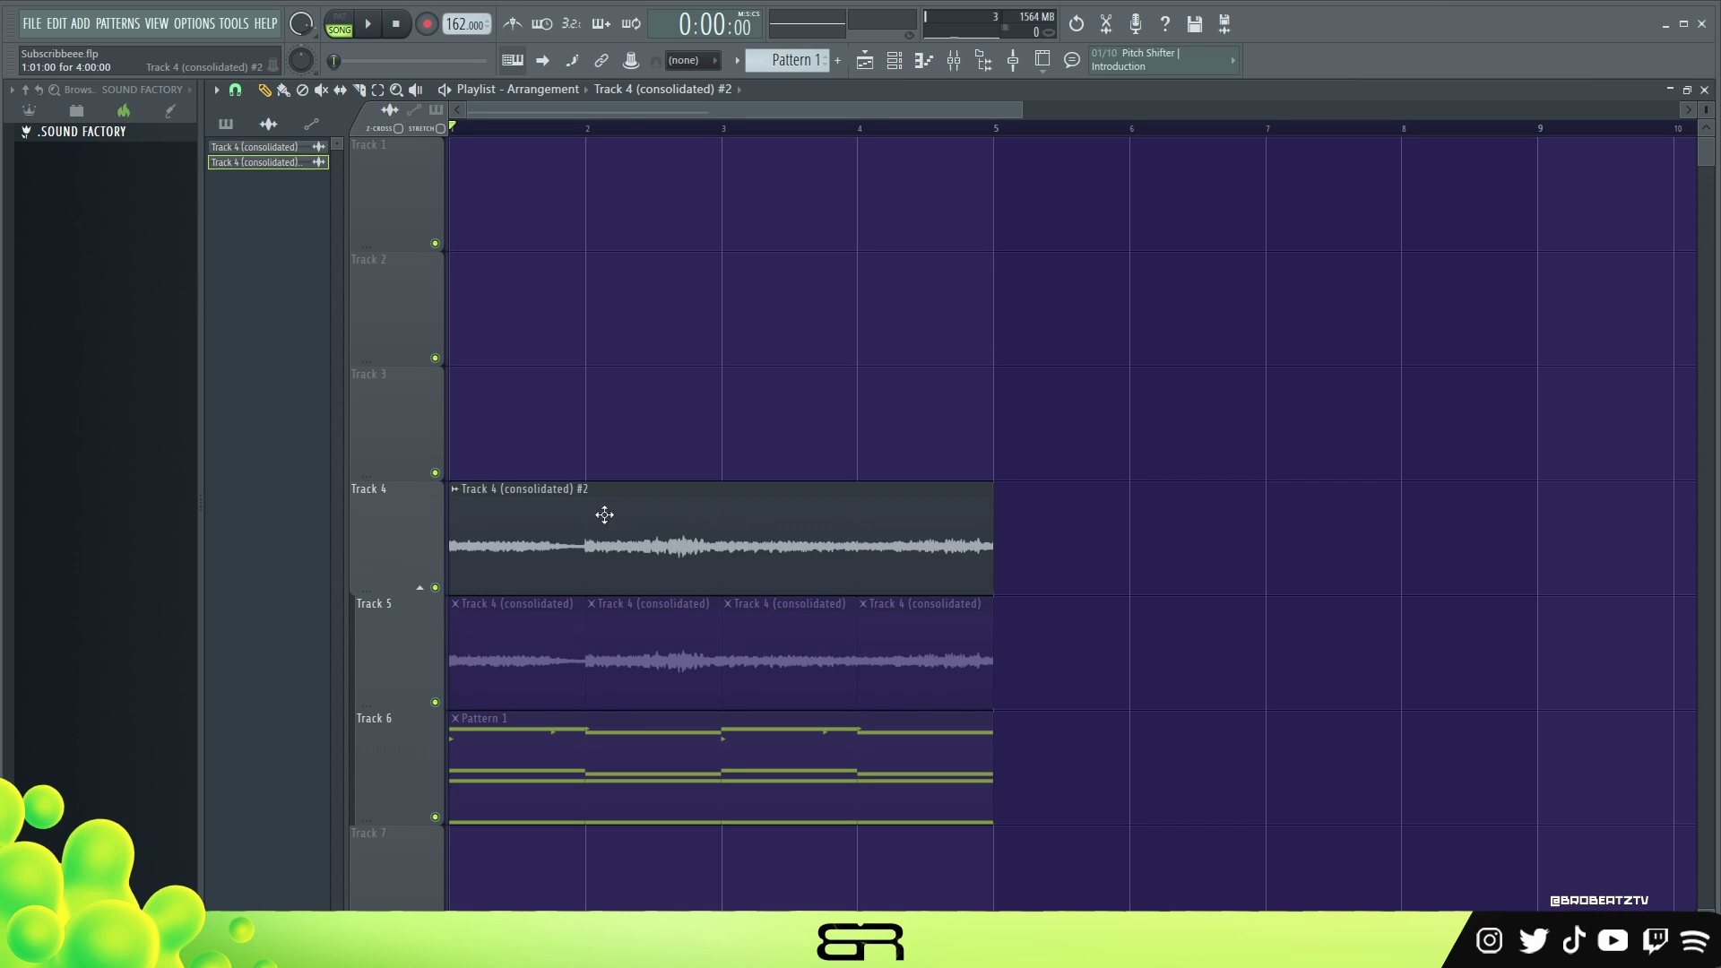
key("space")
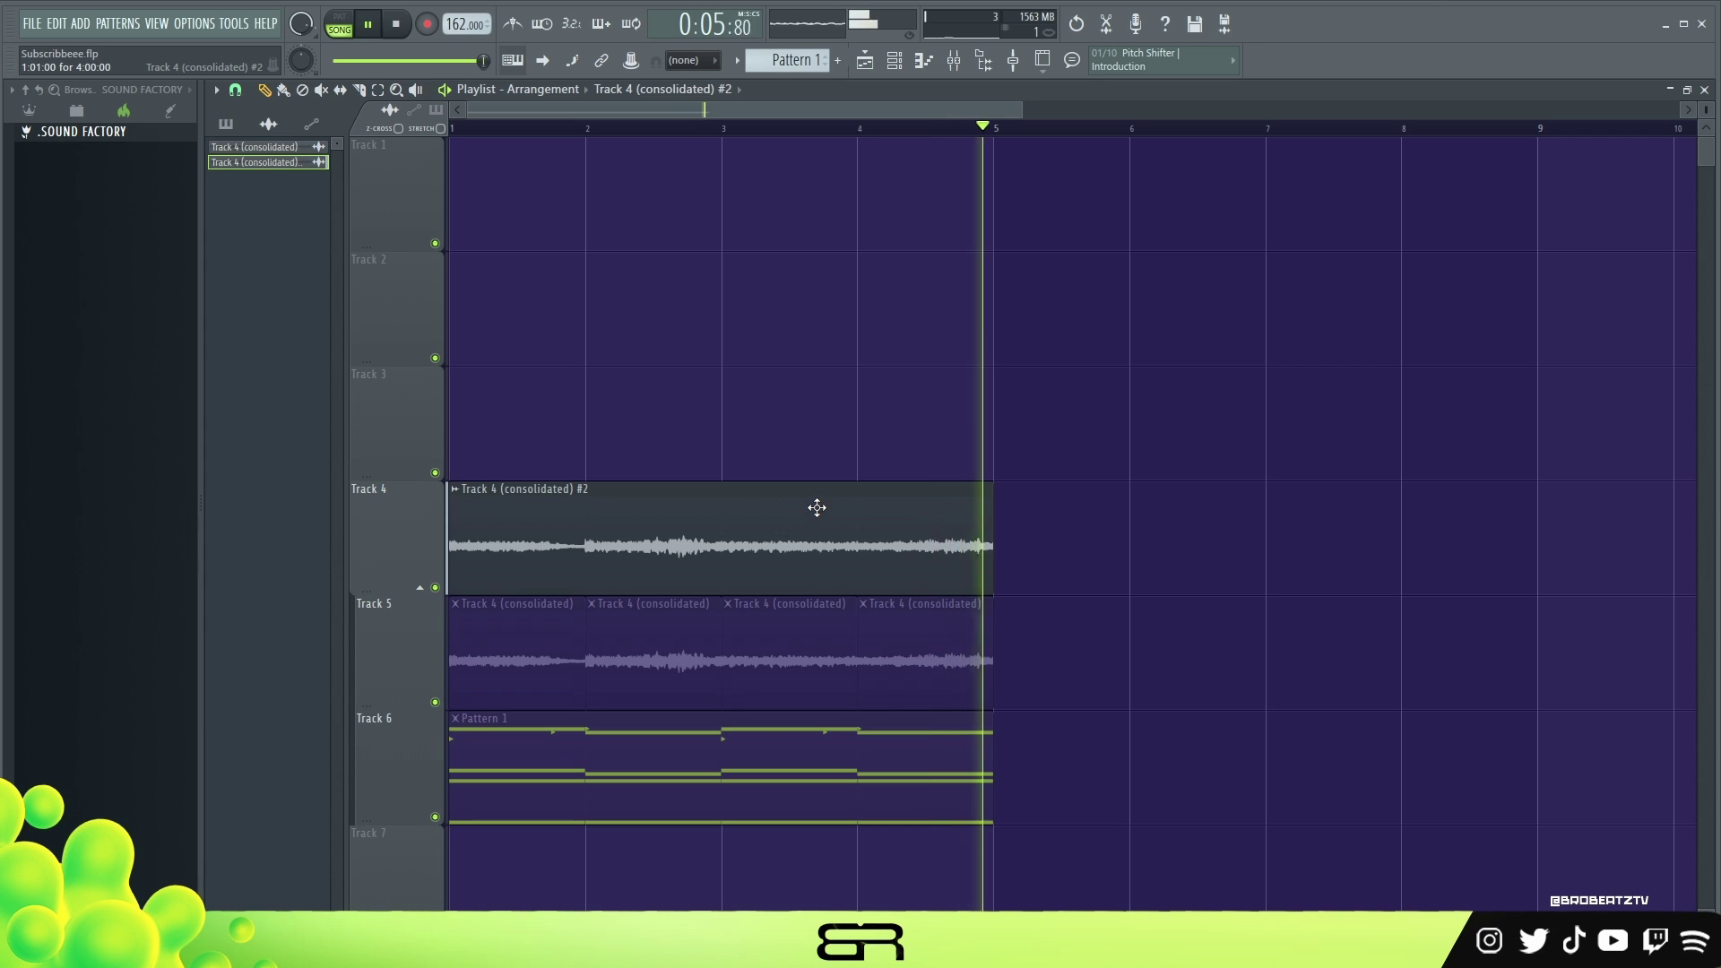
key("space")
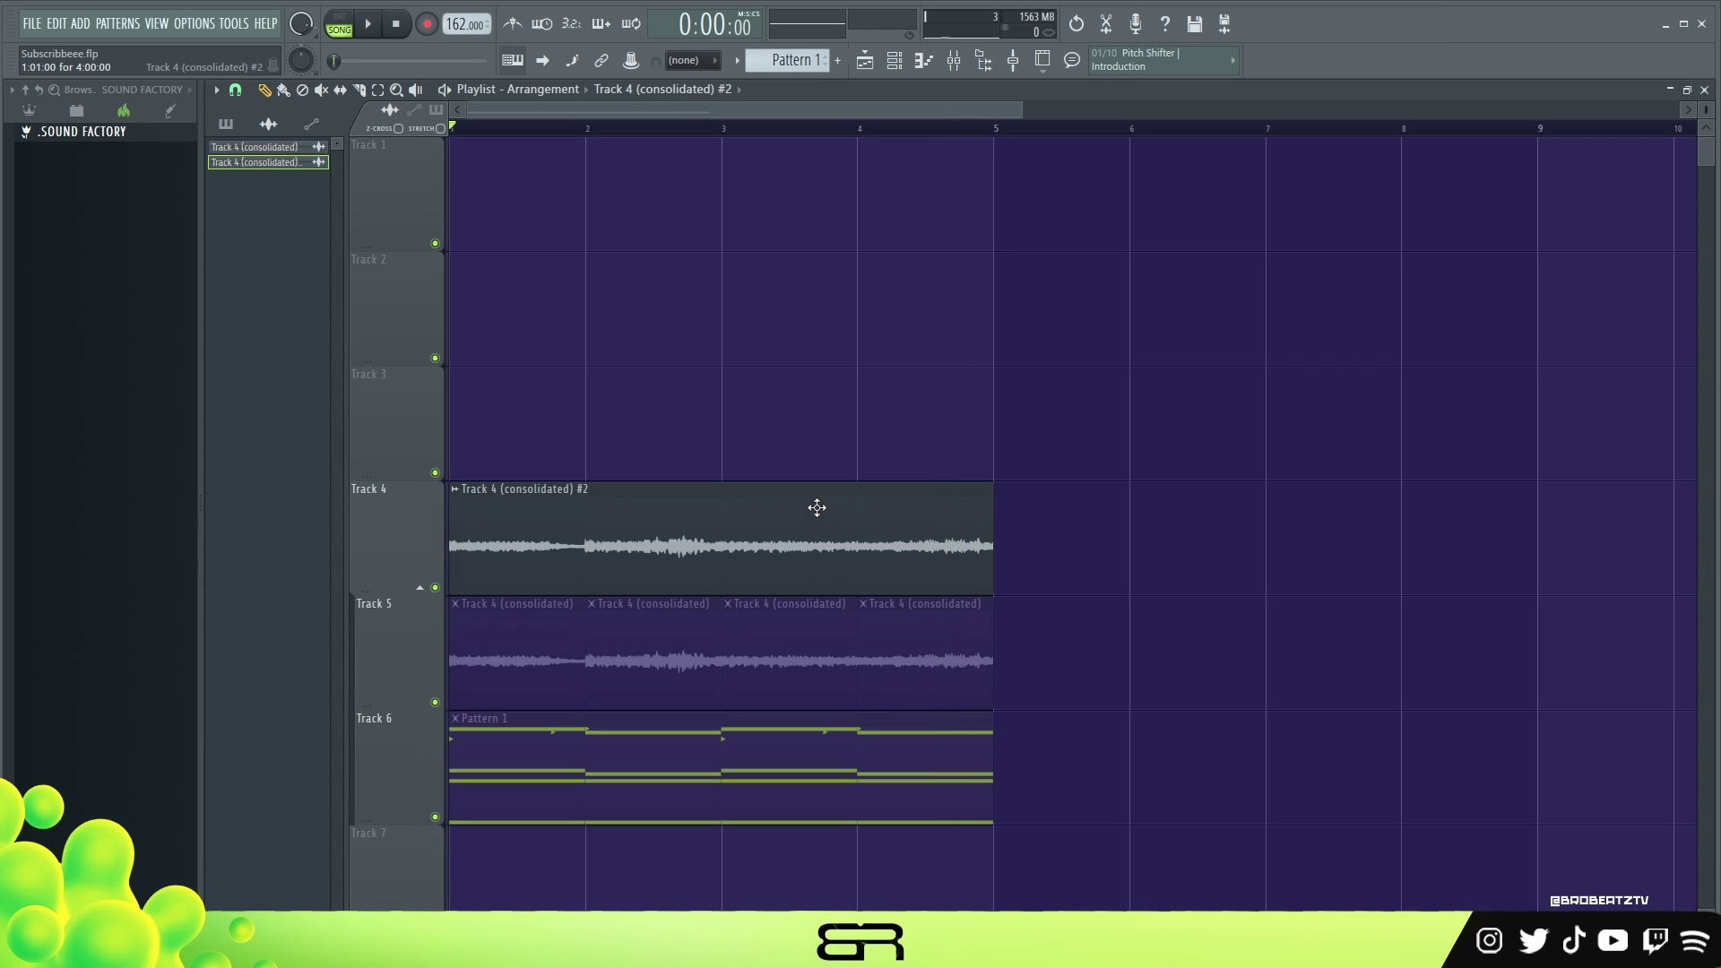
Open the consolidated Track 4 clip in the Edison audio editor and close its channel settings
right_click(603, 410)
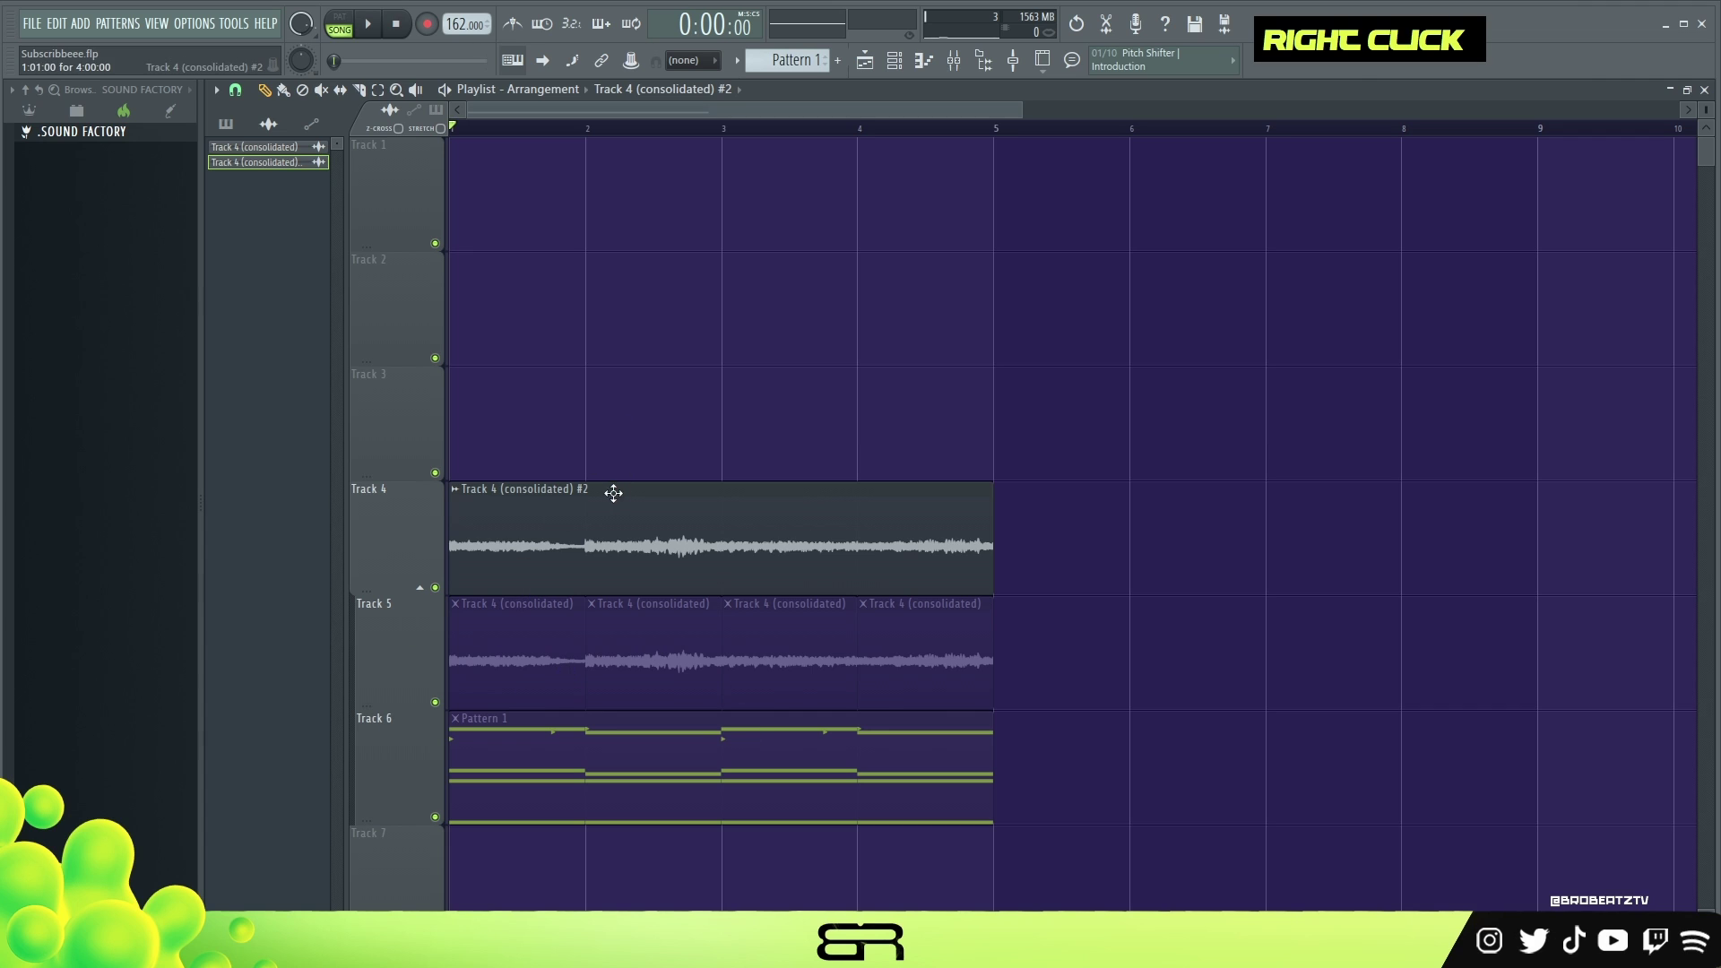
double_click(510, 530)
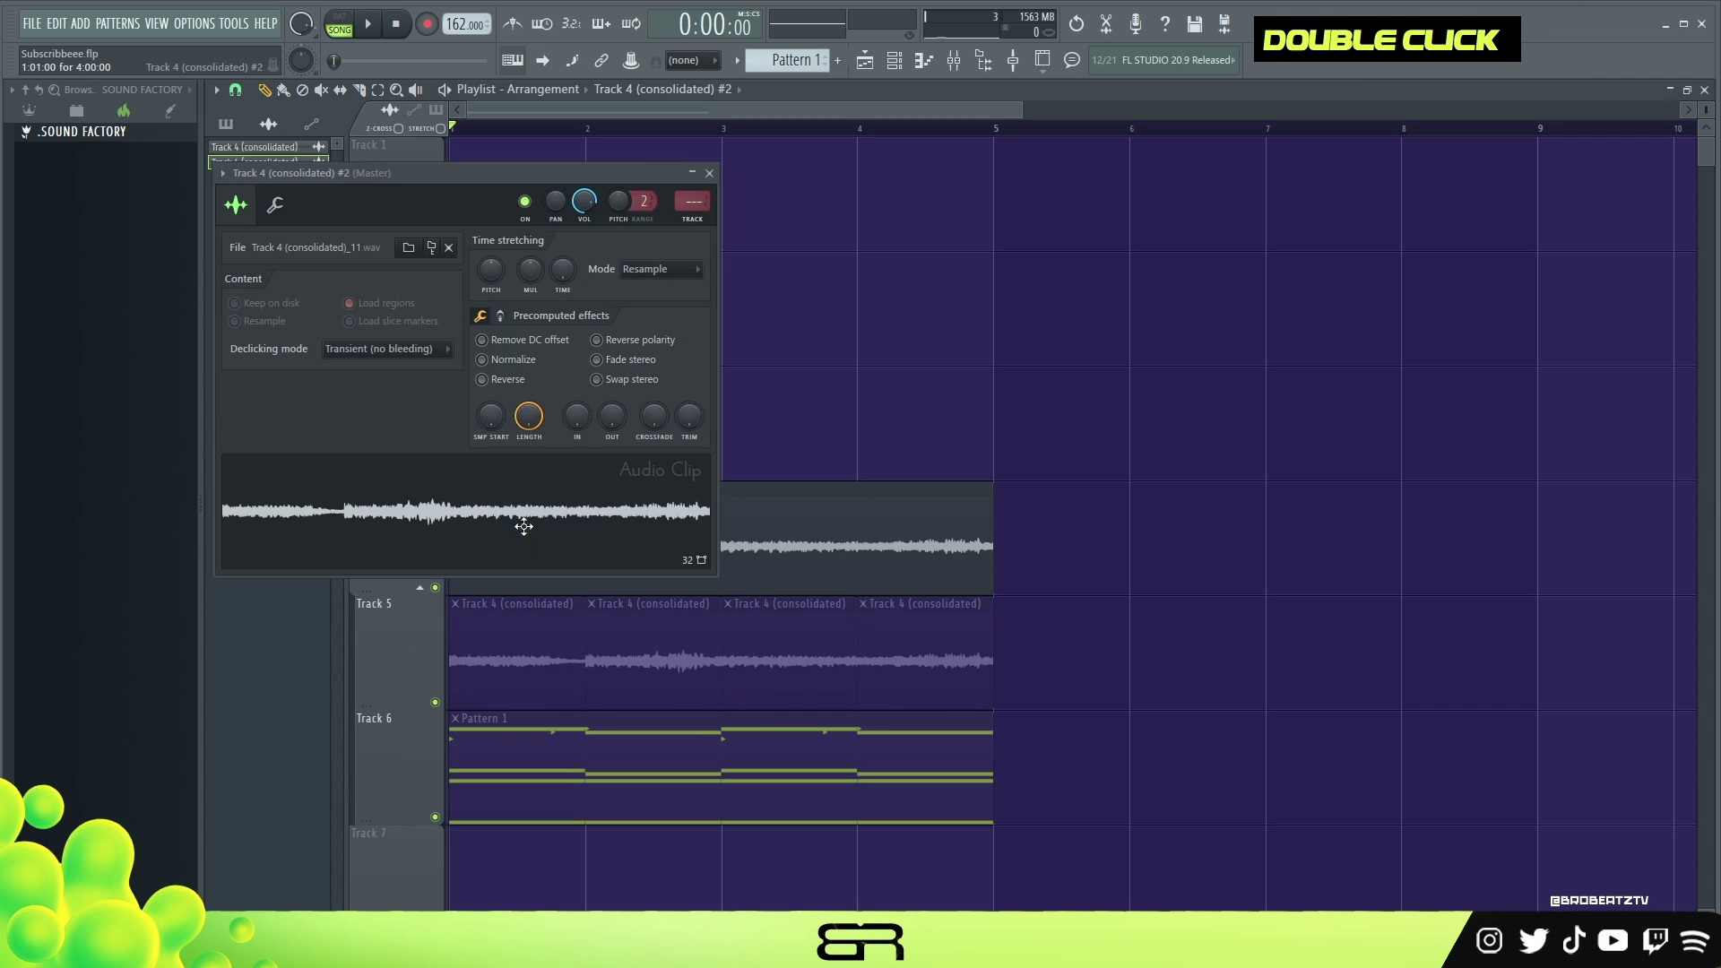
right_click(468, 500)
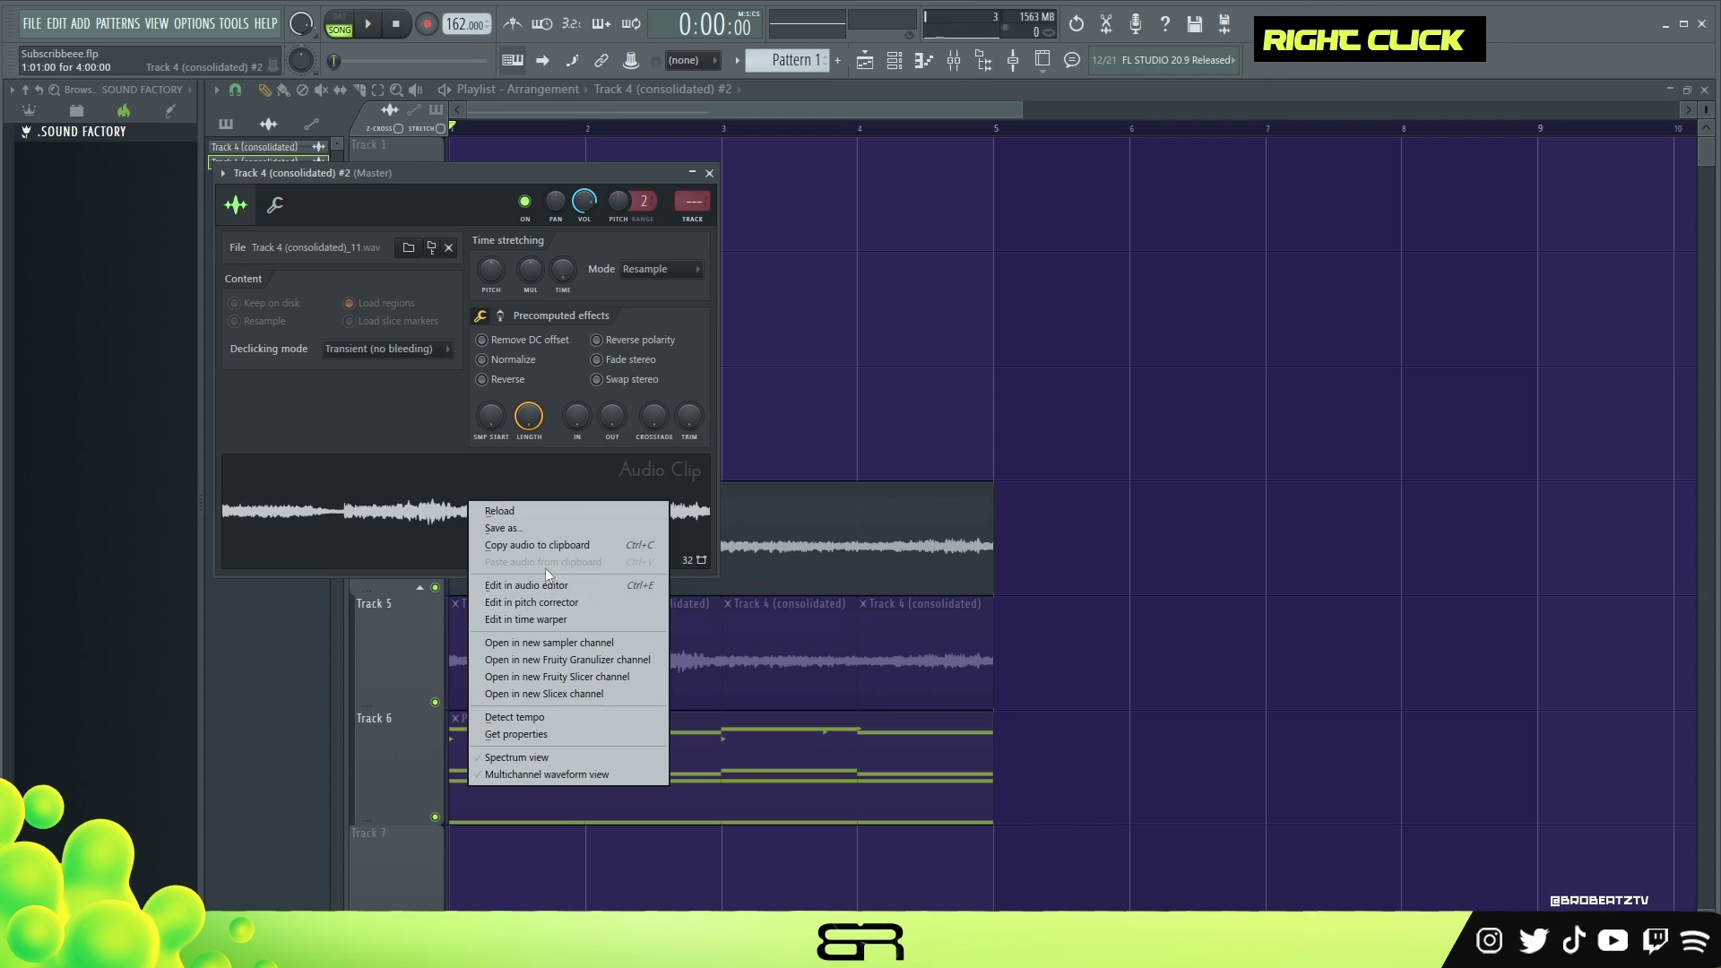
left_click(520, 584)
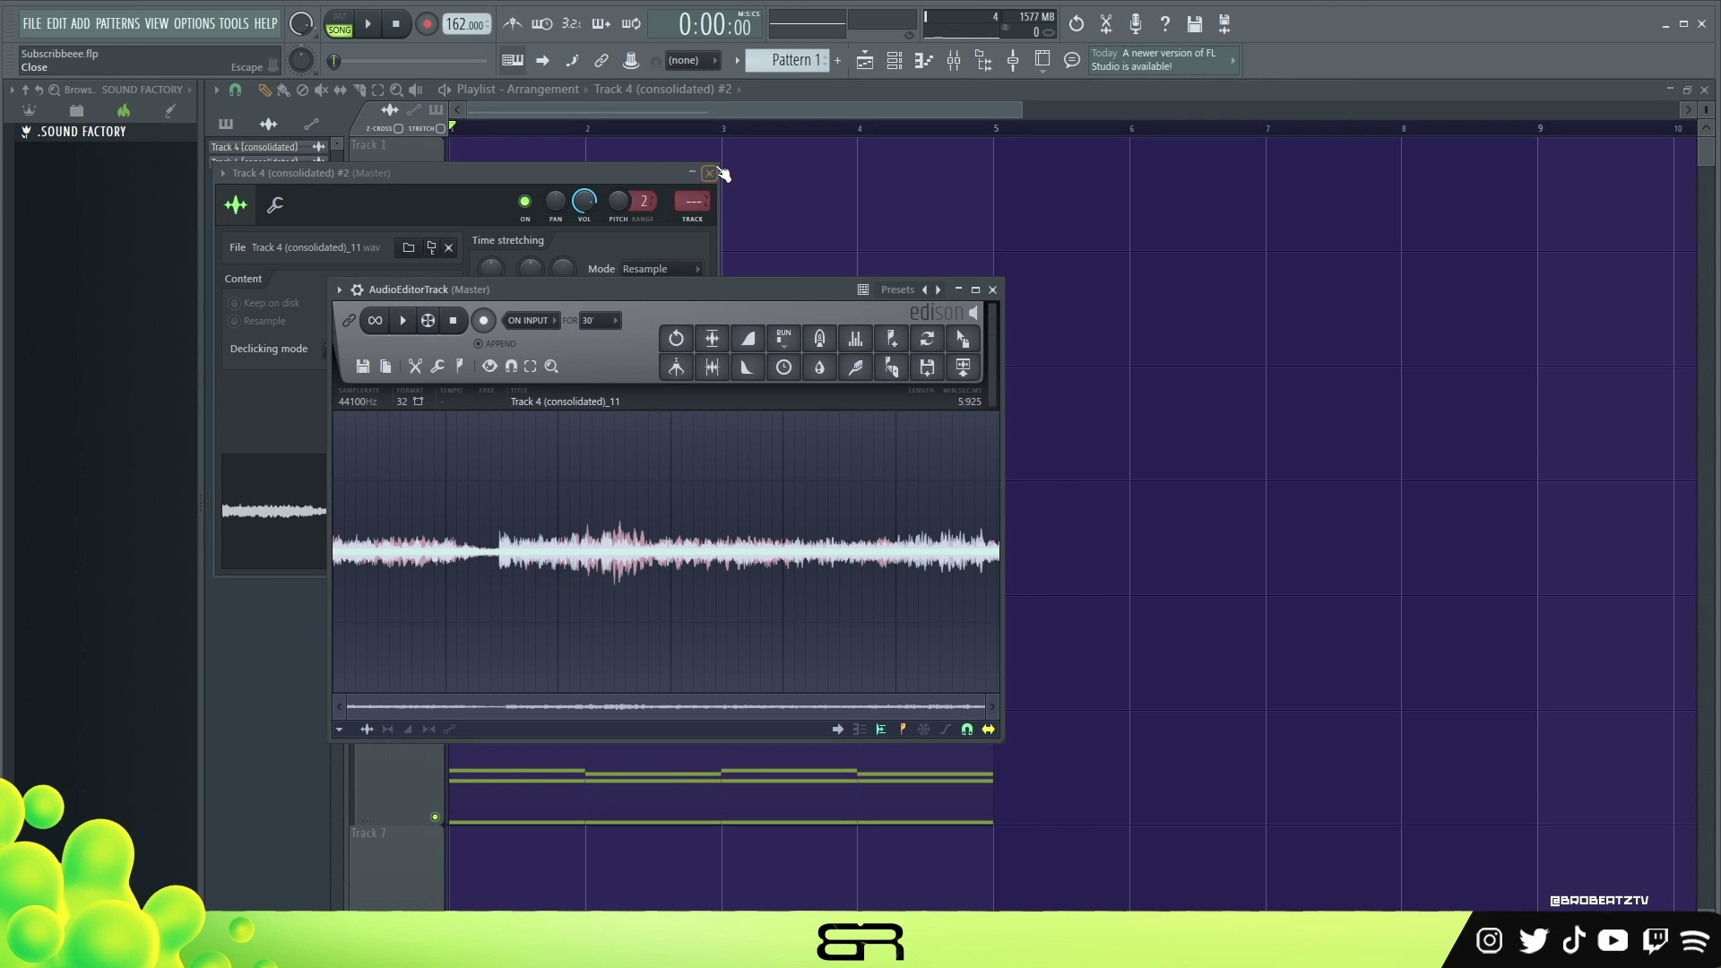
left_click(710, 173)
left_click_drag(681, 289, 817, 165)
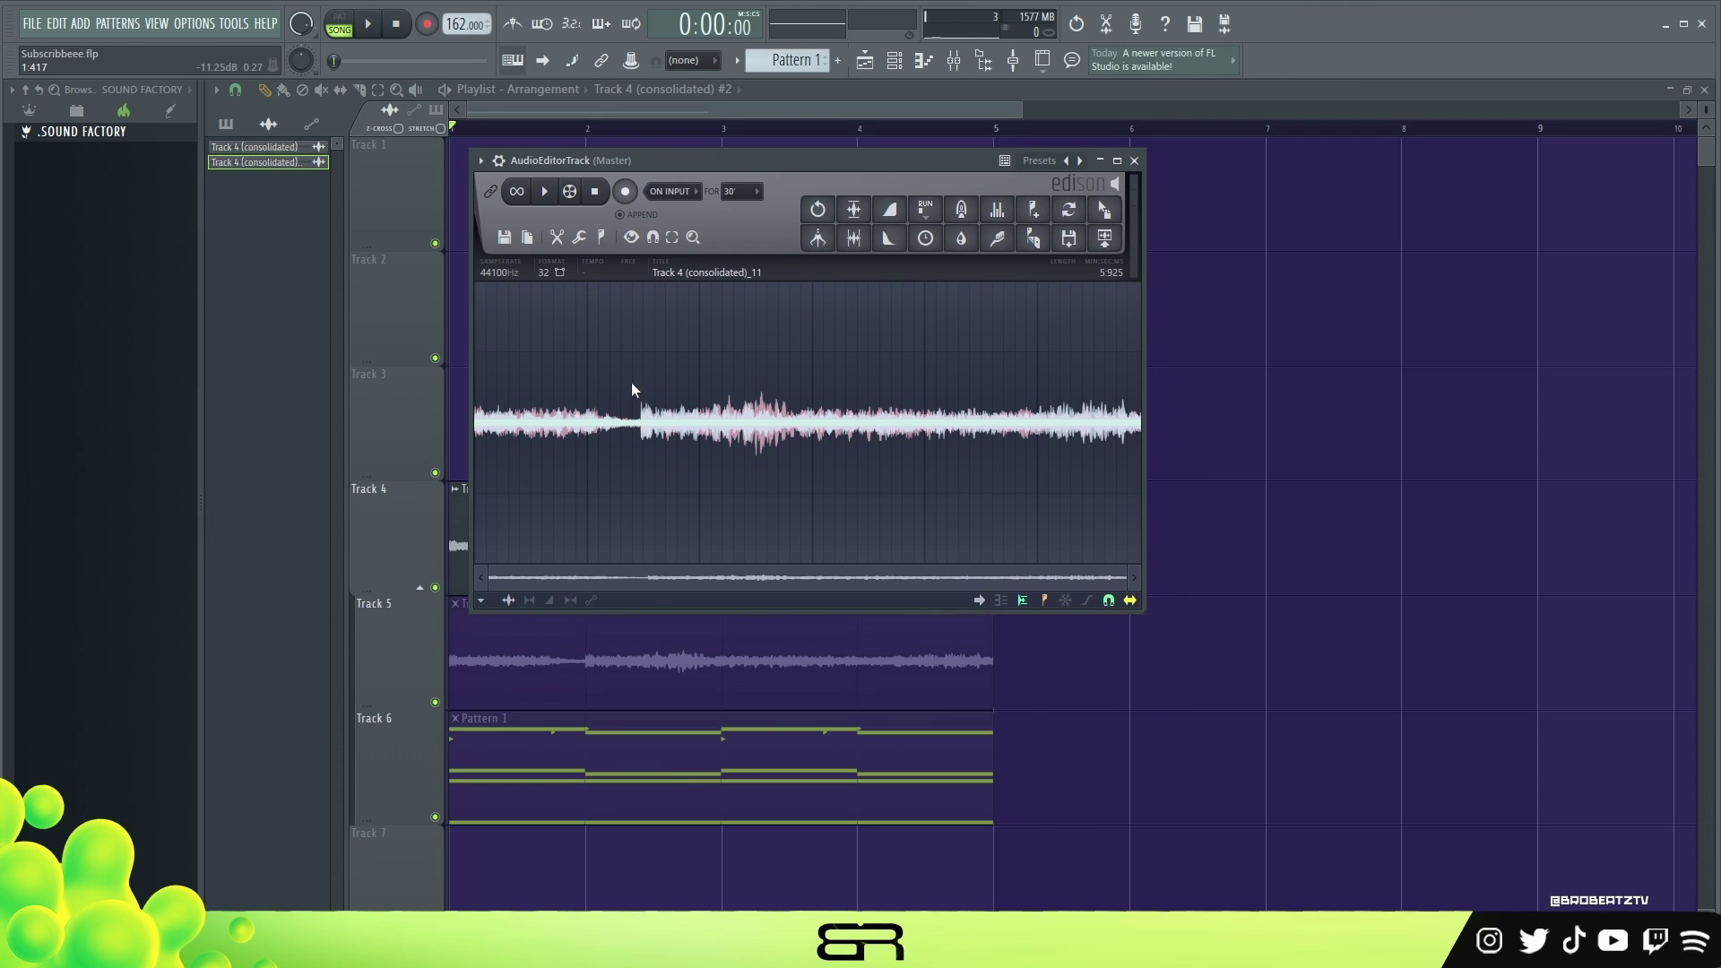
Resample the audio in Edison to a sample rate of 8000 Hz in its sample properties
right_click(543, 346)
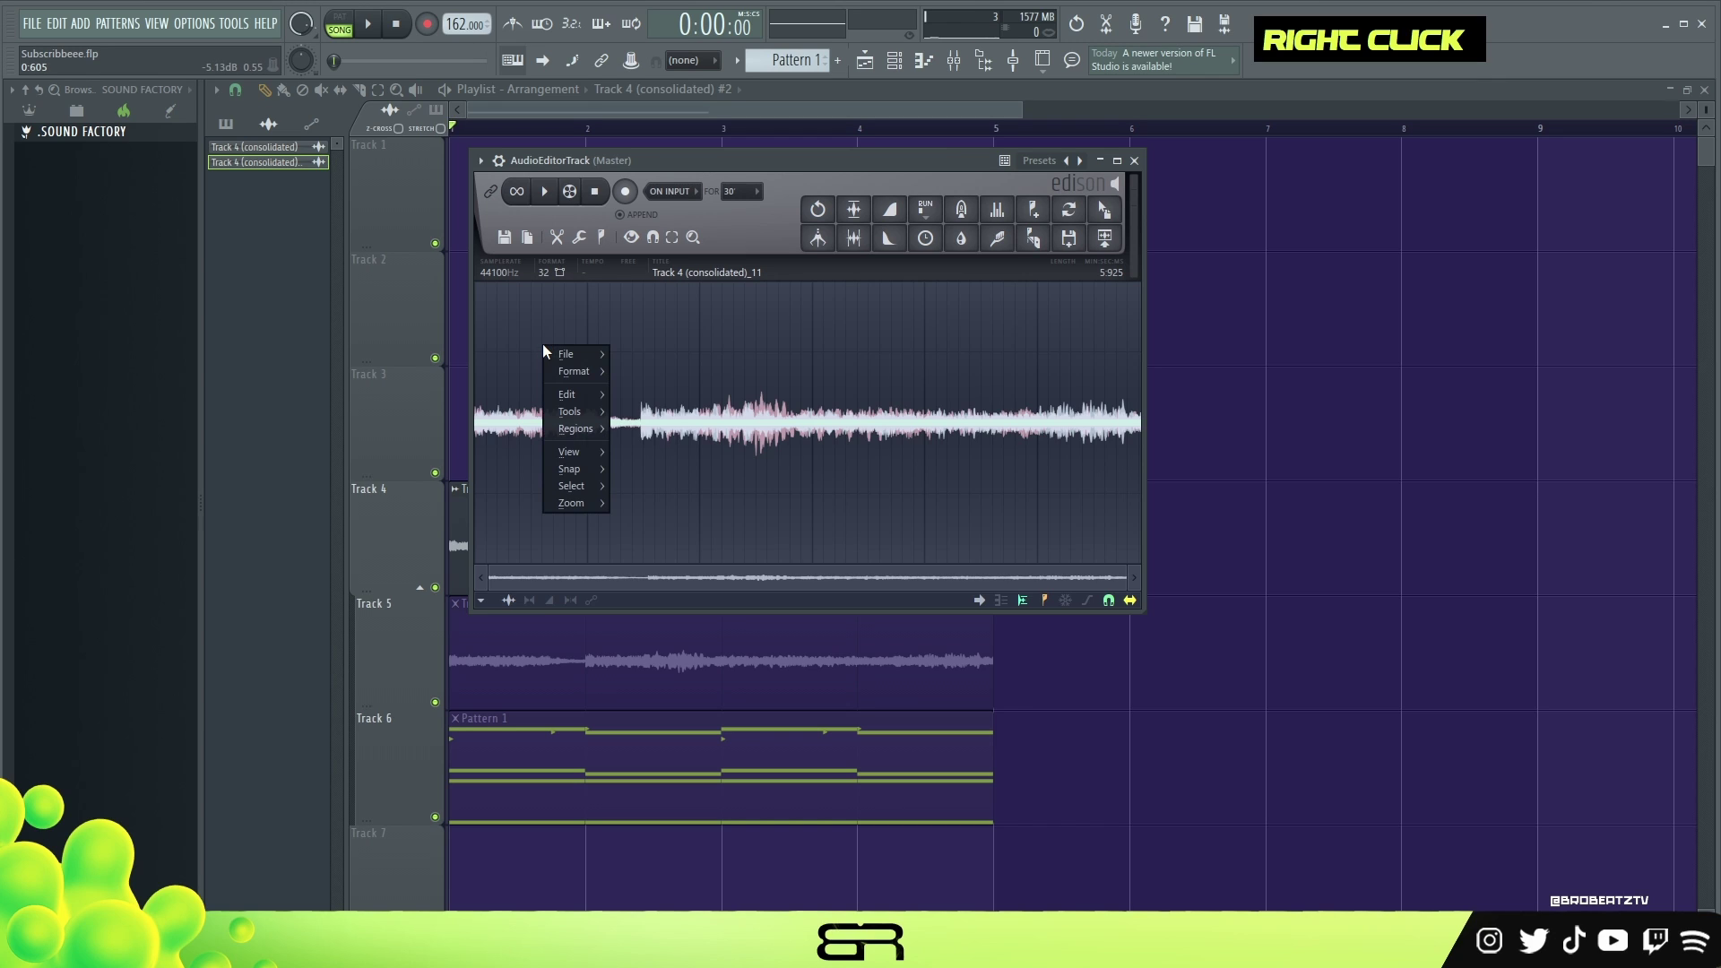
left_click(500, 271)
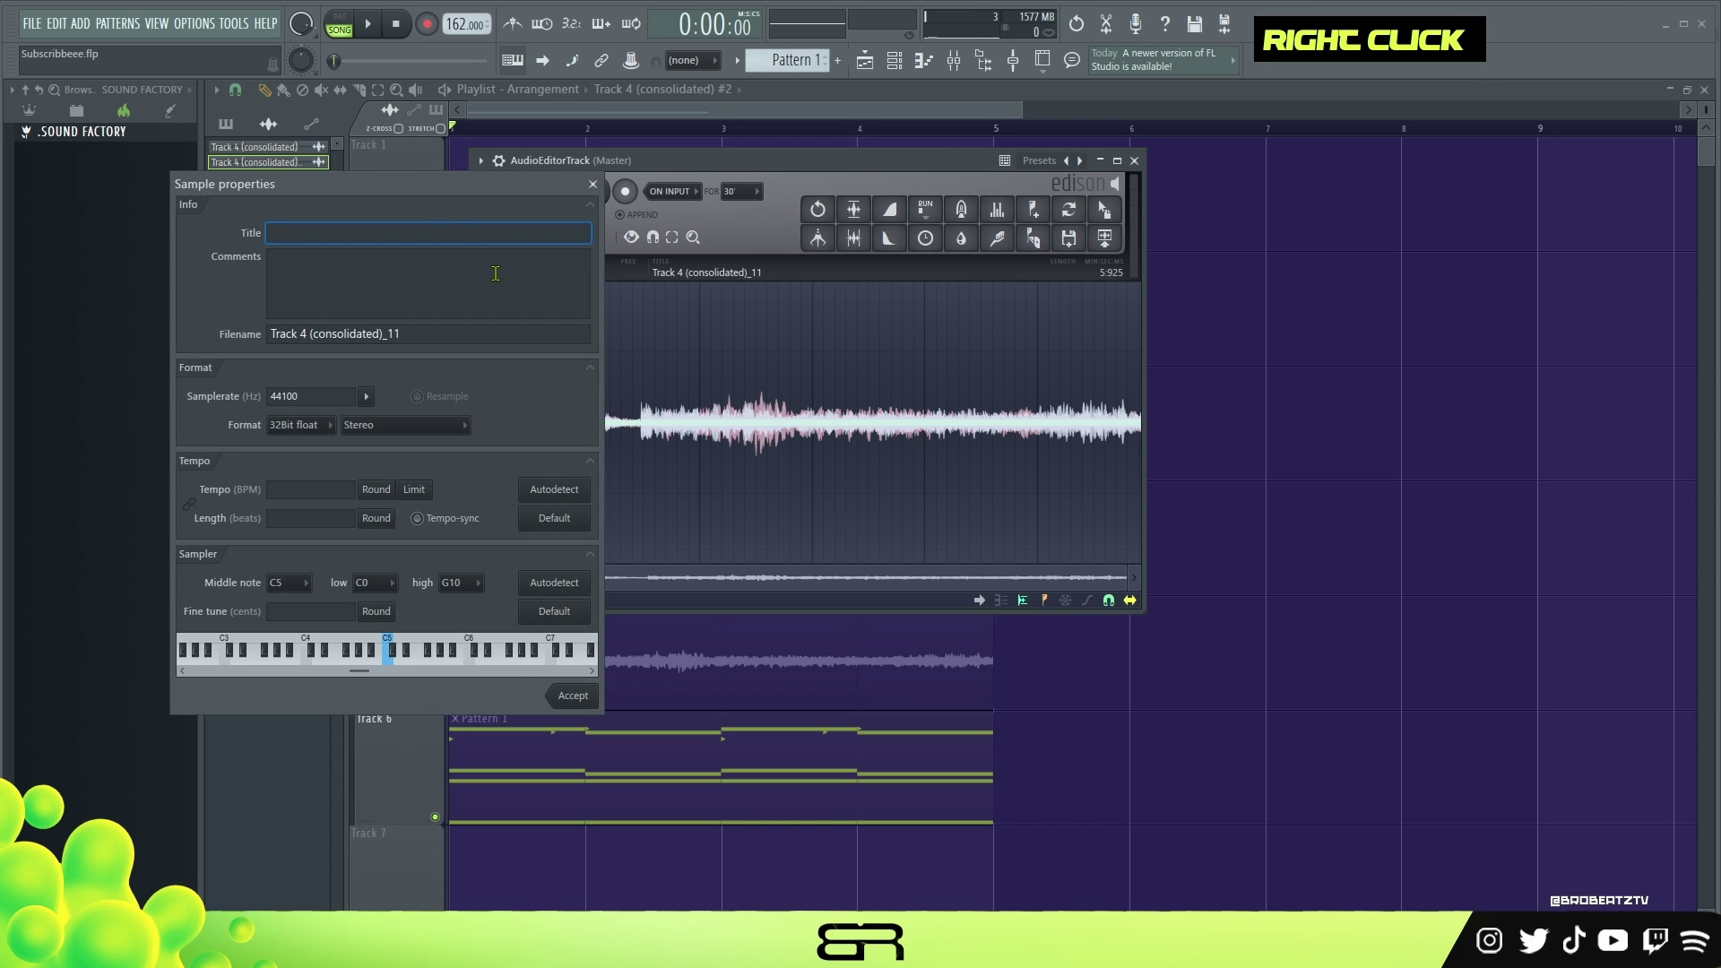
left_click(592, 183)
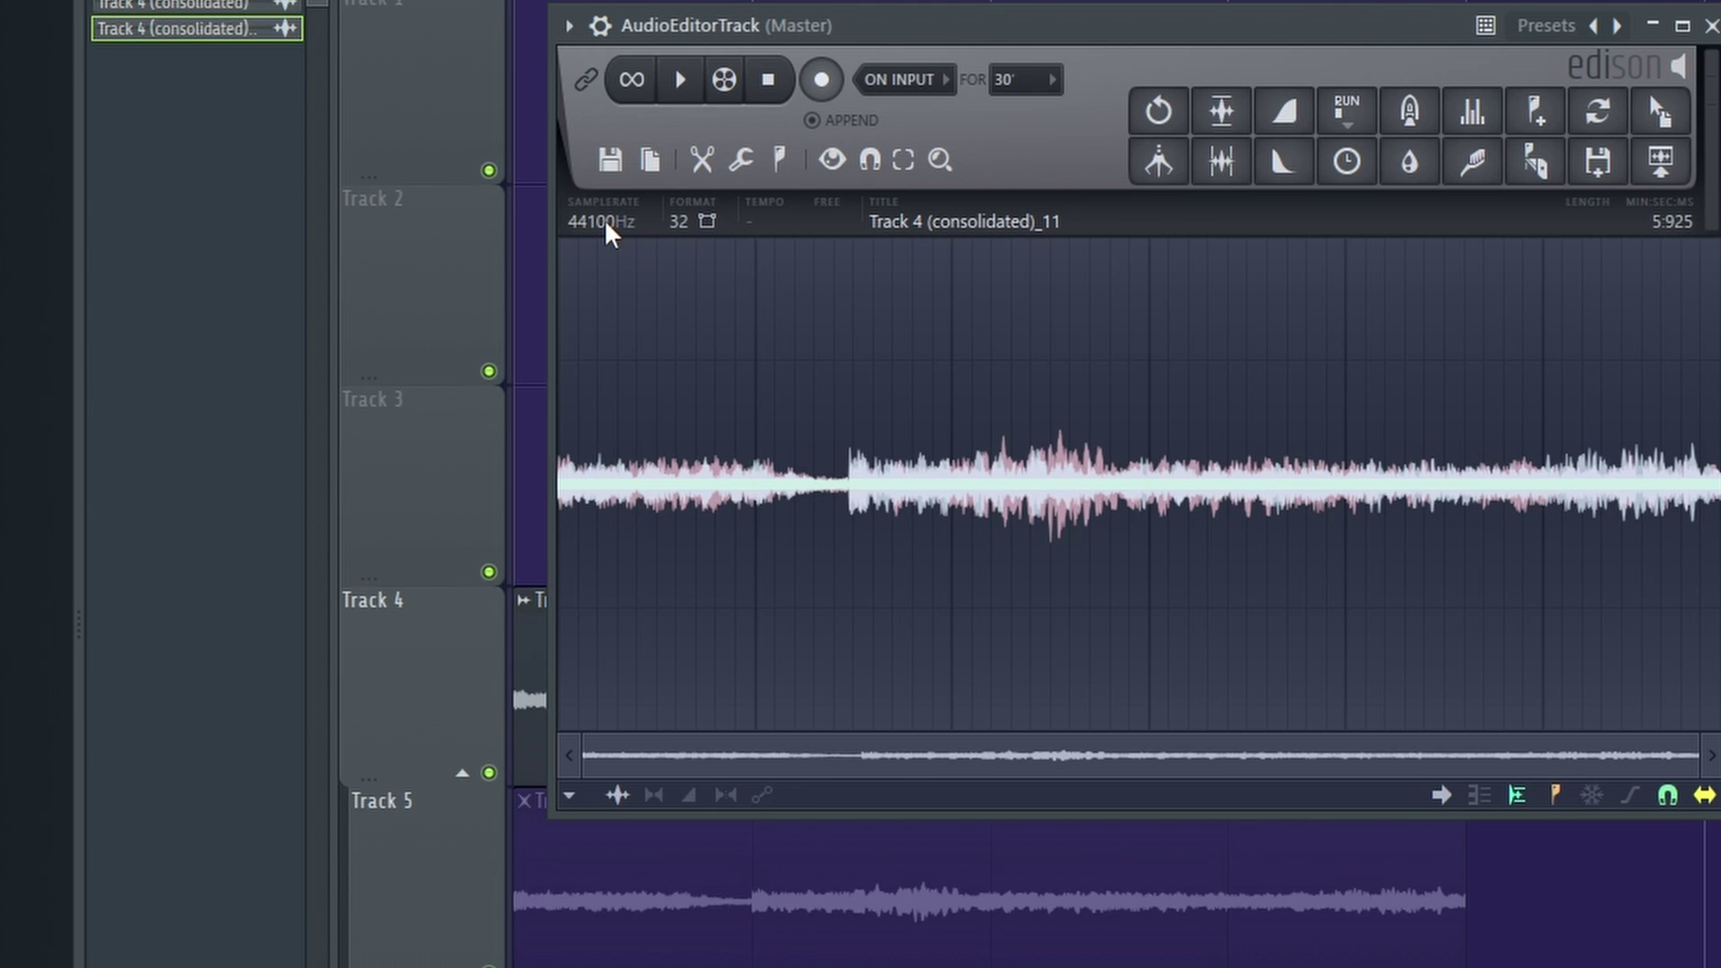
left_click(607, 233)
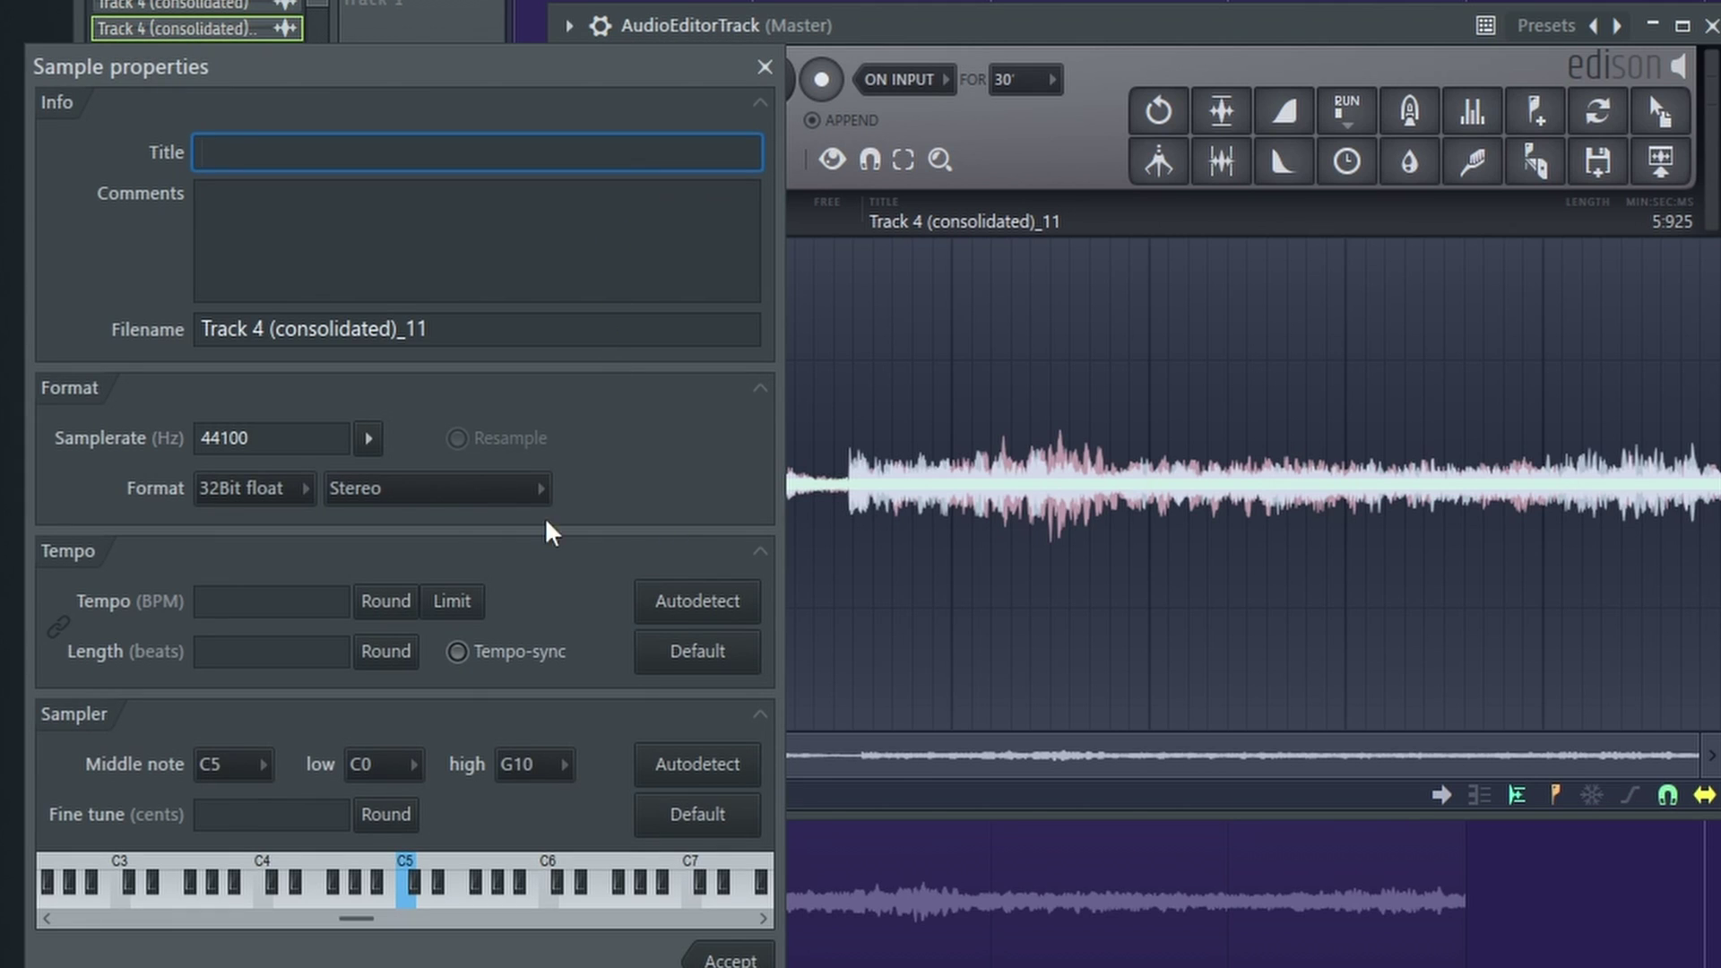
left_click(368, 440)
left_click(403, 475)
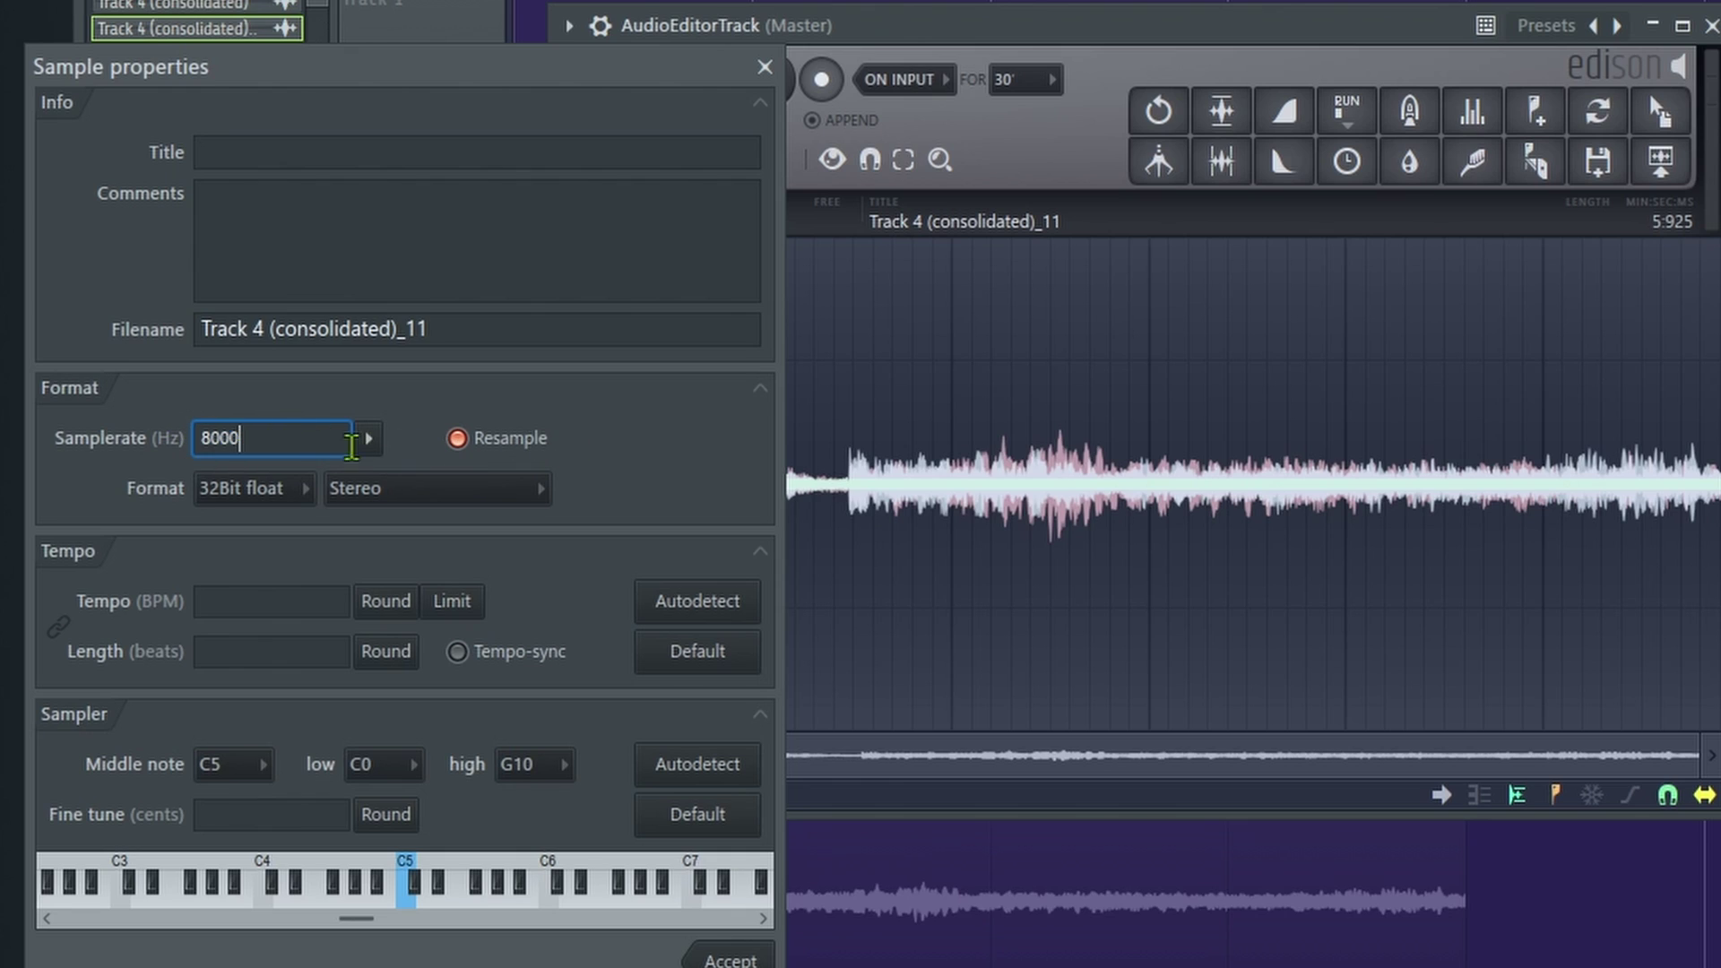
left_click(720, 959)
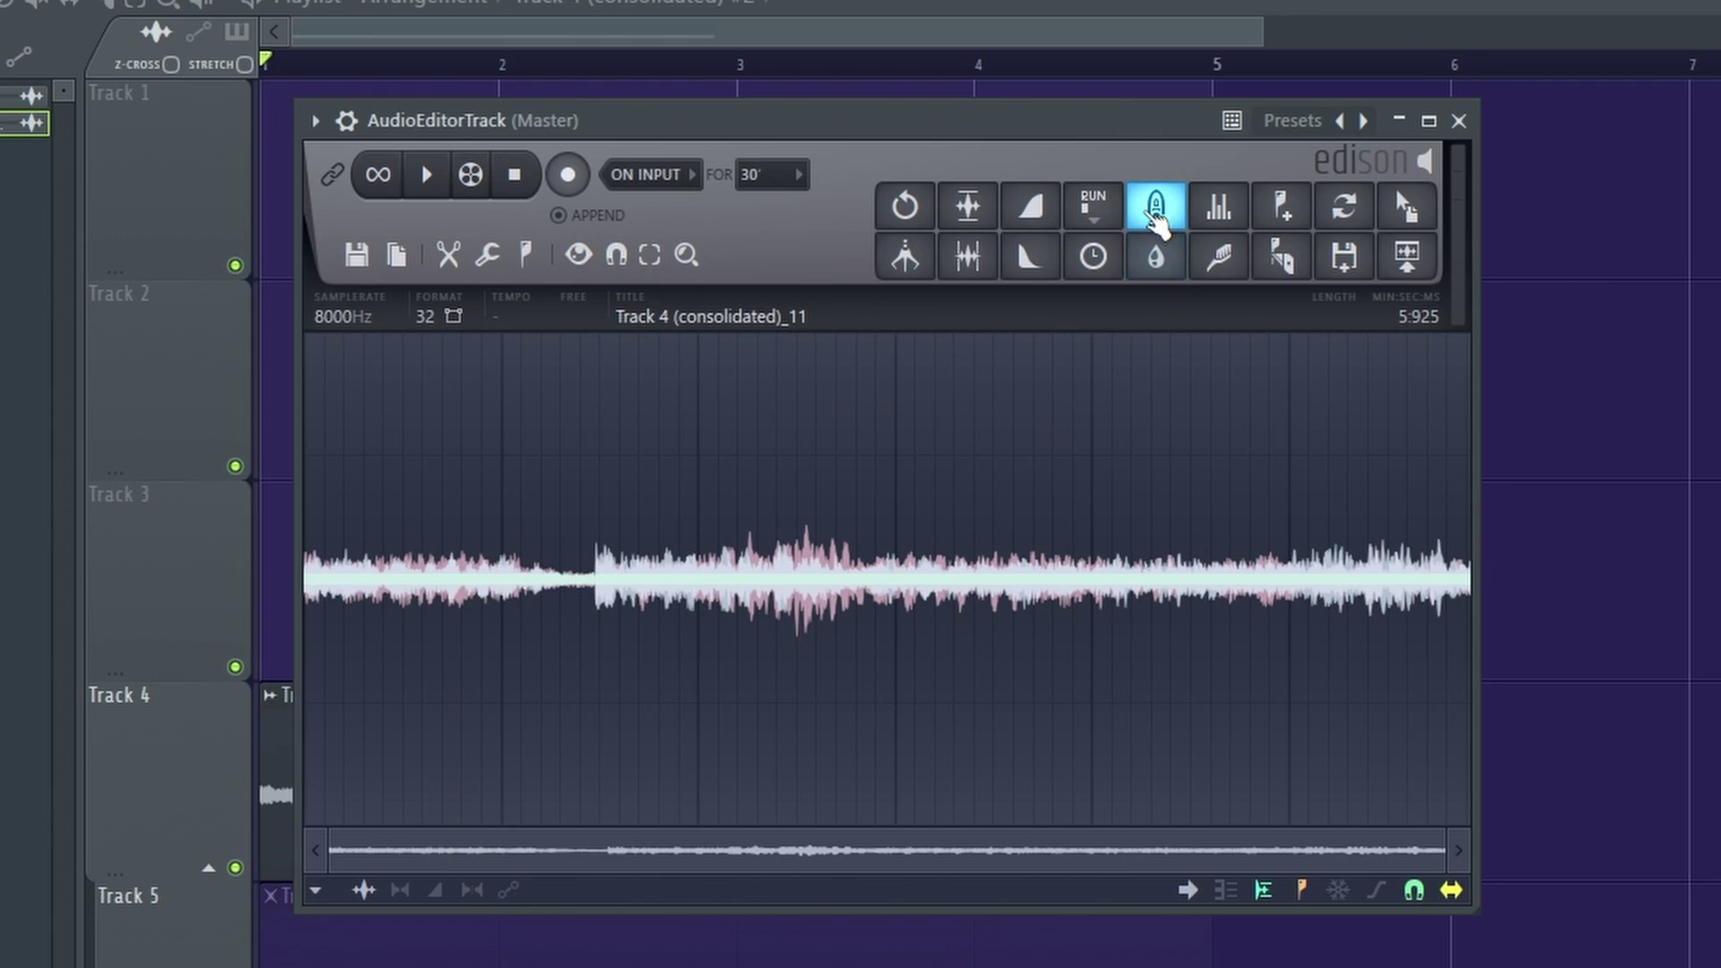
Apply Convolution reverb with the default impulse and an added tail to the audio in Edison
left_click(1157, 208)
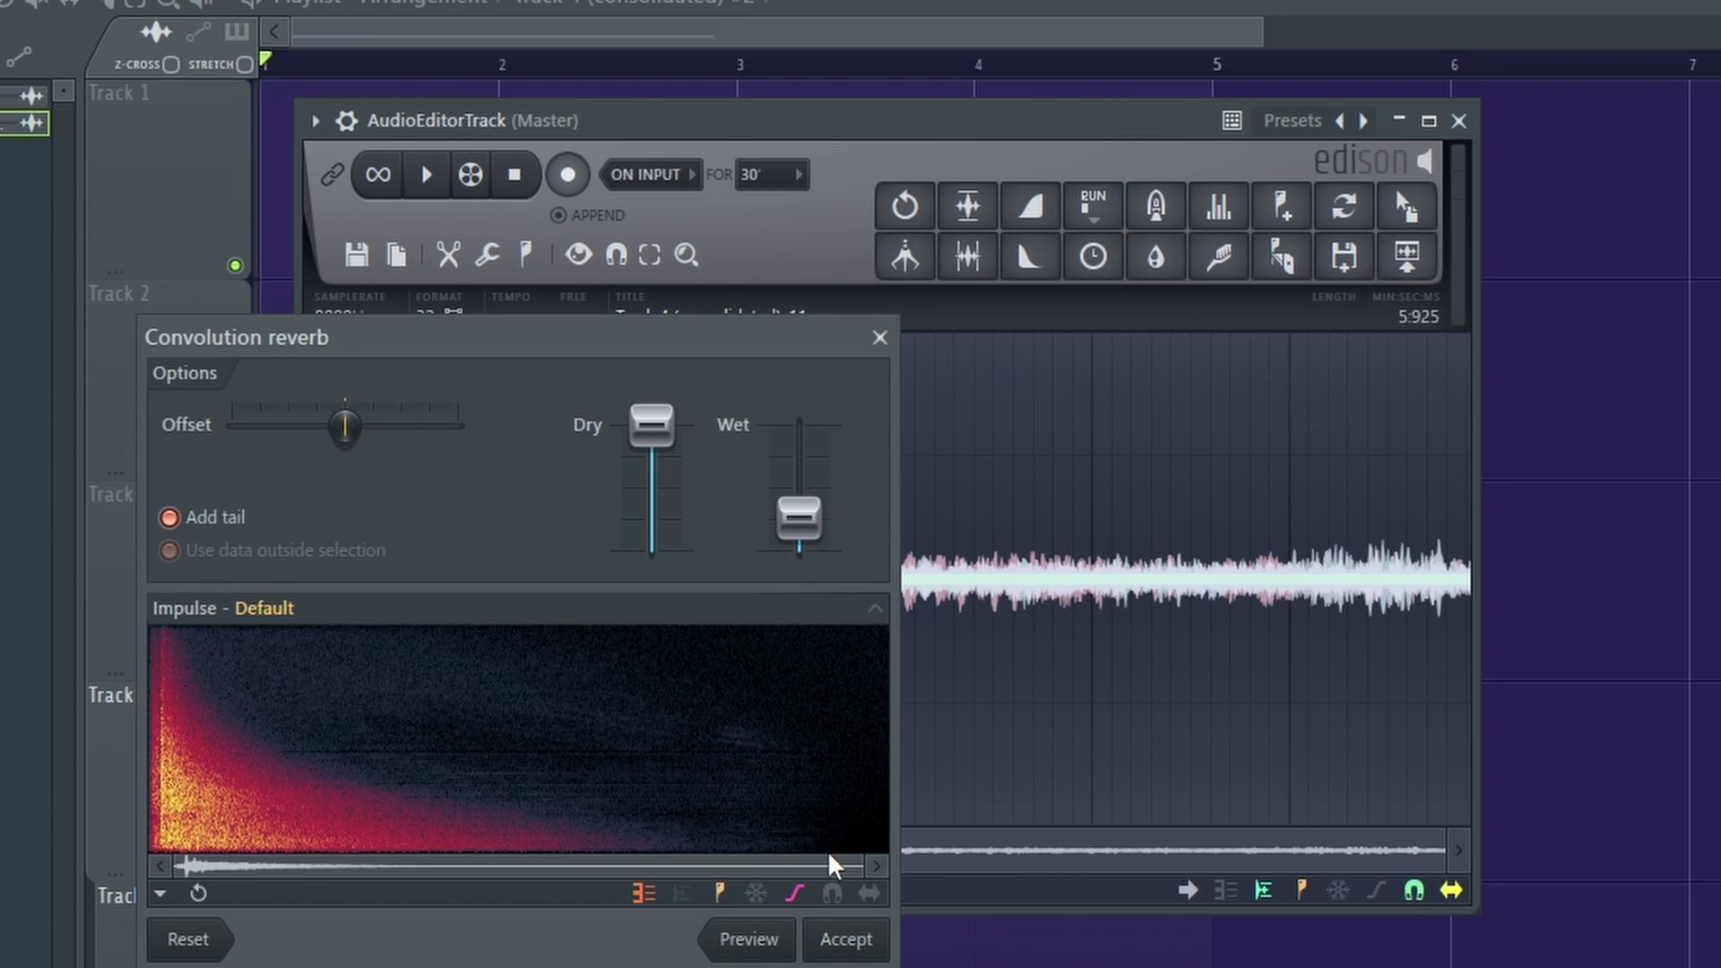
left_click_drag(171, 429, 327, 315)
left_click(979, 834)
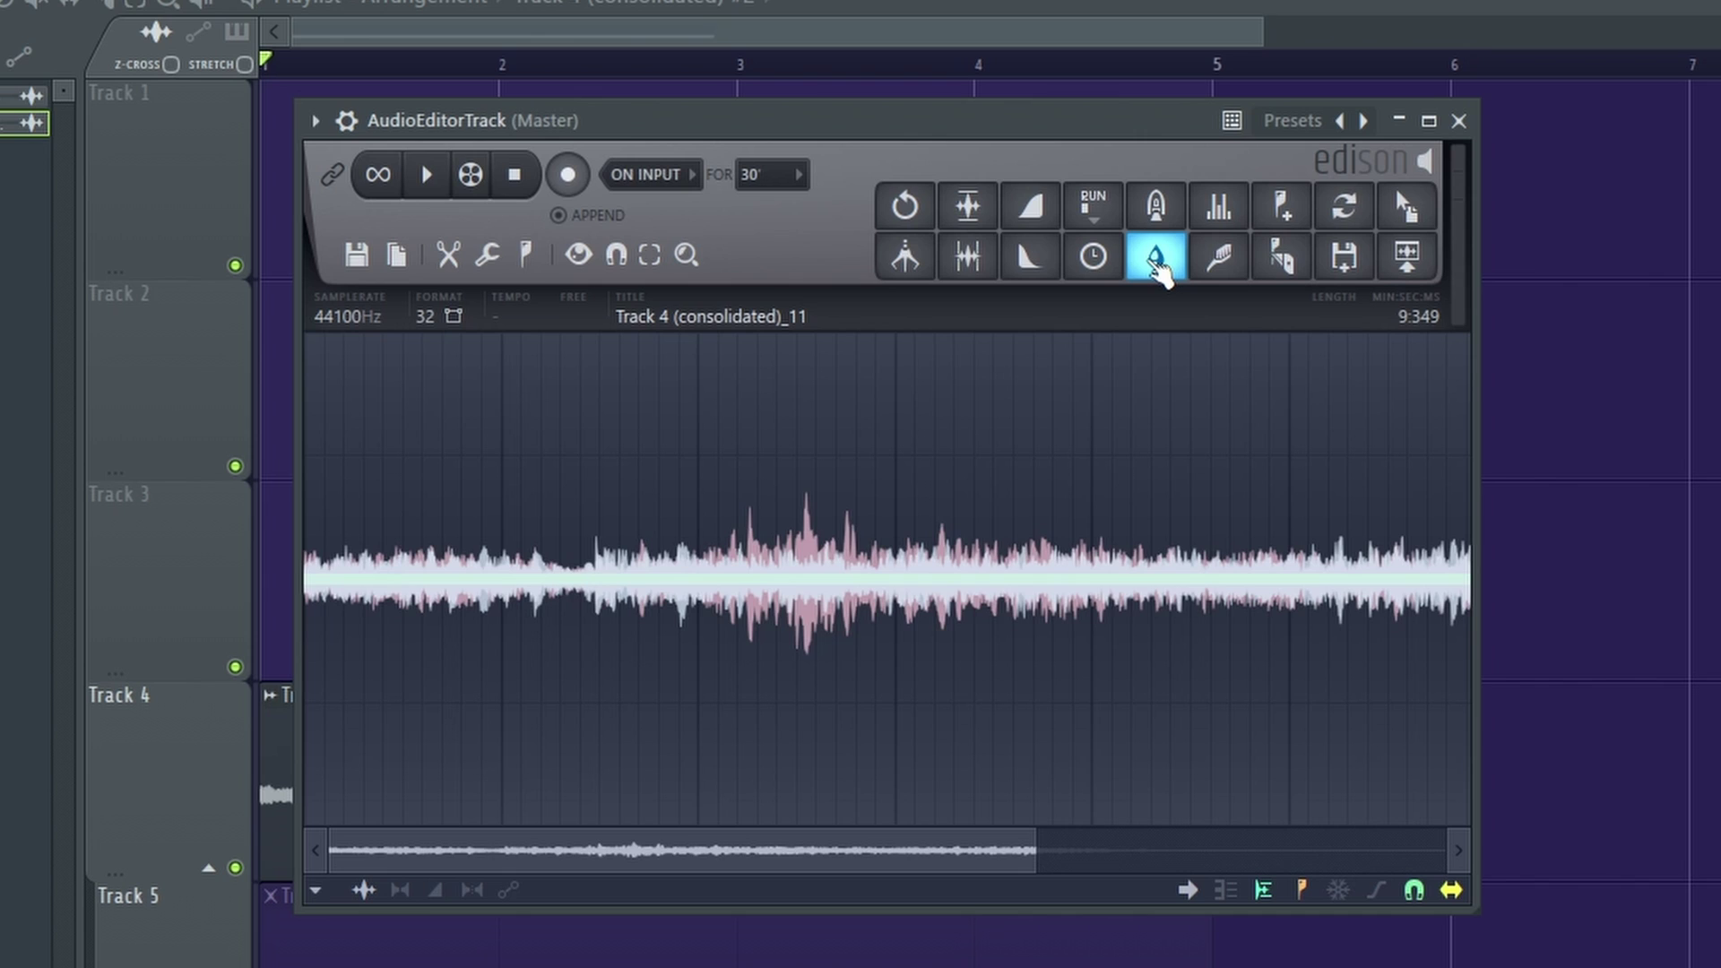
Apply the Blur effect with its default settings to the audio in Edison
left_click(1158, 262)
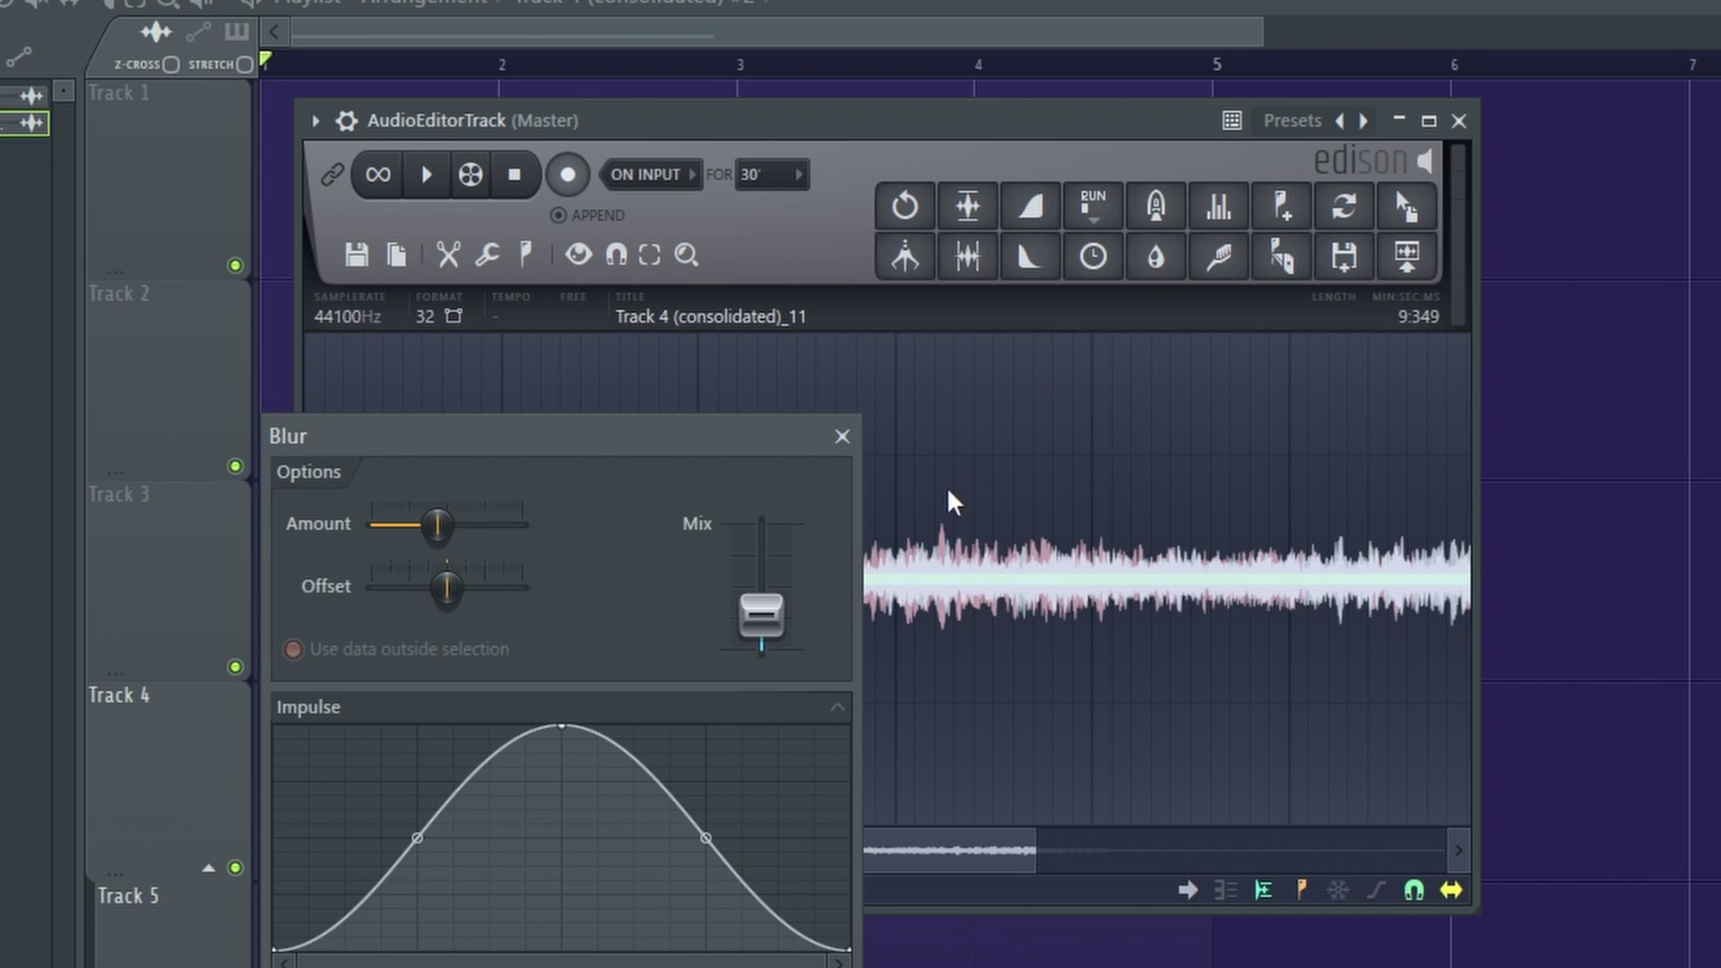
left_click_drag(442, 425, 490, 298)
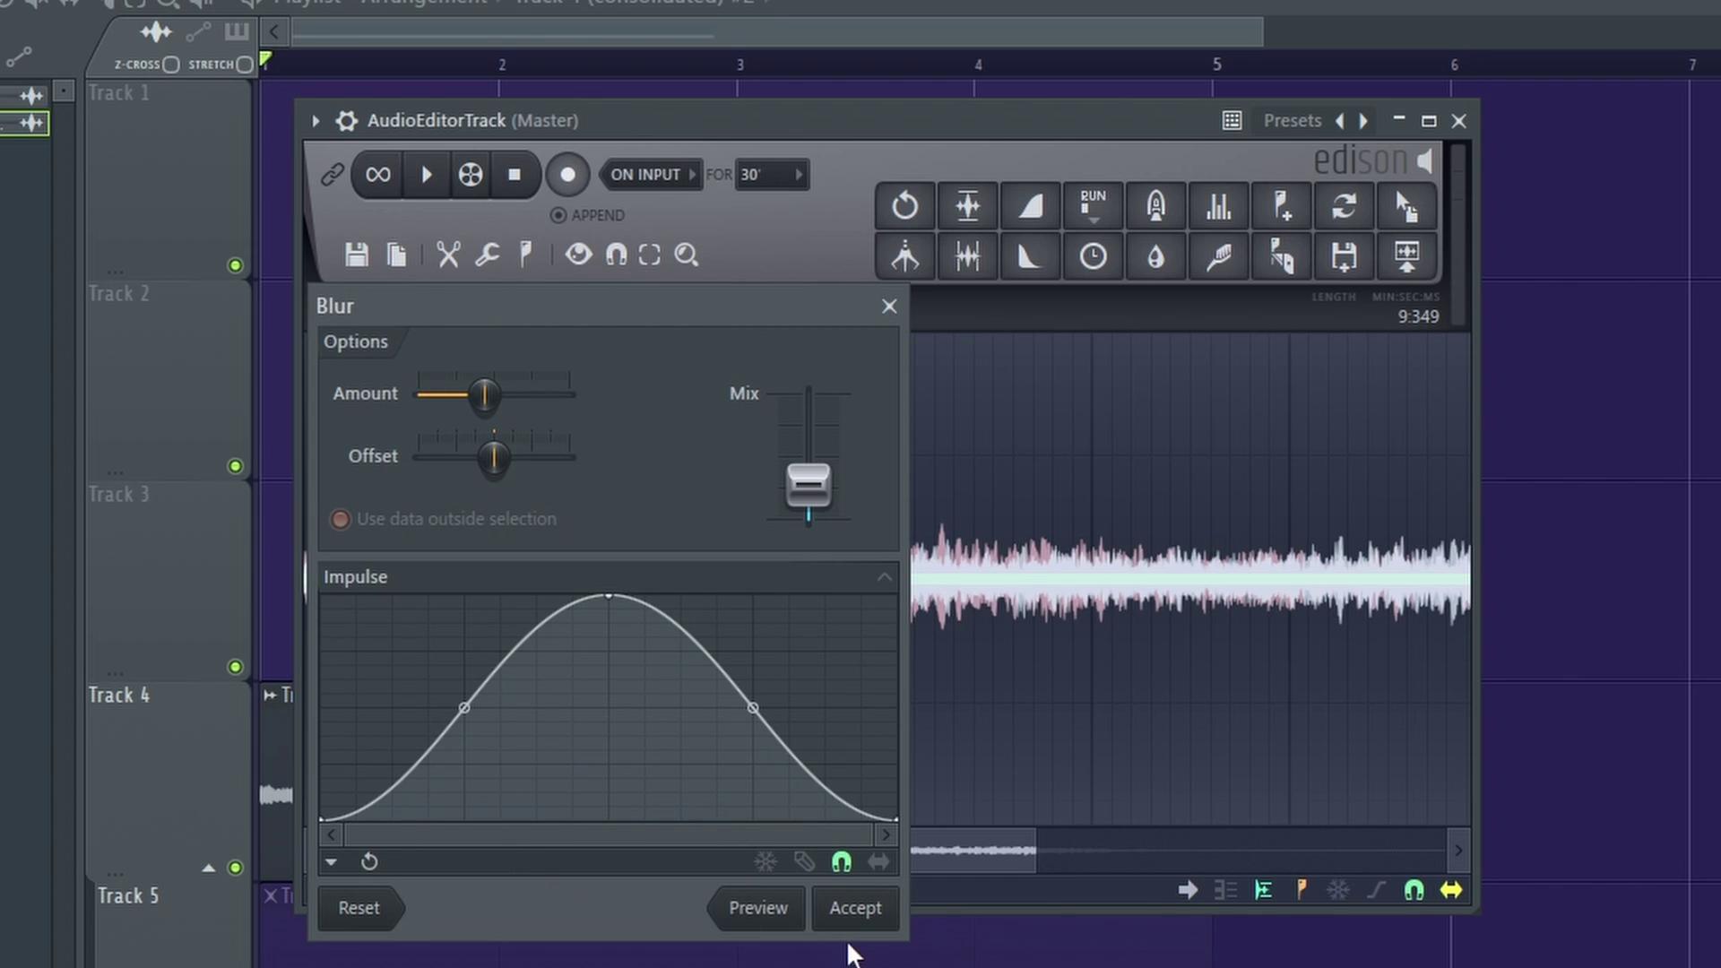
left_click(853, 909)
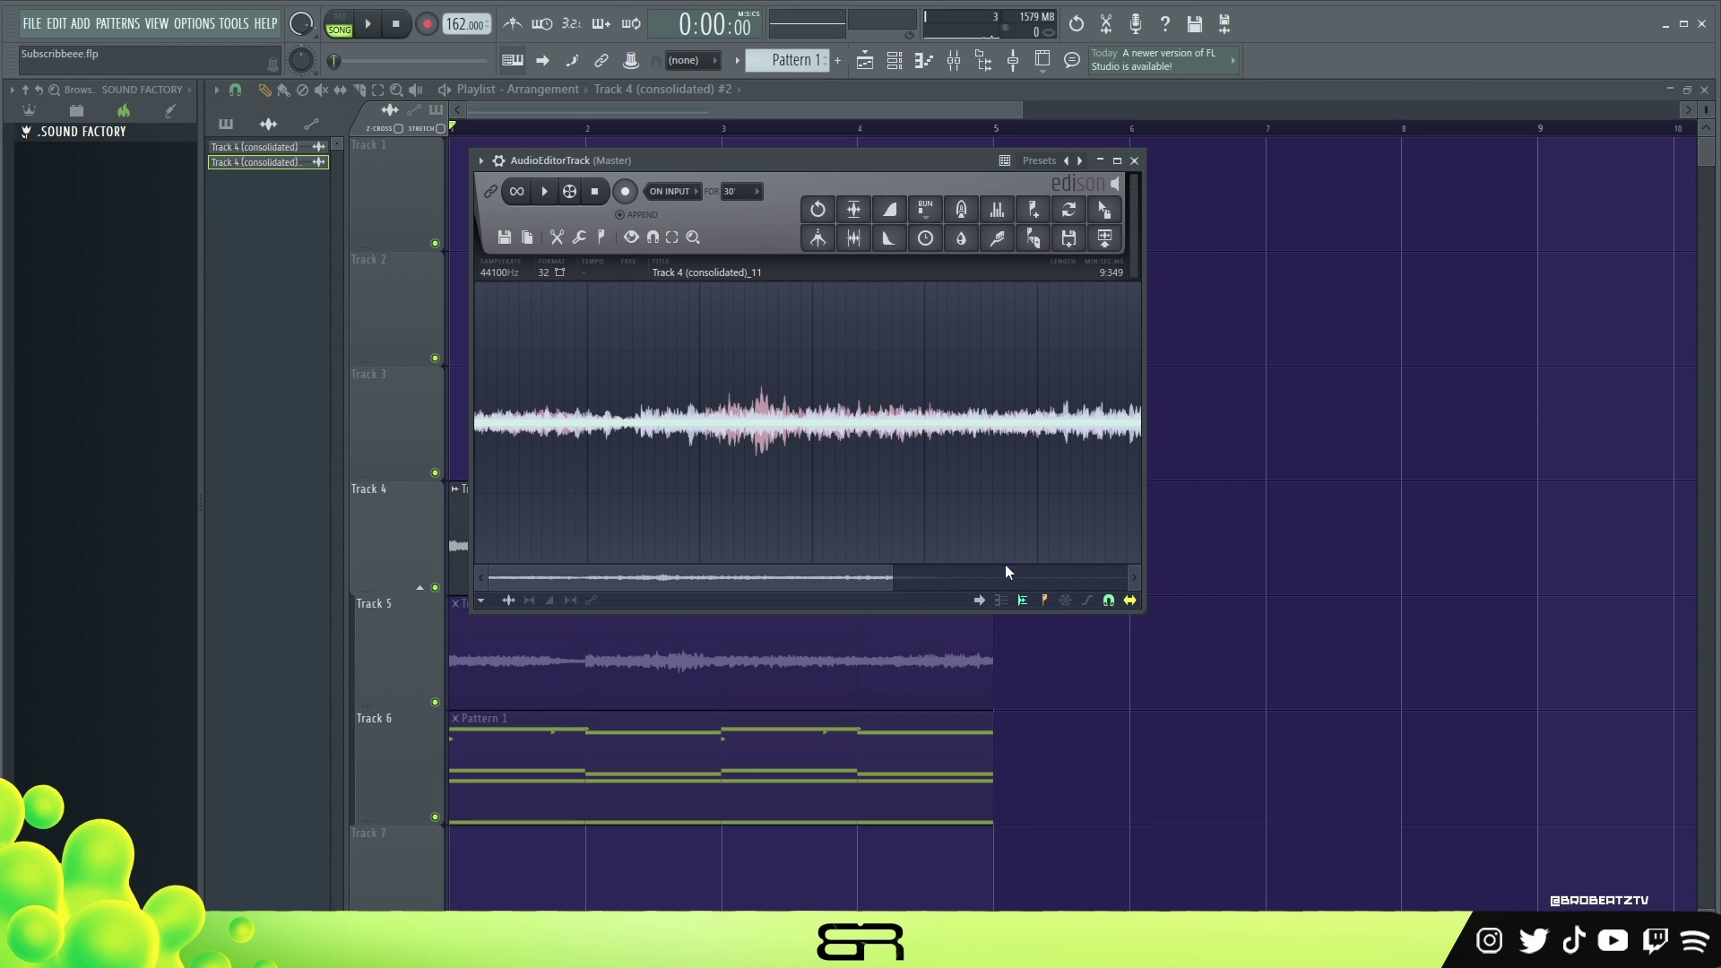
Place the edited audio at bar 1 of Track 3 in the playlist, with the tail beyond bar 5 sliced off and deleted
left_click_drag(1105, 211, 477, 356)
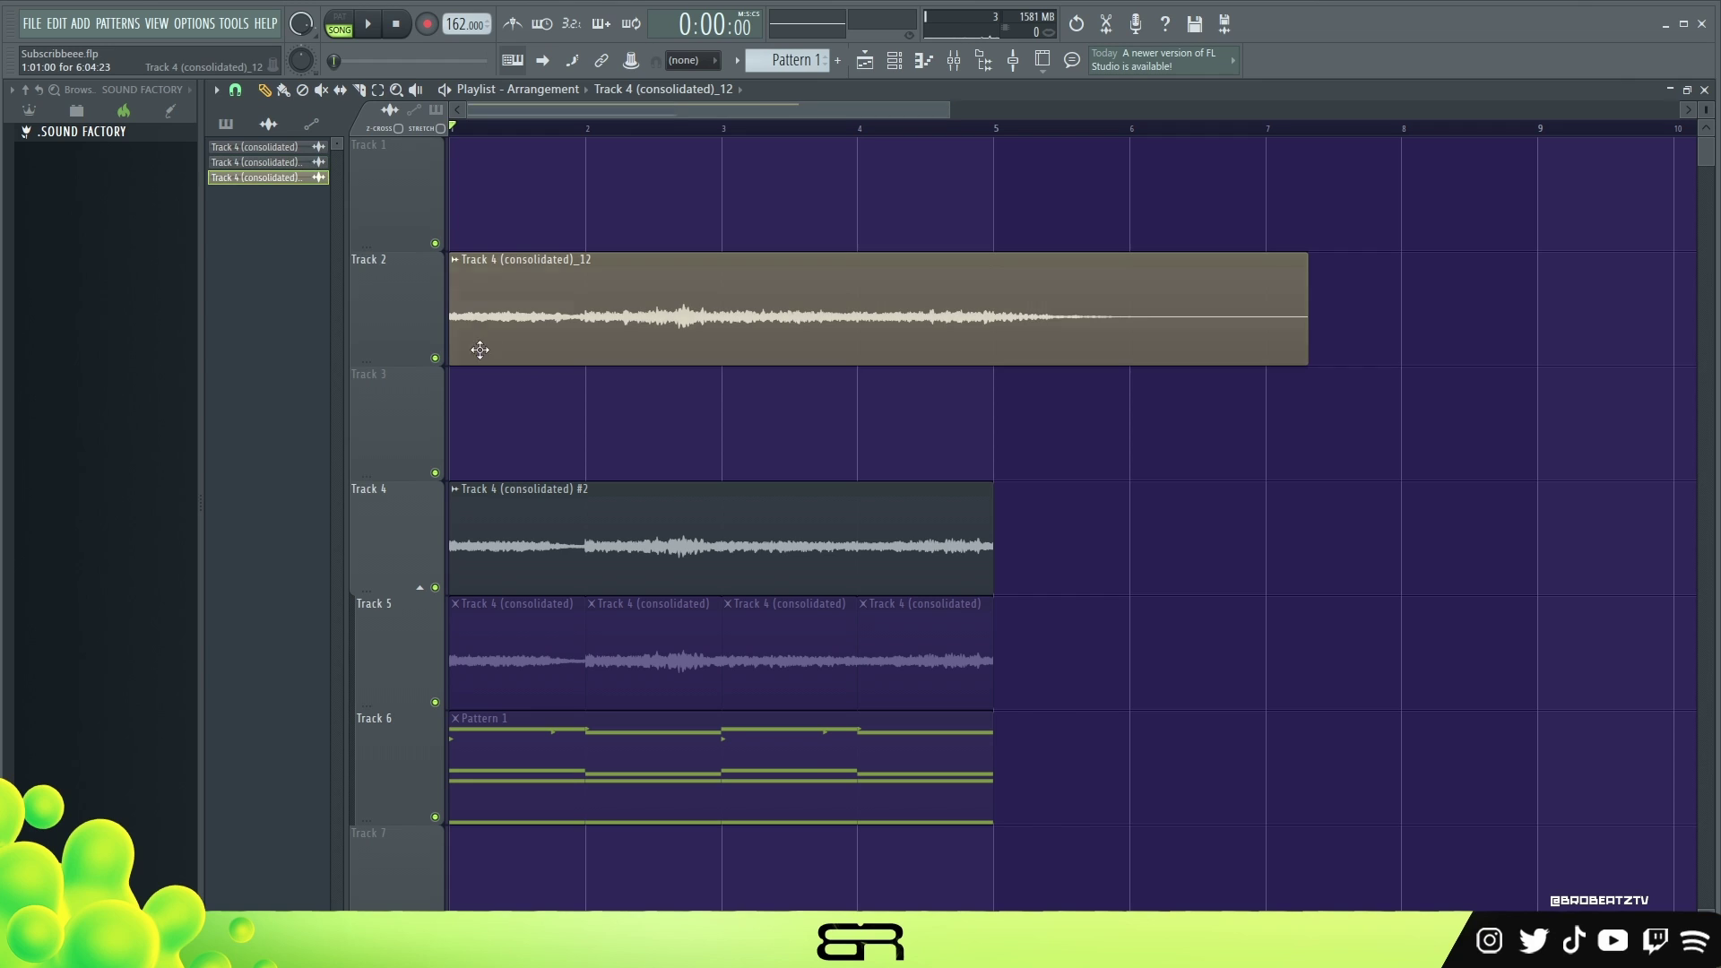
left_click_drag(994, 265, 989, 361, "shift")
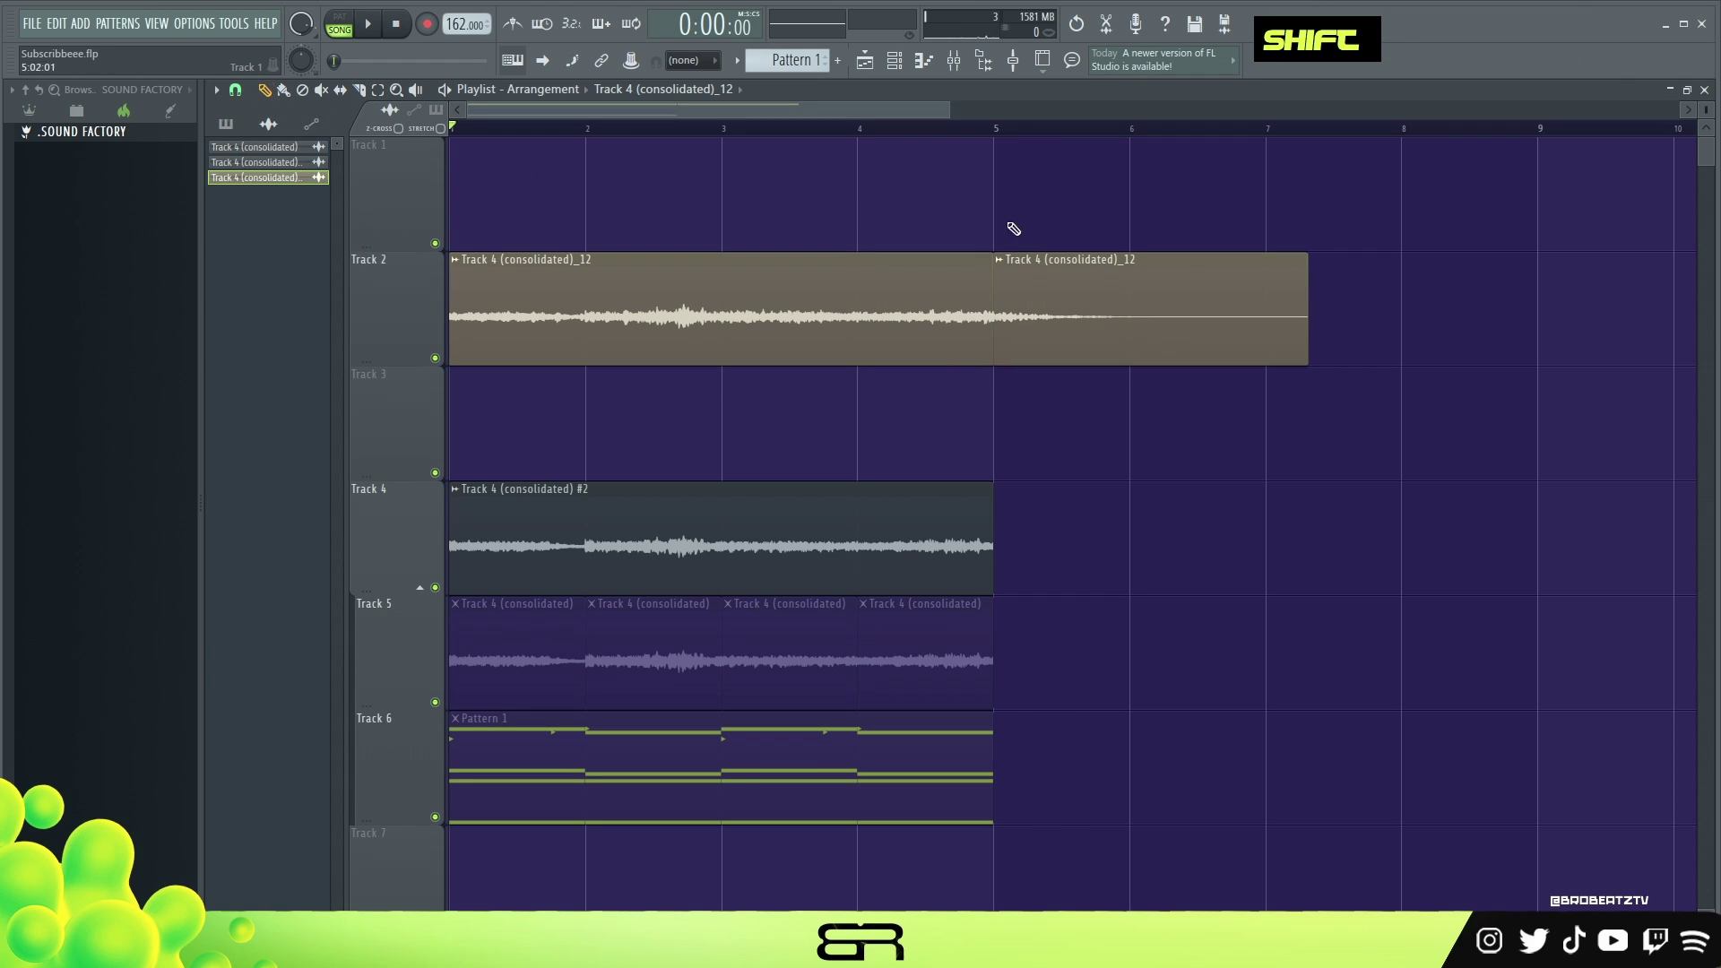
right_click(1031, 295)
left_click_drag(717, 314, 717, 428)
Rename the edited audio clip as Sample and change its color to cyan
right_click(255, 182)
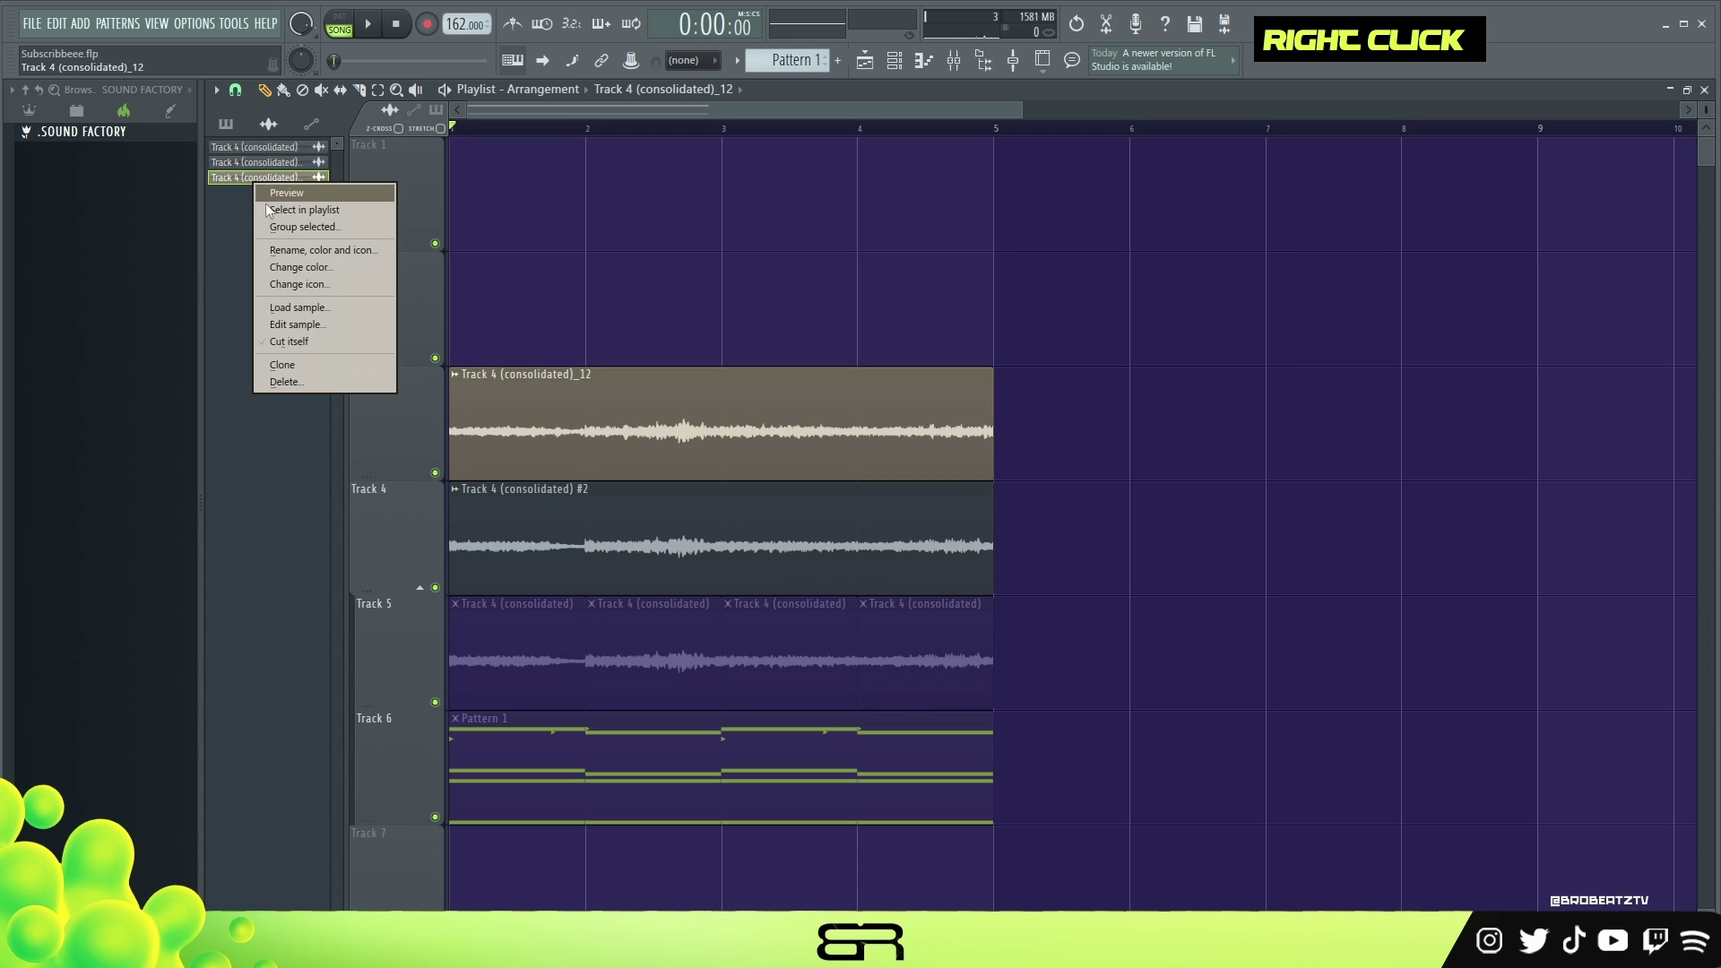
left_click(302, 251)
type("Sample")
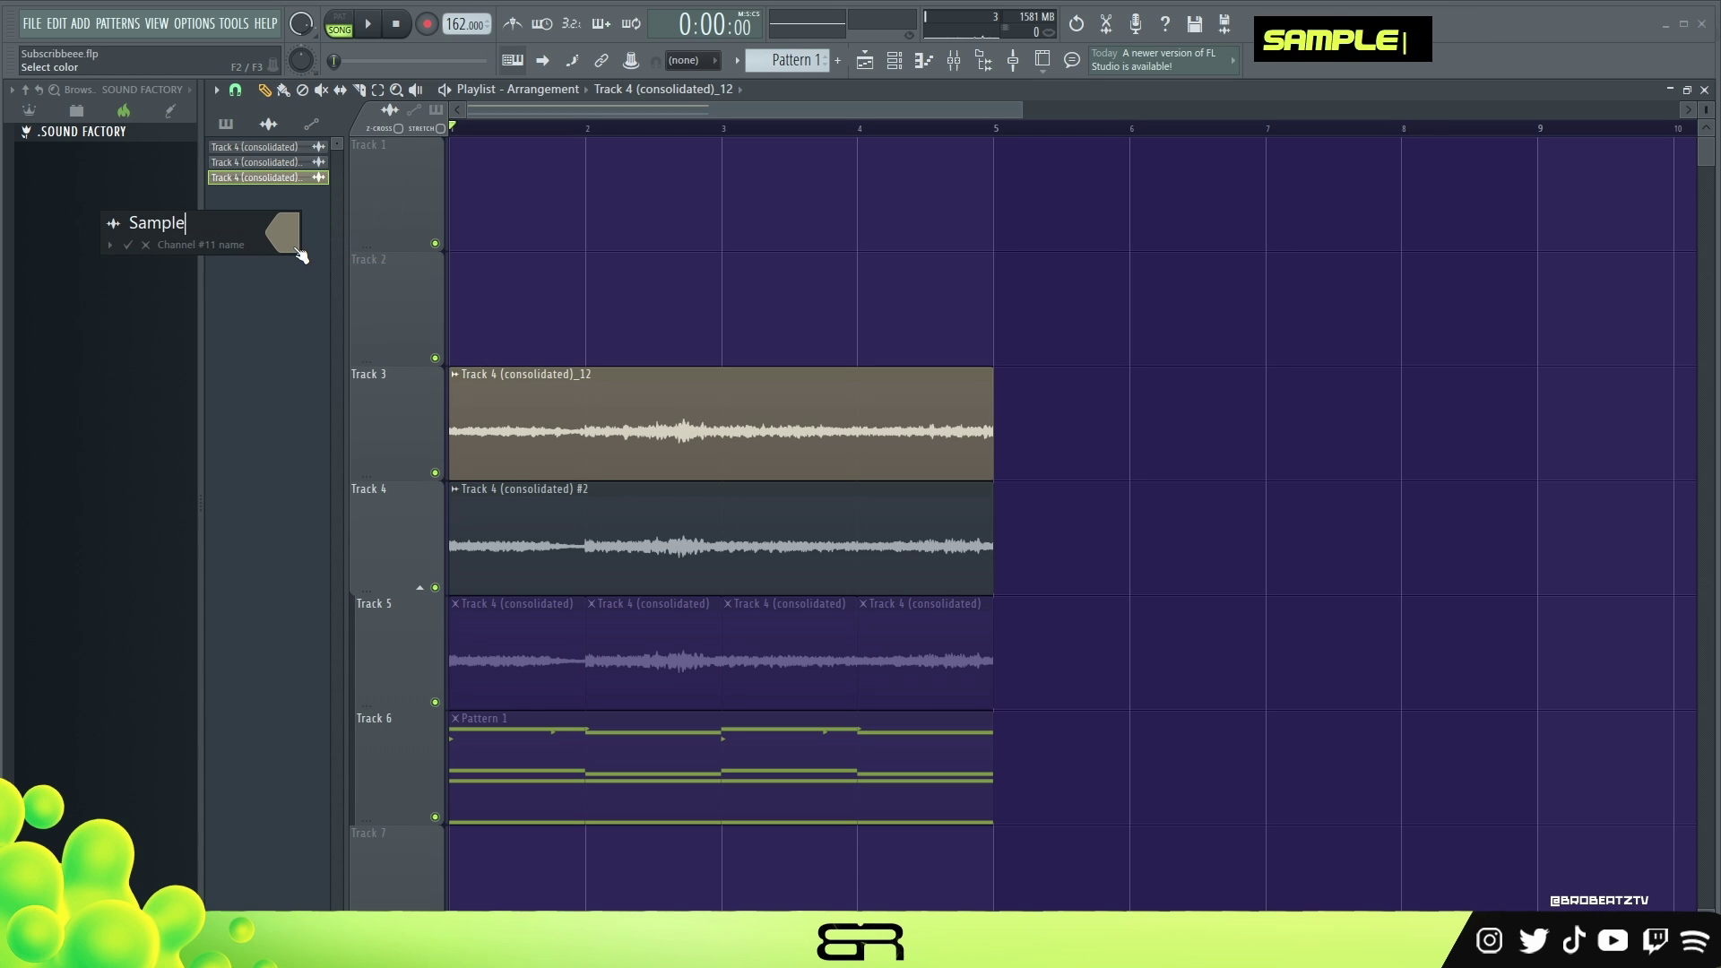
key("Return")
right_click(291, 185)
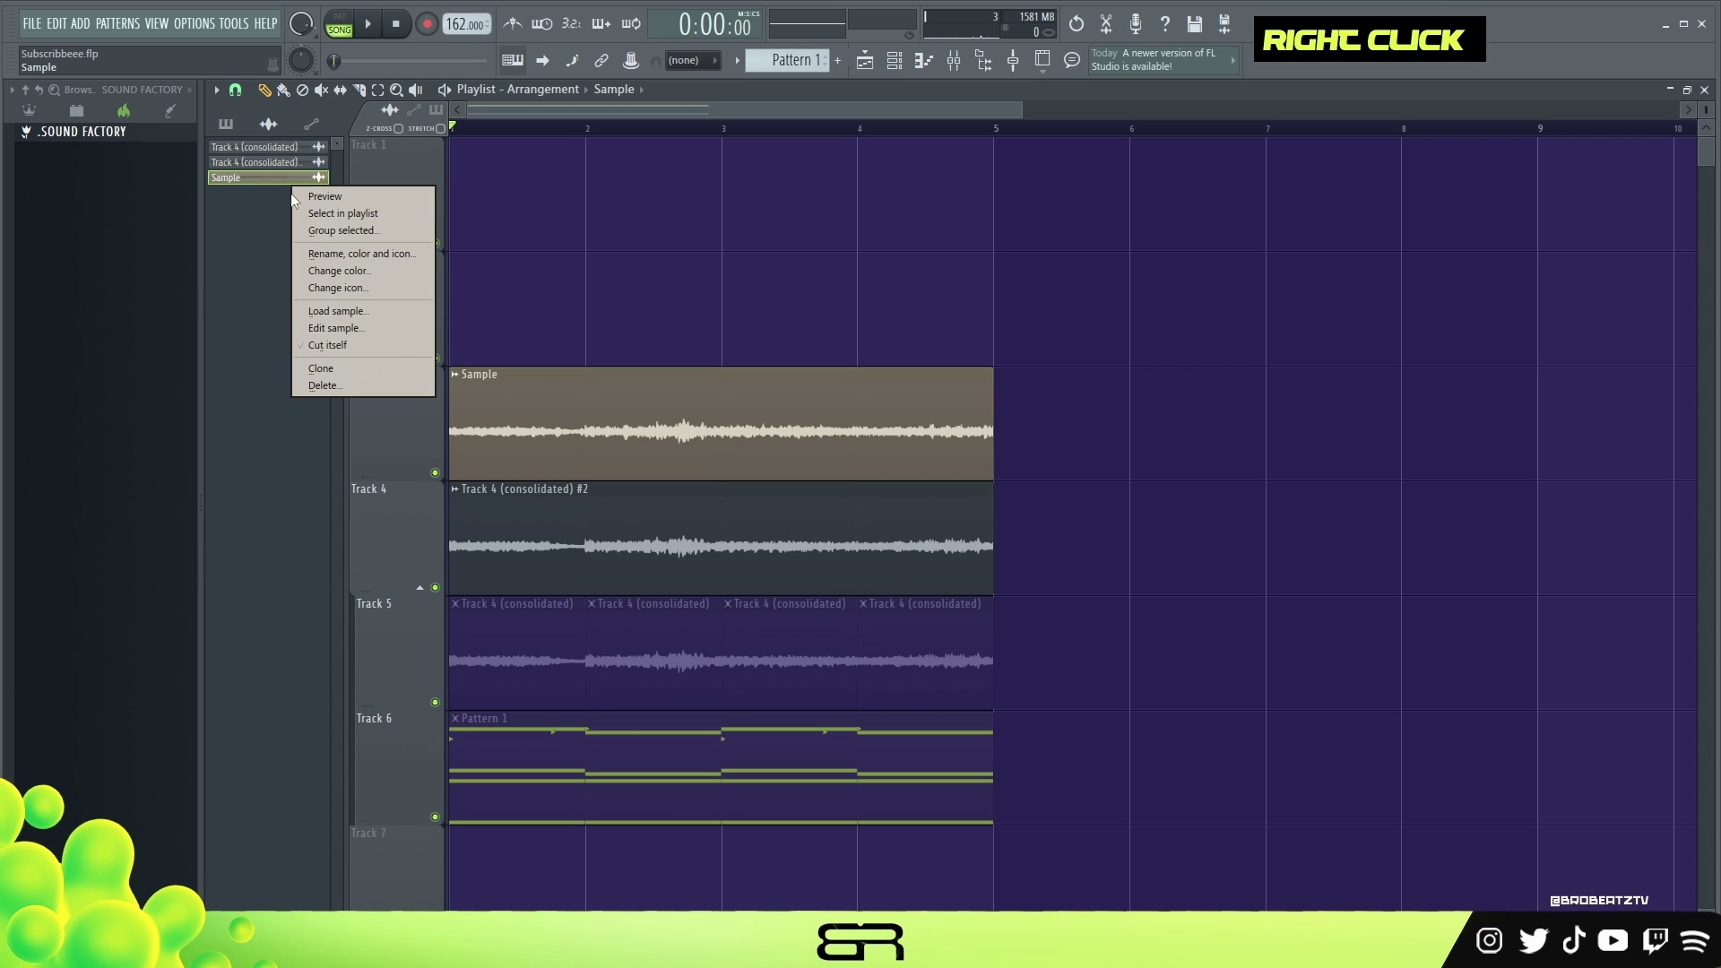
left_click(333, 273)
mouse_move(328, 350)
left_mouse_down()
mouse_move(345, 416)
mouse_move(403, 460)
left_mouse_up()
left_click(563, 655)
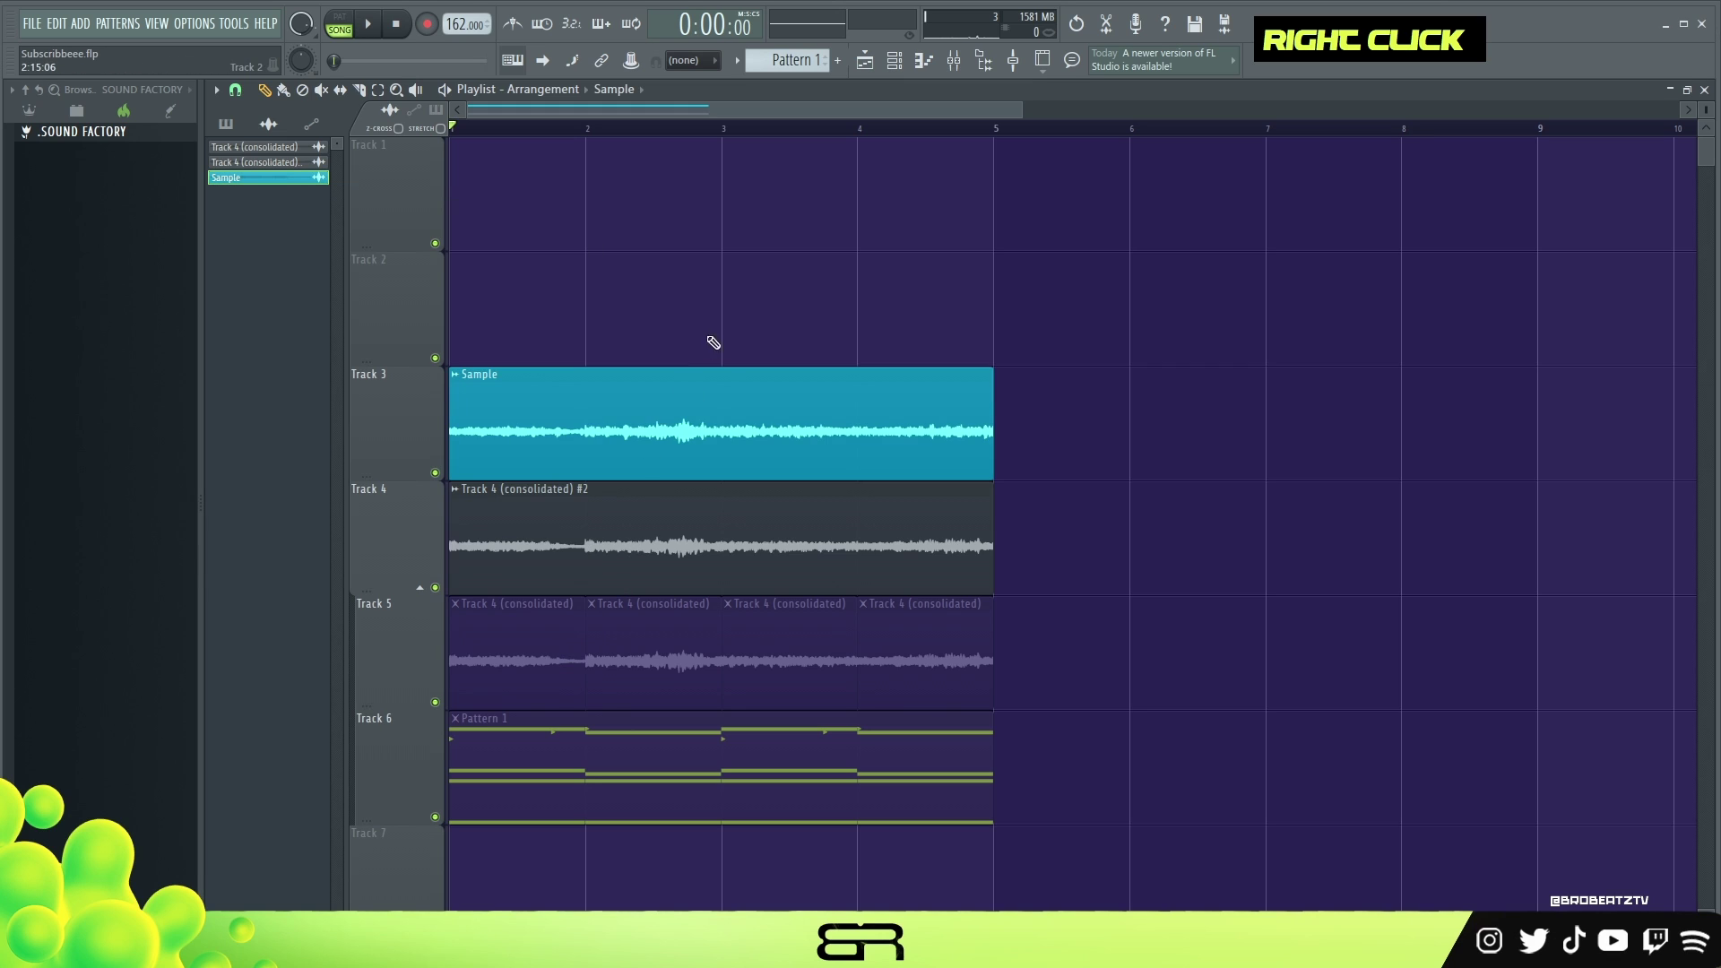
Collapse the Track 4 group and play back the Sample and Reverse Sample clips together
left_click(420, 588)
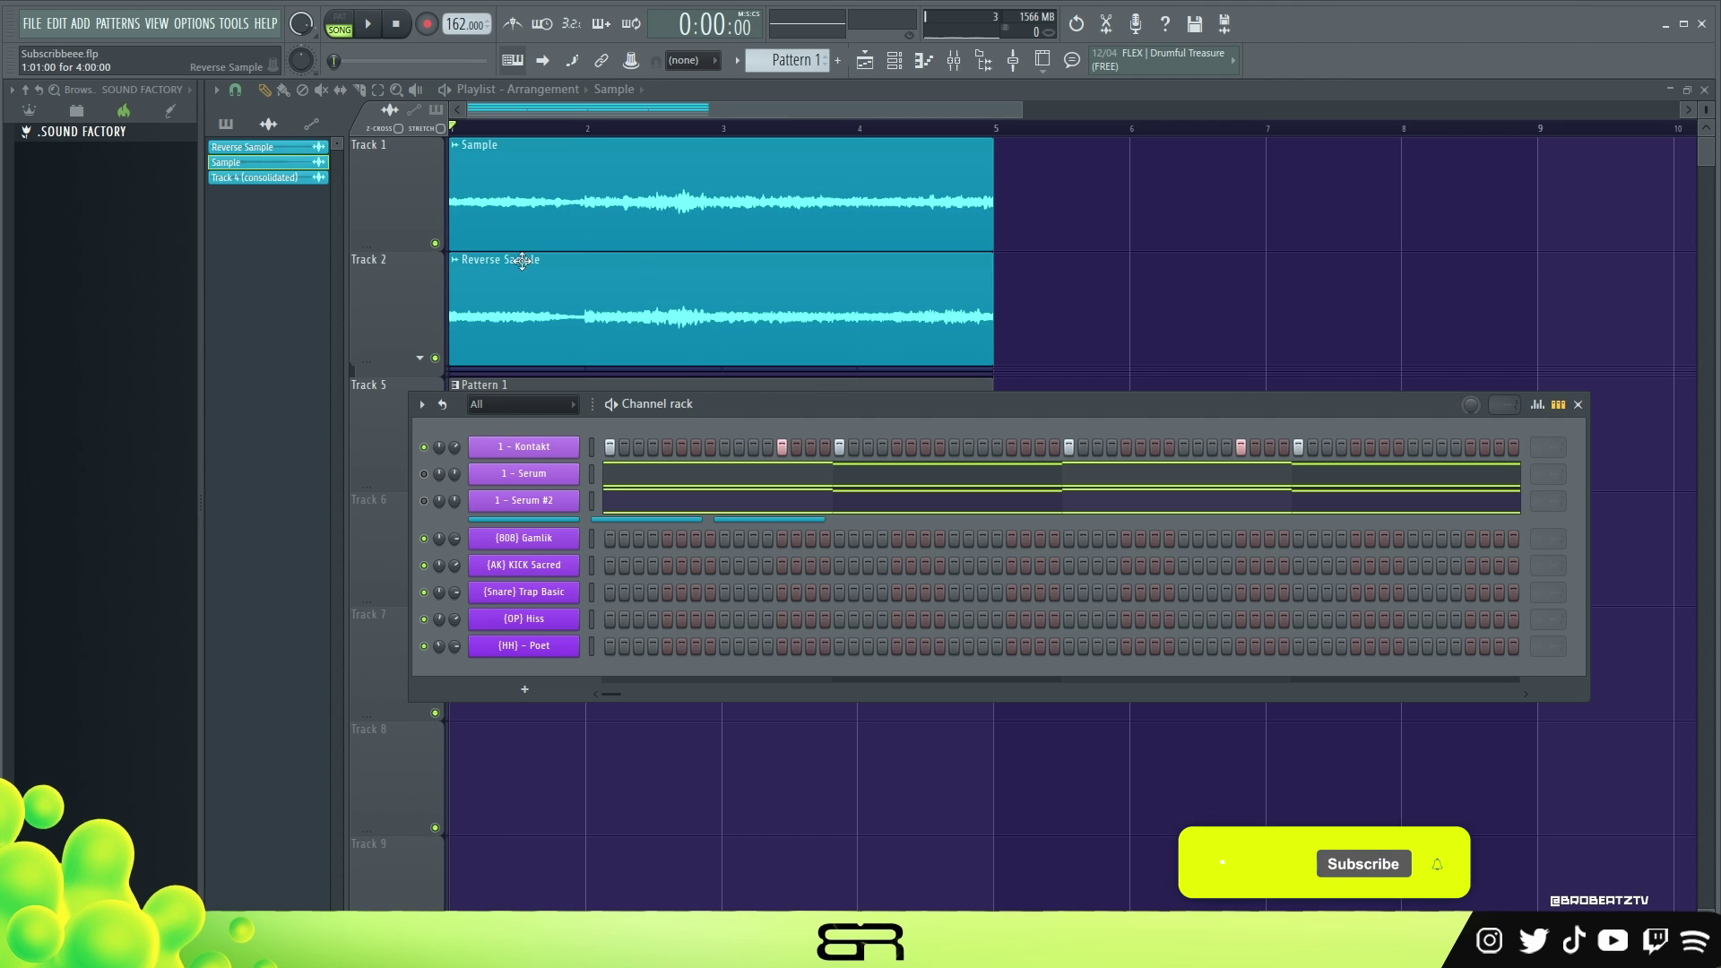
left_click_drag(678, 402, 714, 384)
key("space")
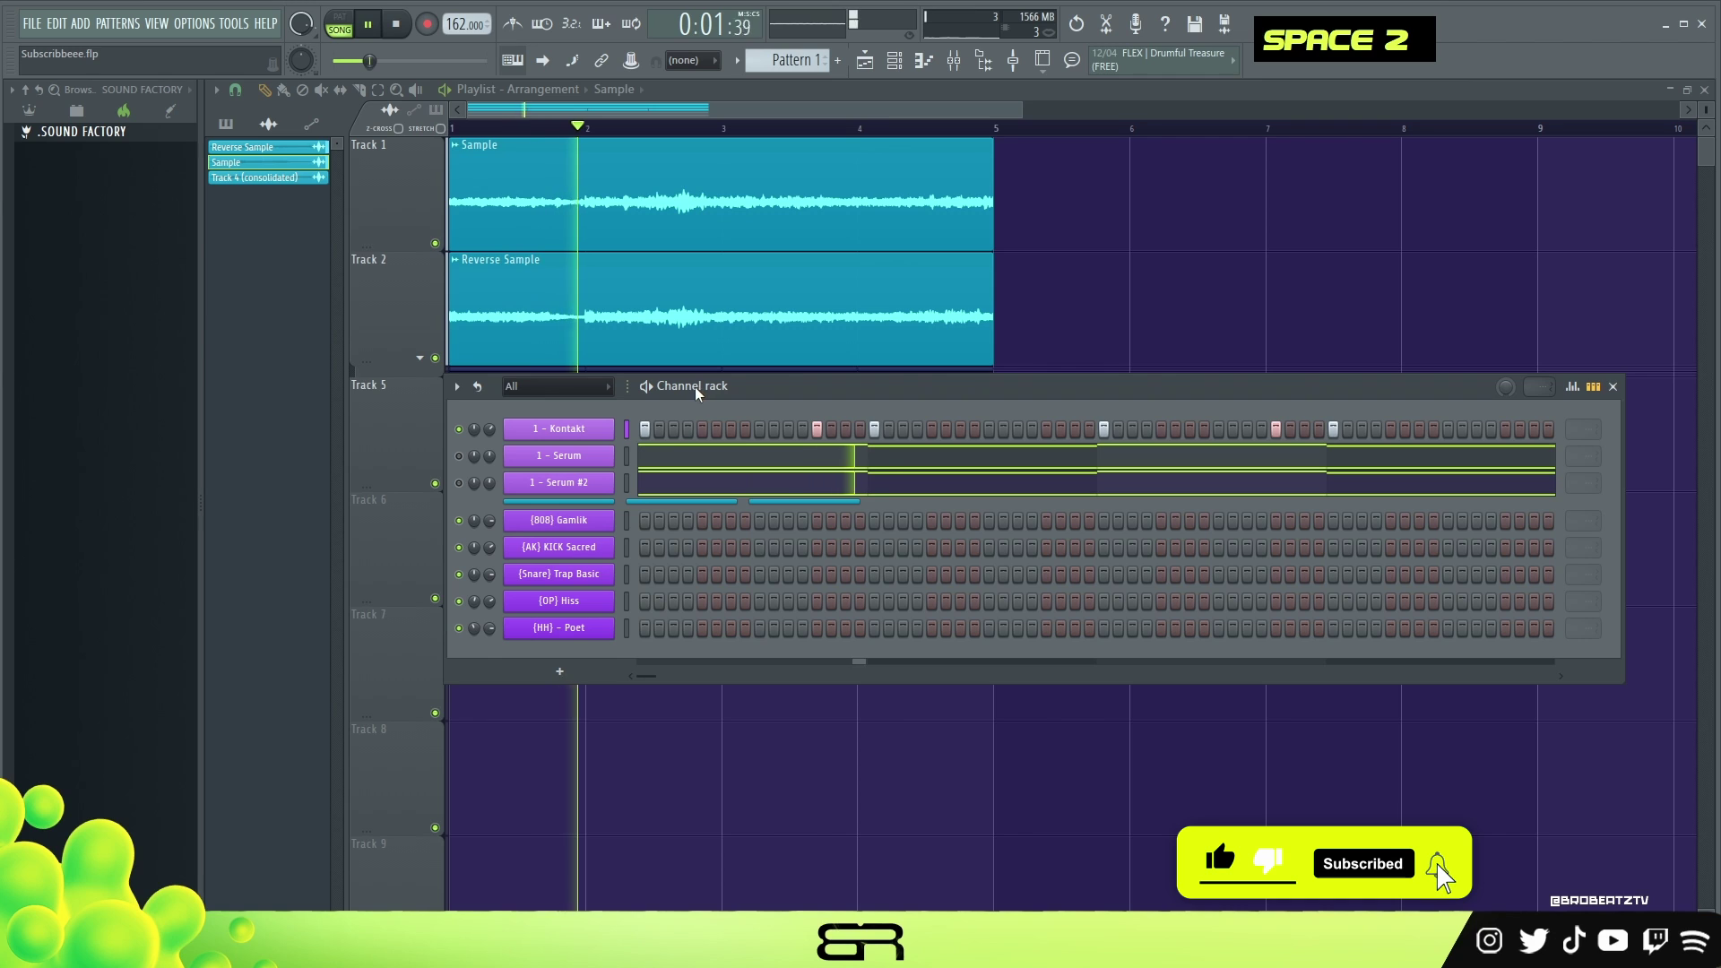
key("space")
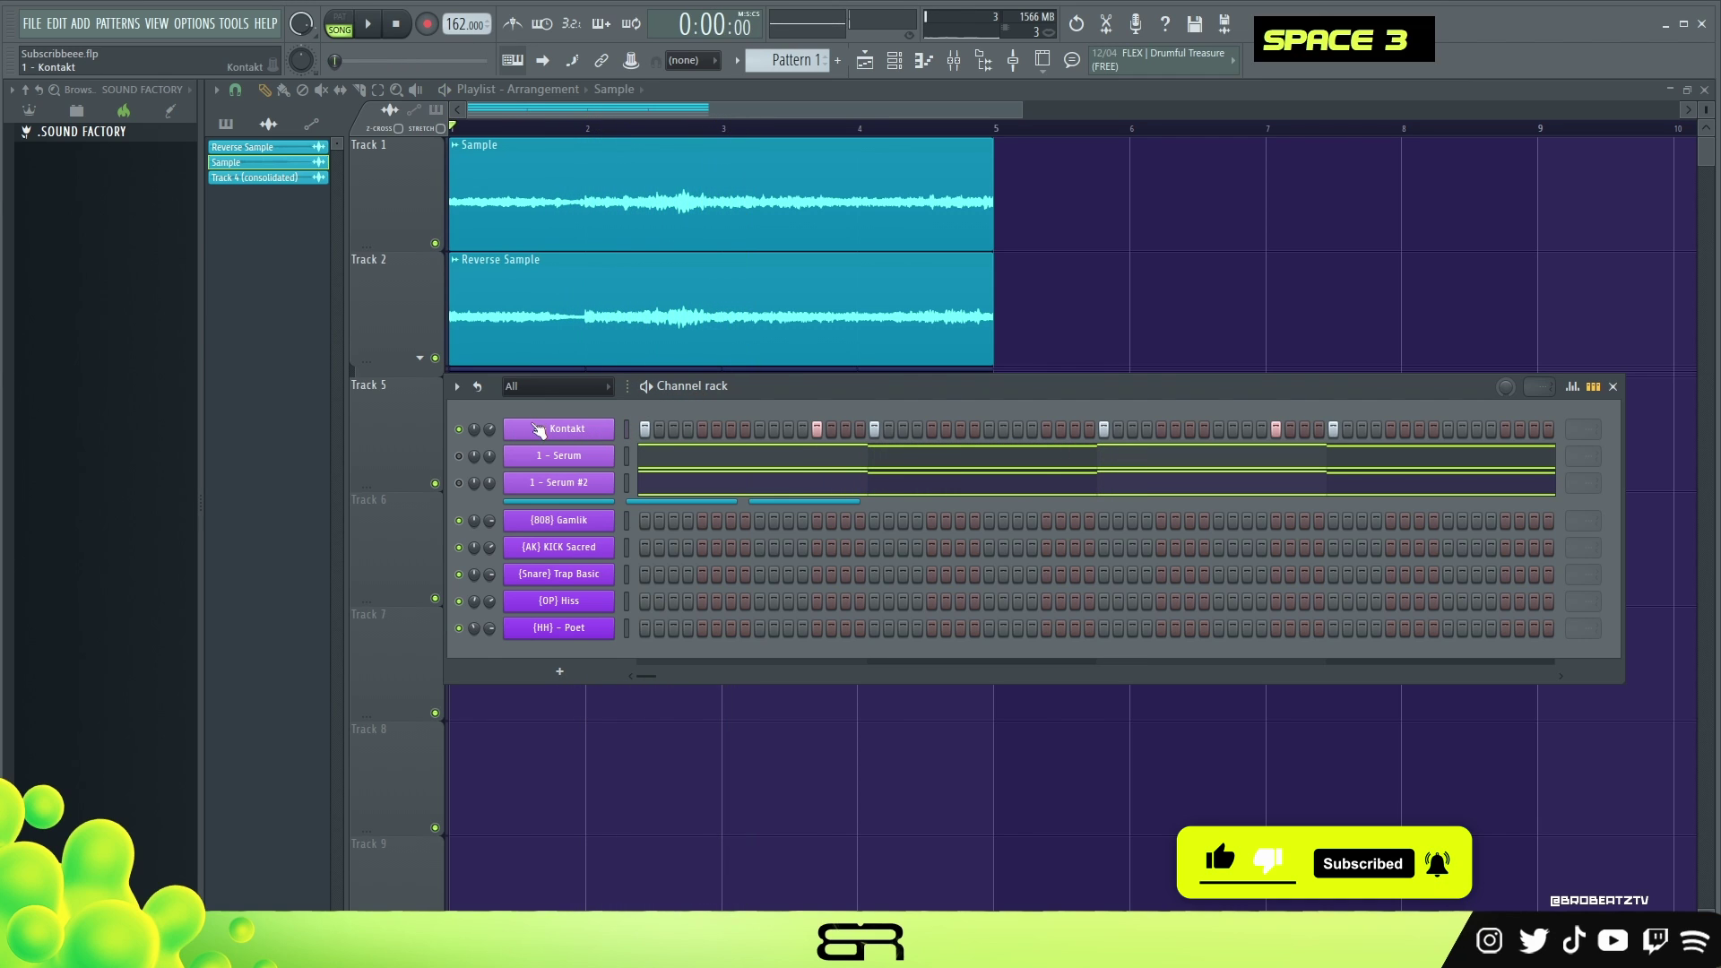
Open the (808) Gamlik channel in the piano roll and add a one-bar D#4 note at bar 1
right_click(596, 522)
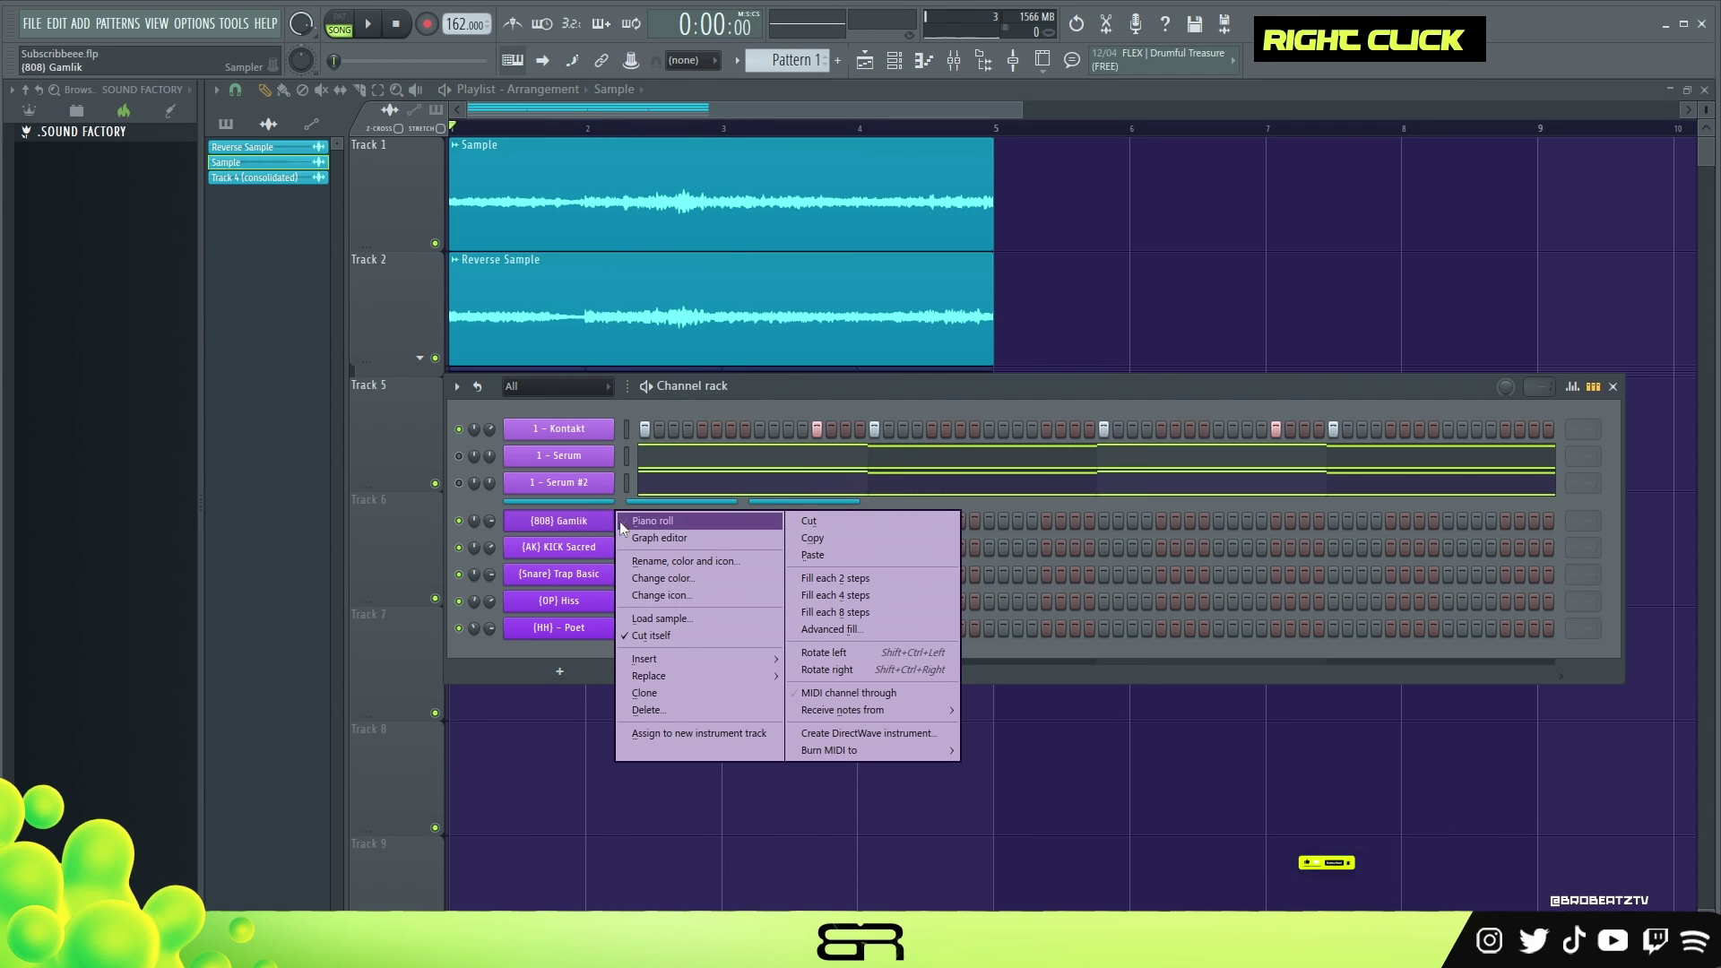
left_click(632, 521)
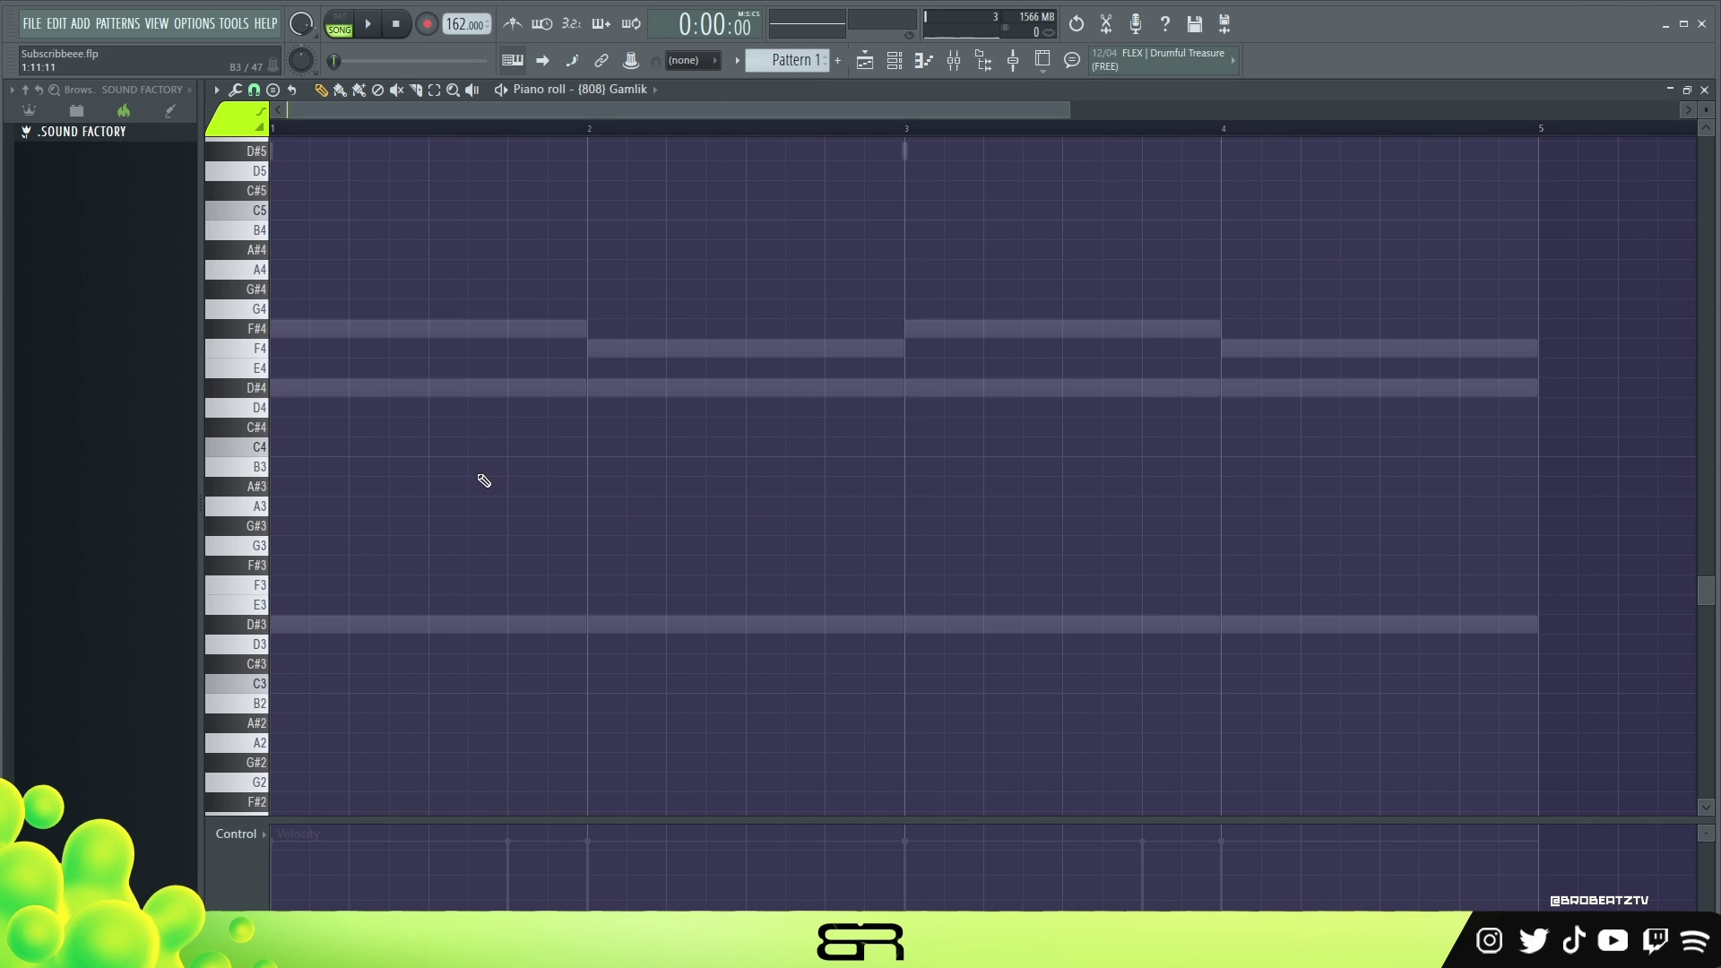
left_click(289, 385)
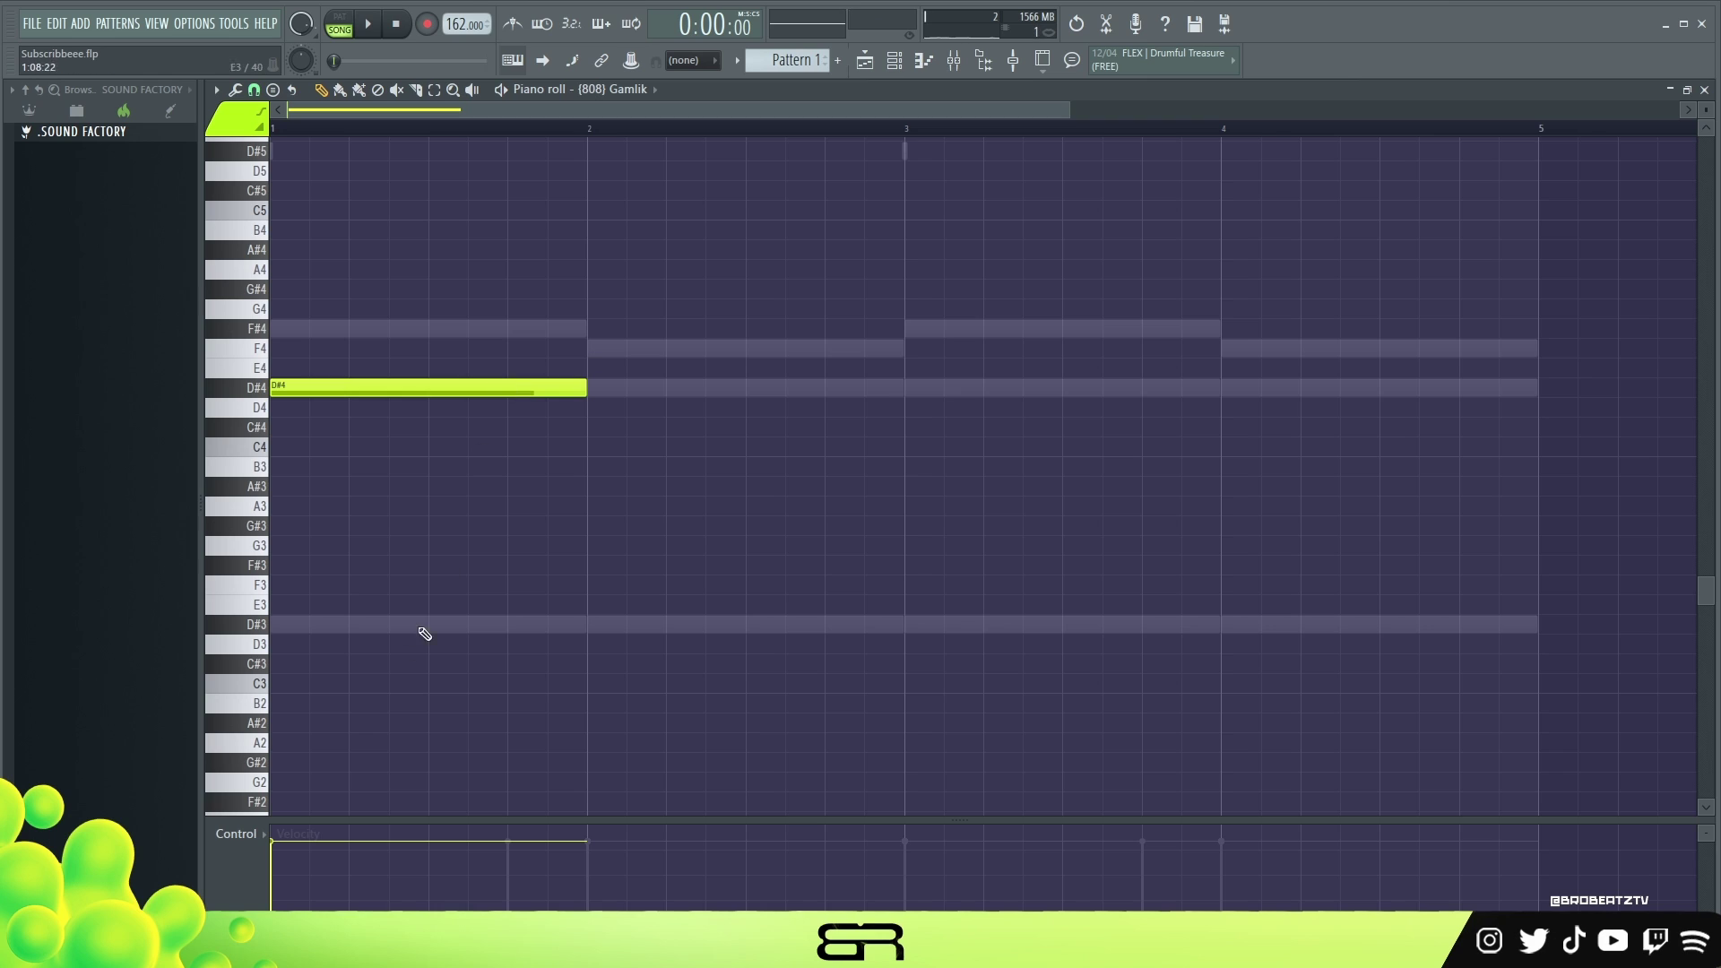
Raise the D#4 note's velocity to maximum and shorten the note to two steps
left_click_drag(304, 849, 292, 810)
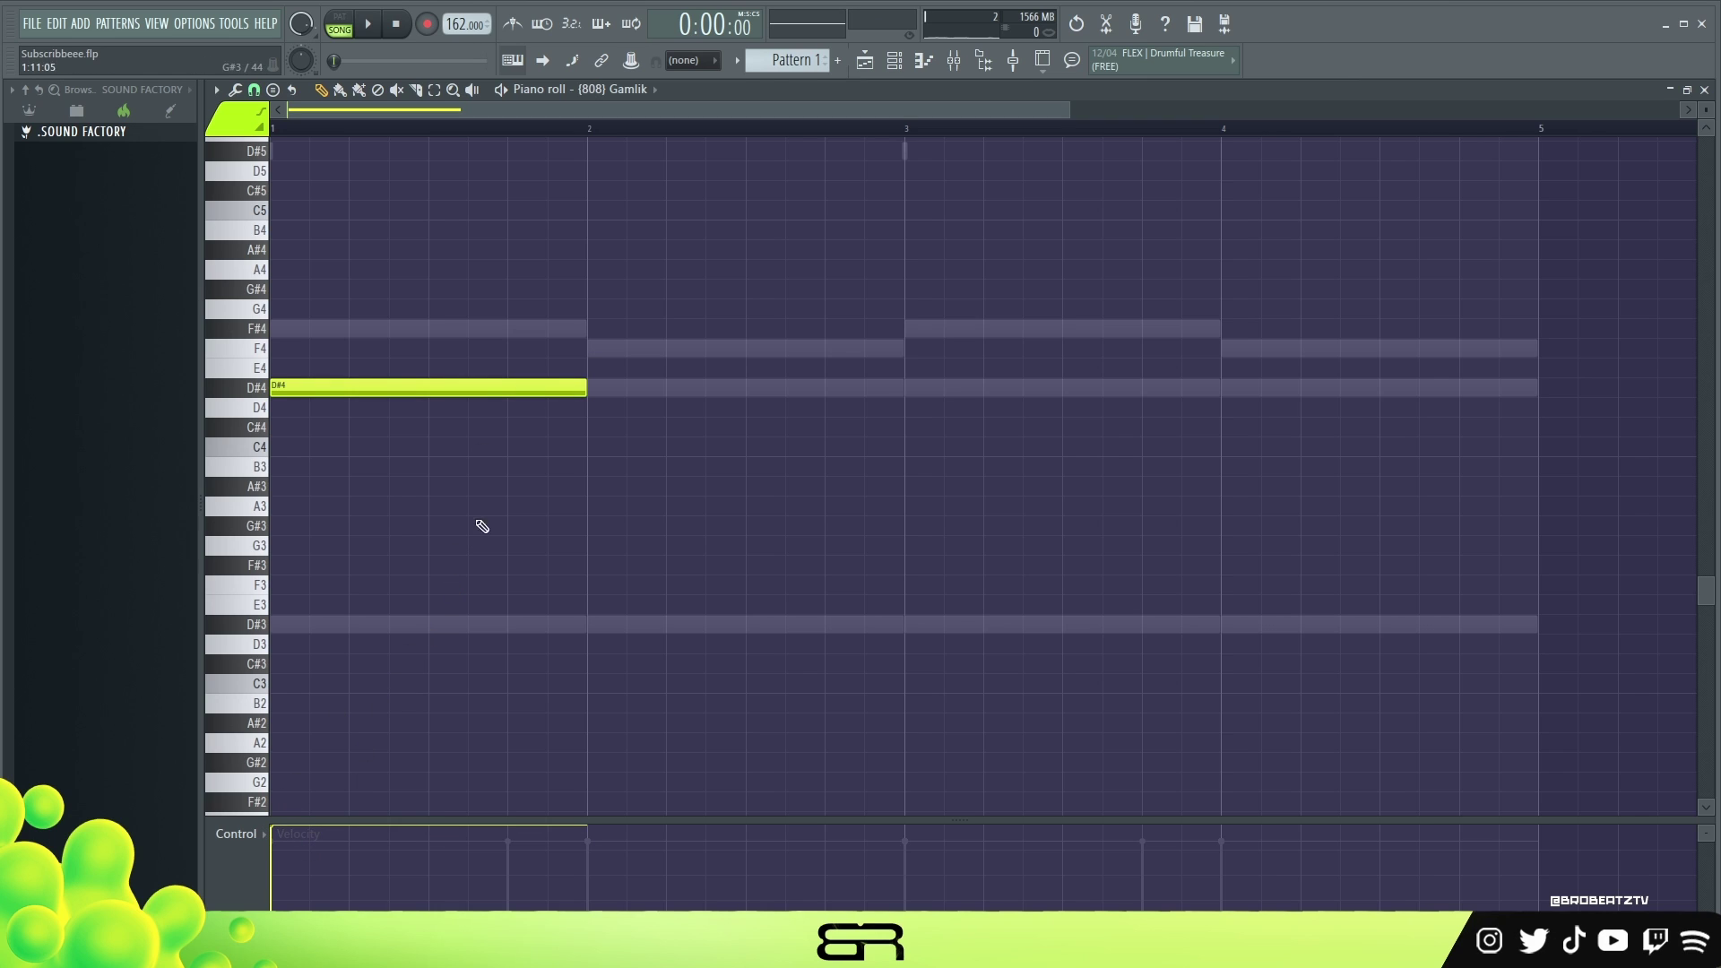
left_click(593, 398, "ctrl")
right_click(354, 511)
key("space")
key("space")
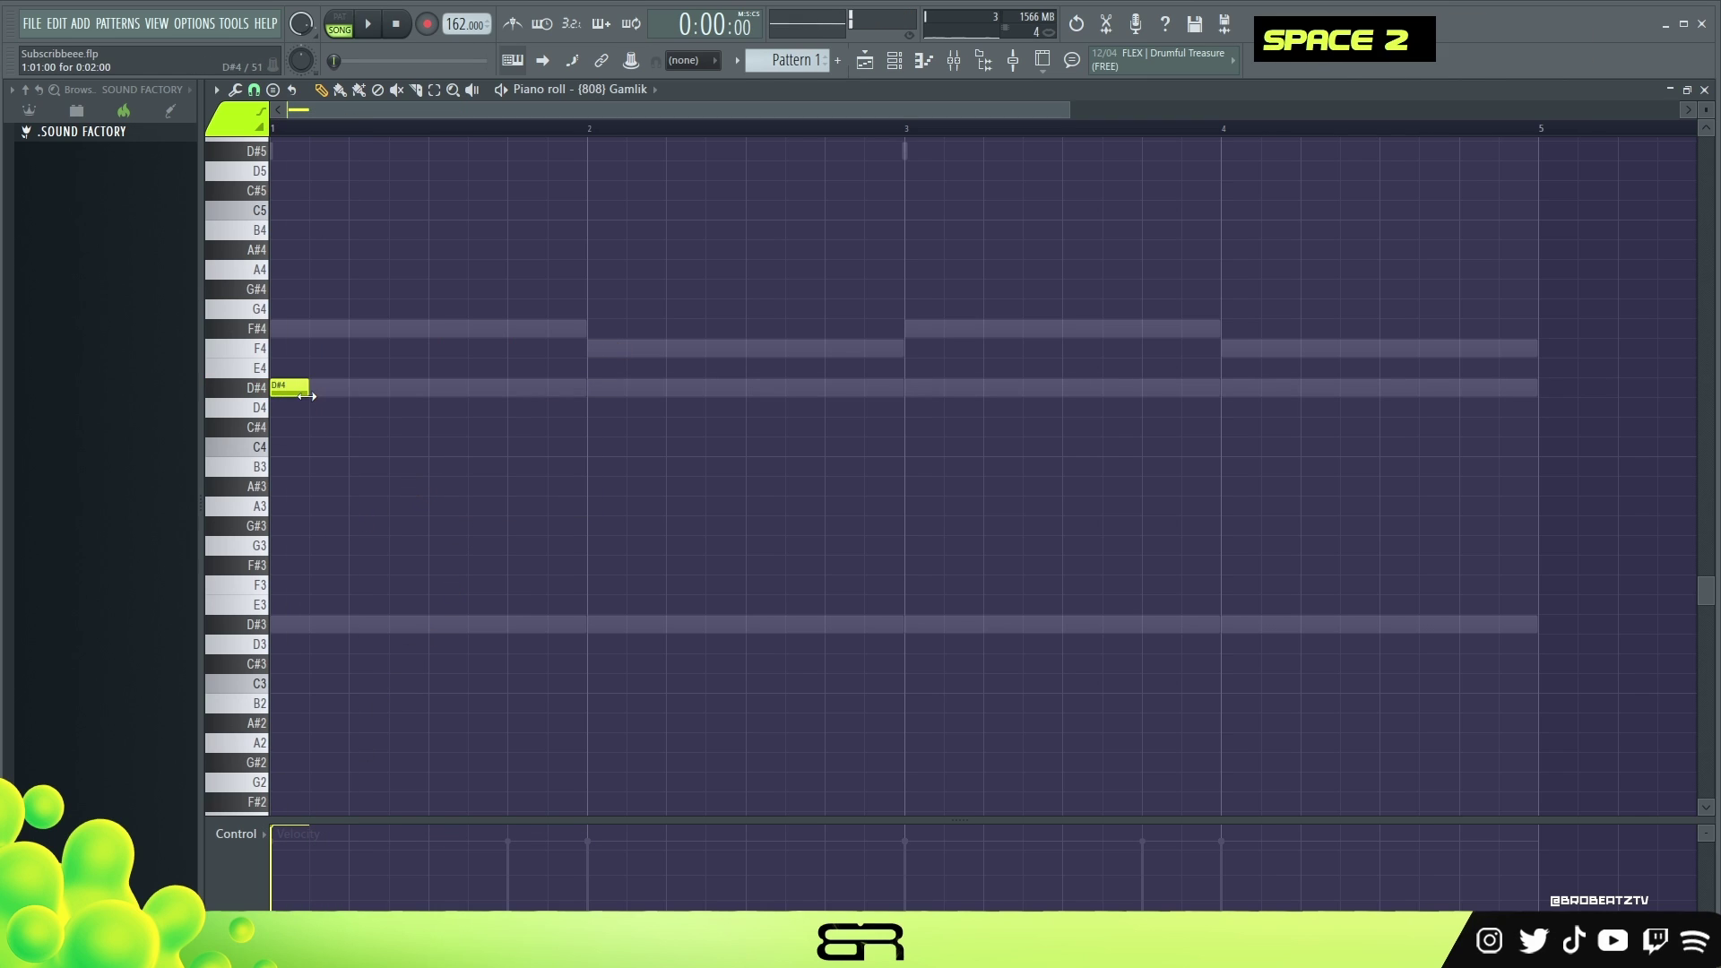
Trim the D#4 note to a very short hit and add matching D#4 hits at steps 7 and 13 of bar 1
left_click(271, 394, "alt")
left_click(389, 389)
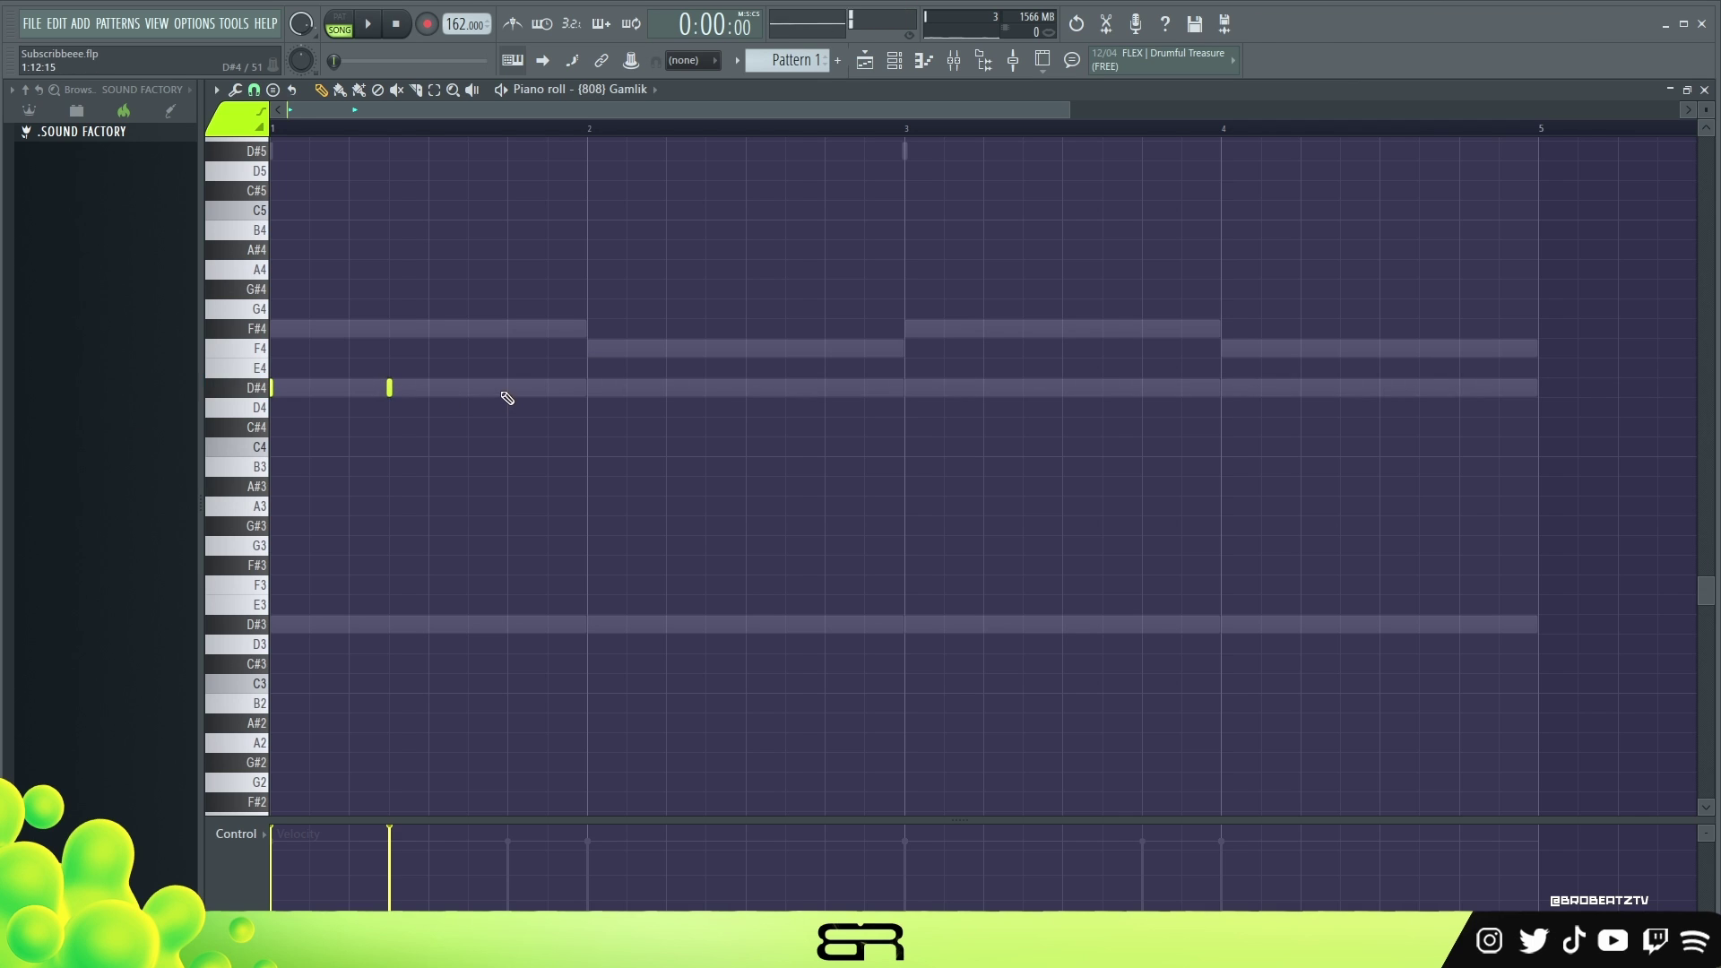
left_click(508, 388)
key("space")
key("space")
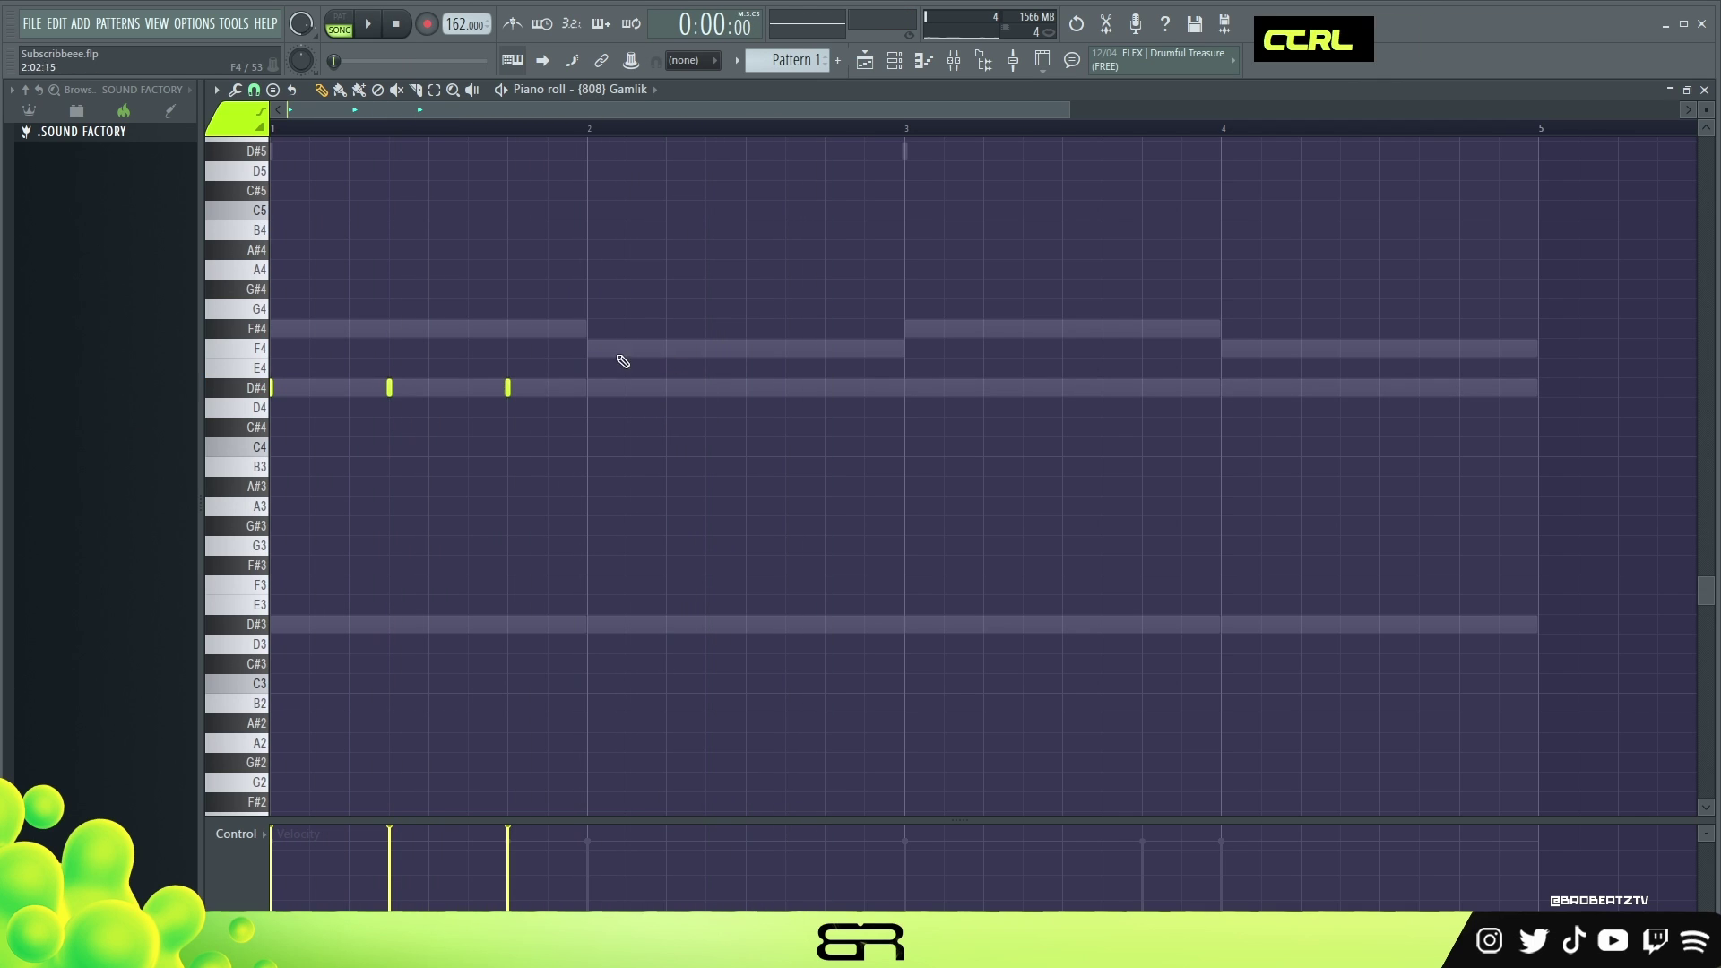
Duplicate the three bar 1 808 notes to the same positions in bar 3 and play the result back
key("ctrl+a")
left_click_drag(389, 388, 1023, 389)
key("space")
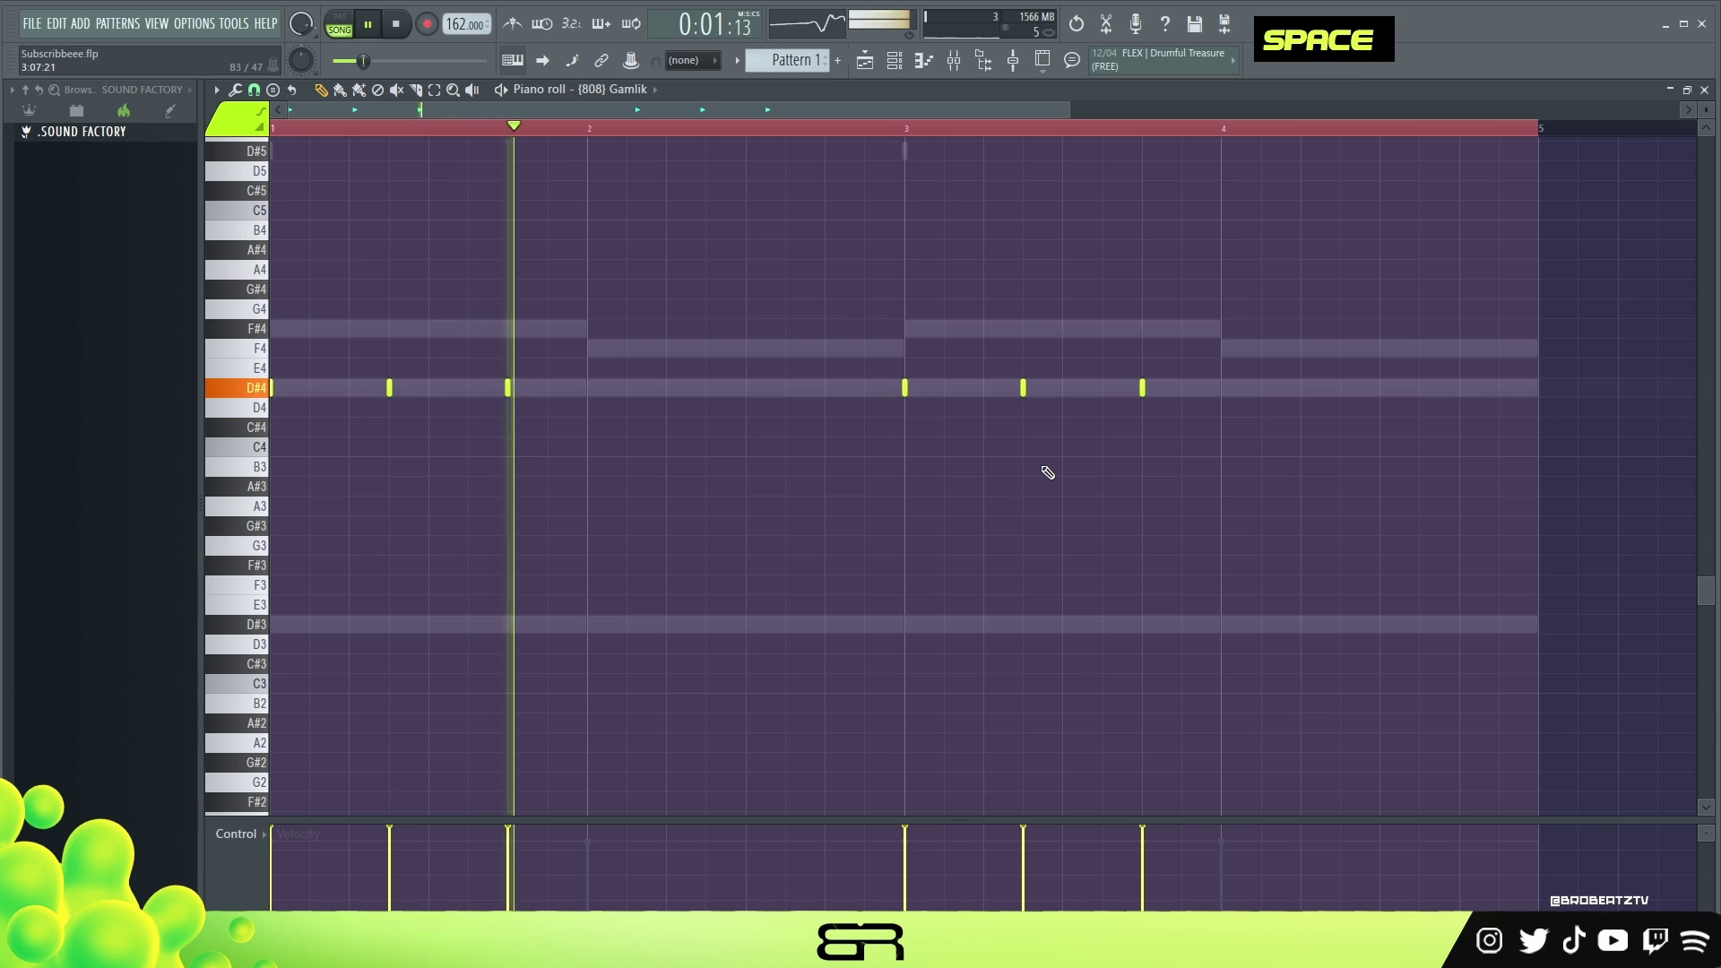
scroll(1045, 472, "up", 2)
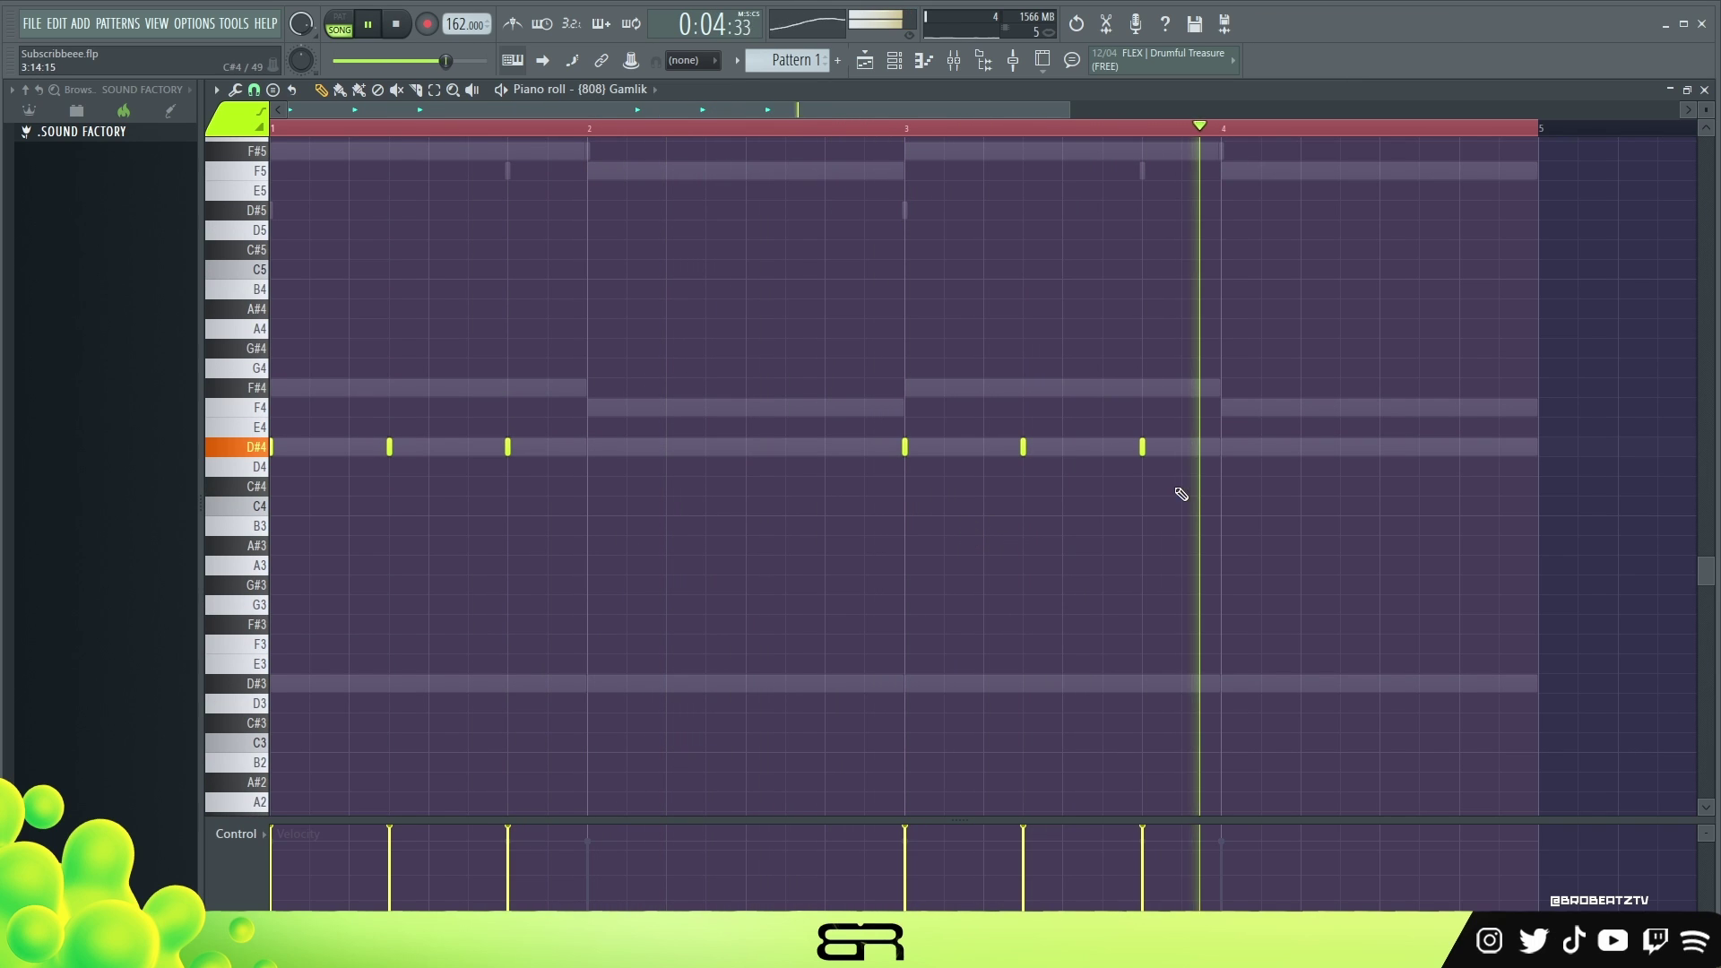
key("space")
Add a short F4 808 note at step 13 of bar 4 and audition it
left_click(1459, 447)
left_click_drag(1462, 446, 1462, 409)
key("space")
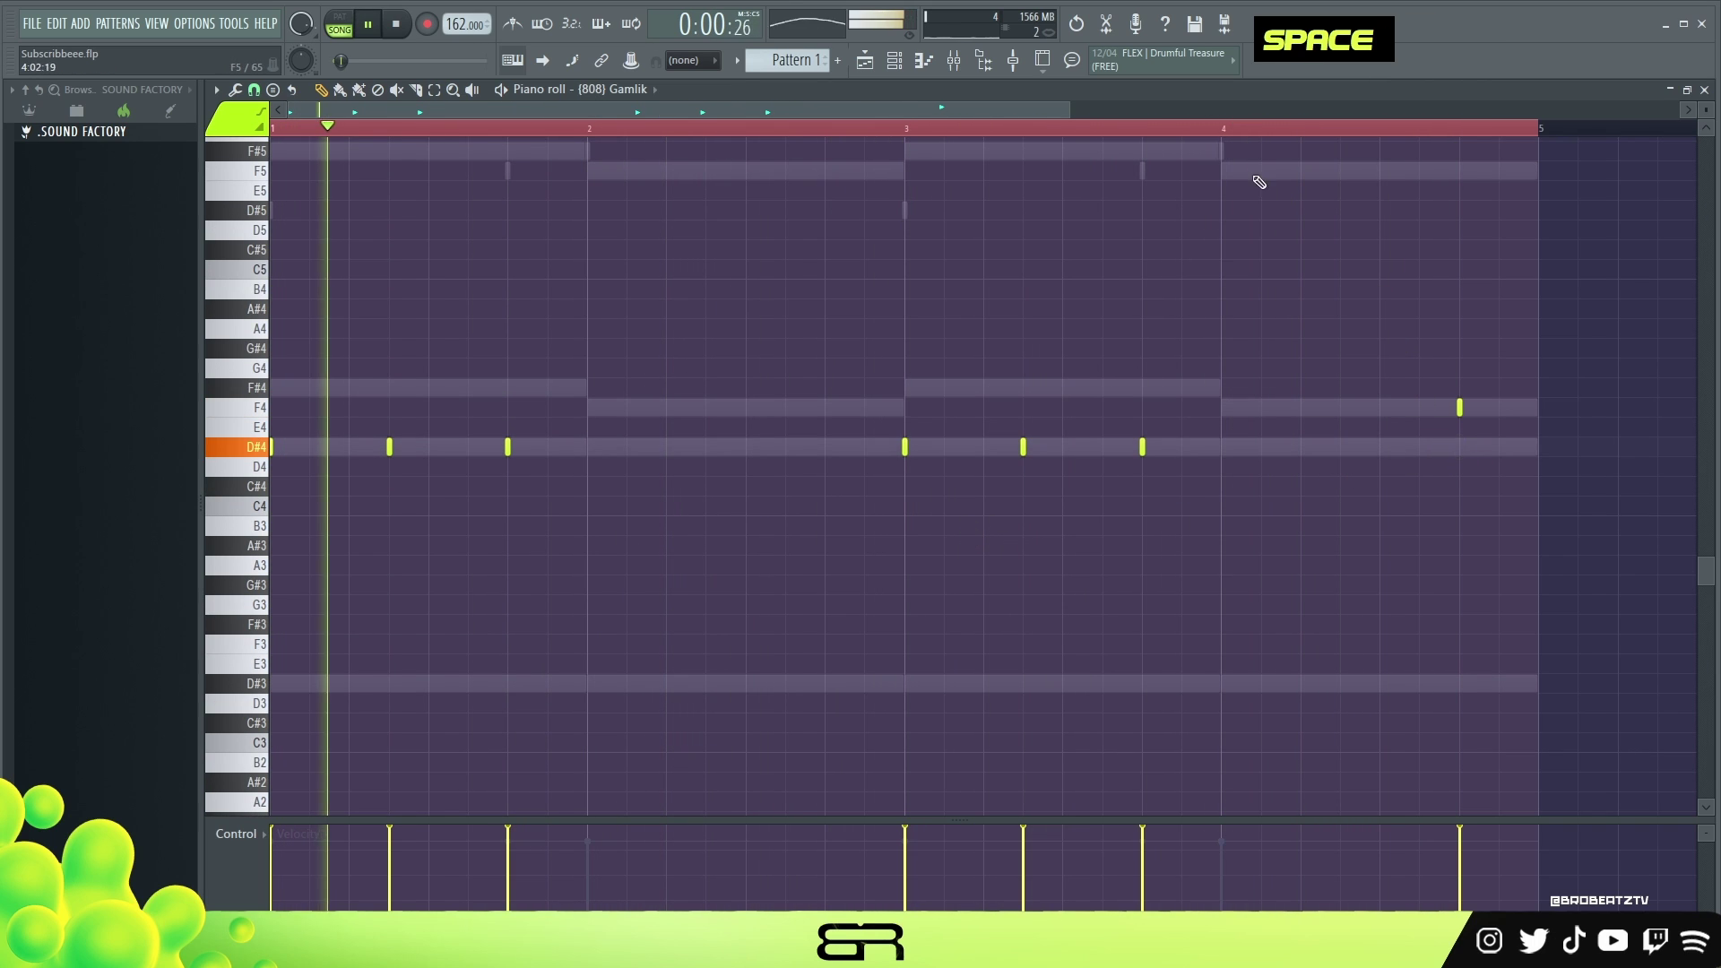
key("space")
key("space")
Try other pitches for the last 808 note in bar 4 during playback and settle it on B3
left_click_drag(1461, 410, 1434, 313)
key("space")
key("space")
key("space")
key("space")
key("ctrl+Down")
right_click(1399, 275)
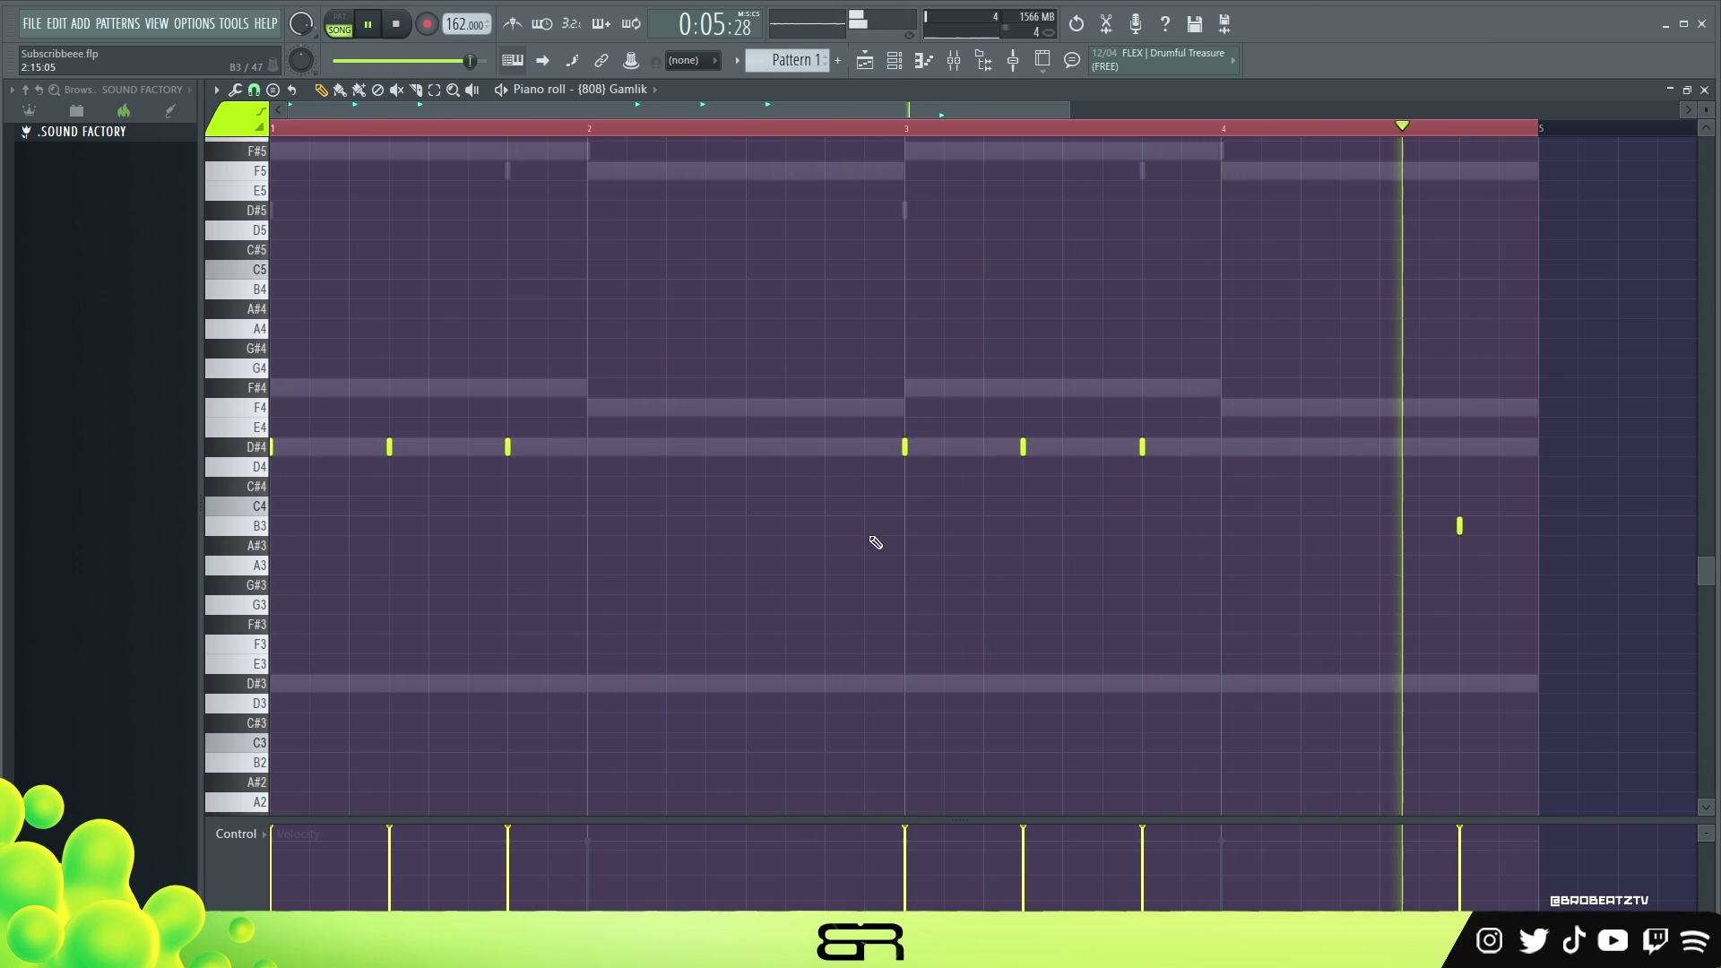
key("space")
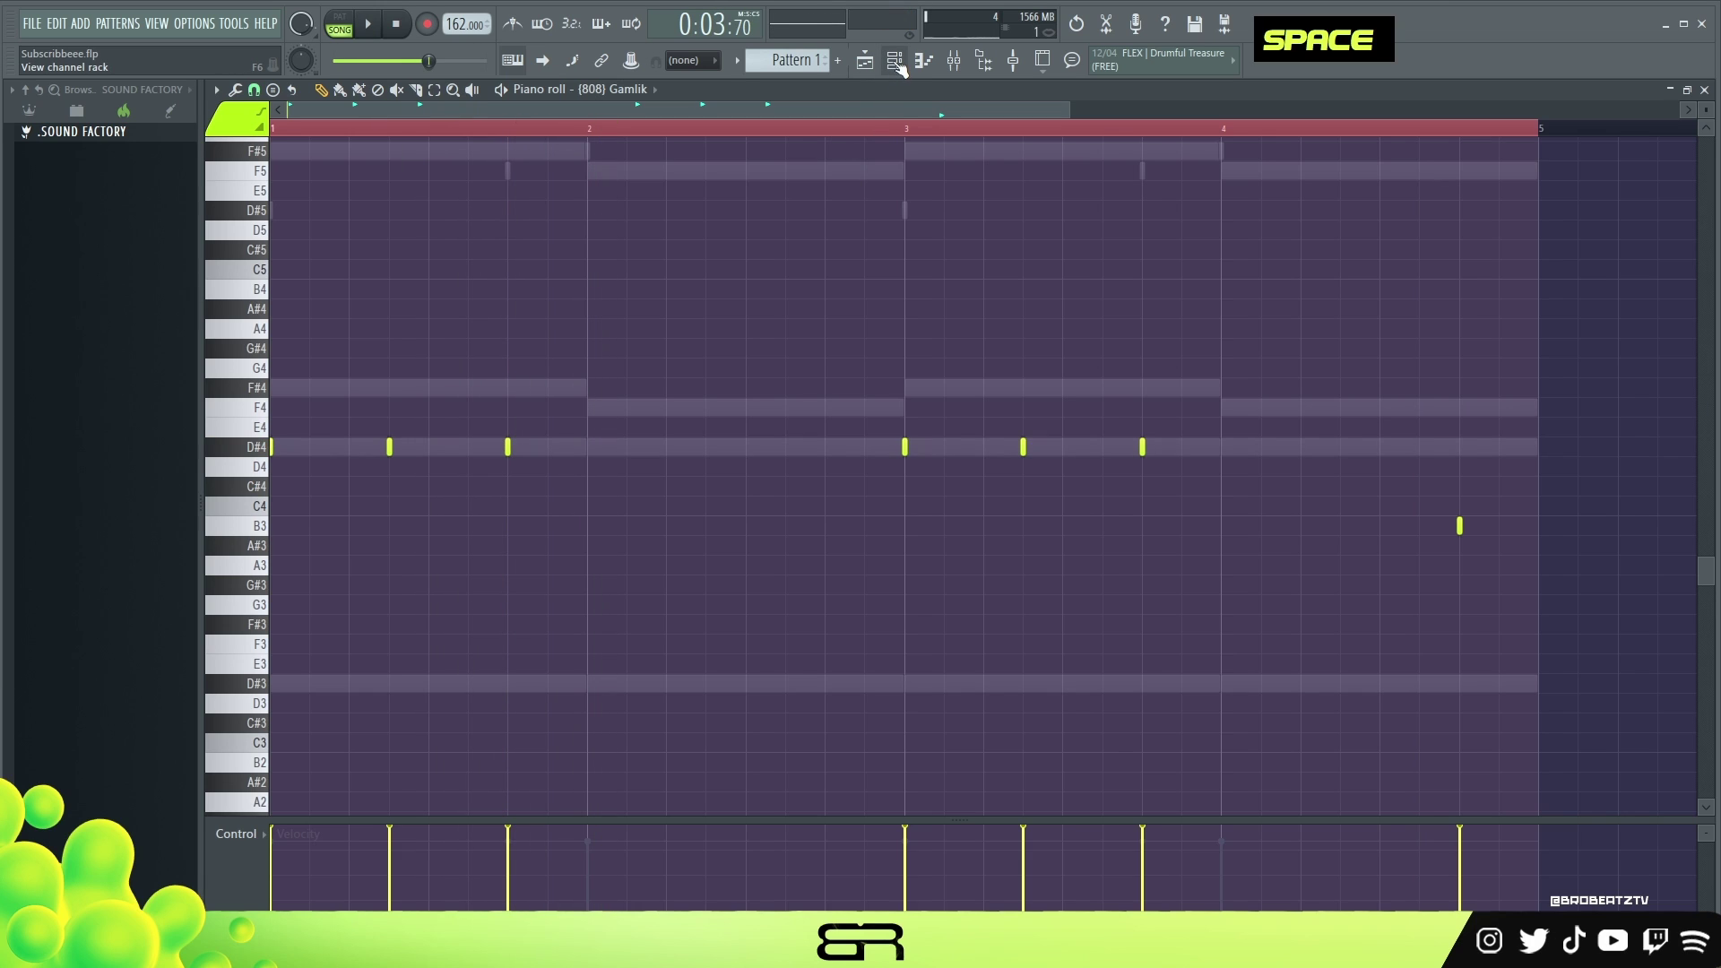
double_click(886, 125)
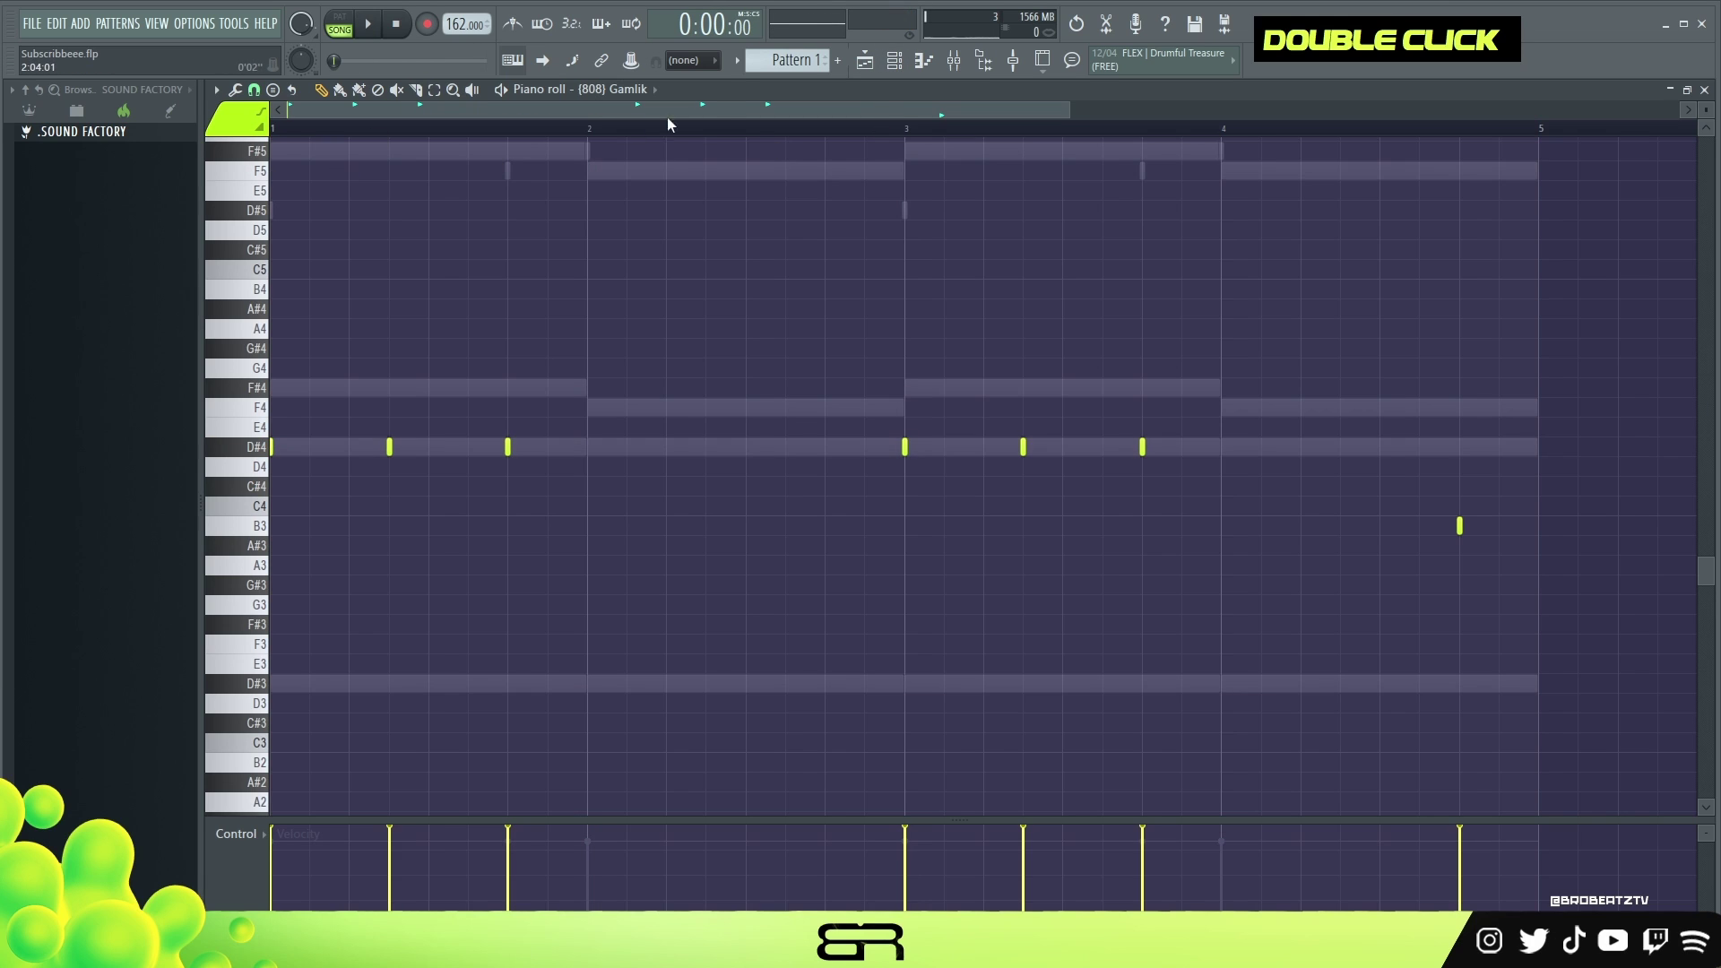
Copy the (808) Gamlik notes and paste them into the (AK) KICK Sacred channel
left_click(894, 60)
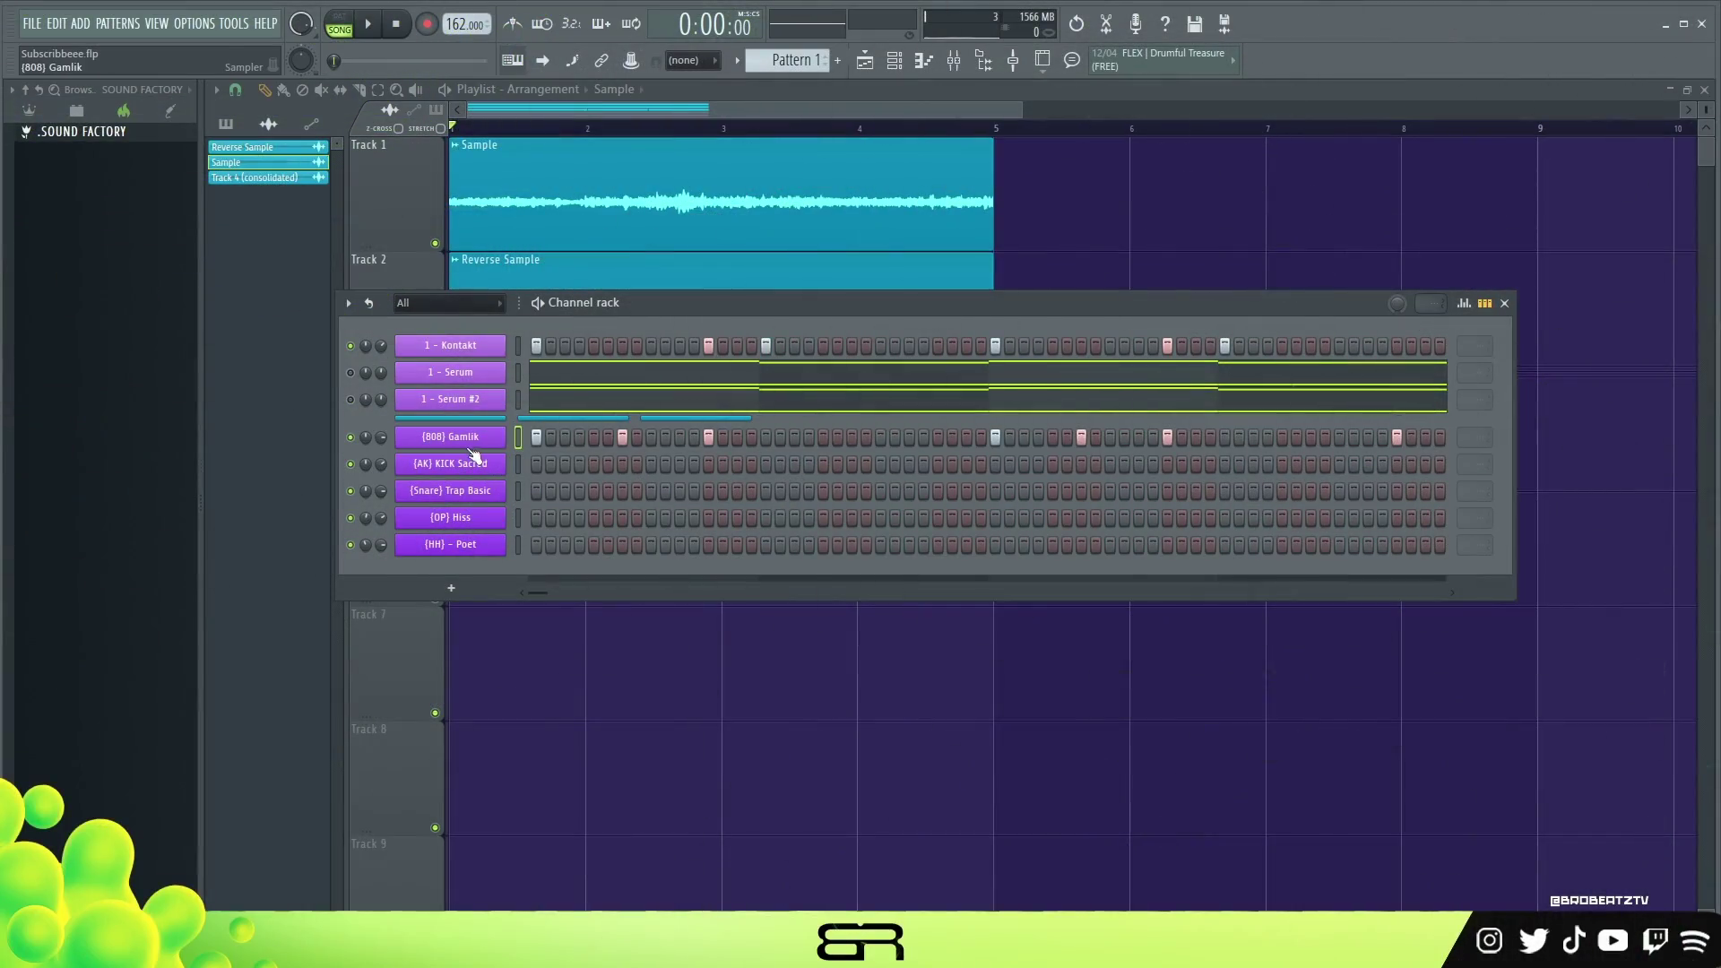
right_click(503, 436)
left_click(664, 445)
right_click(507, 462)
left_click(723, 492)
Try the (AK) KICK Sacred notes an octave higher in the piano roll, comparing both pitches in playback
right_click(520, 455)
left_click(556, 460)
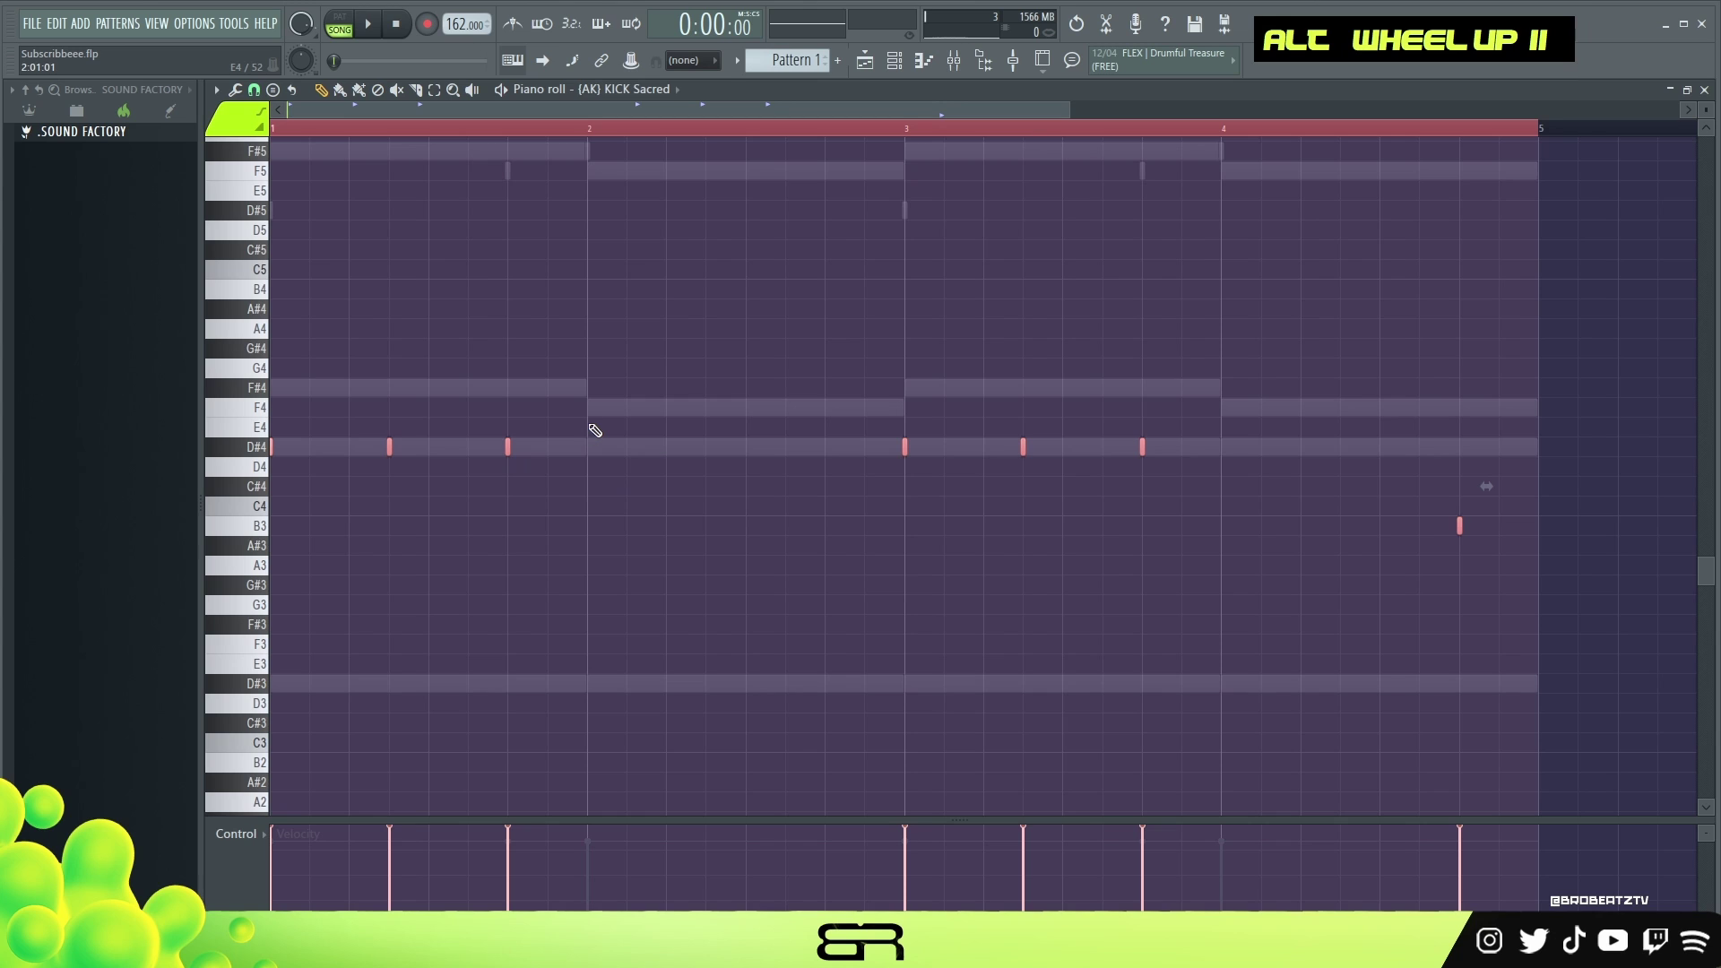
key("space")
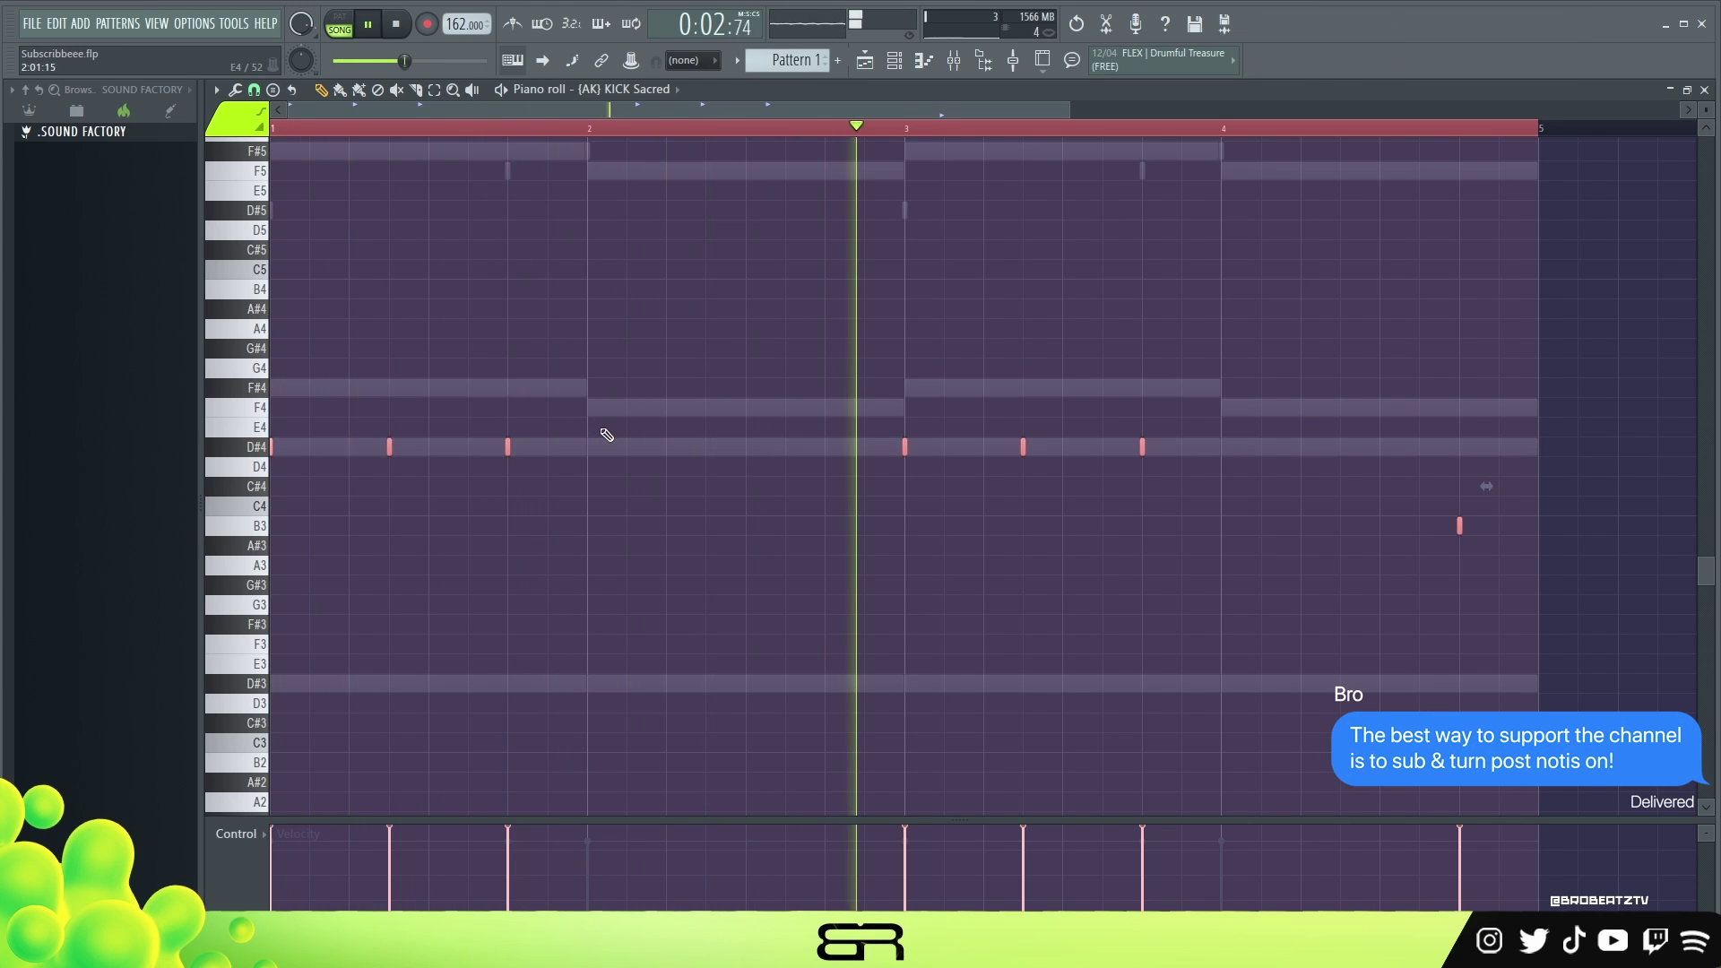
key("space")
key("space")
key("ctrl+Up")
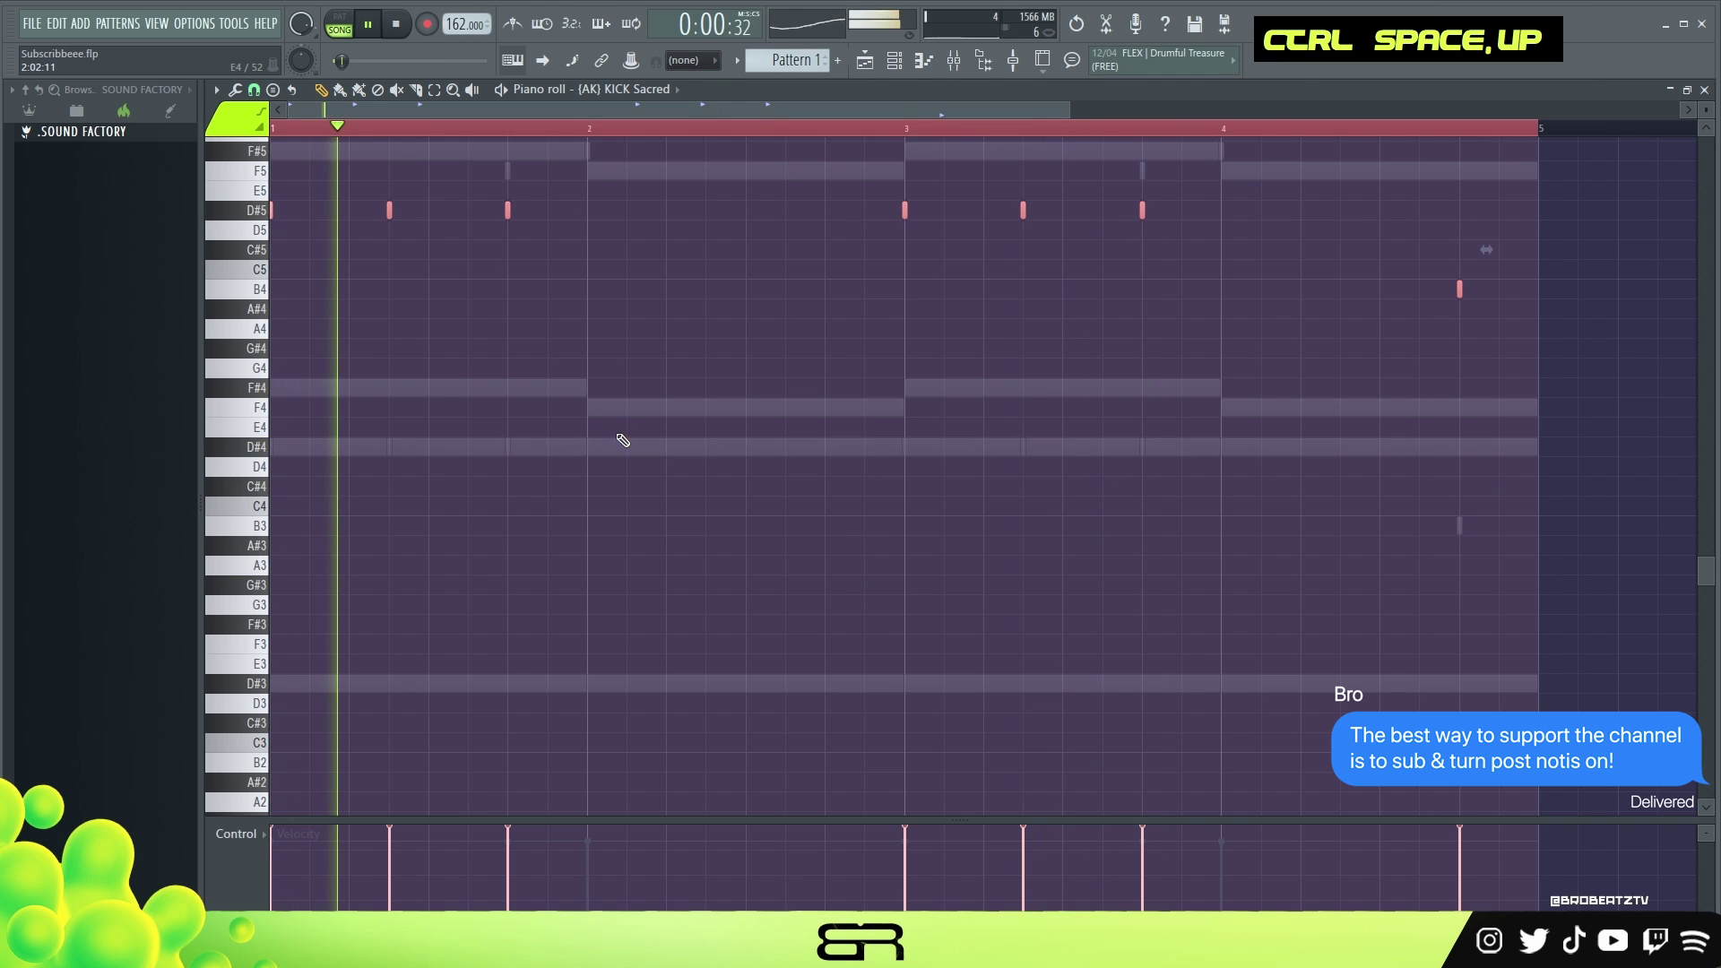
key("space")
key("ctrl+Down")
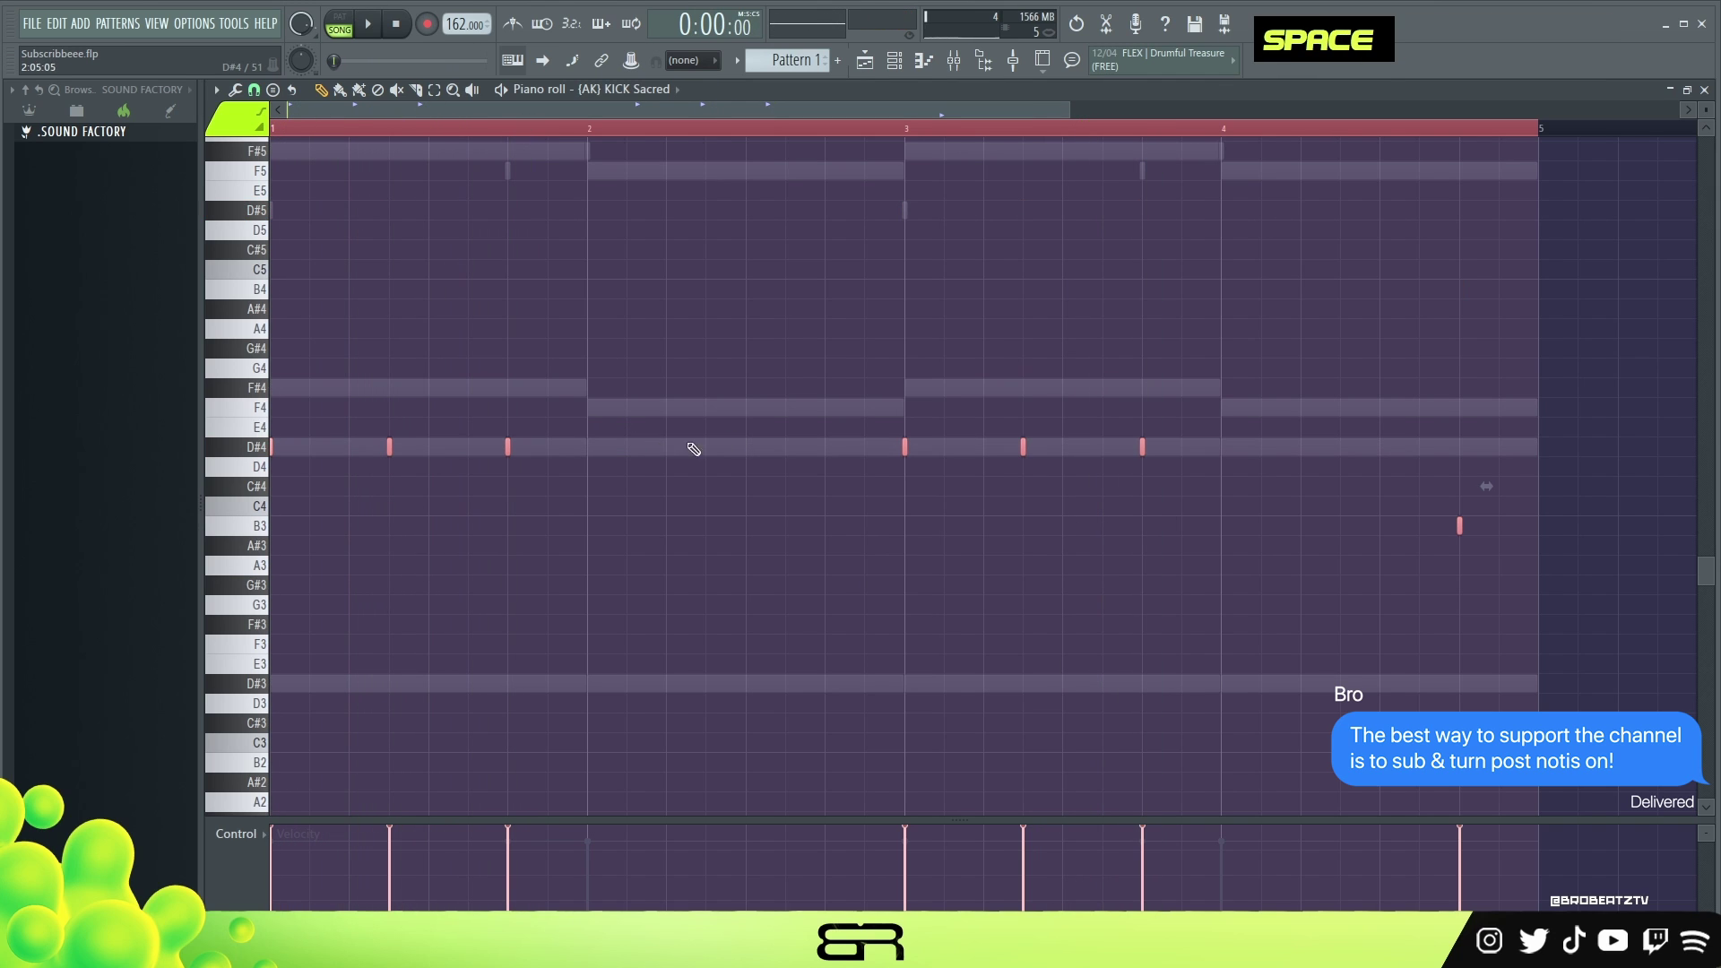
key("space")
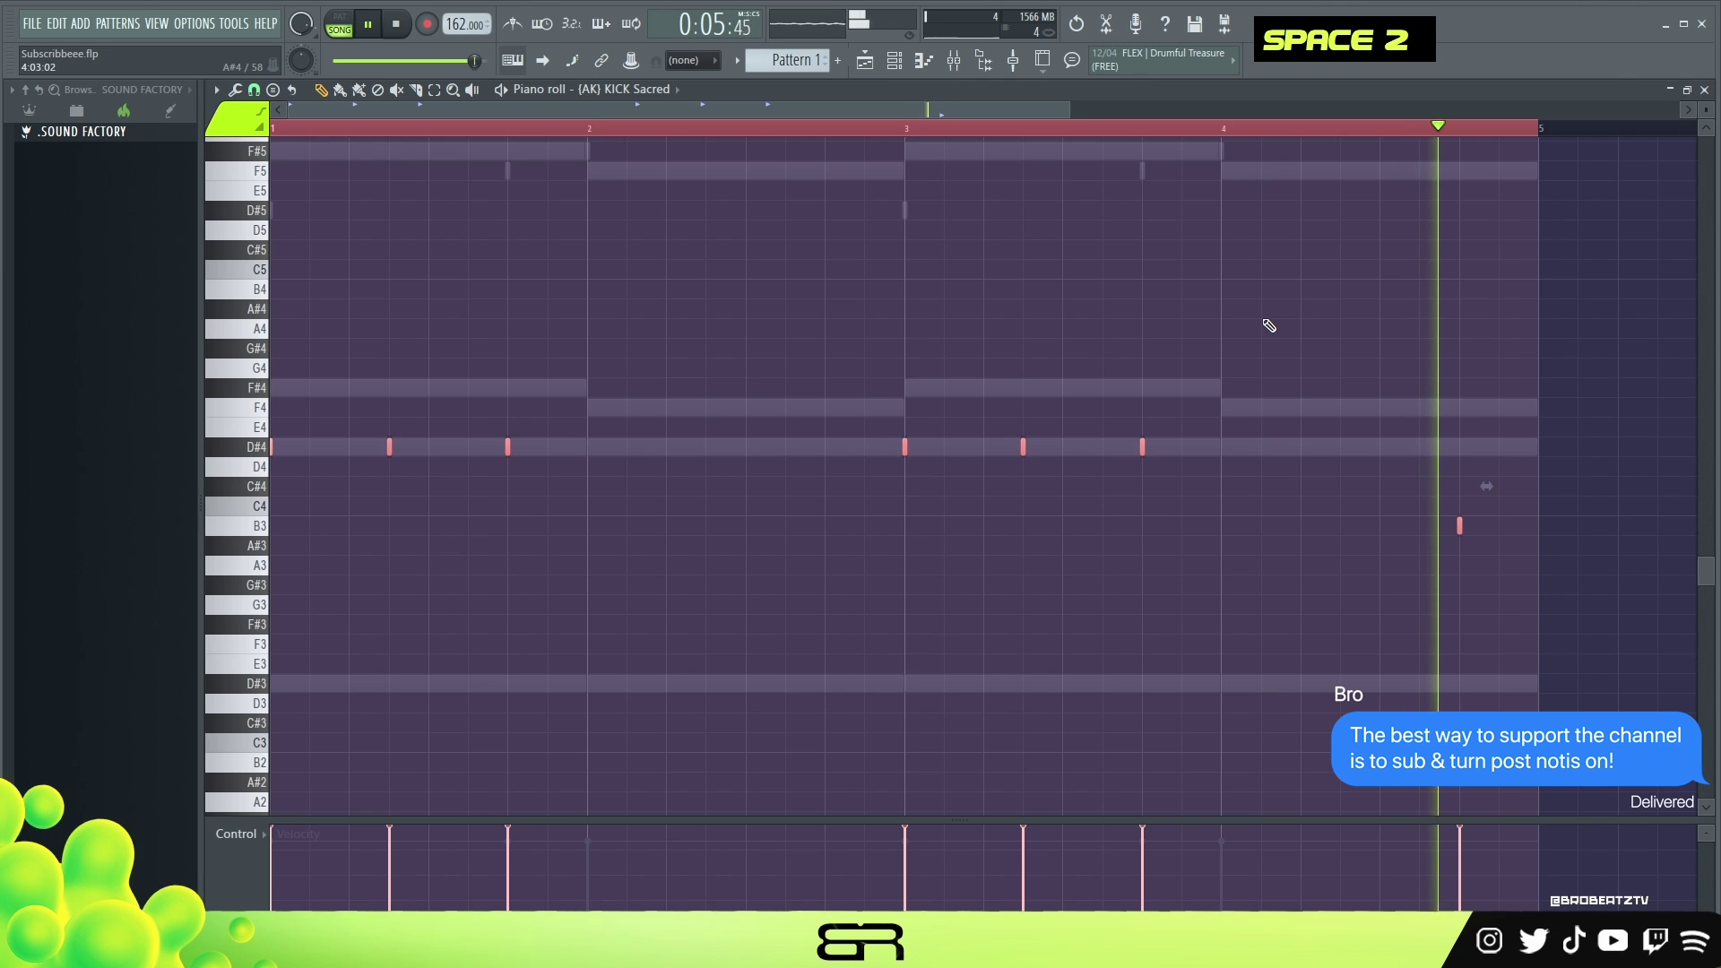
key("space")
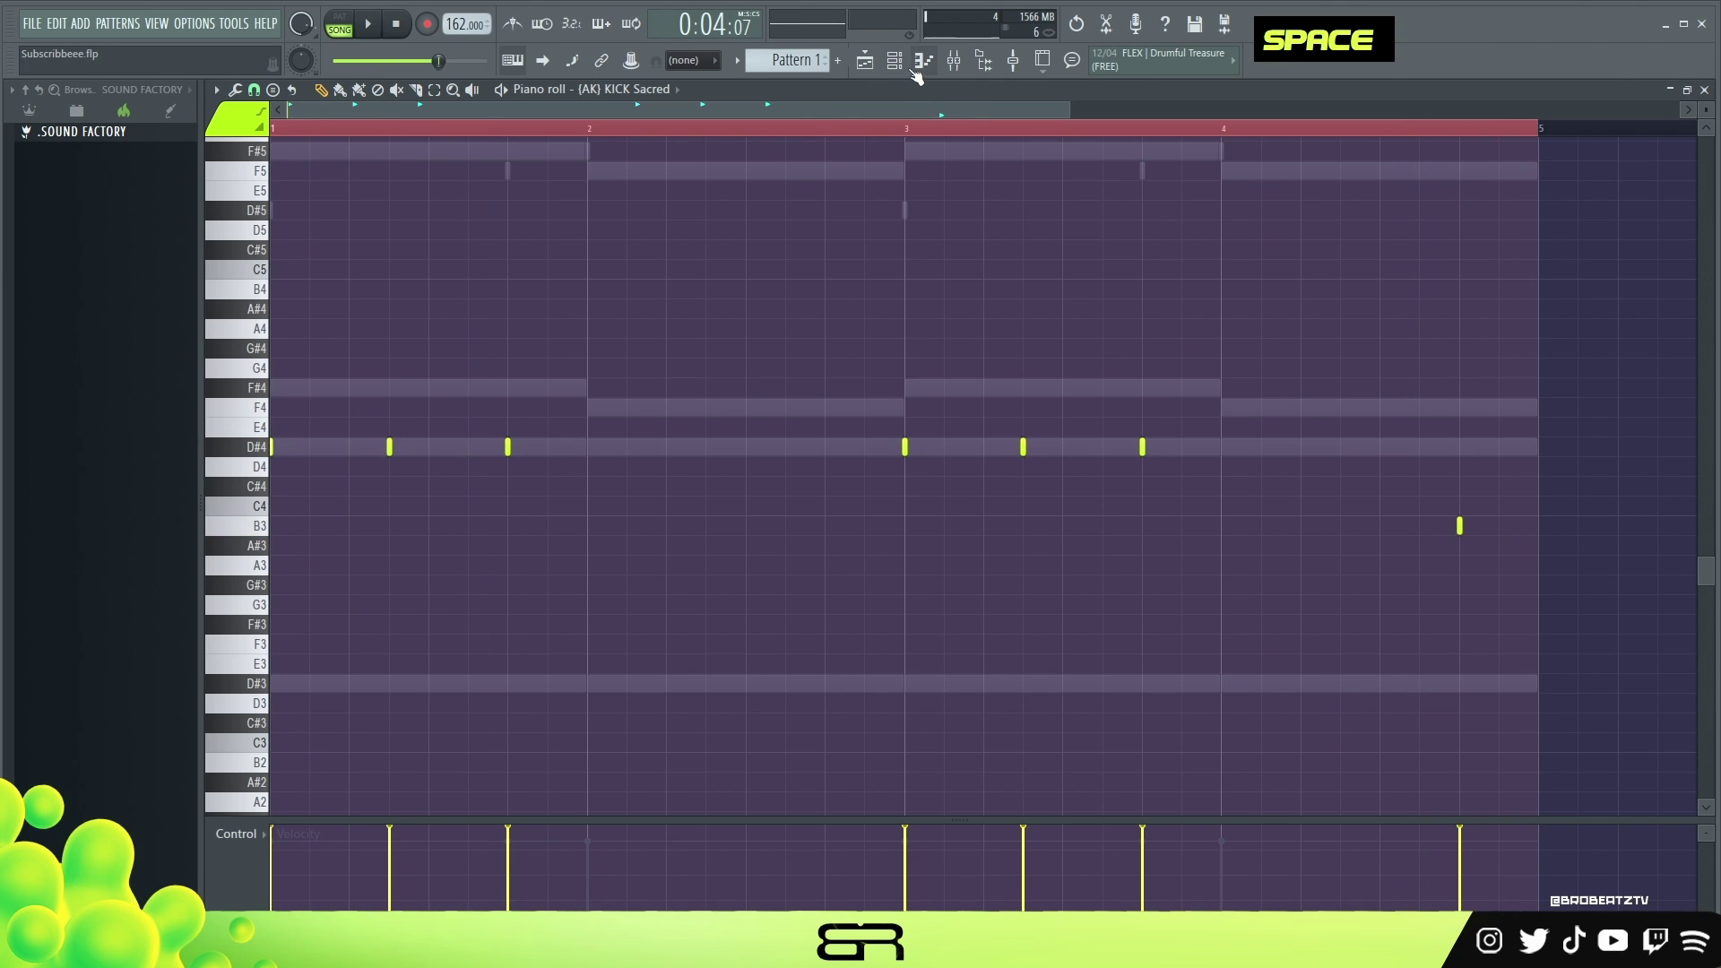
Place a (Snare) Trap Basic hit on step 9 of each of the four bars and start playback
left_click(884, 74)
double_click(608, 385)
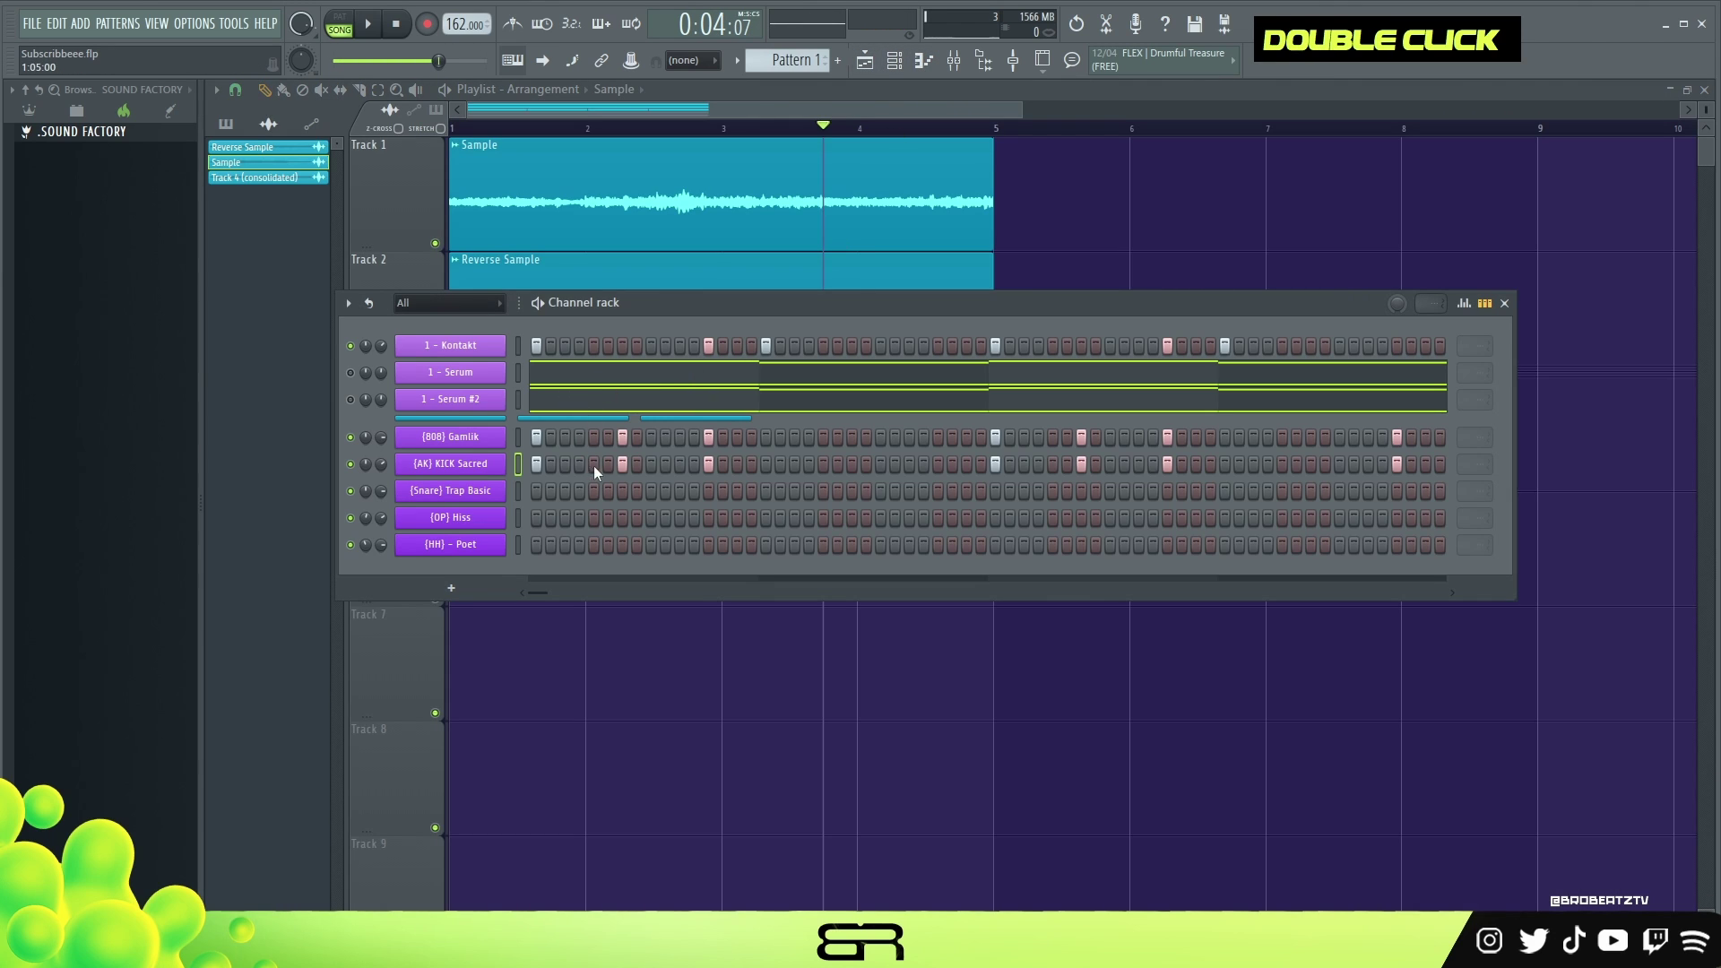
left_click(652, 491)
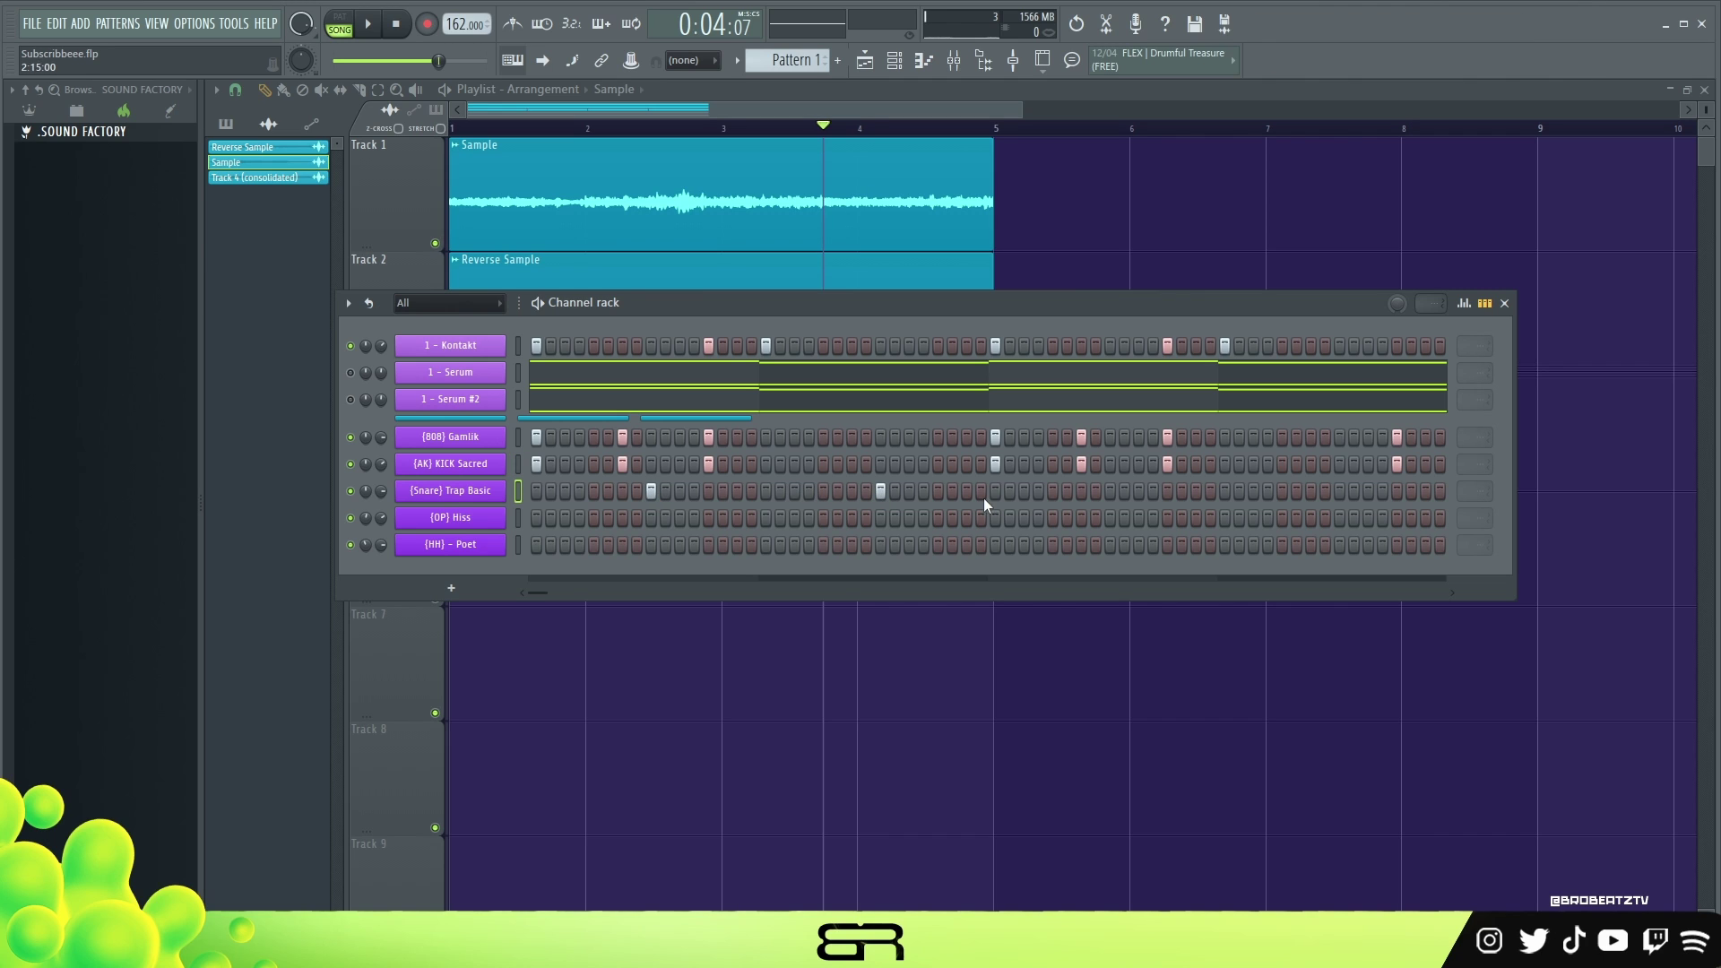
left_click(1340, 492)
key("space")
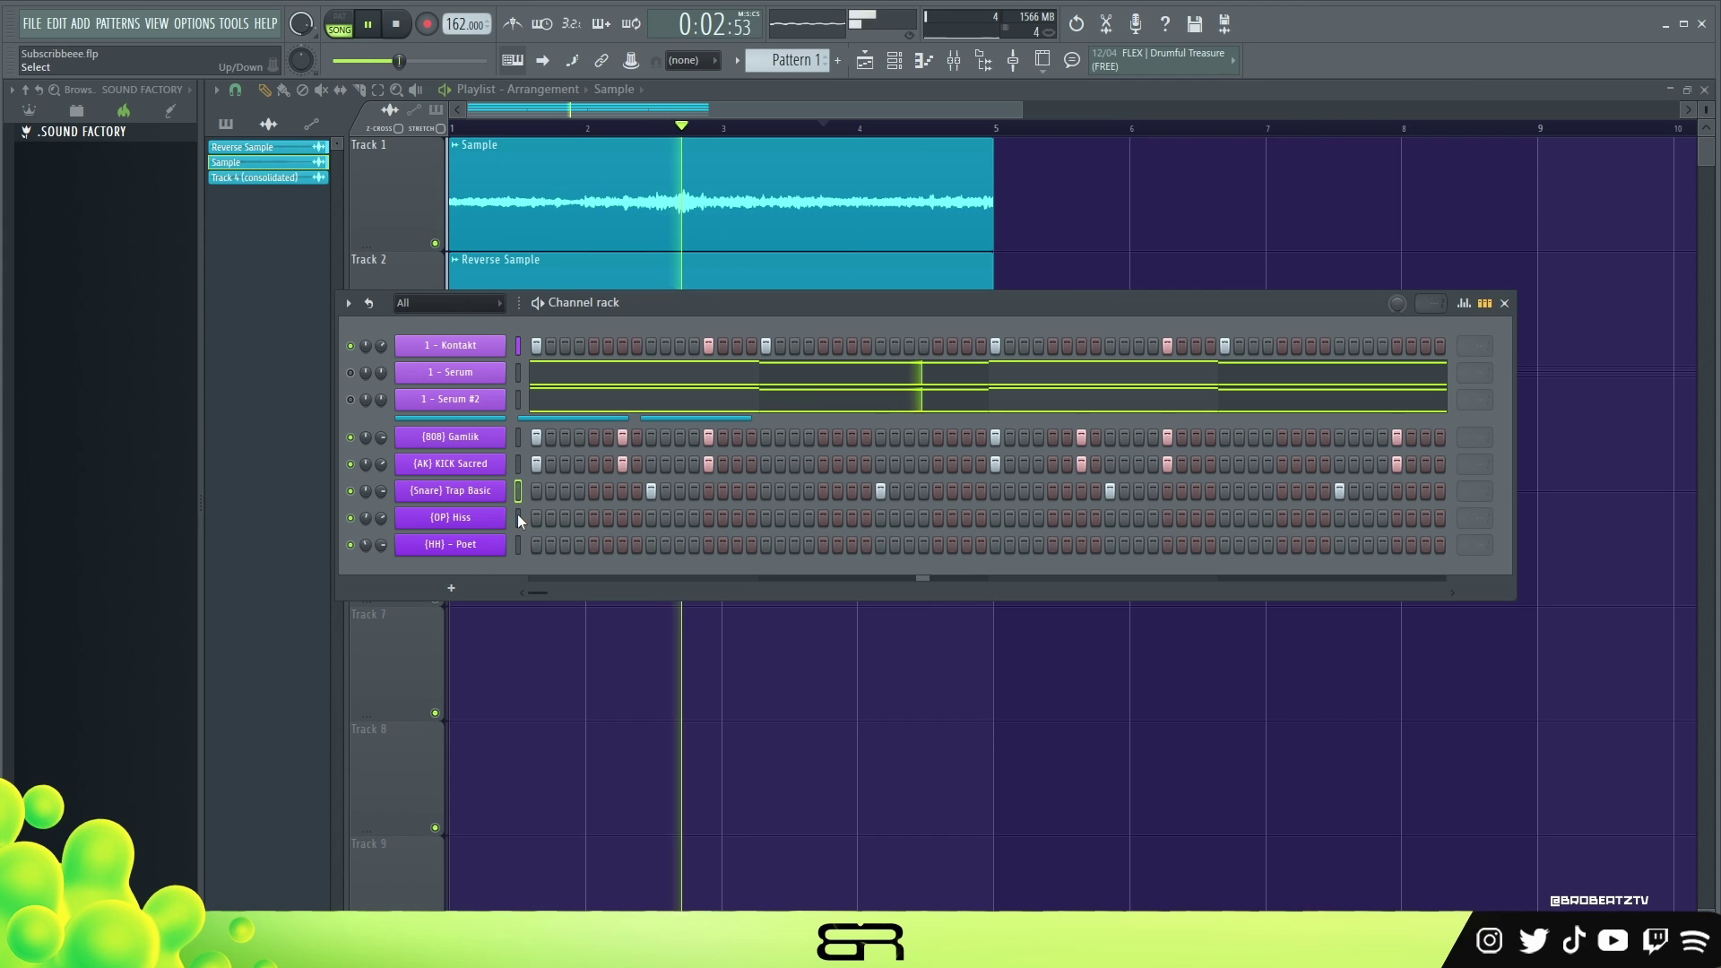
Adjust the velocity of the (Snare) Trap Basic notes in the piano roll and return to the channel rack
right_click(486, 493)
left_click(529, 492)
scroll(543, 488, "up", 2, "alt")
scroll(646, 442, "down", 1, "alt")
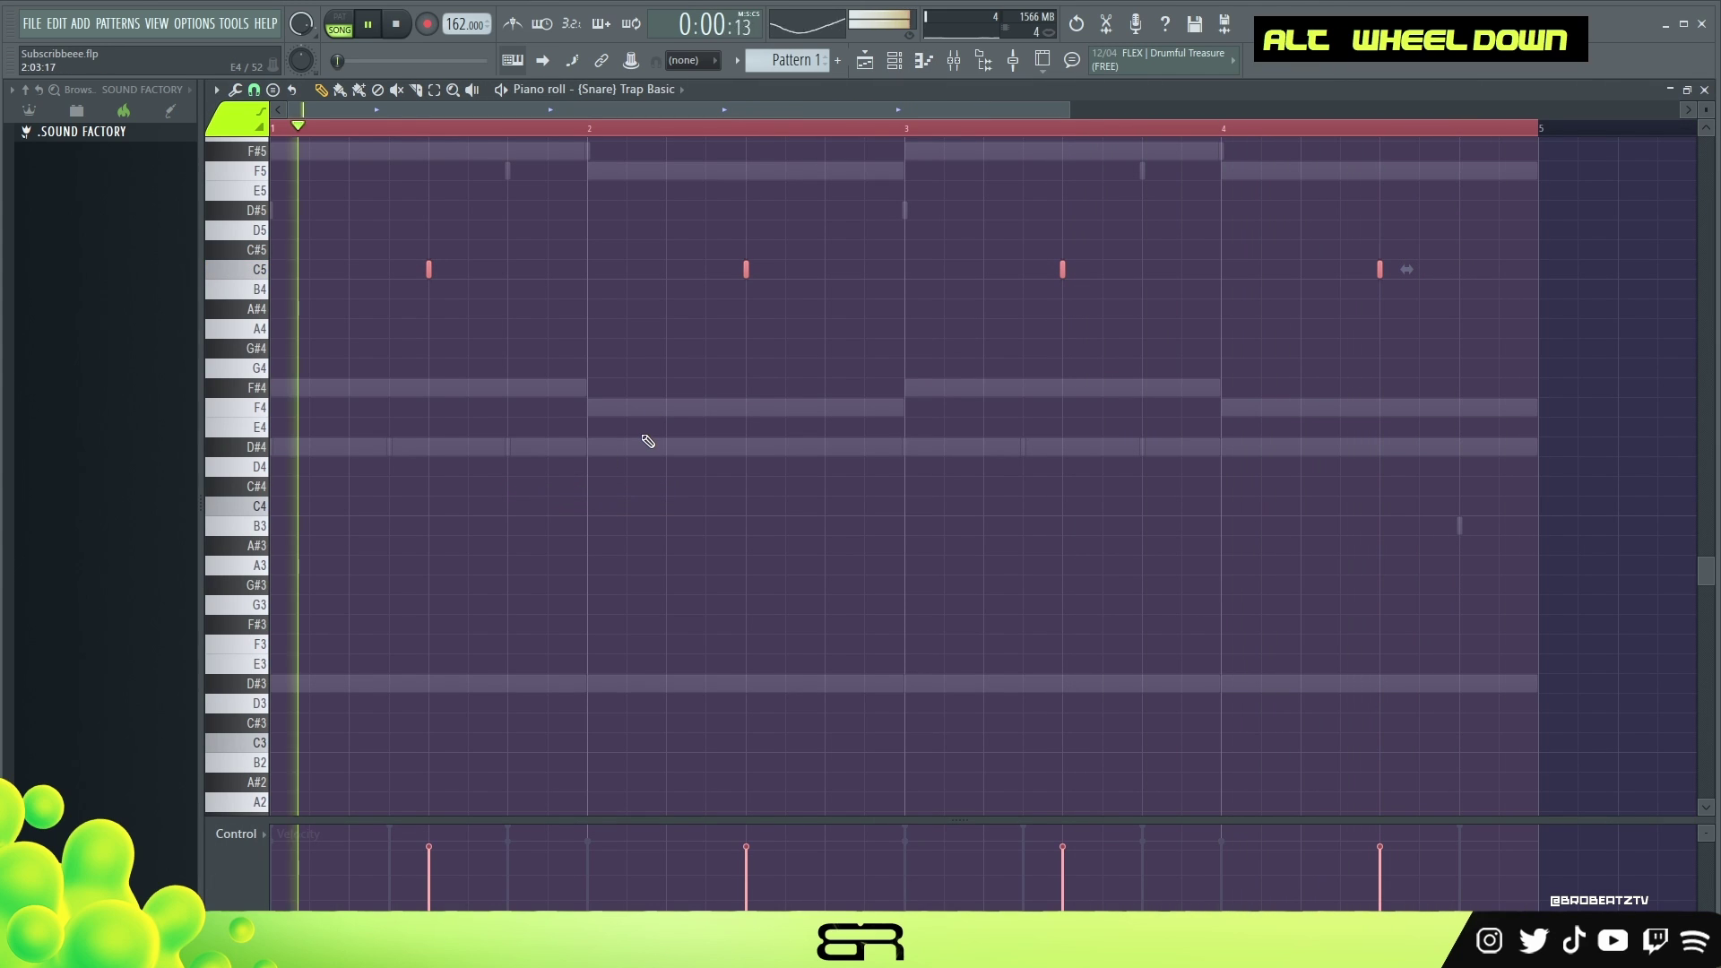
double_click(676, 387)
key("space")
key("space")
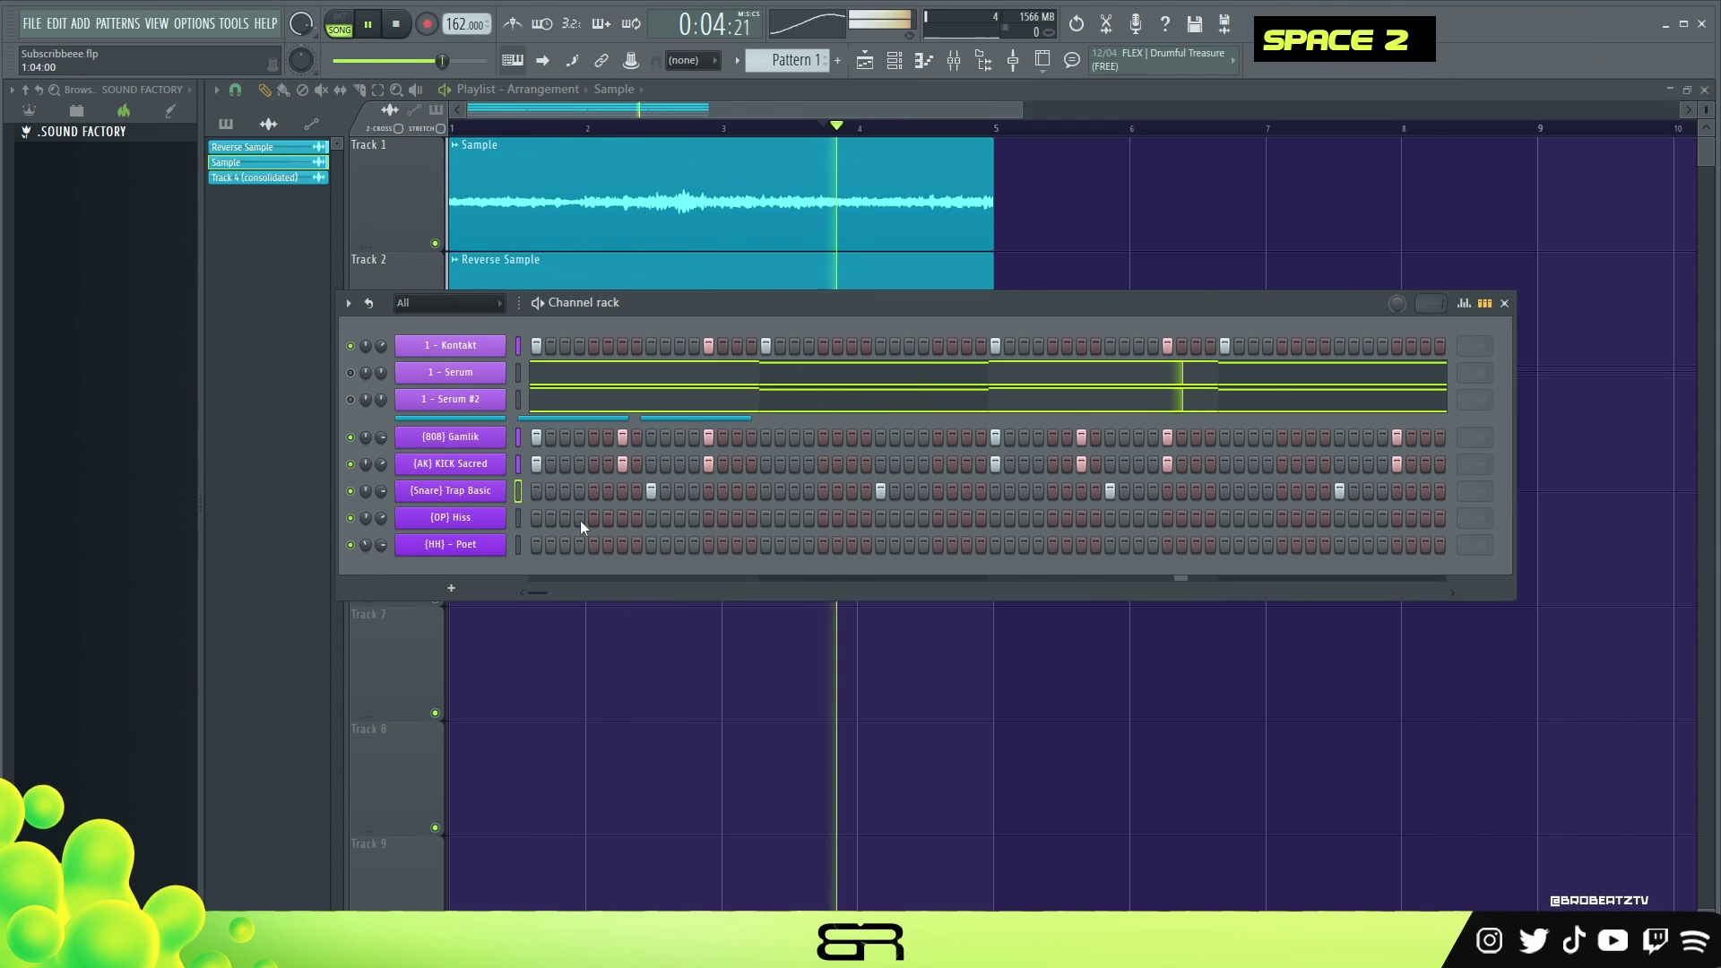
Add an (OP) Hiss hit at step 5 of bar 4 and play the pattern back
key("space")
key("space")
key("space")
left_click(1281, 521)
key("space")
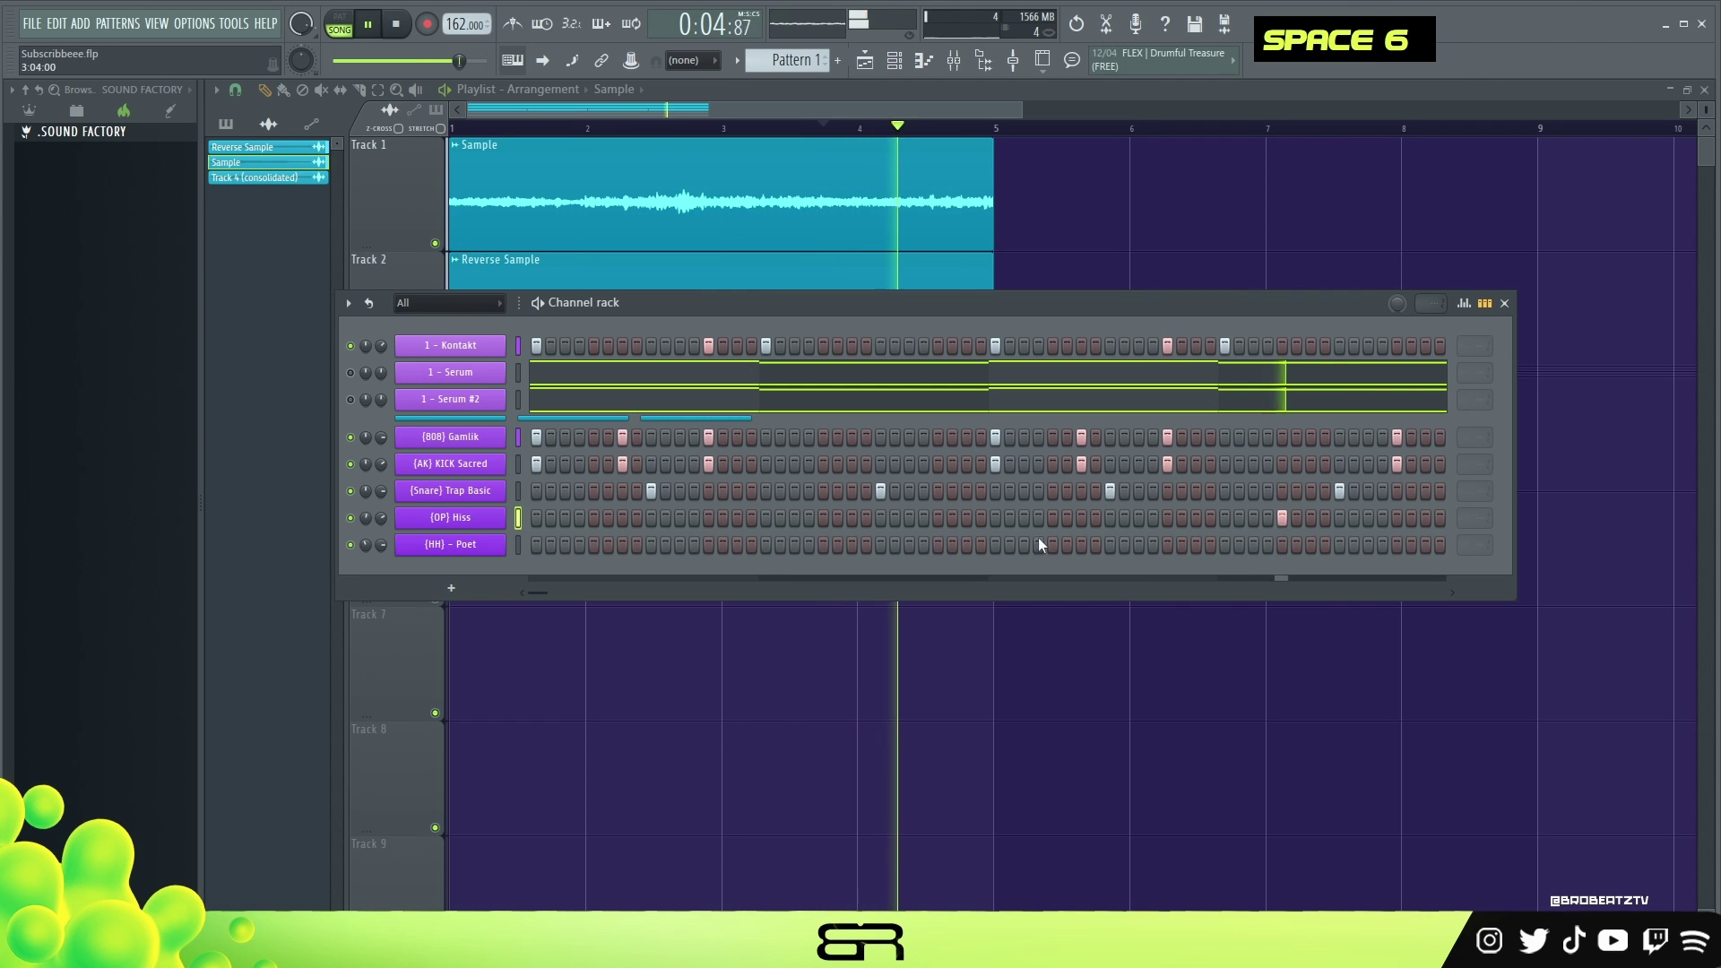
key("space")
key("space")
Program (HH) - Poet hits on steps 1, 5, 7, 9, 13 and 15 of bar 1, auditioning along the way
key("space")
left_click(594, 545)
key("space")
left_click(623, 545)
key("space")
key("space")
key("space")
key("space")
left_click(651, 546)
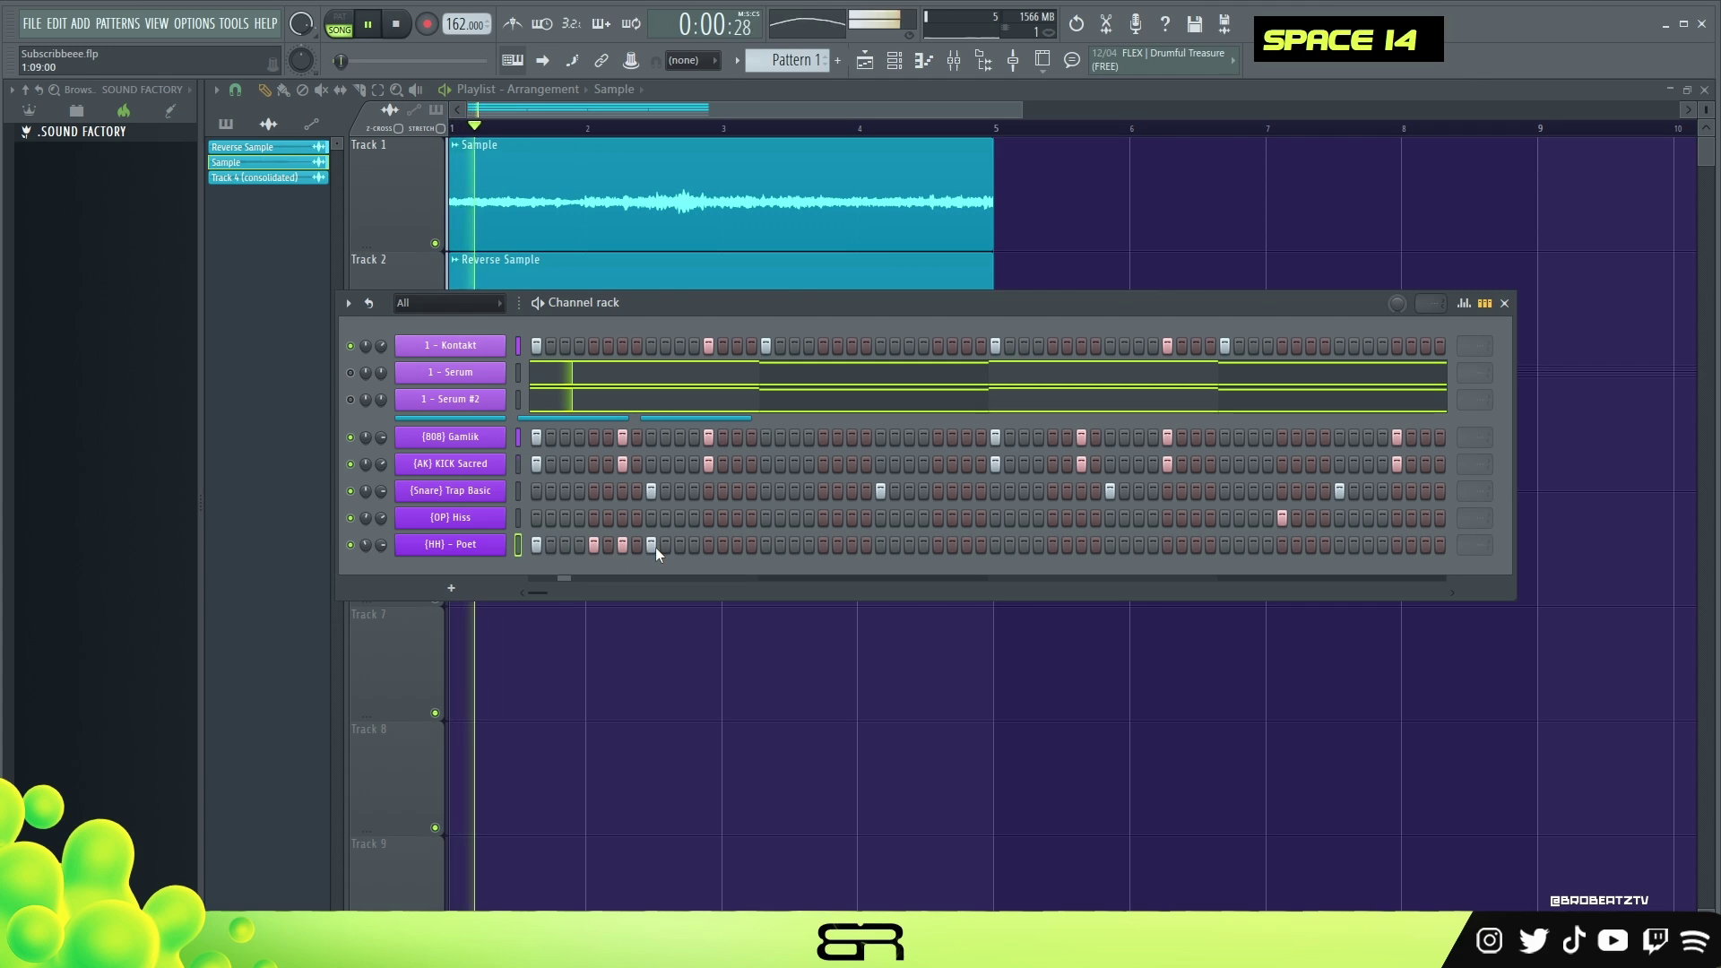
key("space")
key("space")
left_click(708, 545)
left_click(737, 545)
key("space")
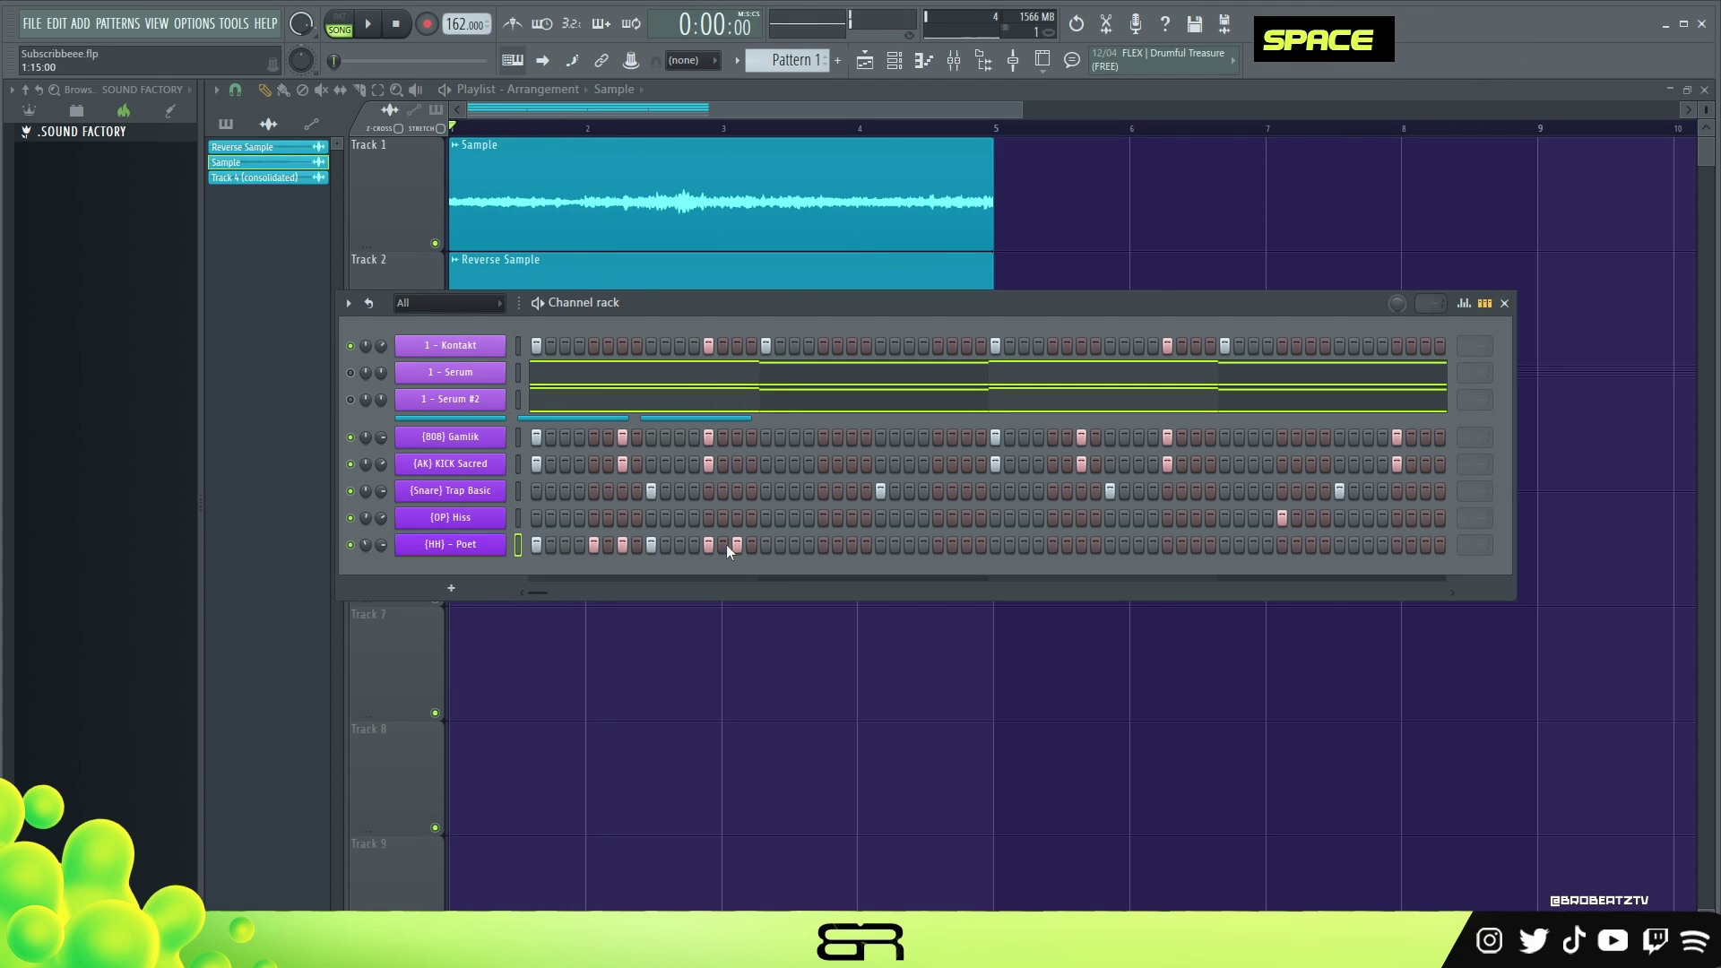
Fill (HH) - Poet on every second step and add an extra hit at step 6 of bar 2
right_click(502, 545)
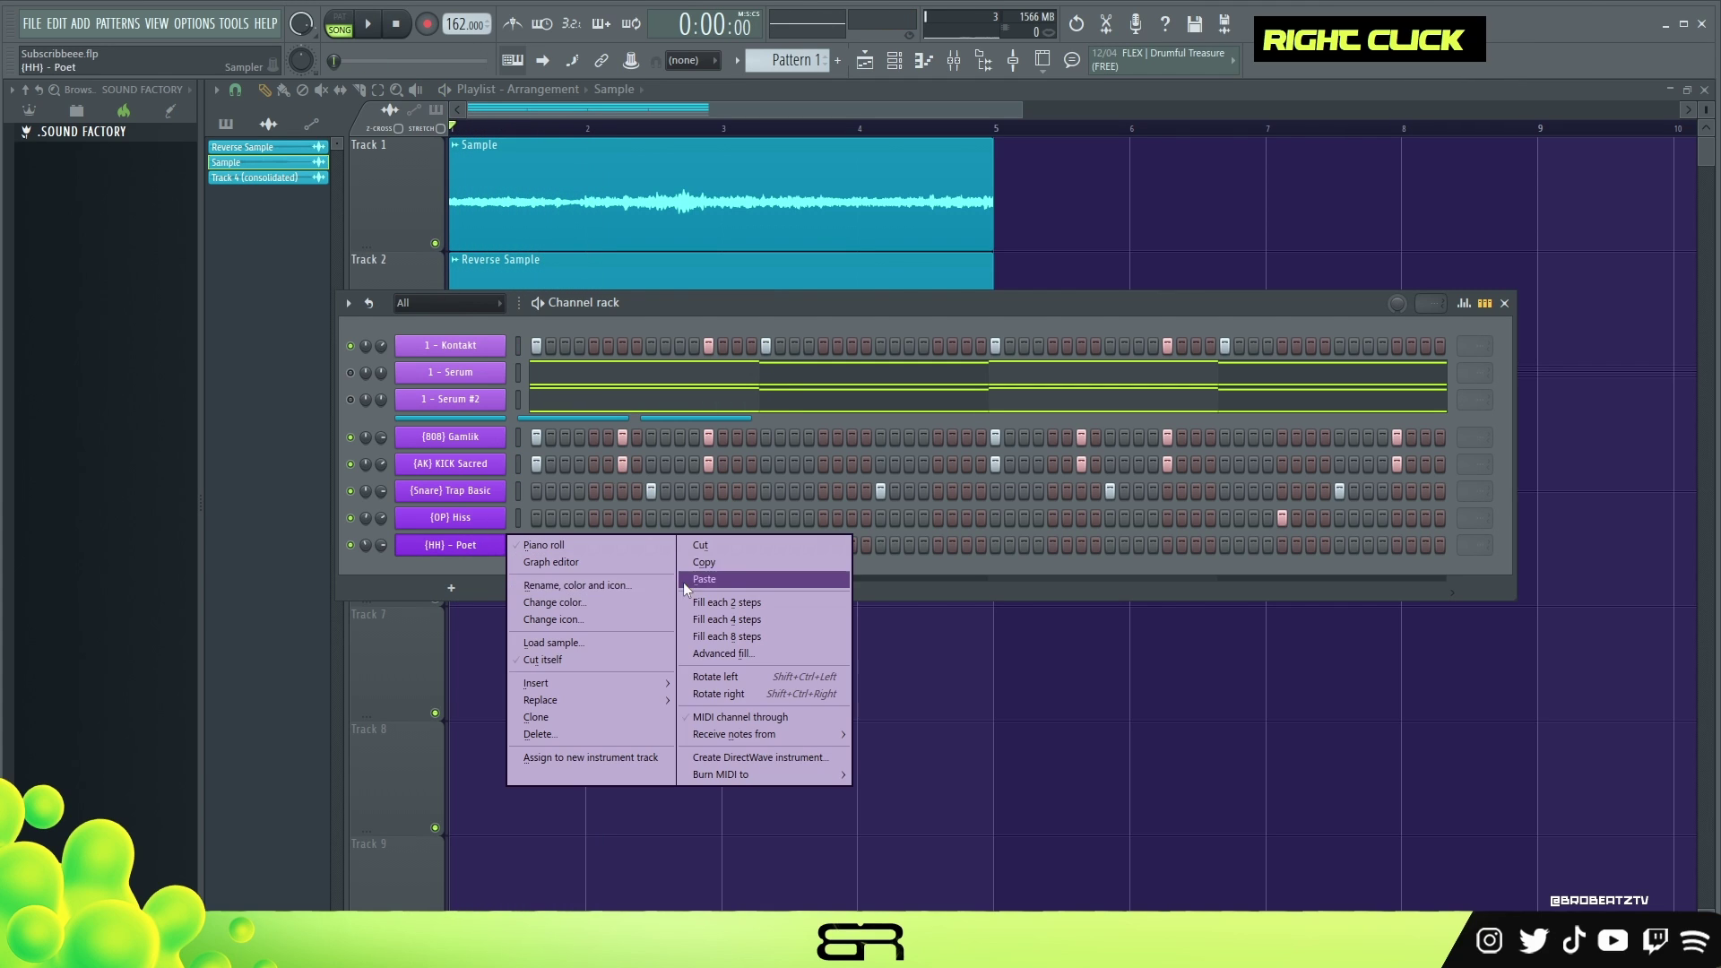
left_click(686, 583)
key("space")
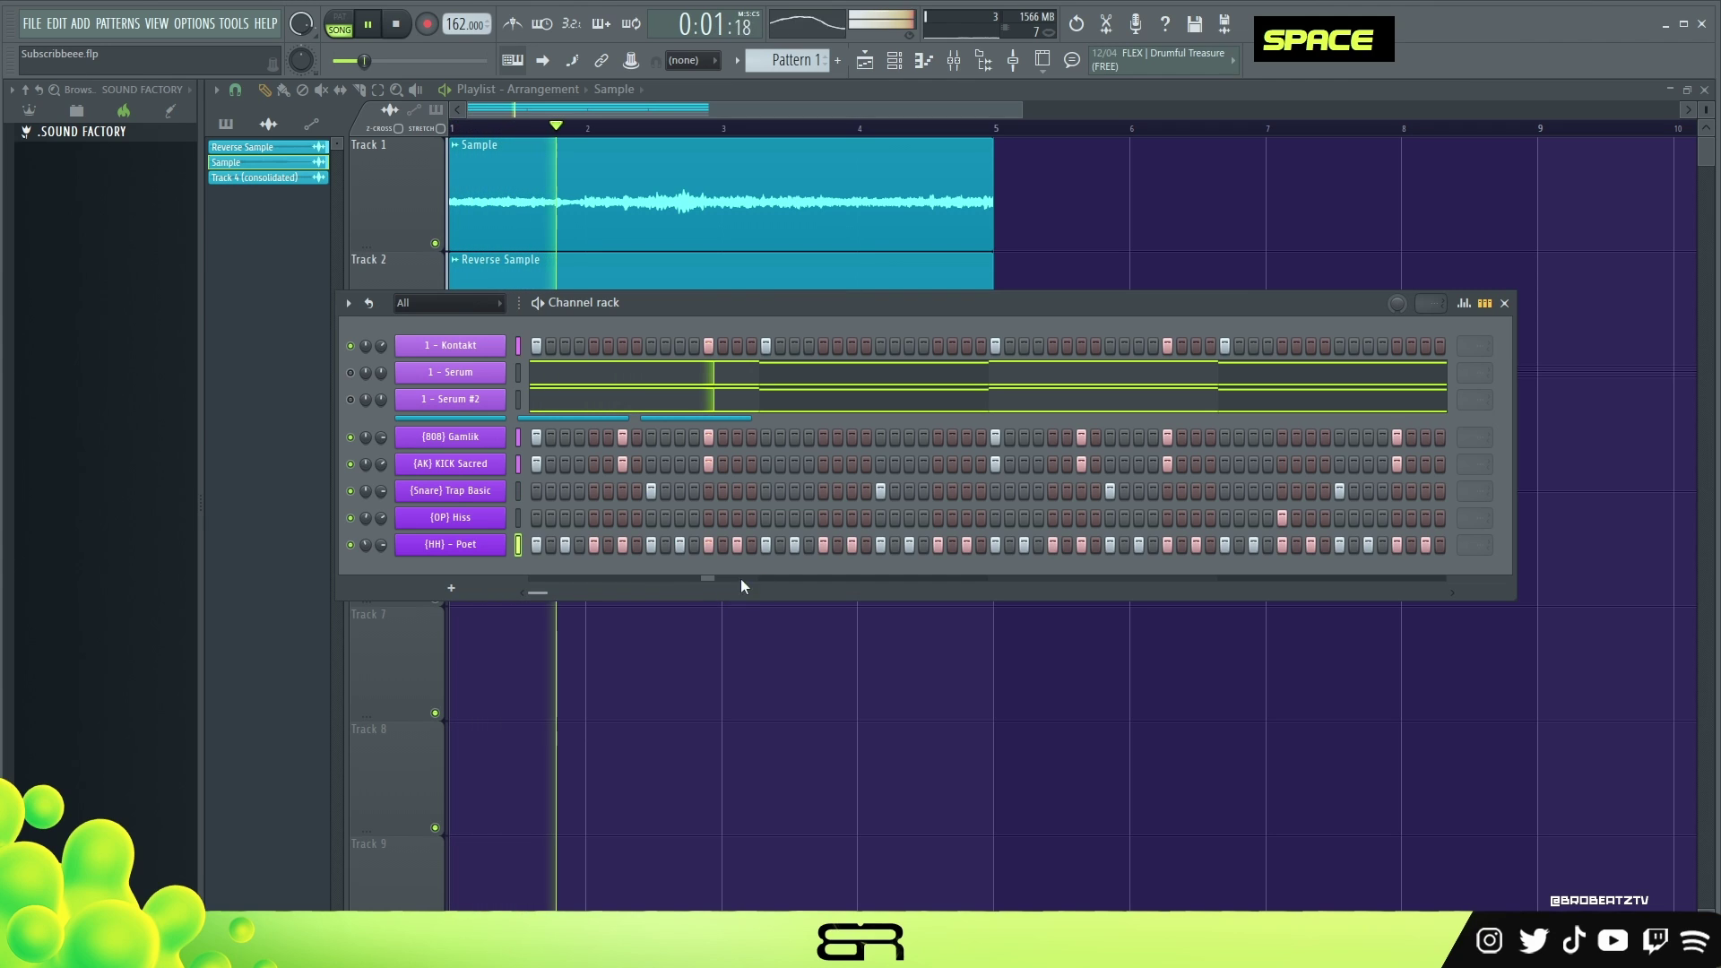
left_click(835, 545)
key("space")
key("space")
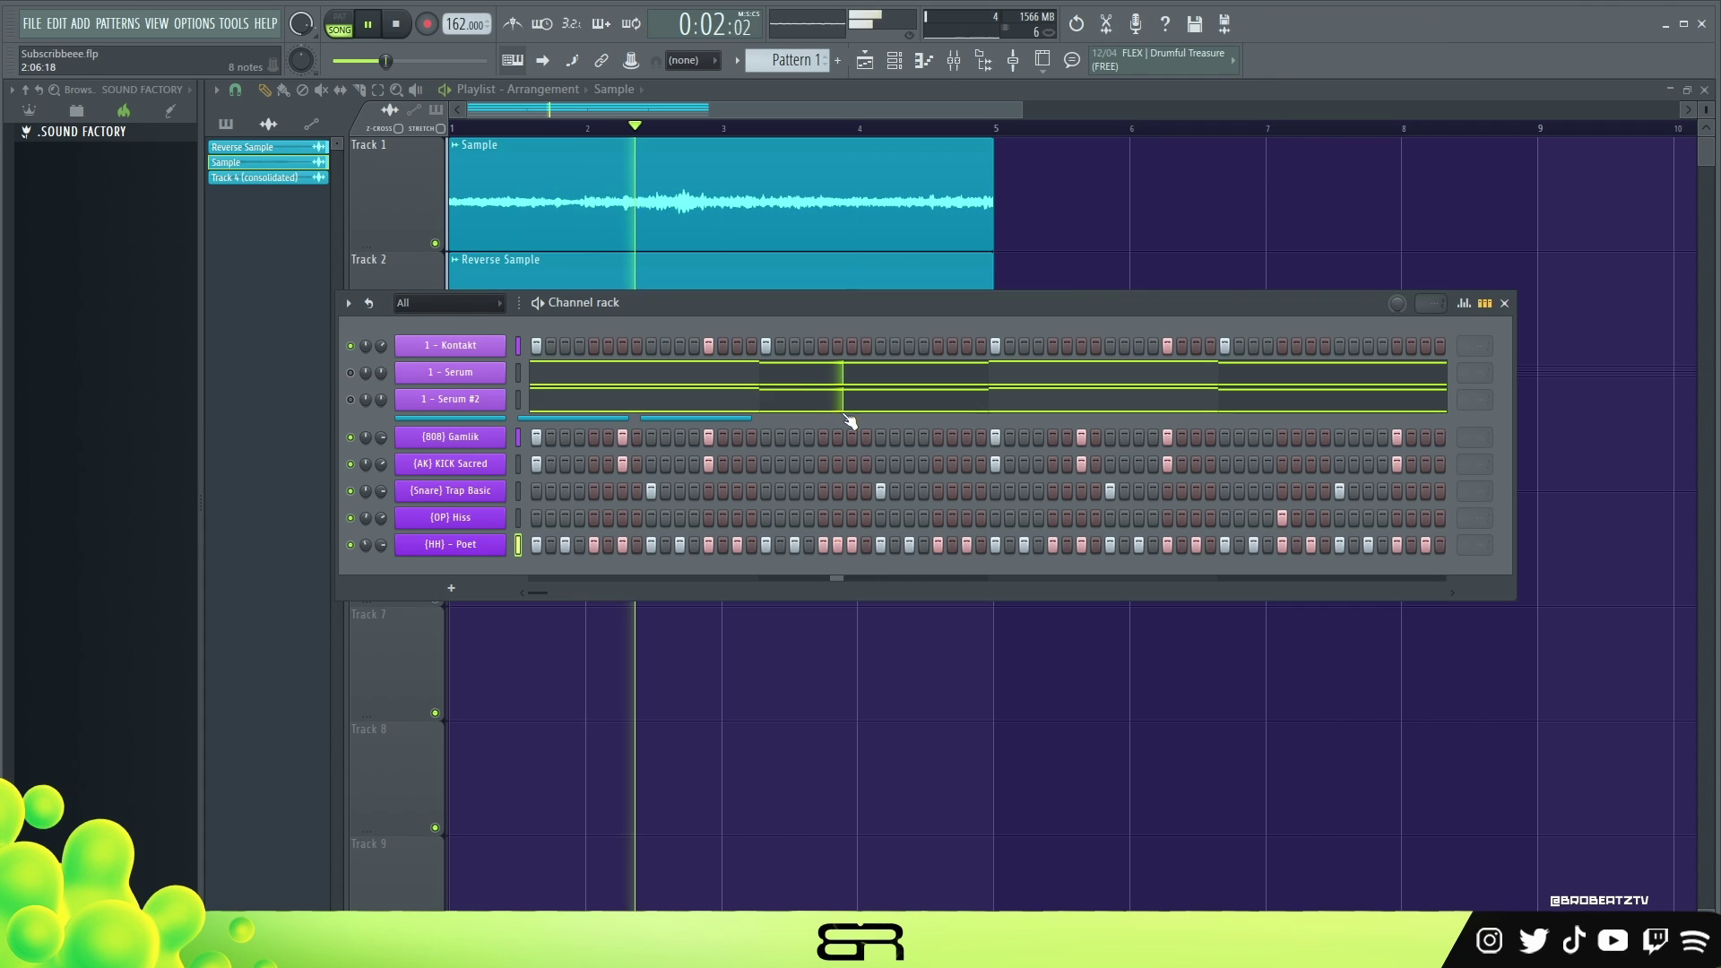
key("space")
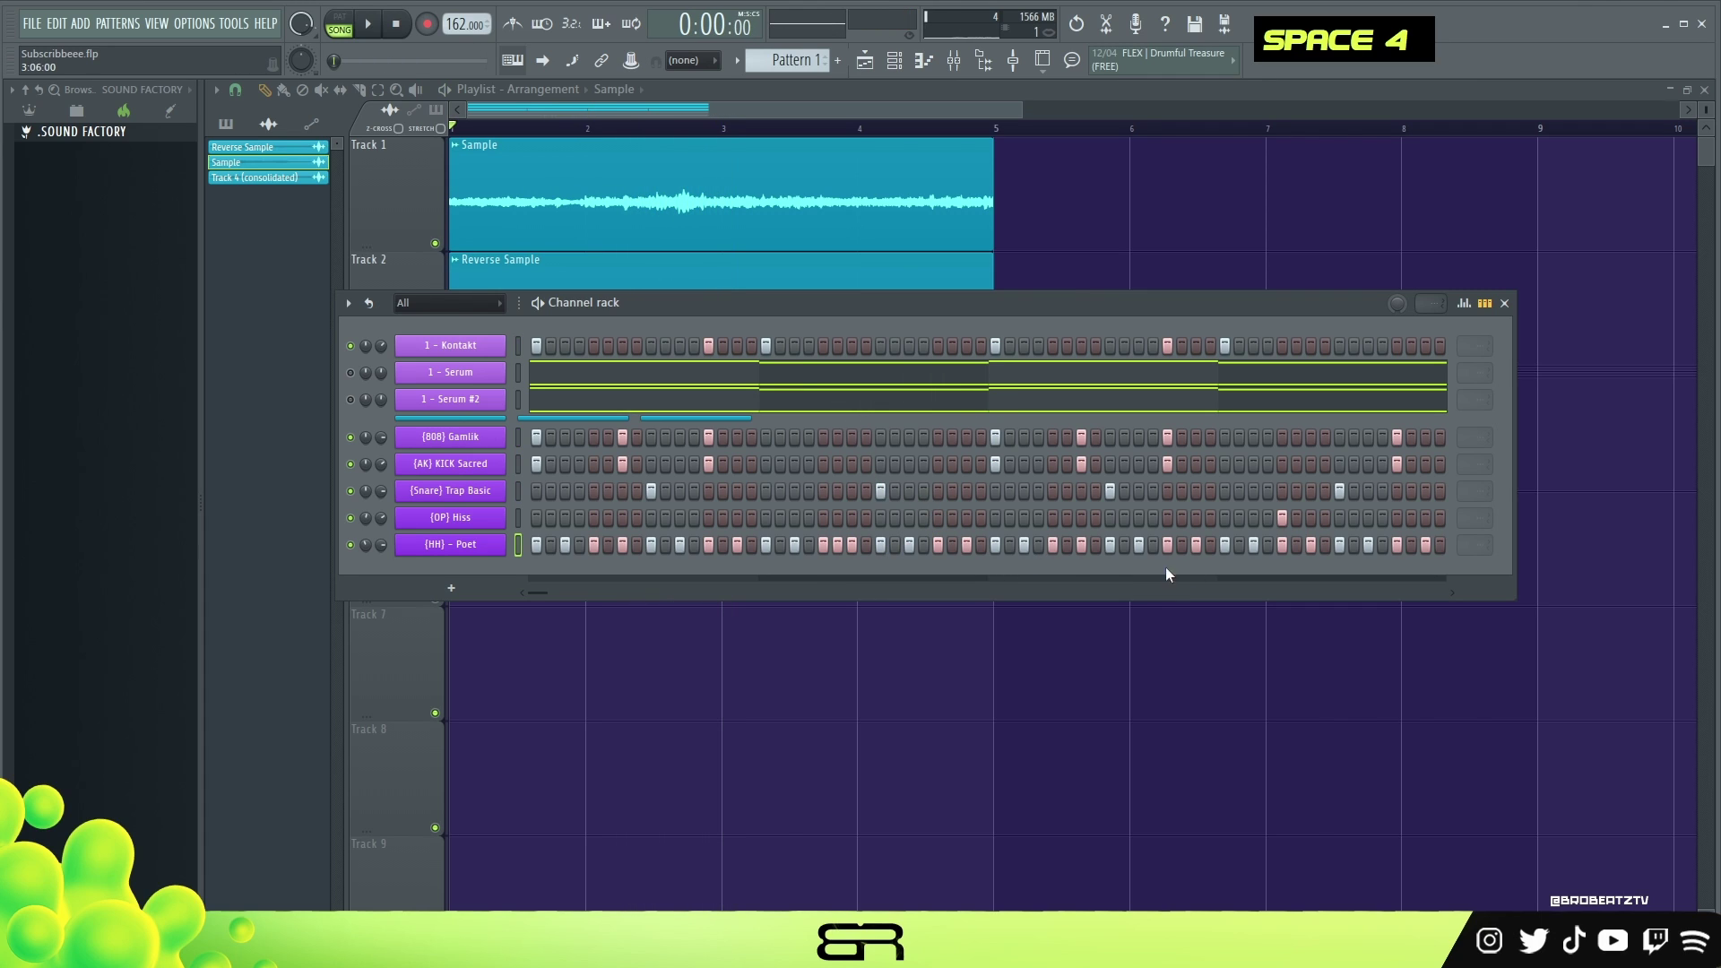
Clear the (HH) - Poet hits after step 5 of bar 1, re-enter steps 7 and 9, and play back
left_click_drag(1433, 549, 610, 547)
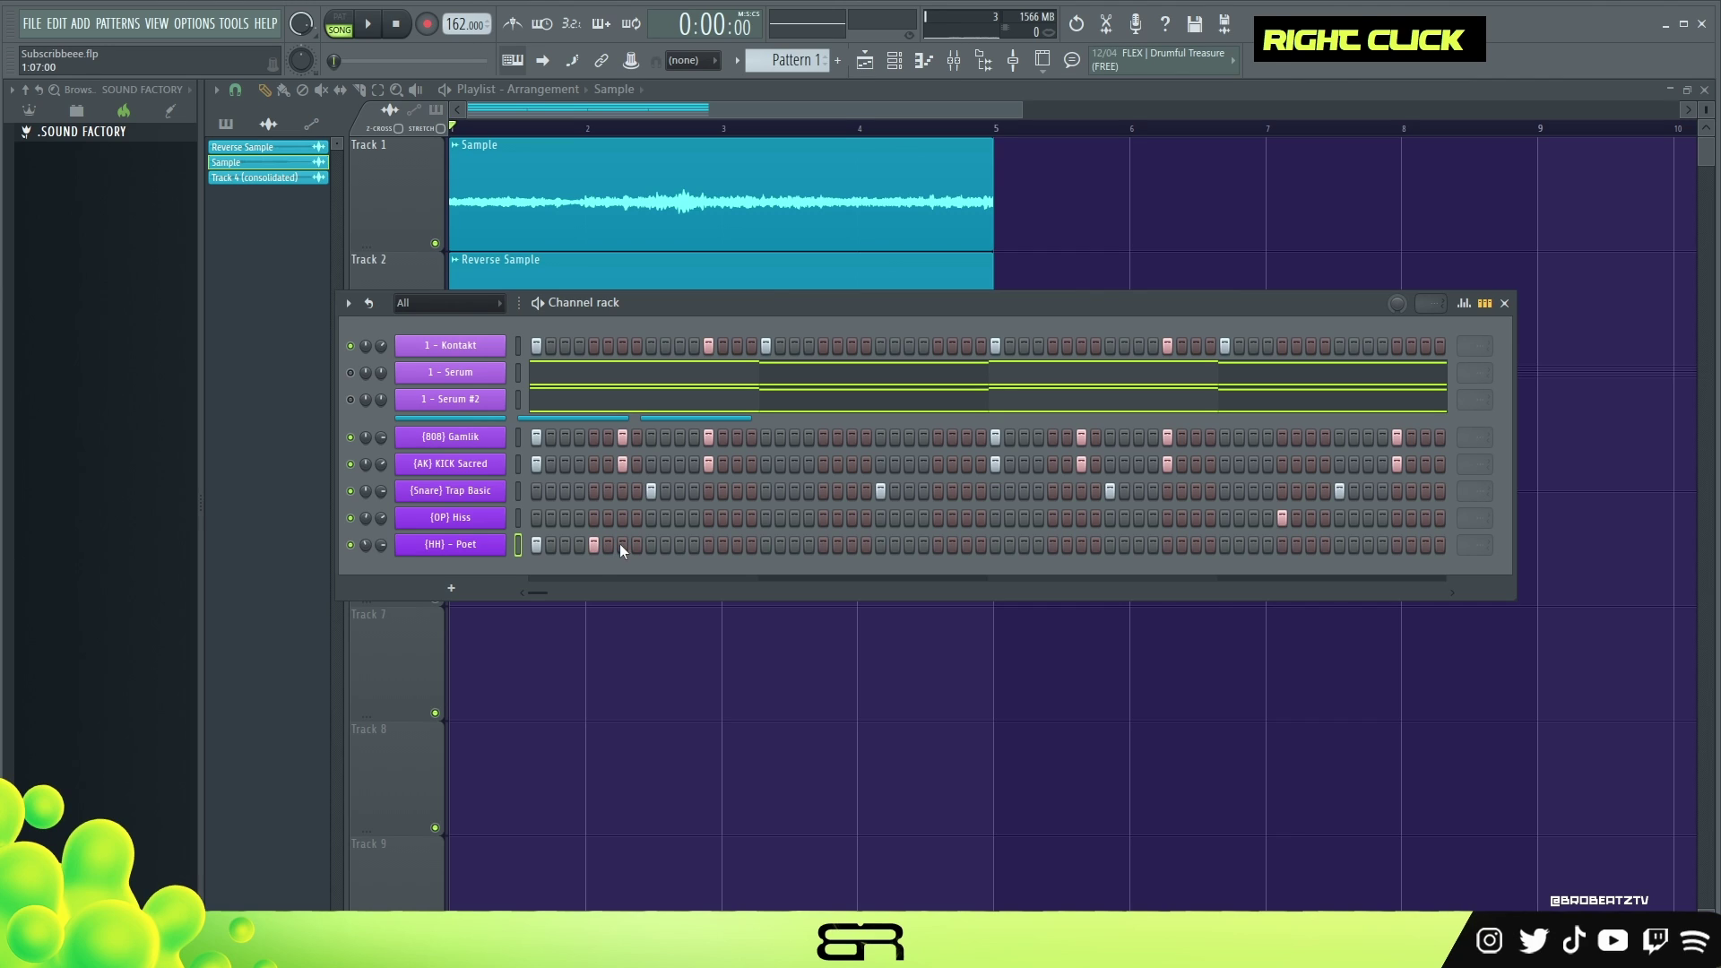
double_click(623, 546)
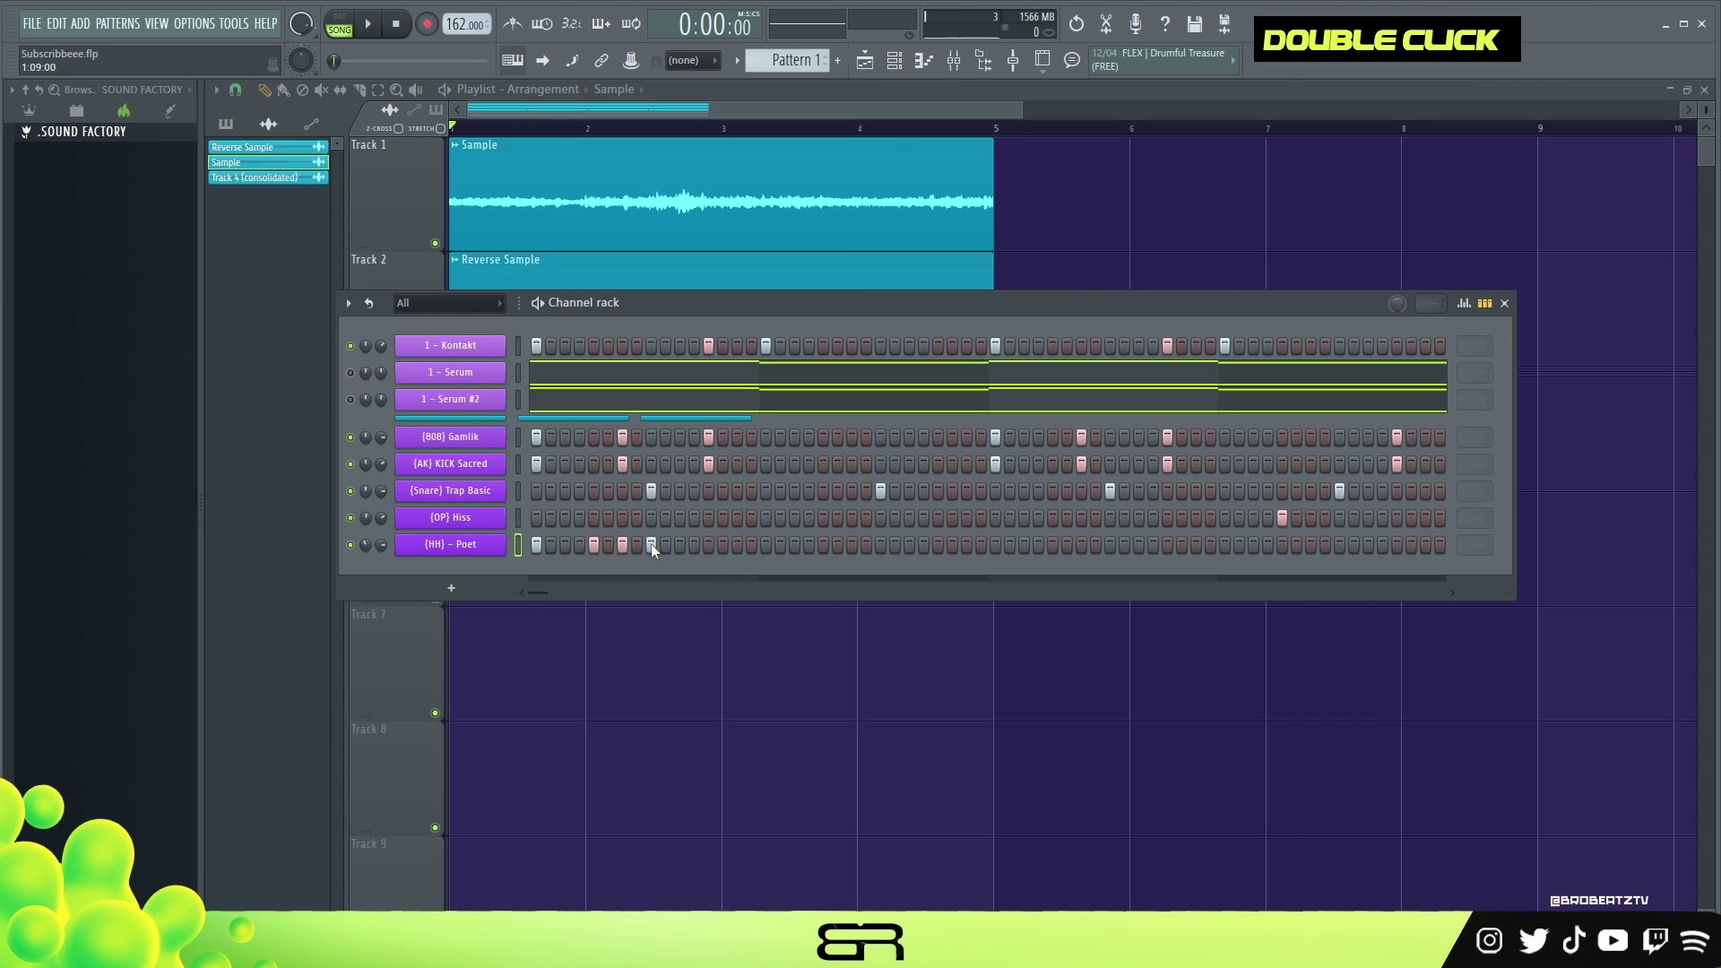
key("space")
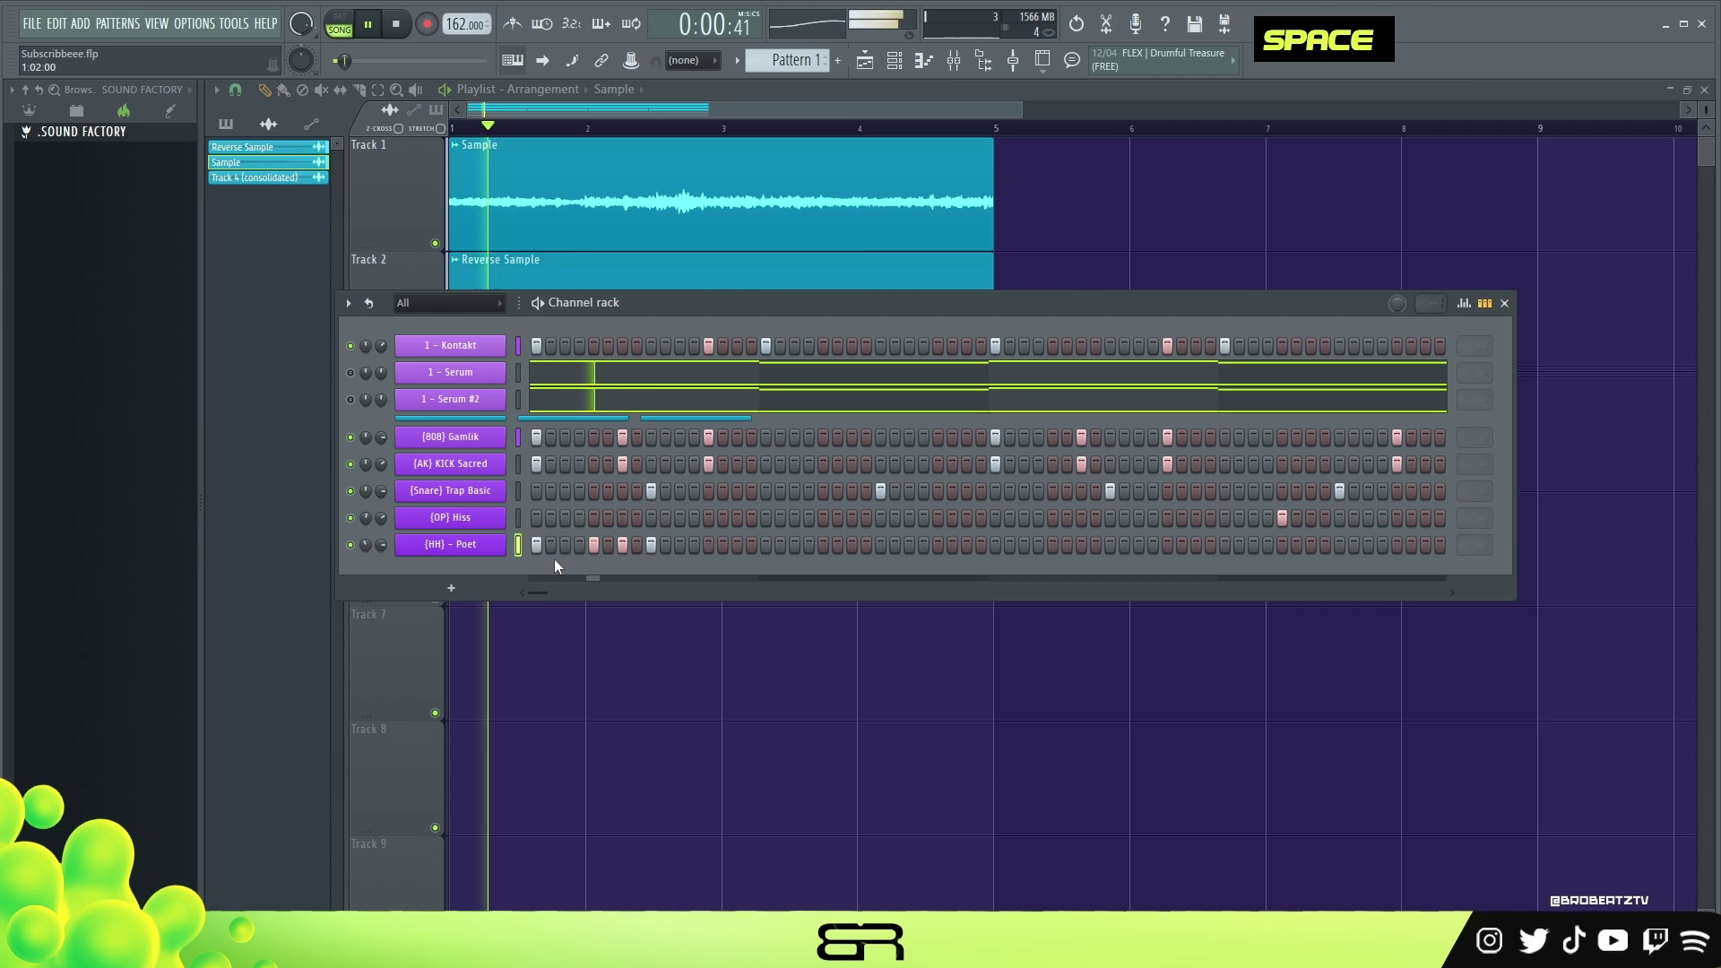
key("space")
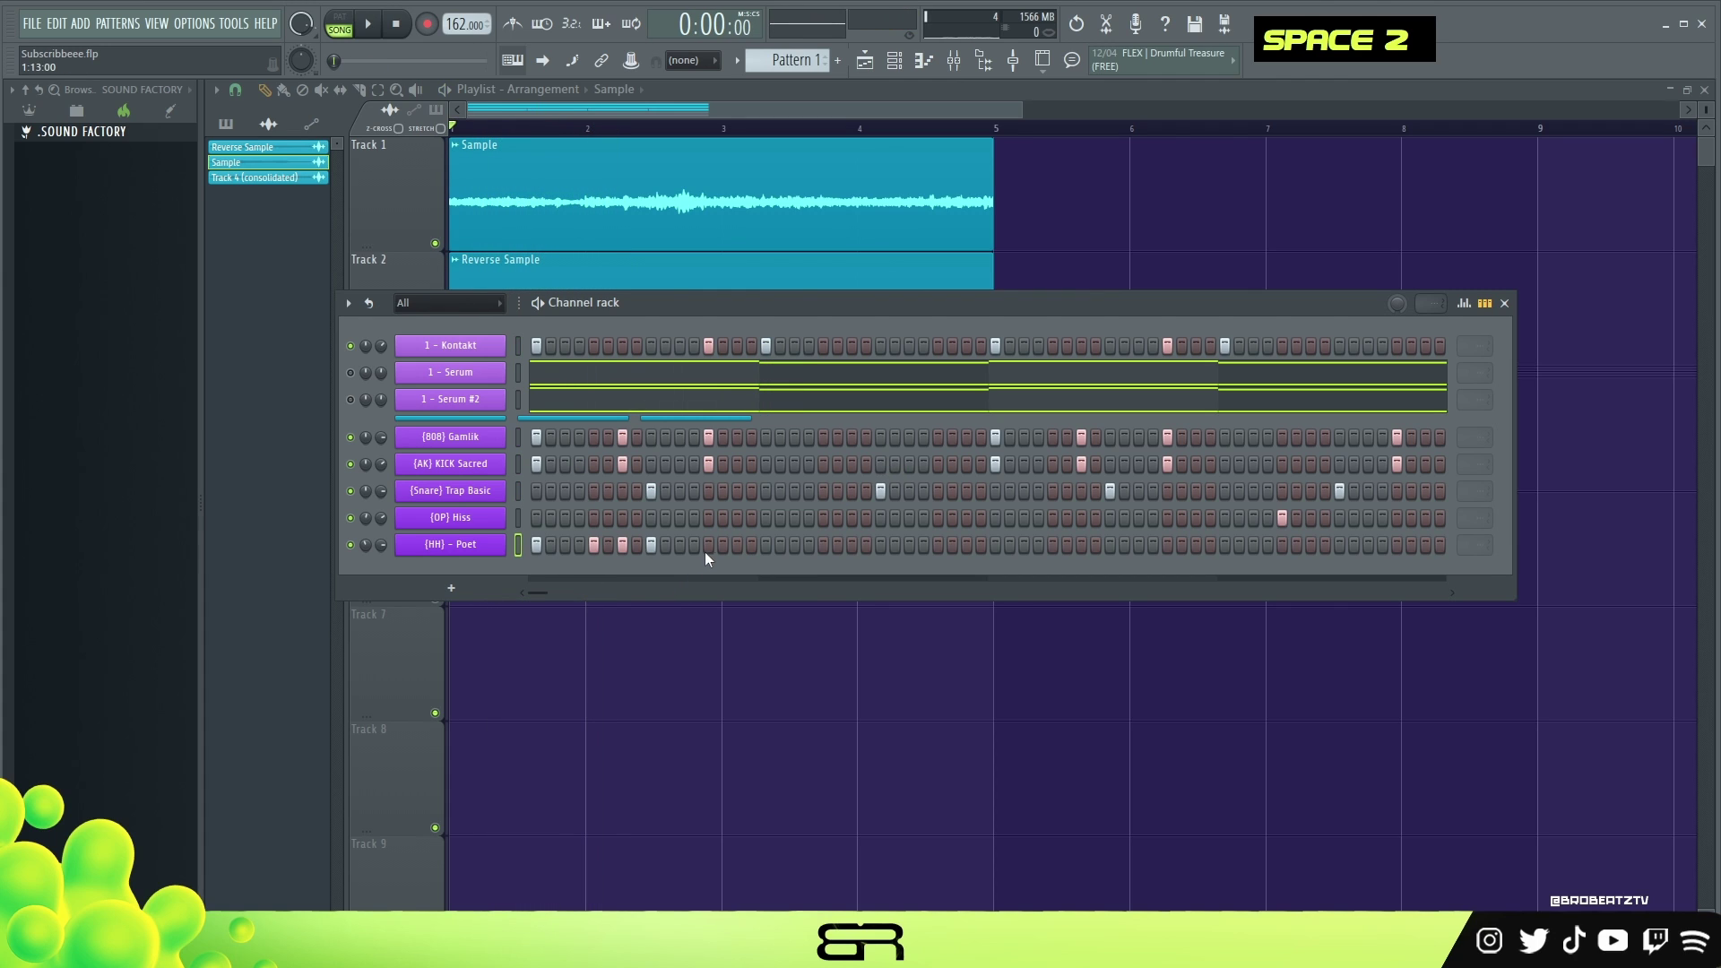
Add (HH) - Poet hits on steps 13 and 15 of bar 1, 5, 6, 7, 9 and 15 of bar 2, and 1 of bar 3, and play back
left_click(709, 546)
left_click(737, 546)
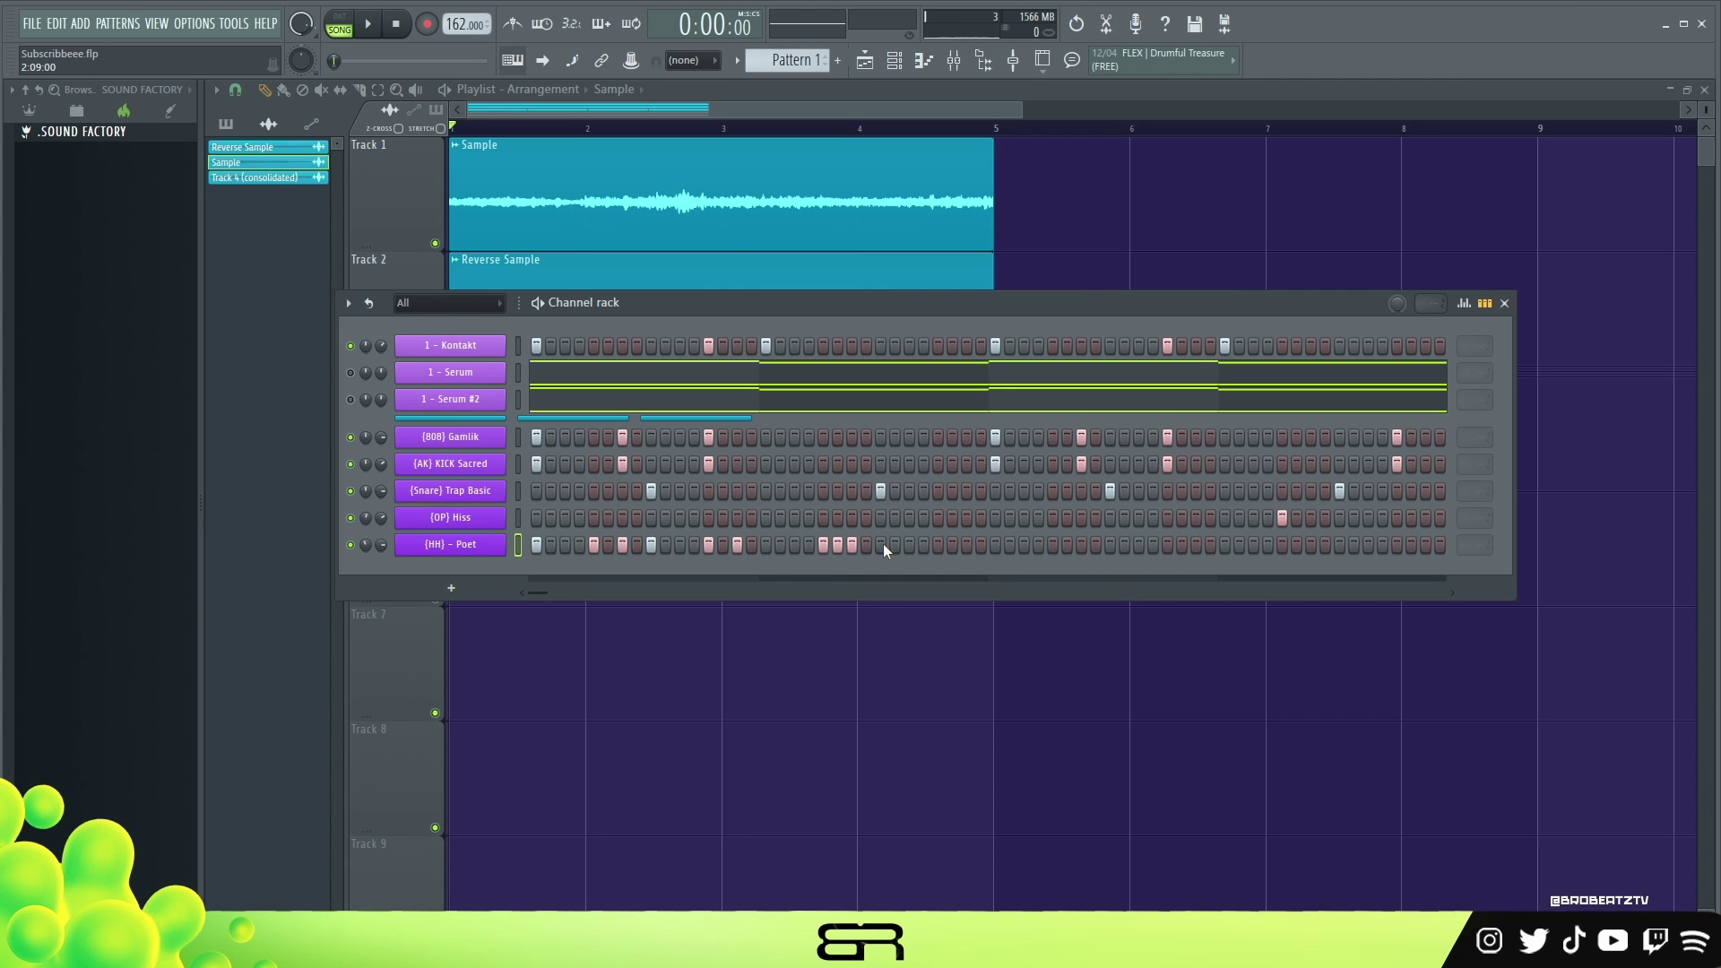
left_click(990, 546)
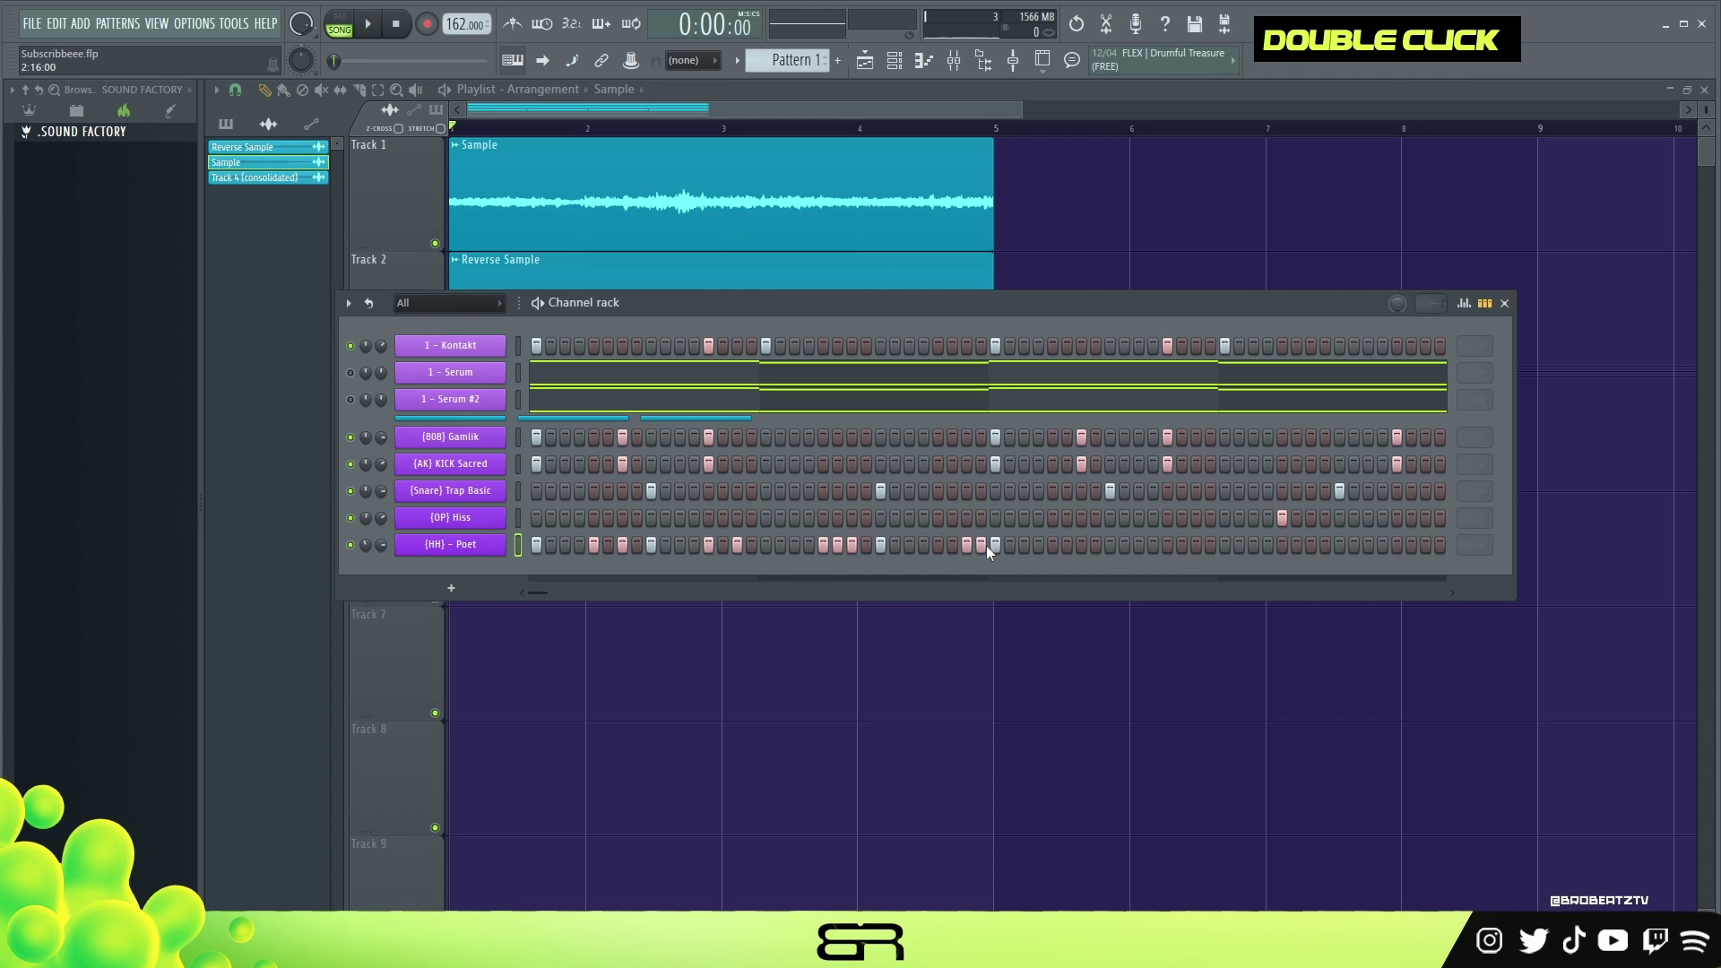
key("space")
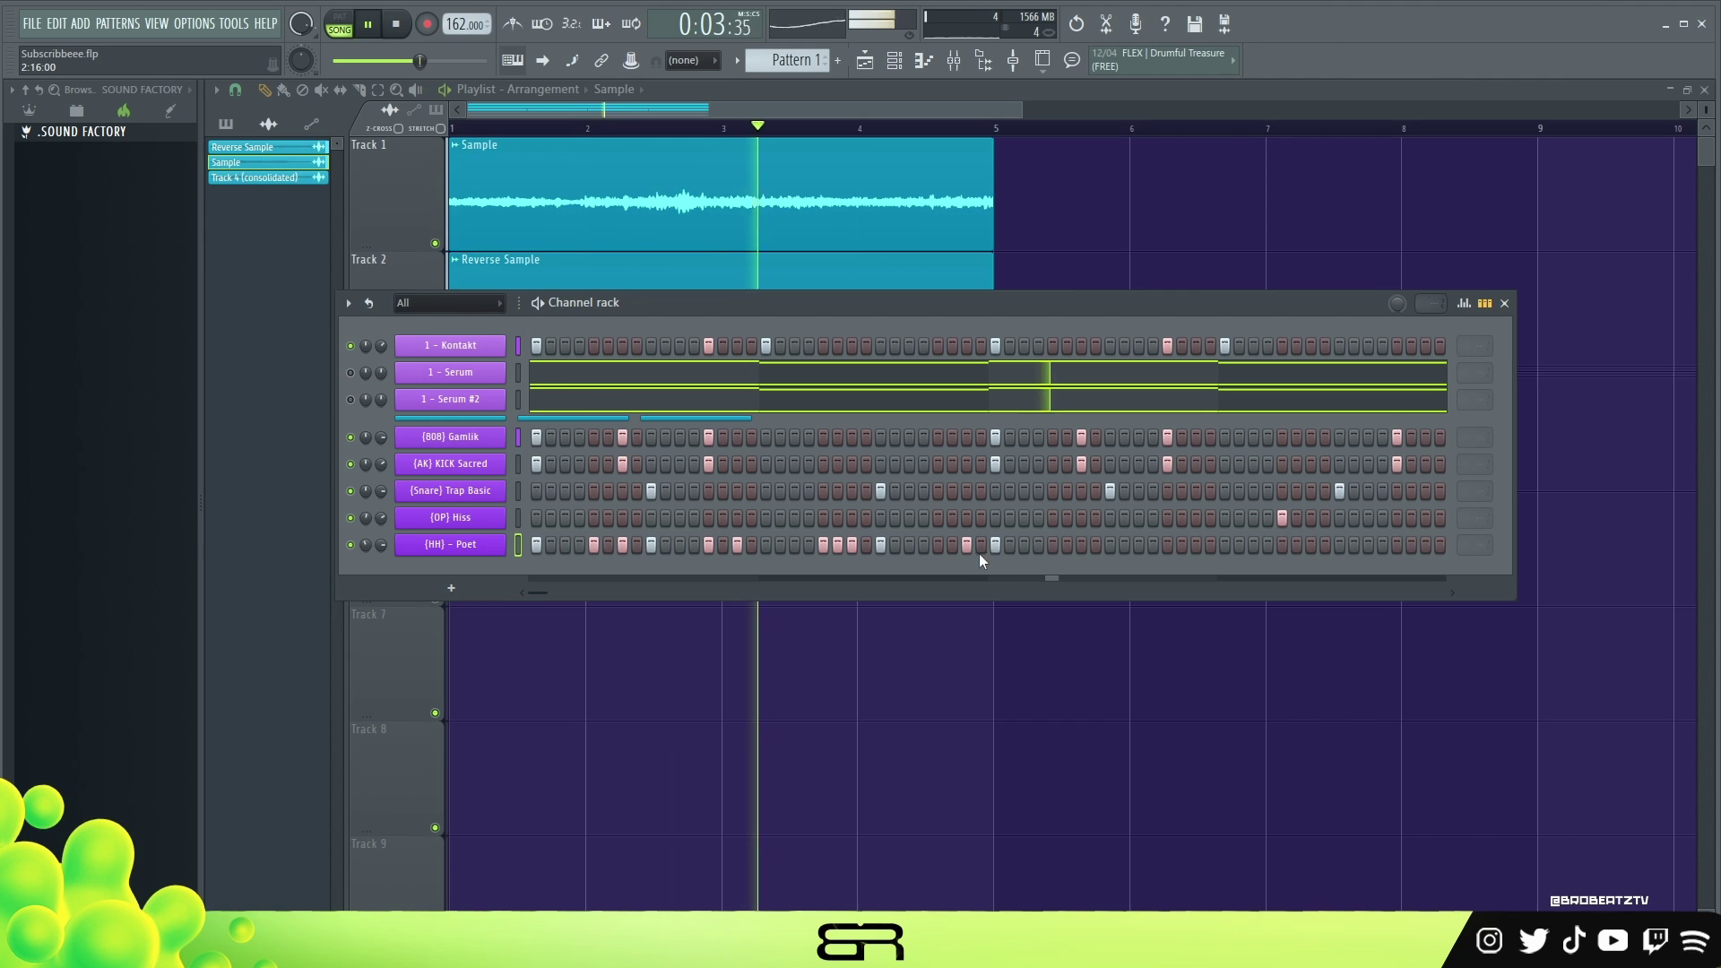
key("space")
key("space")
Add (HH) - Poet hits on steps 5, 7, 9, 13 and 15 of bar 3 and steps 2, 5 and 7 of bar 4 during playback
left_click(1053, 545)
left_click(1082, 545)
left_click(1110, 545)
left_click(1168, 545)
left_click(1196, 545)
left_click(1239, 545)
key("space")
key("space")
left_click(1282, 545)
left_click(1310, 545)
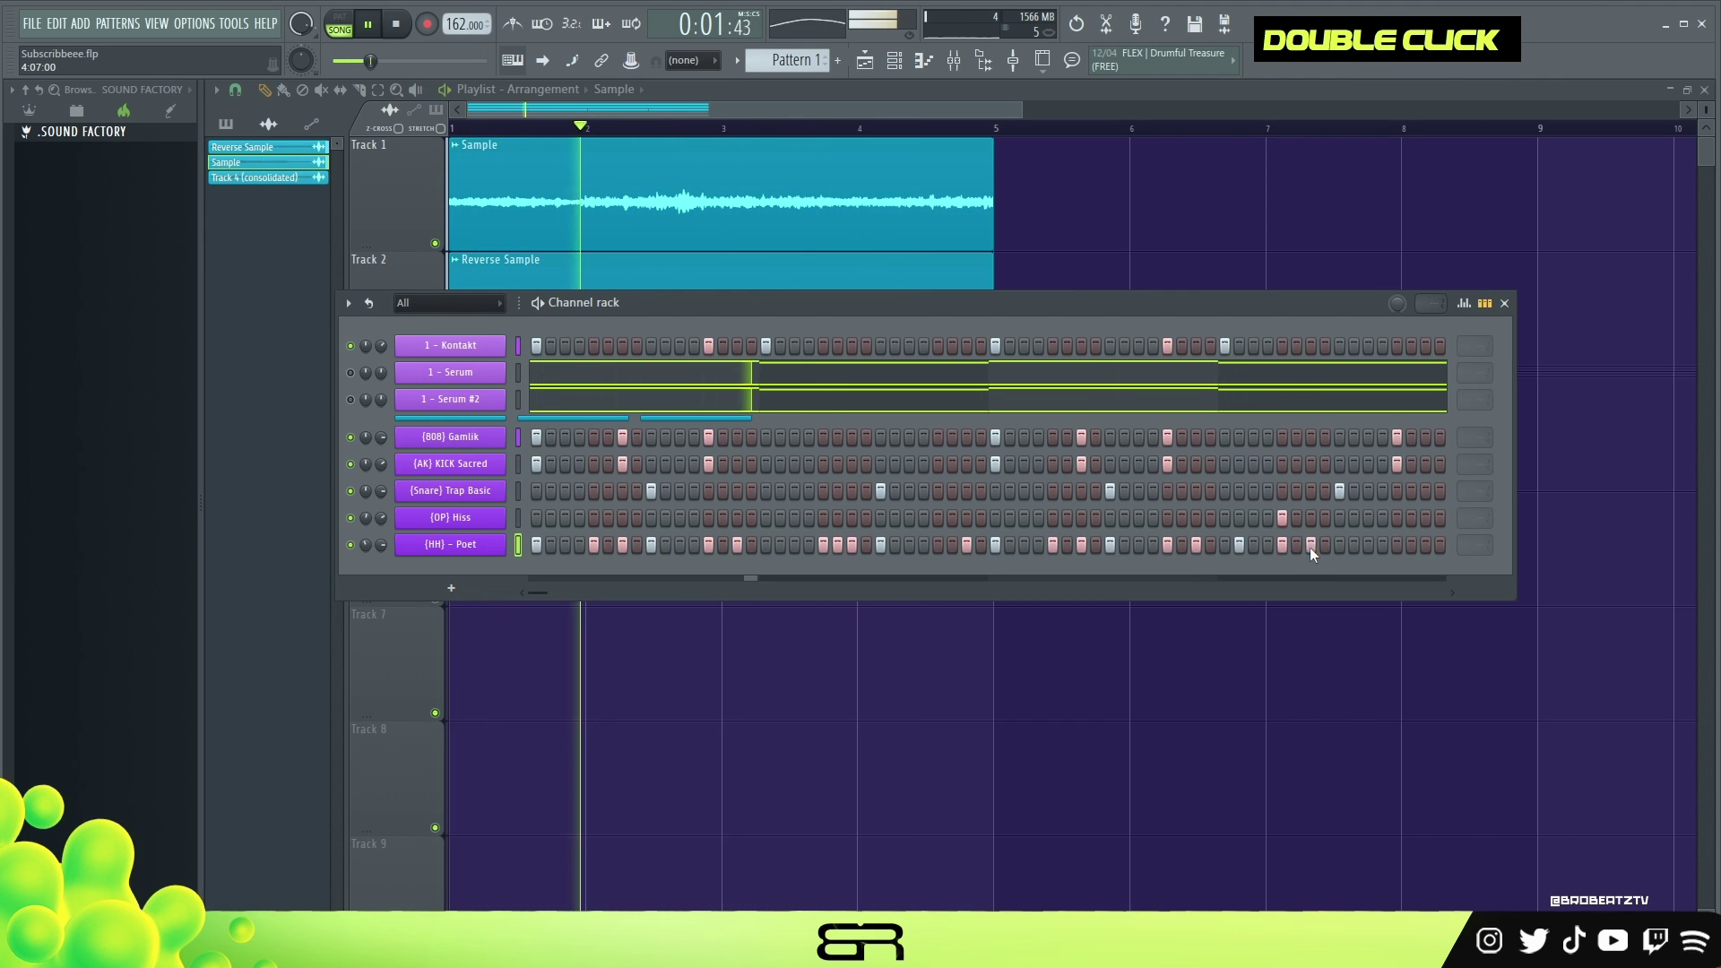
Move the bar 4 hi-hat hit from step 2 to step 3, add hits on steps 9, 10, 11 and 15, and play back
left_click(1254, 545)
right_click(1239, 545)
left_click(1339, 545)
left_click(1354, 546)
left_click(1368, 545)
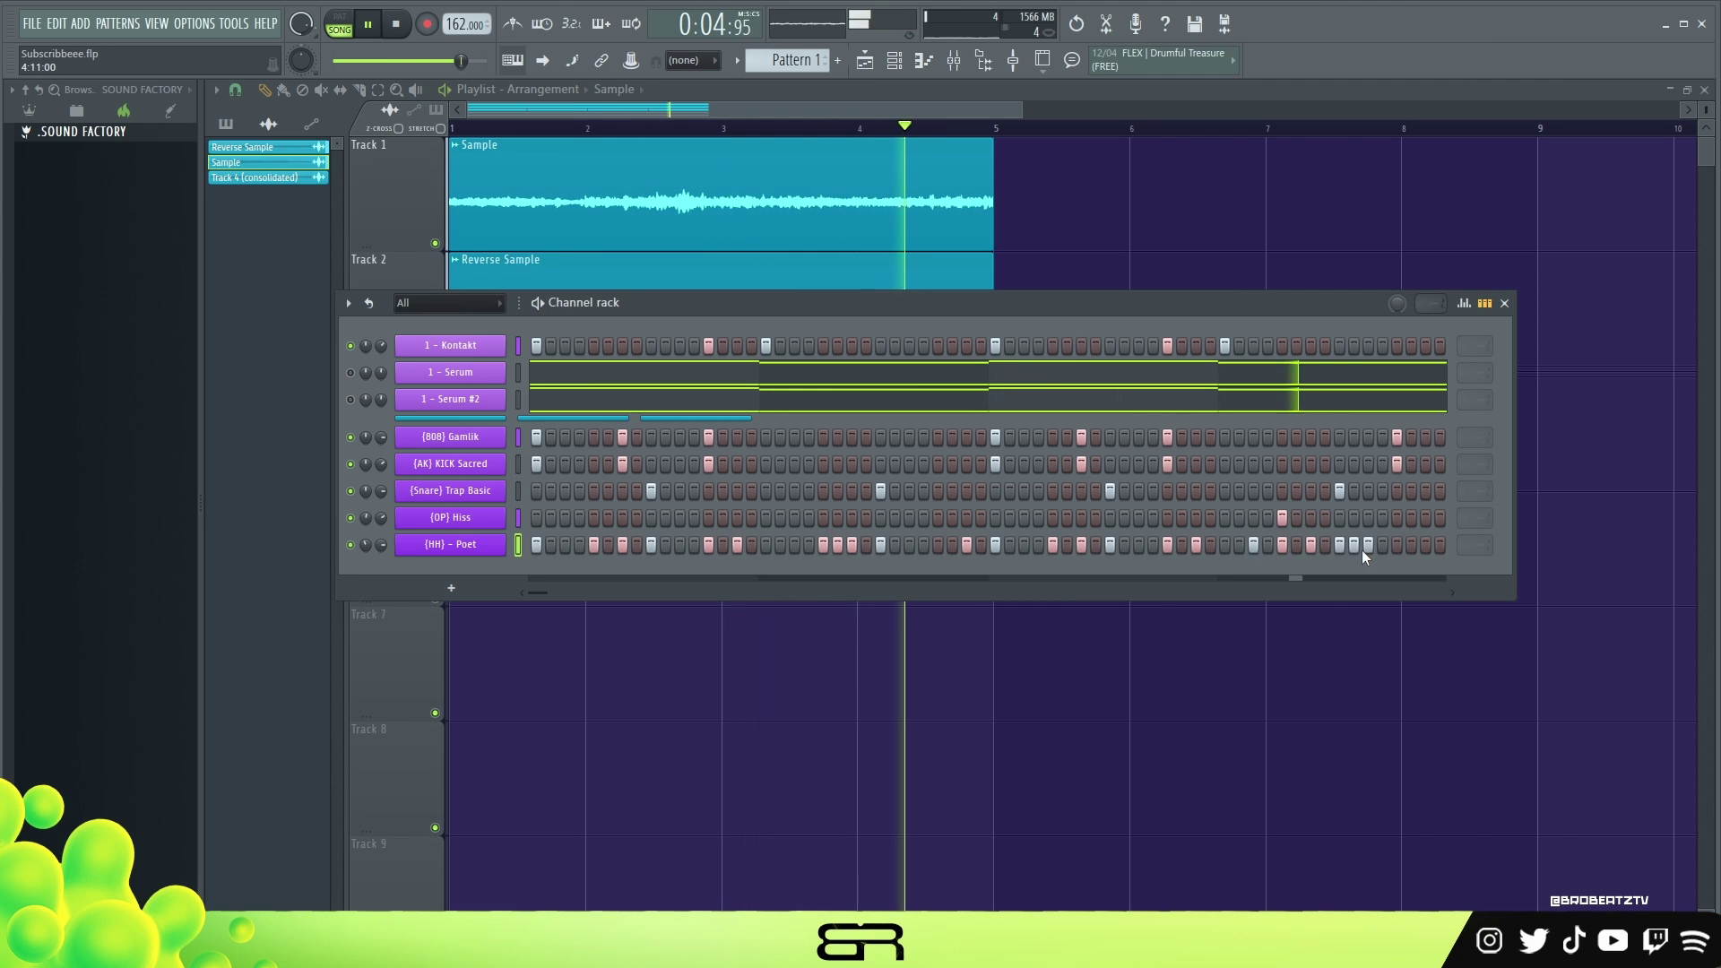
left_click(1426, 545)
key("space")
key("space")
right_click(1383, 545)
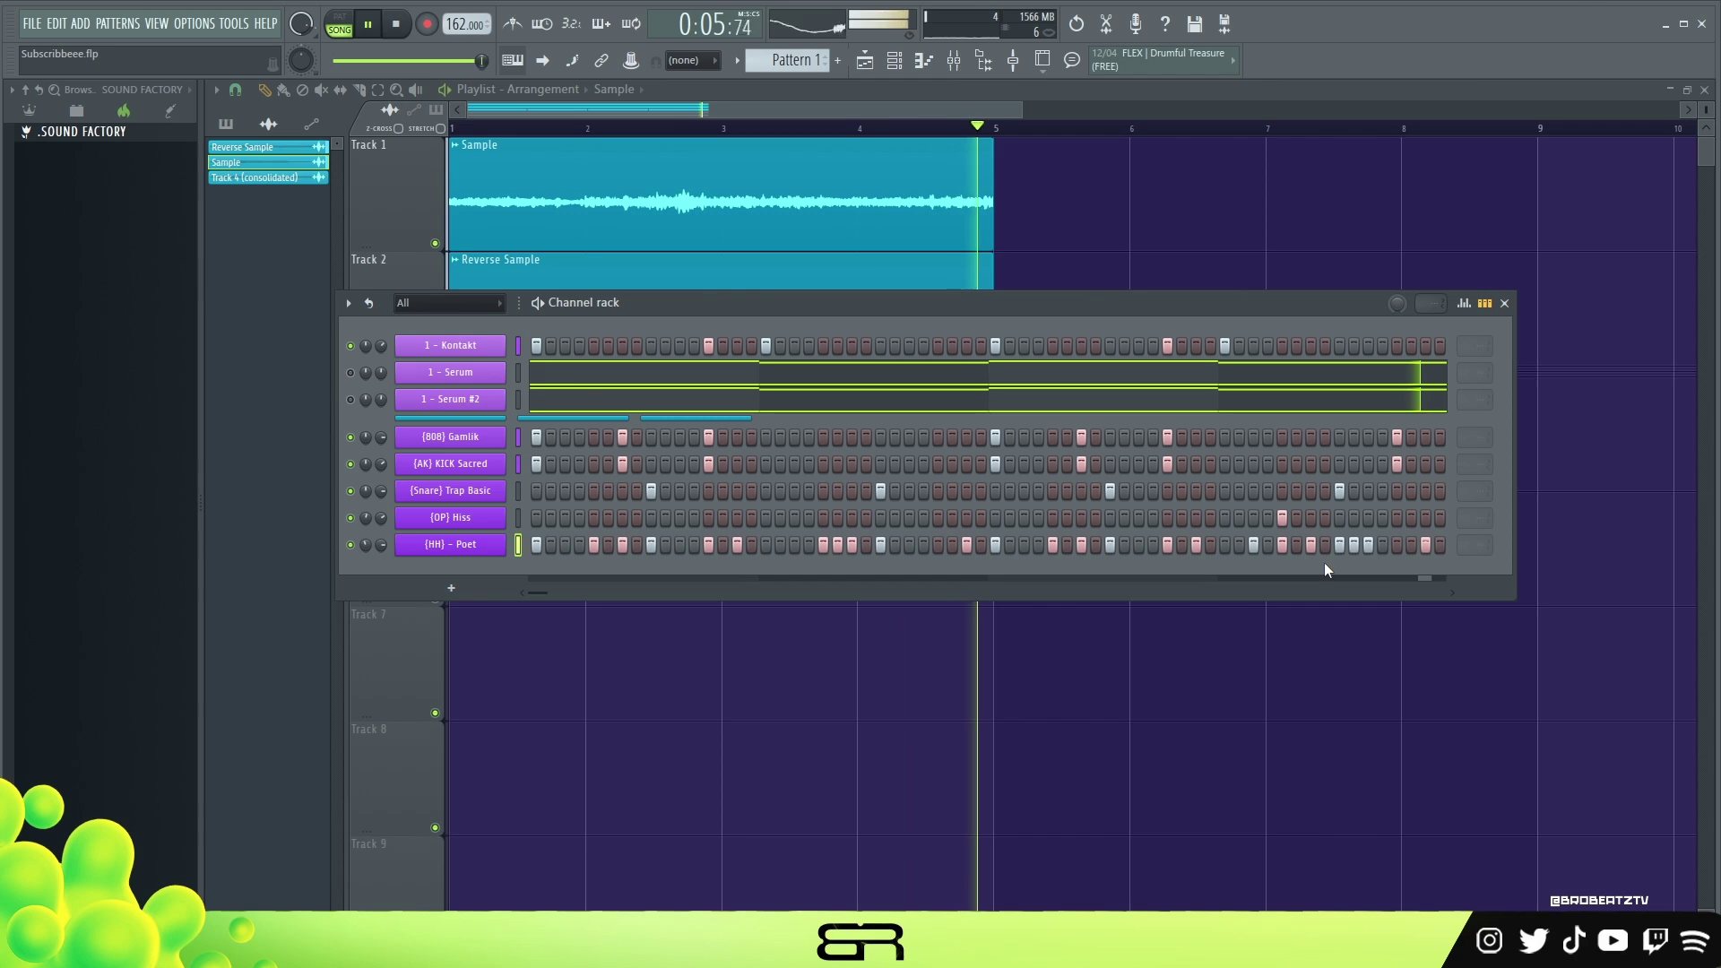
key("space")
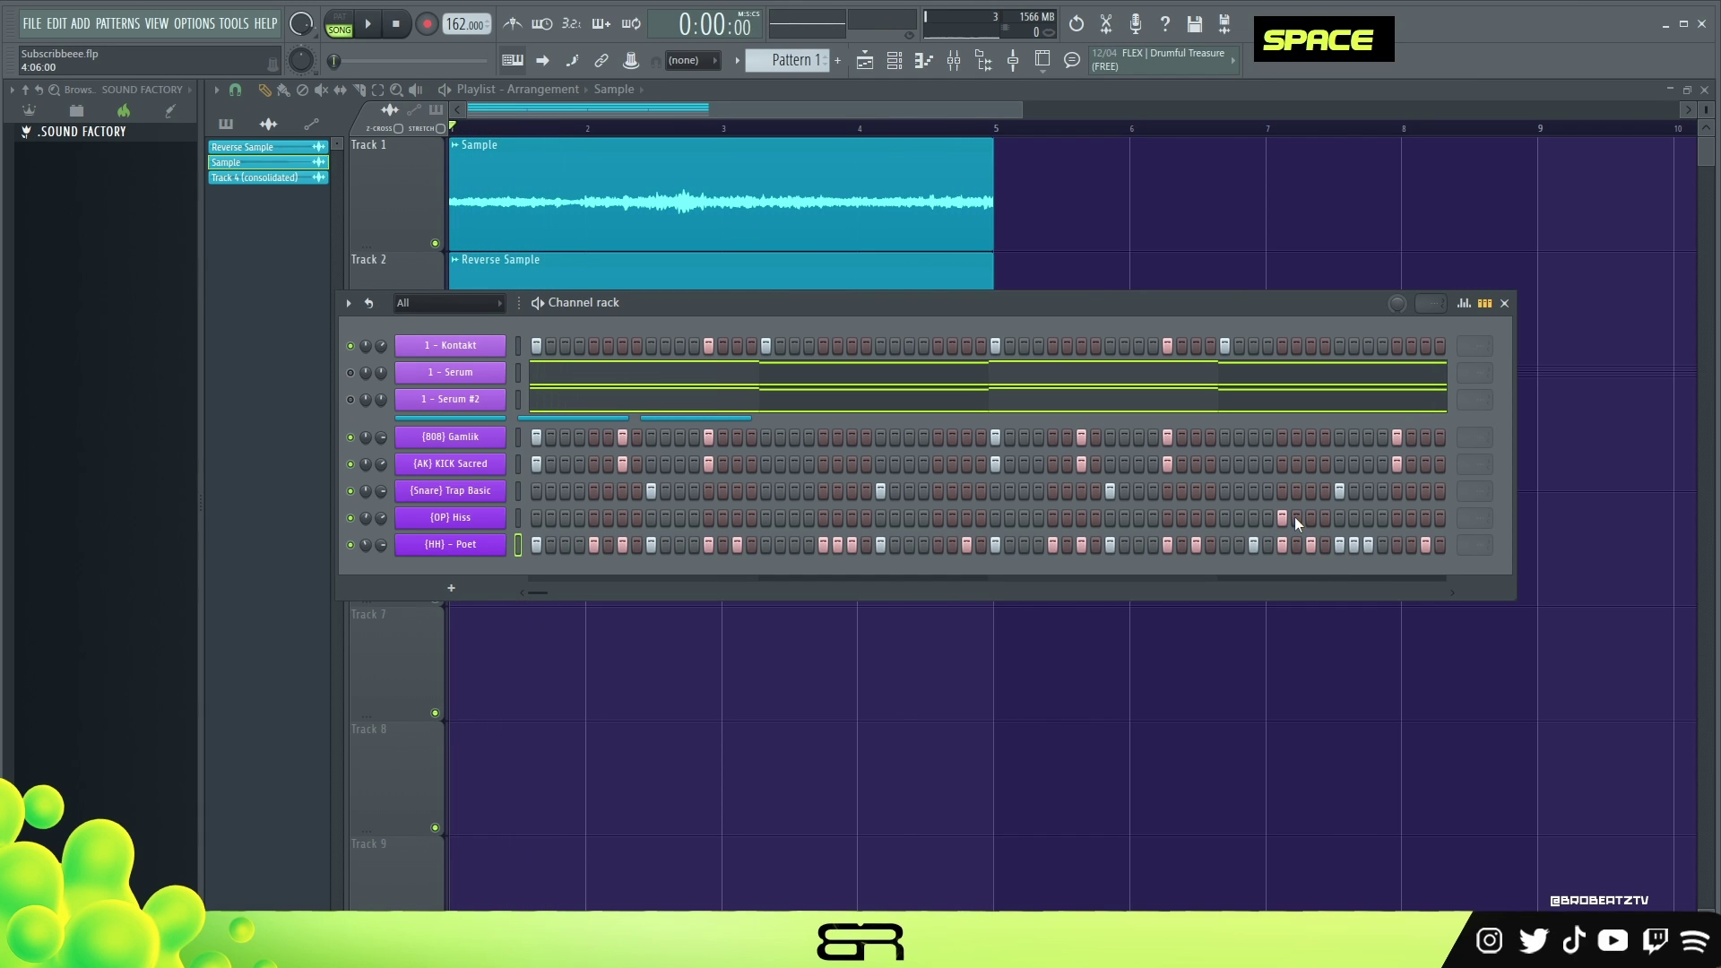
left_click_drag(901, 303, 915, 361)
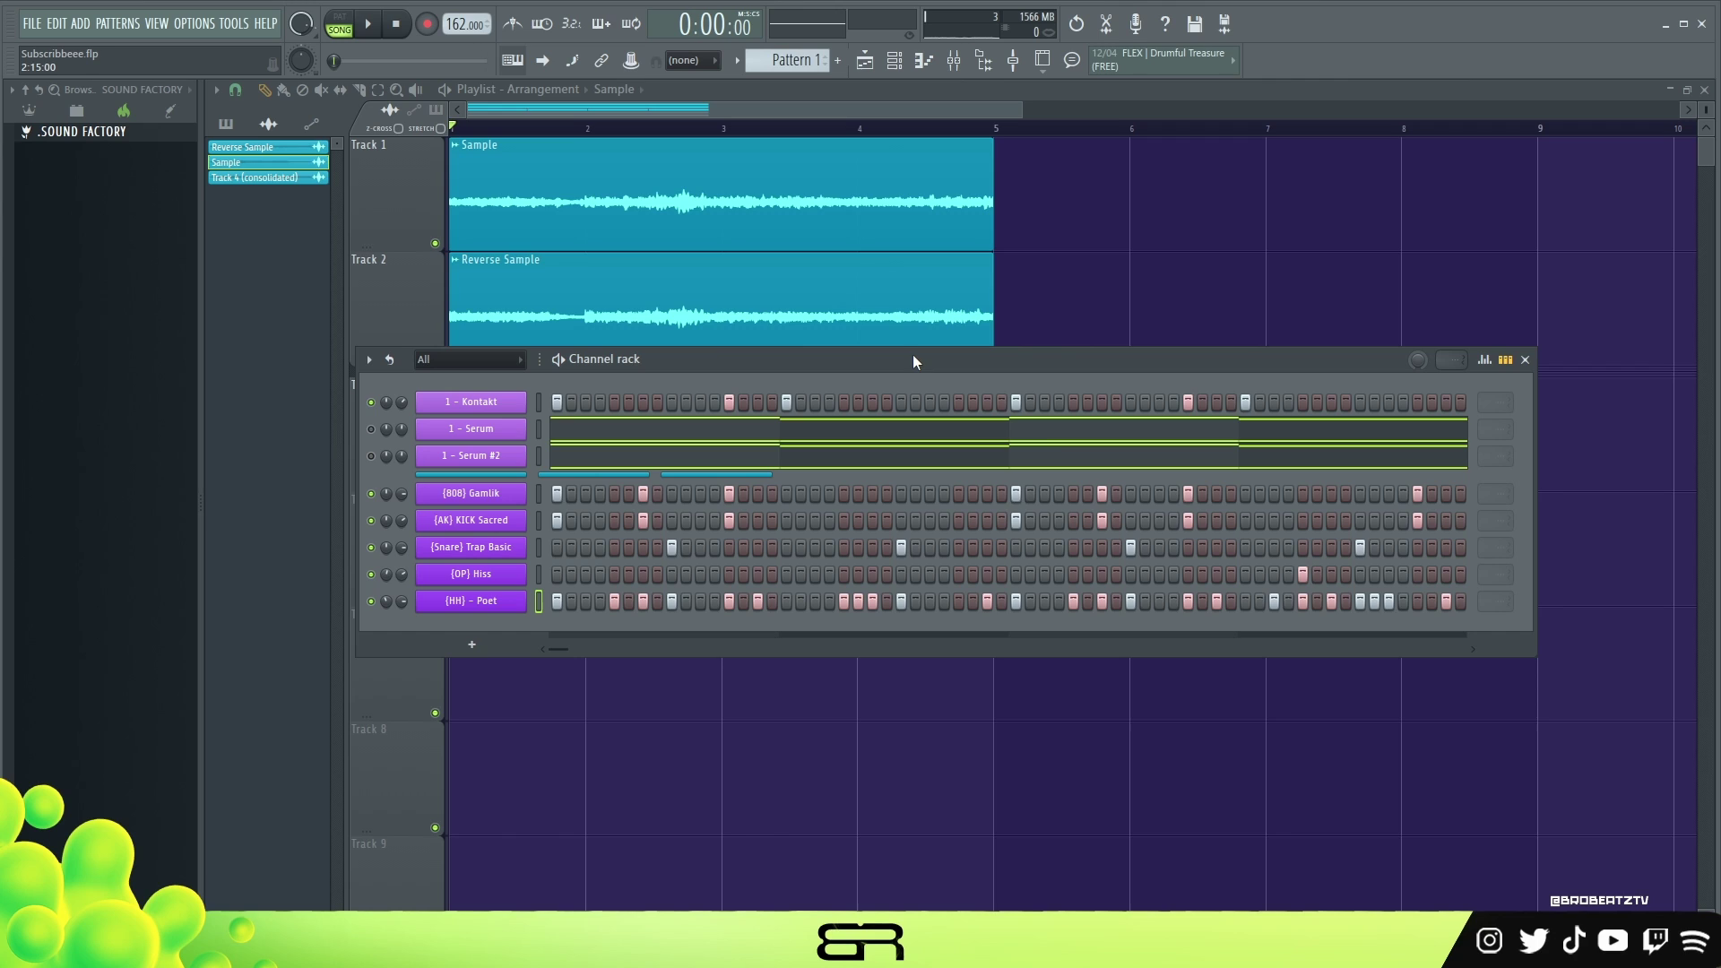
left_click_drag(927, 362, 927, 341)
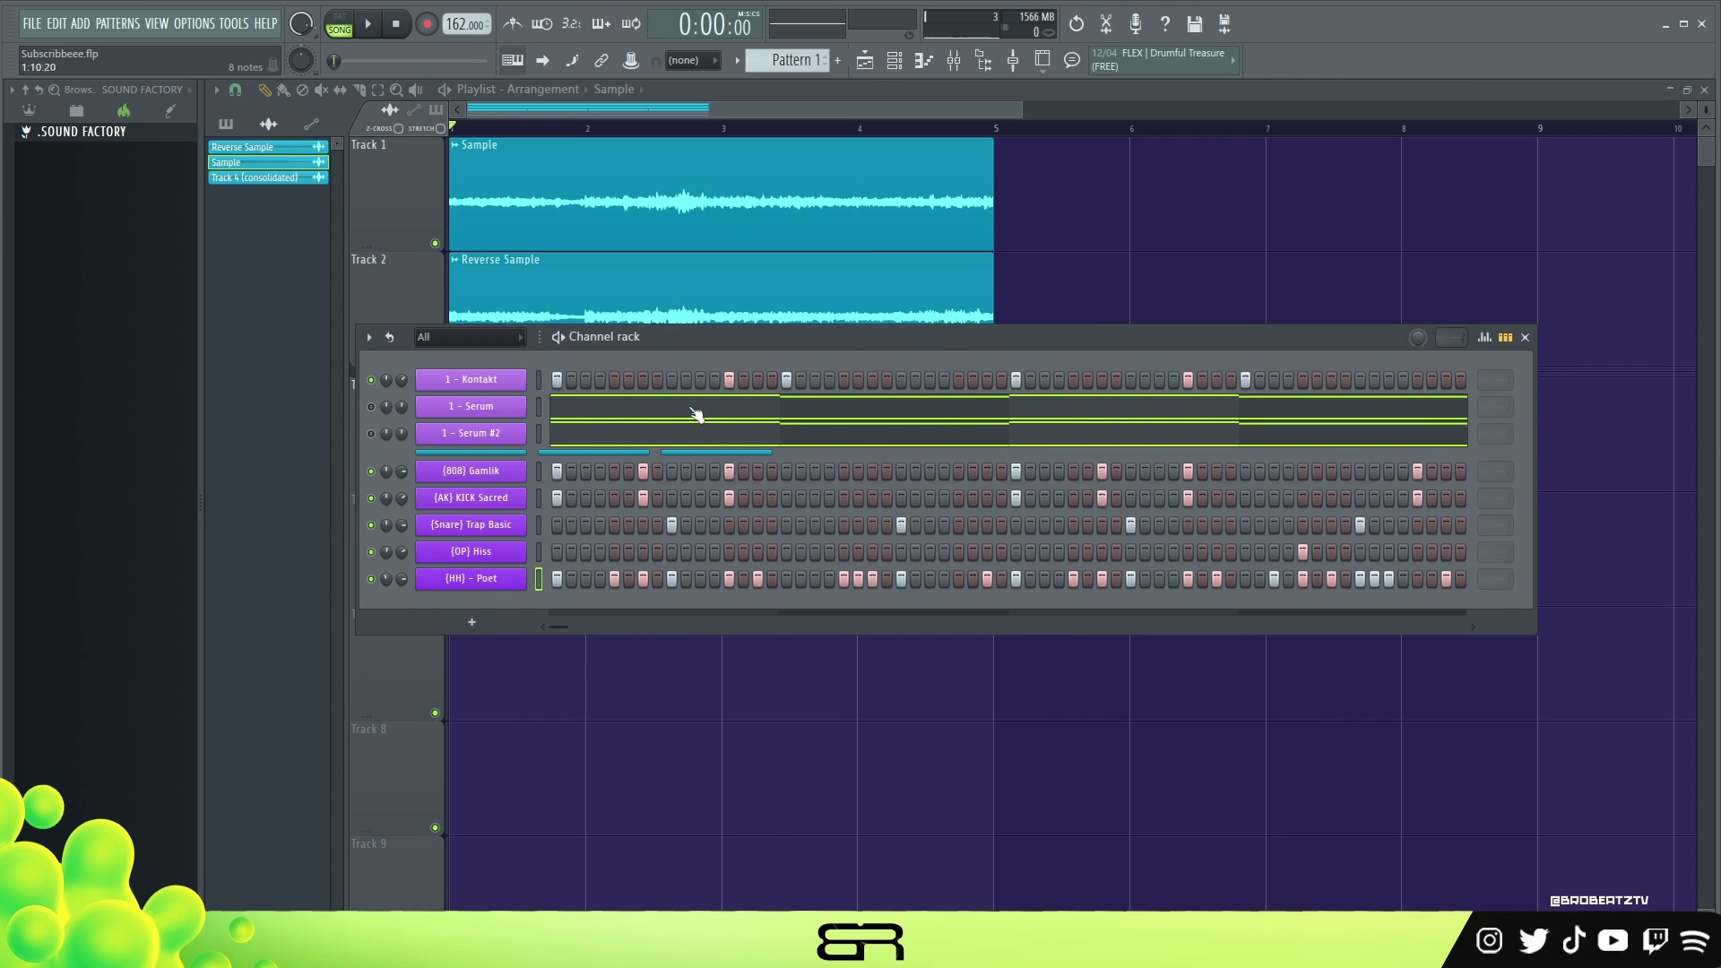
left_click_drag(735, 340, 730, 336)
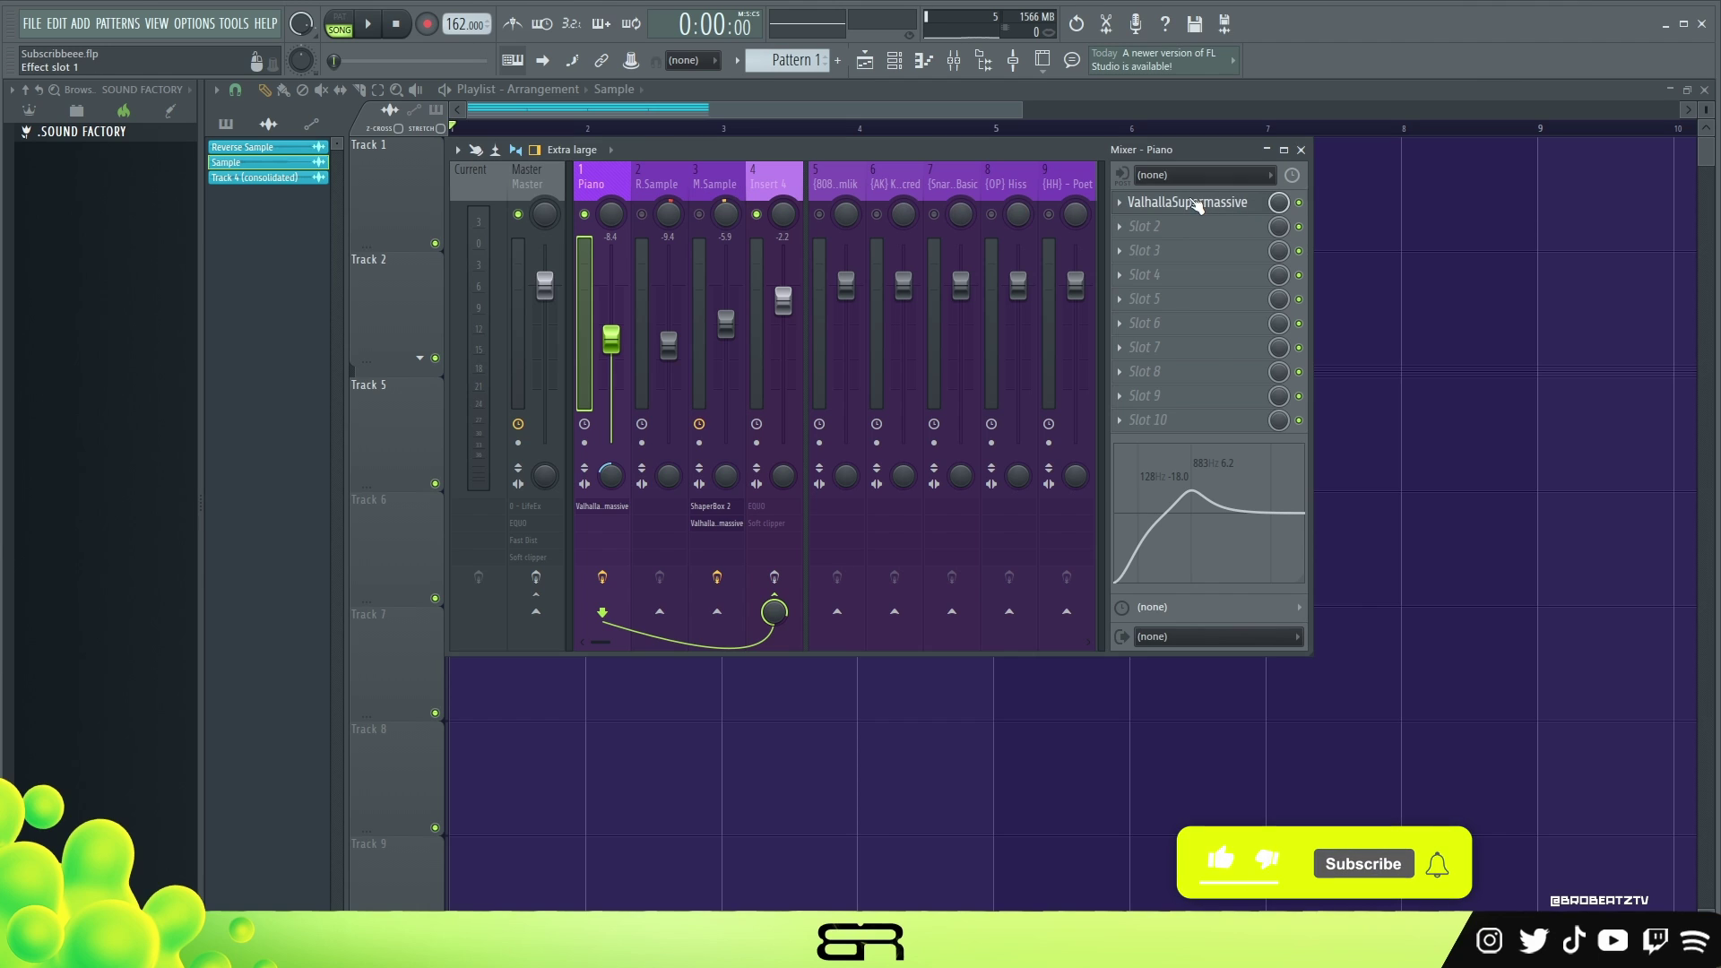
Load the To Another World preset in the Piano track's ValhallaSupermassive and set the mix to 56.4 %
left_click(1197, 204)
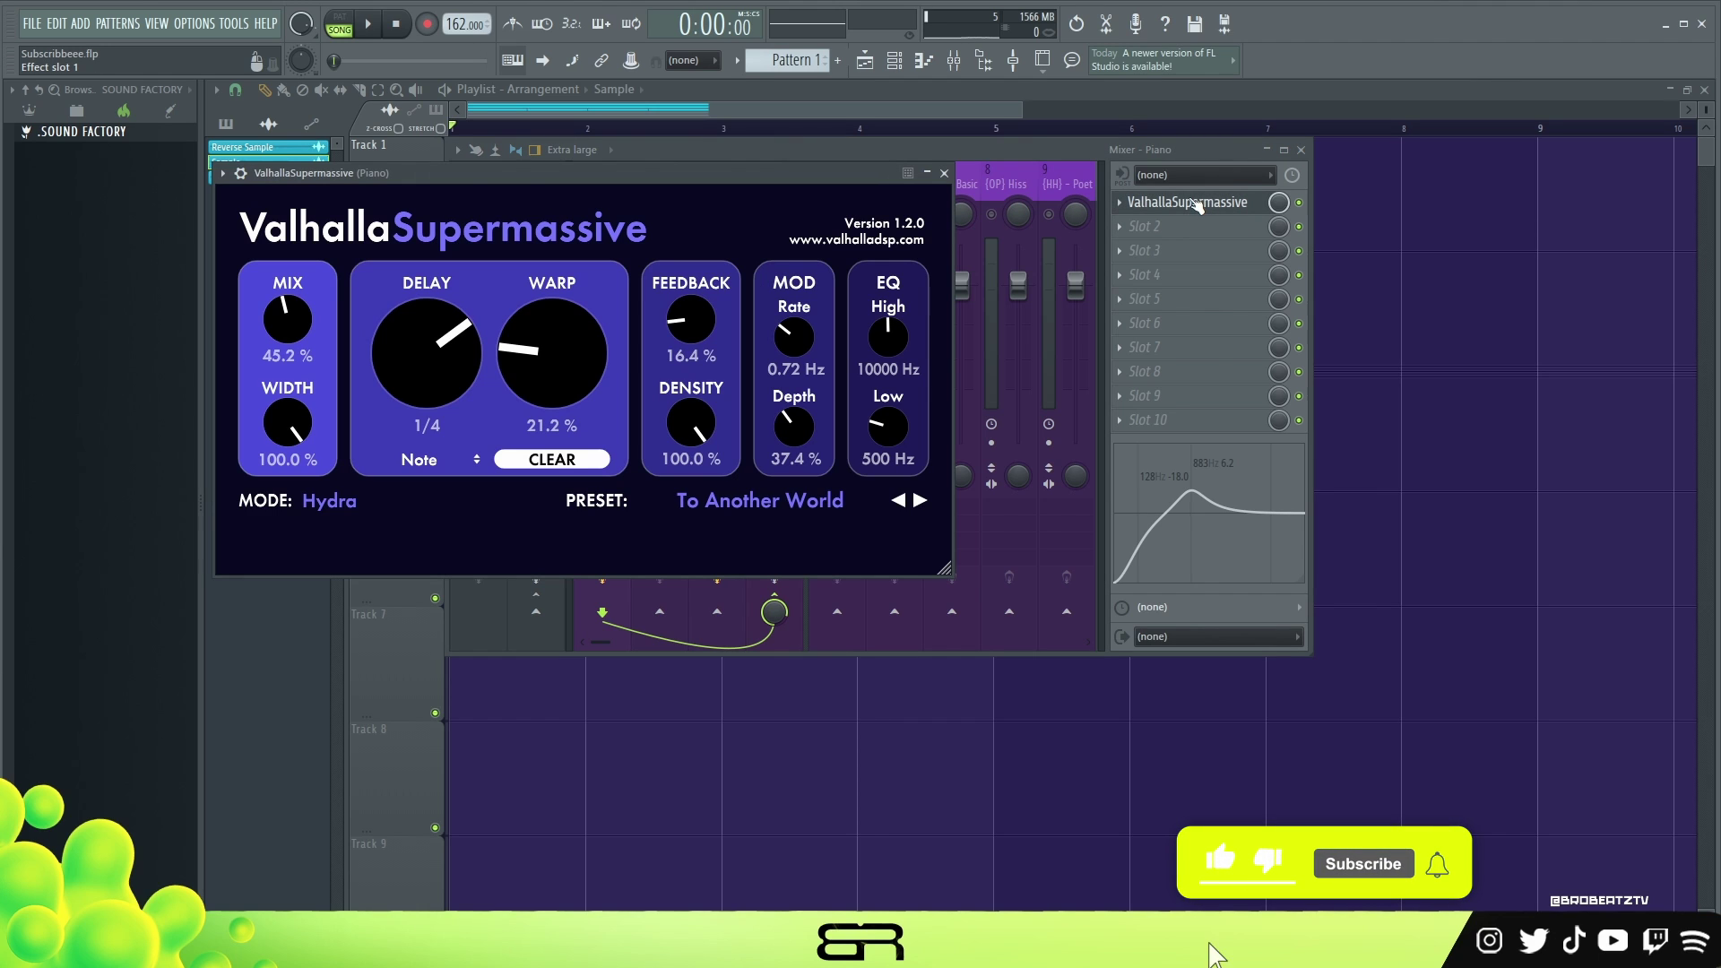
left_click(711, 502)
mouse_move(866, 628)
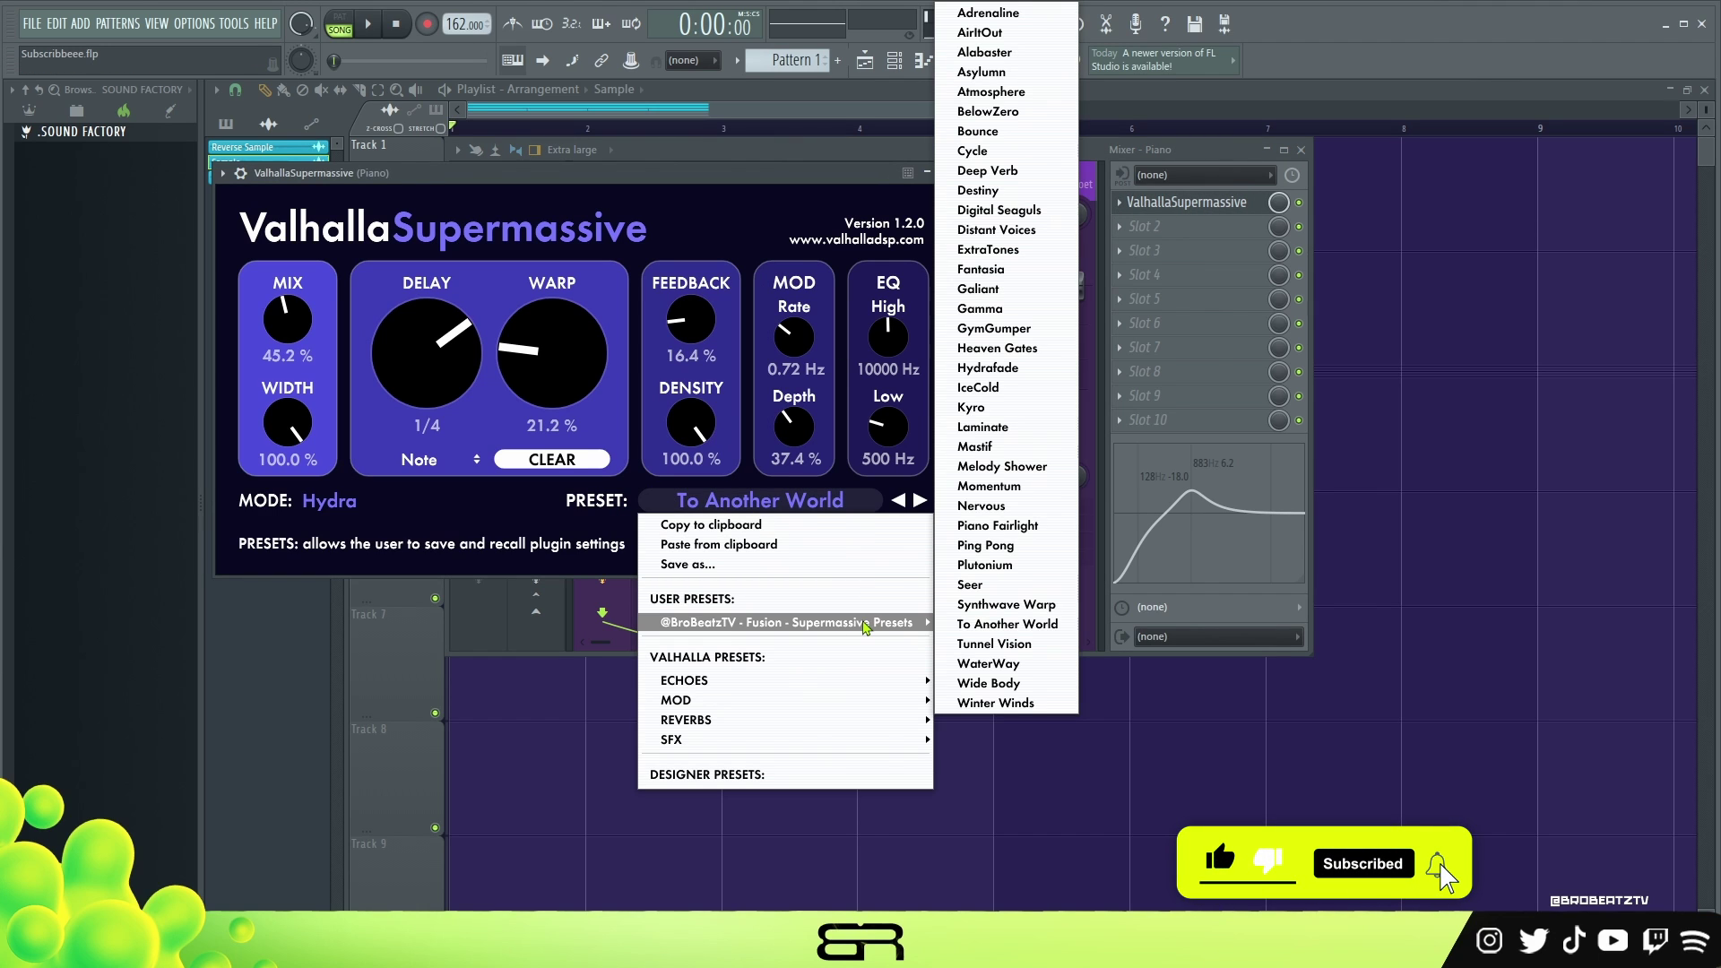
left_click(993, 625)
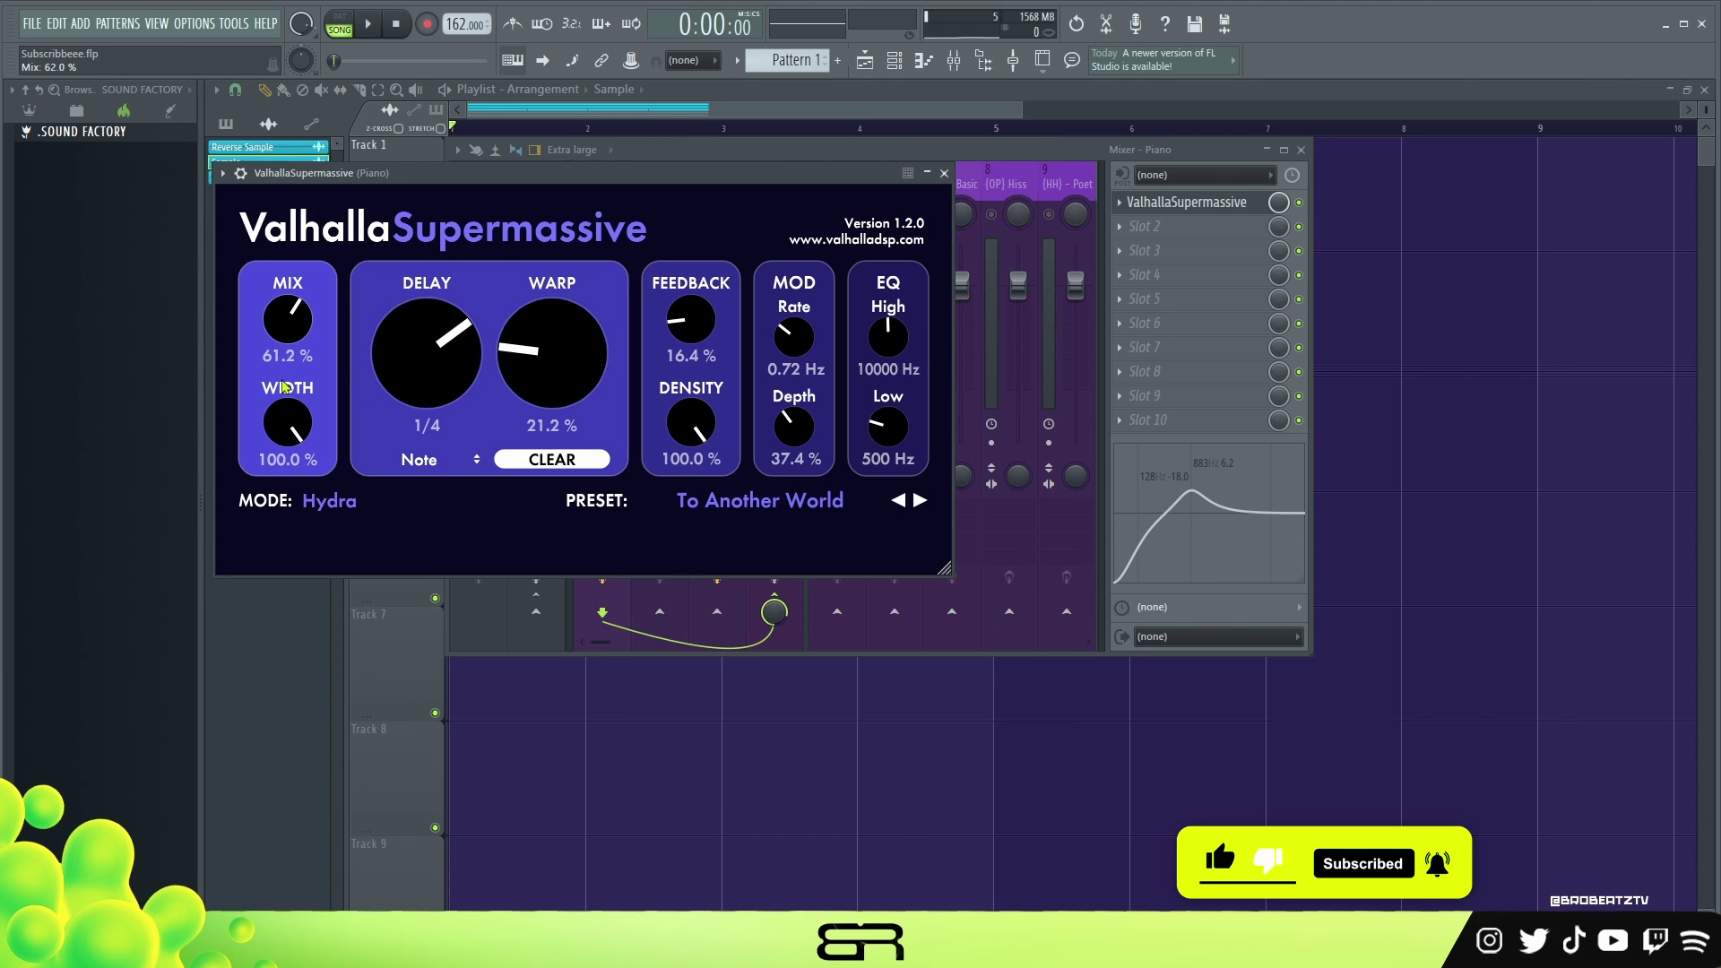
left_click_drag(709, 175, 855, 192)
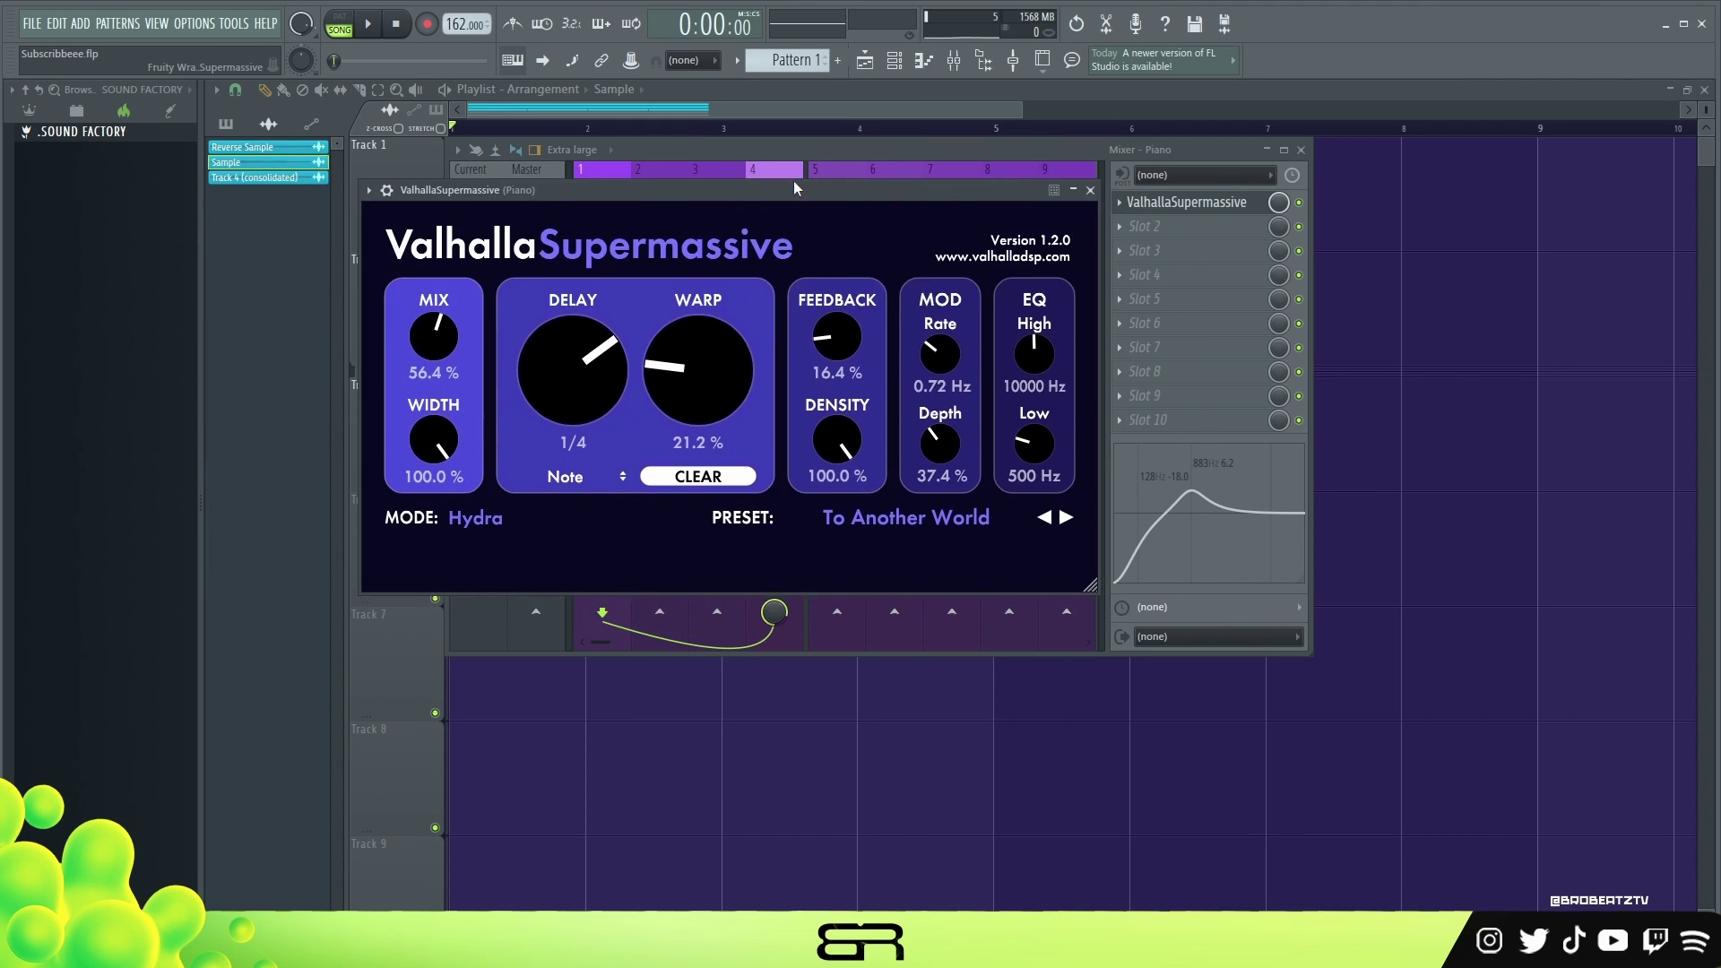
left_click(1091, 191)
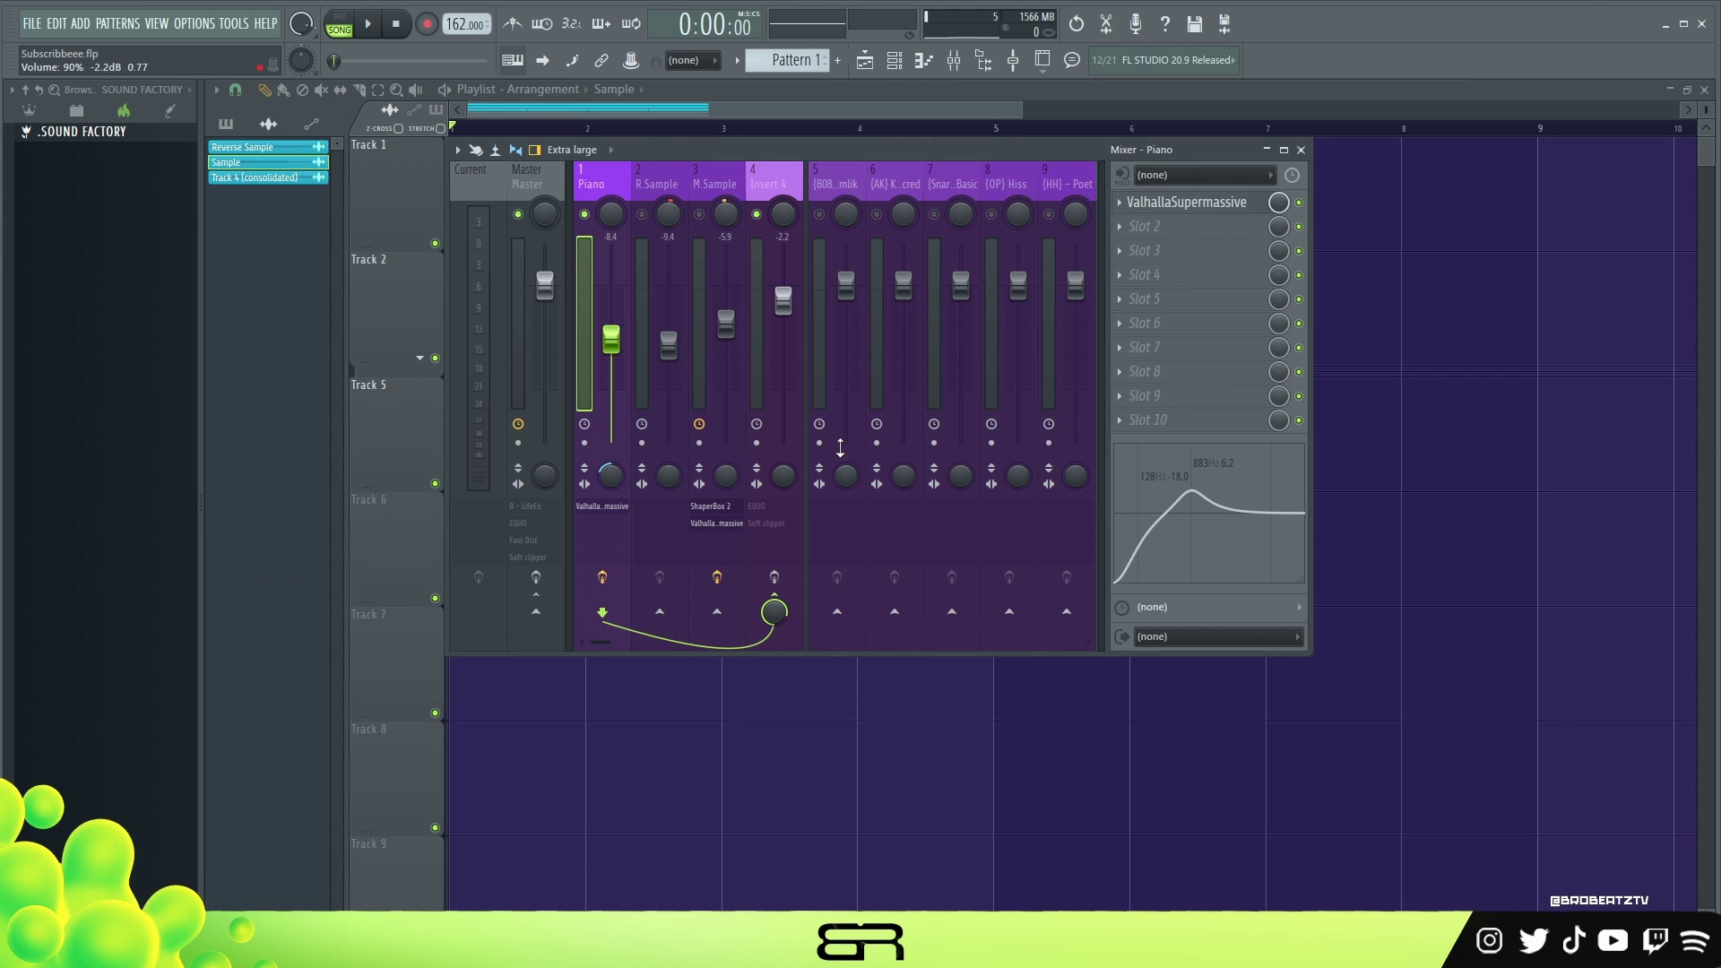
Audition the Piano mixer track at different levels and set its volume to -9.1 dB
key("space")
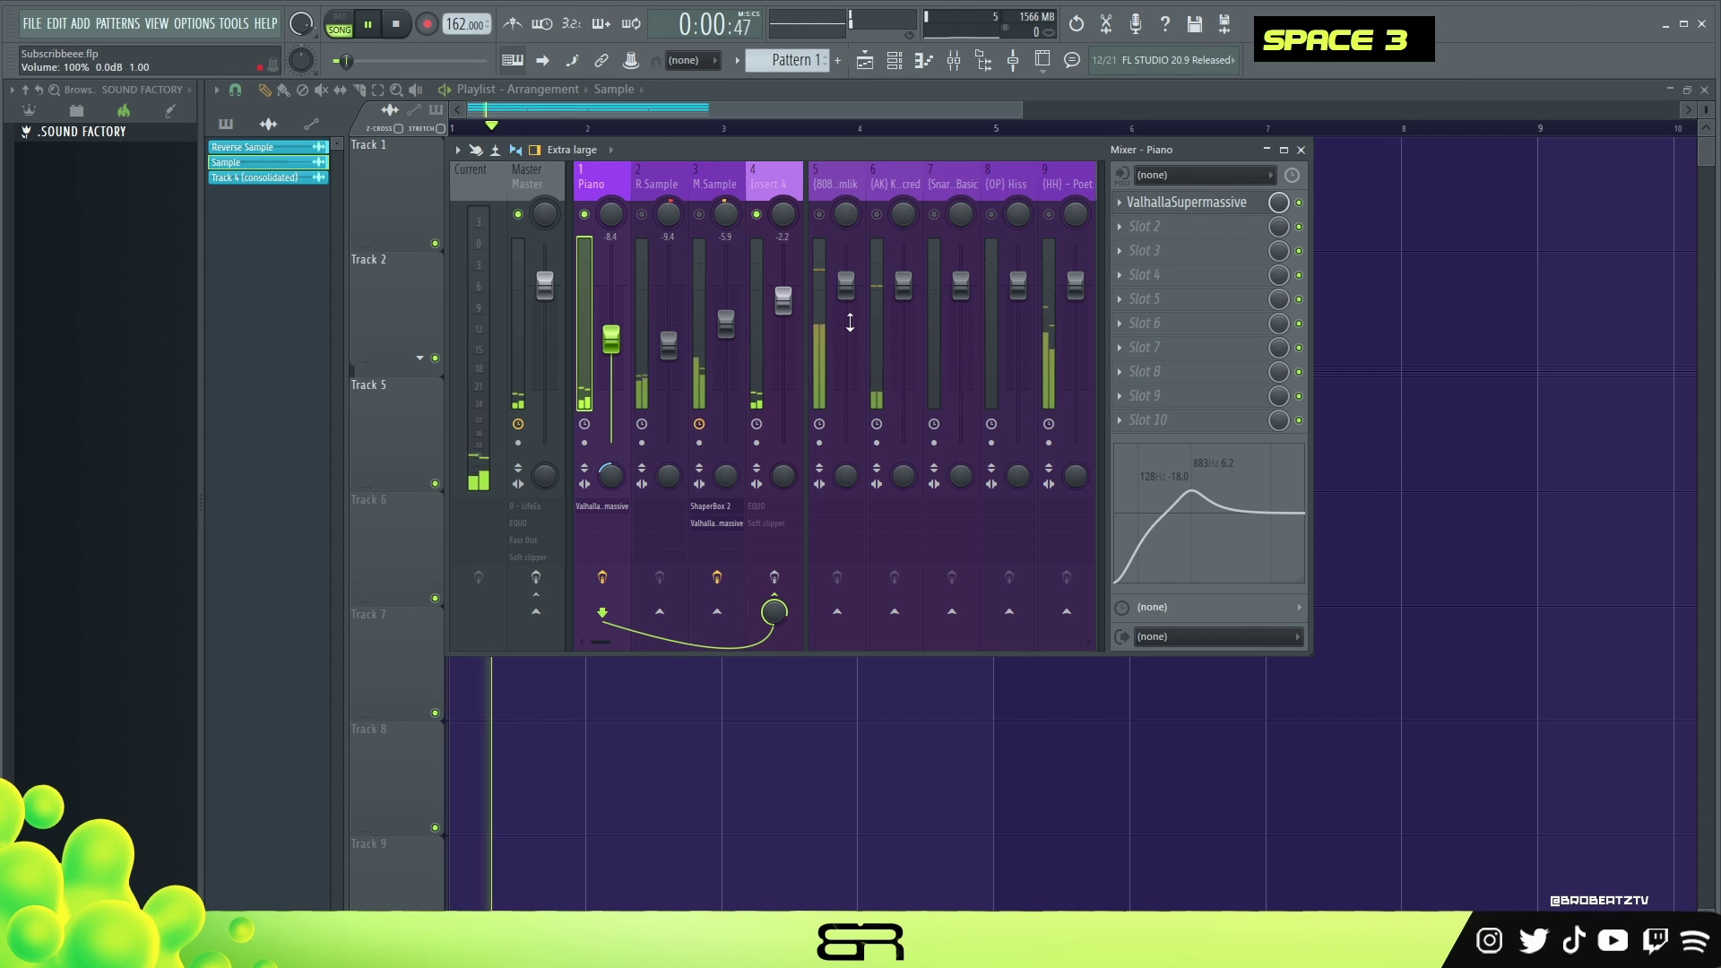
left_click_drag(611, 339, 610, 284)
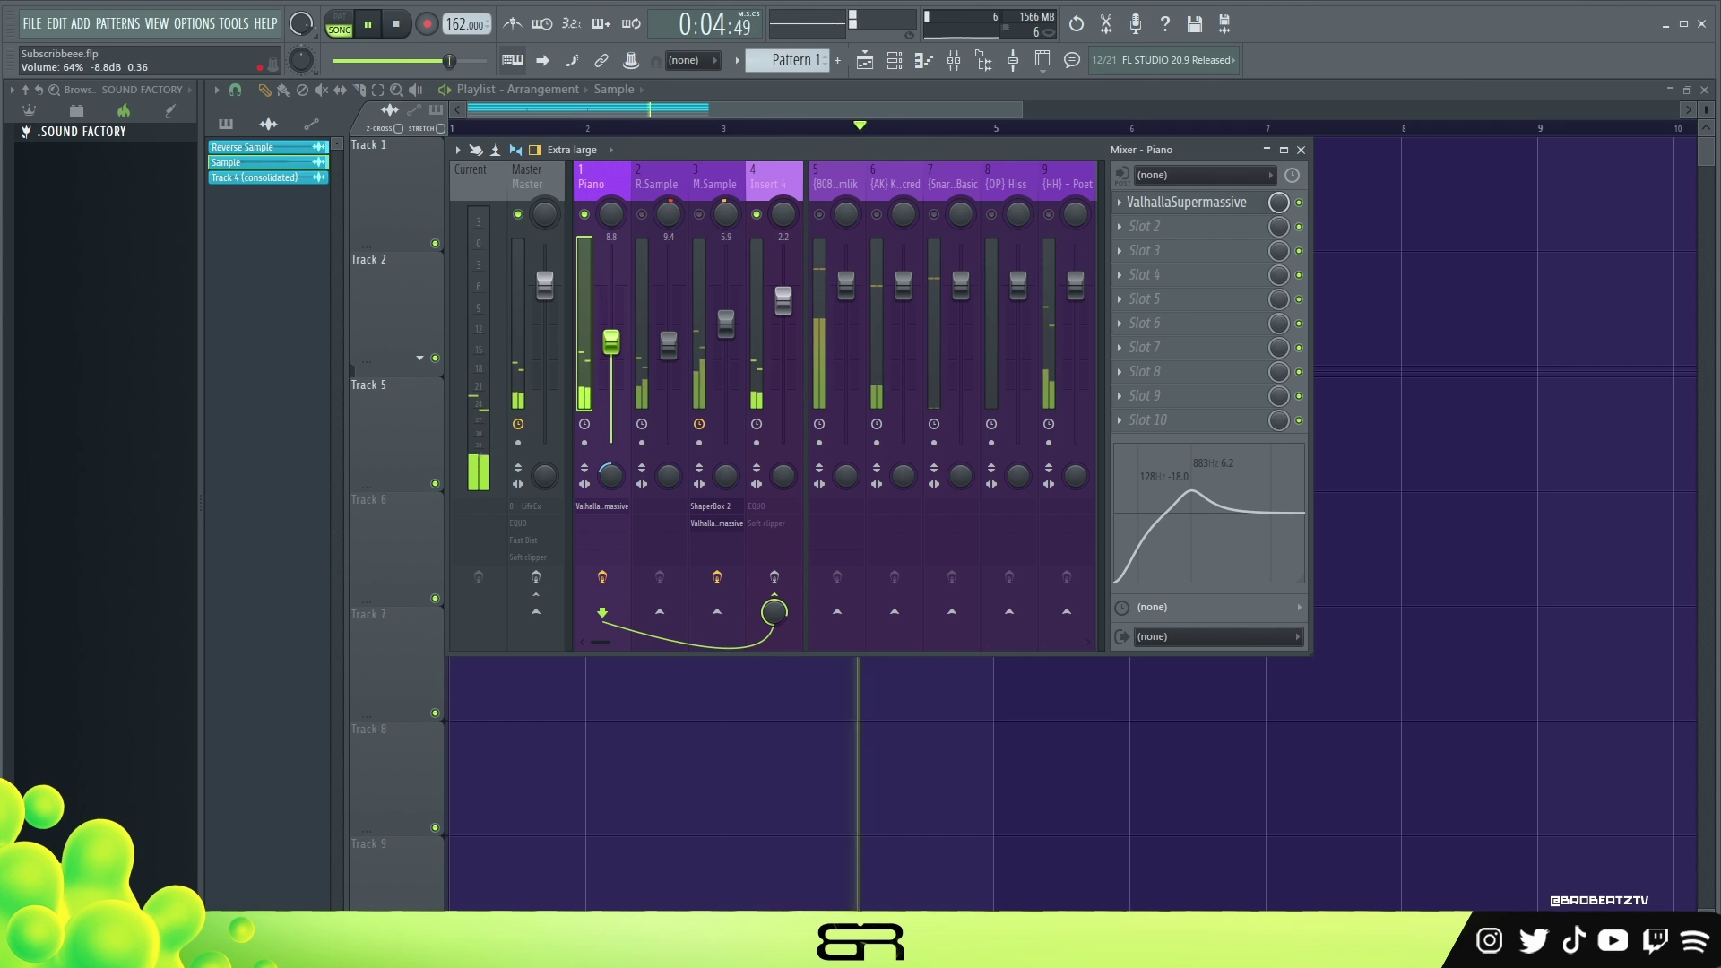
left_click_drag(611, 284, 611, 343)
key("space")
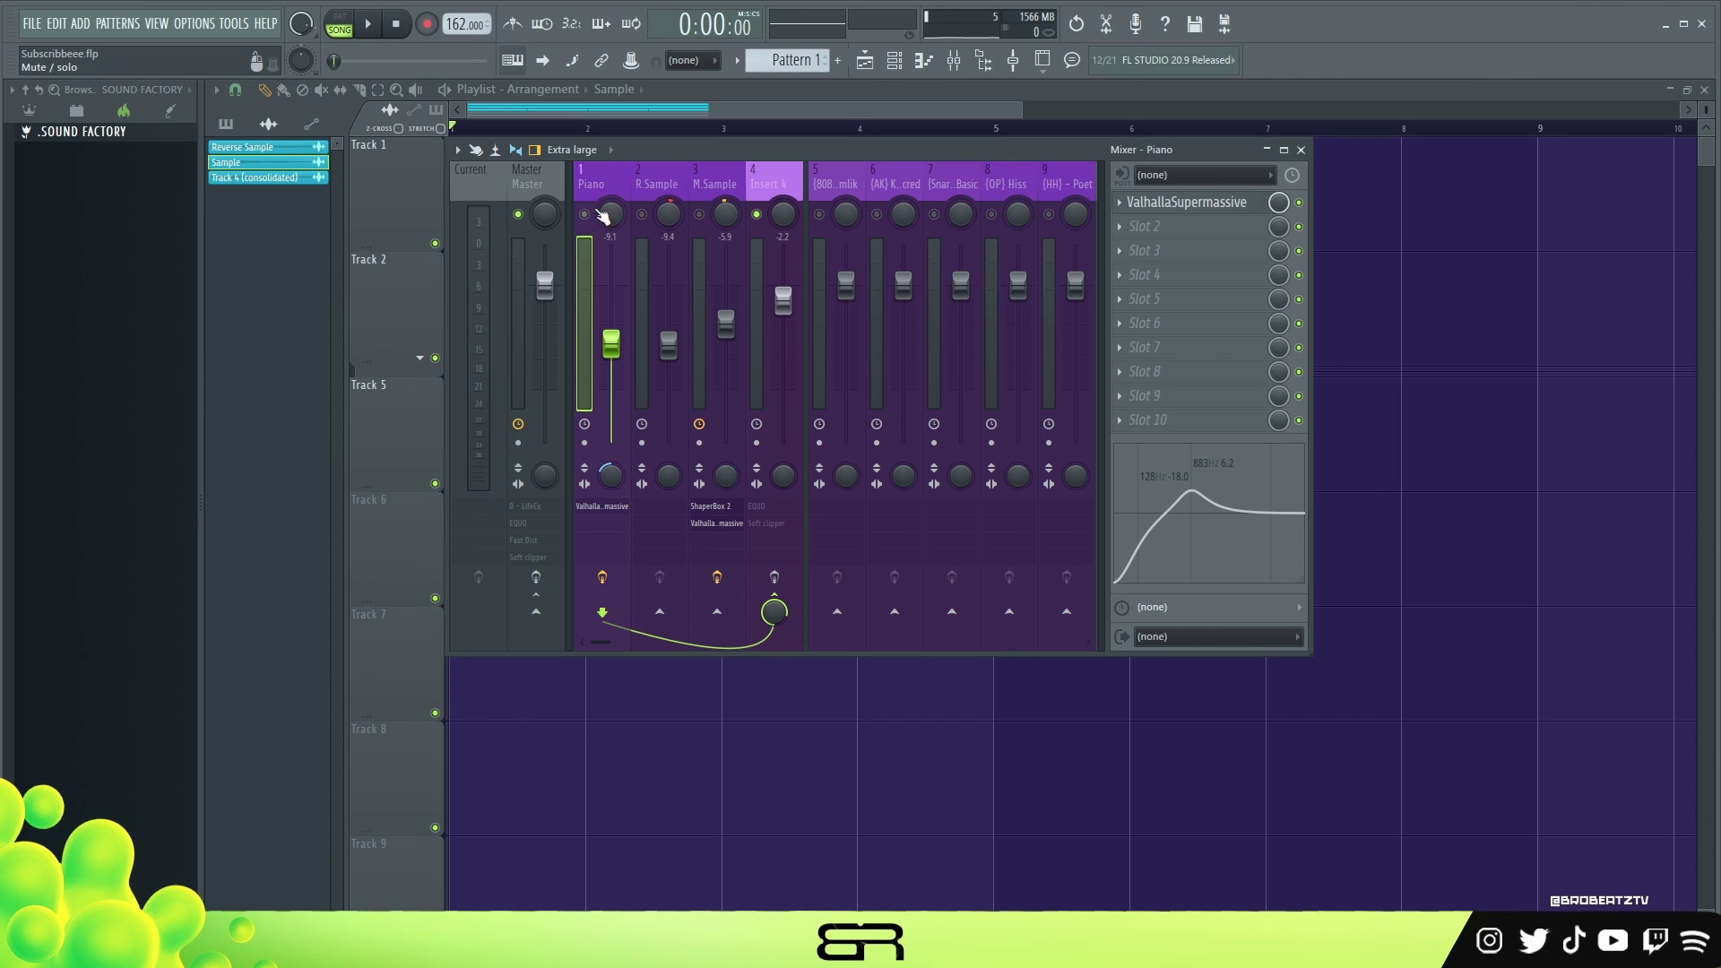
Solo the R.Sample mixer track and fine-tune the boost of its peaking EQ band 2 at about 4 kHz
double_click(642, 214)
left_click_drag(662, 157, 700, 378)
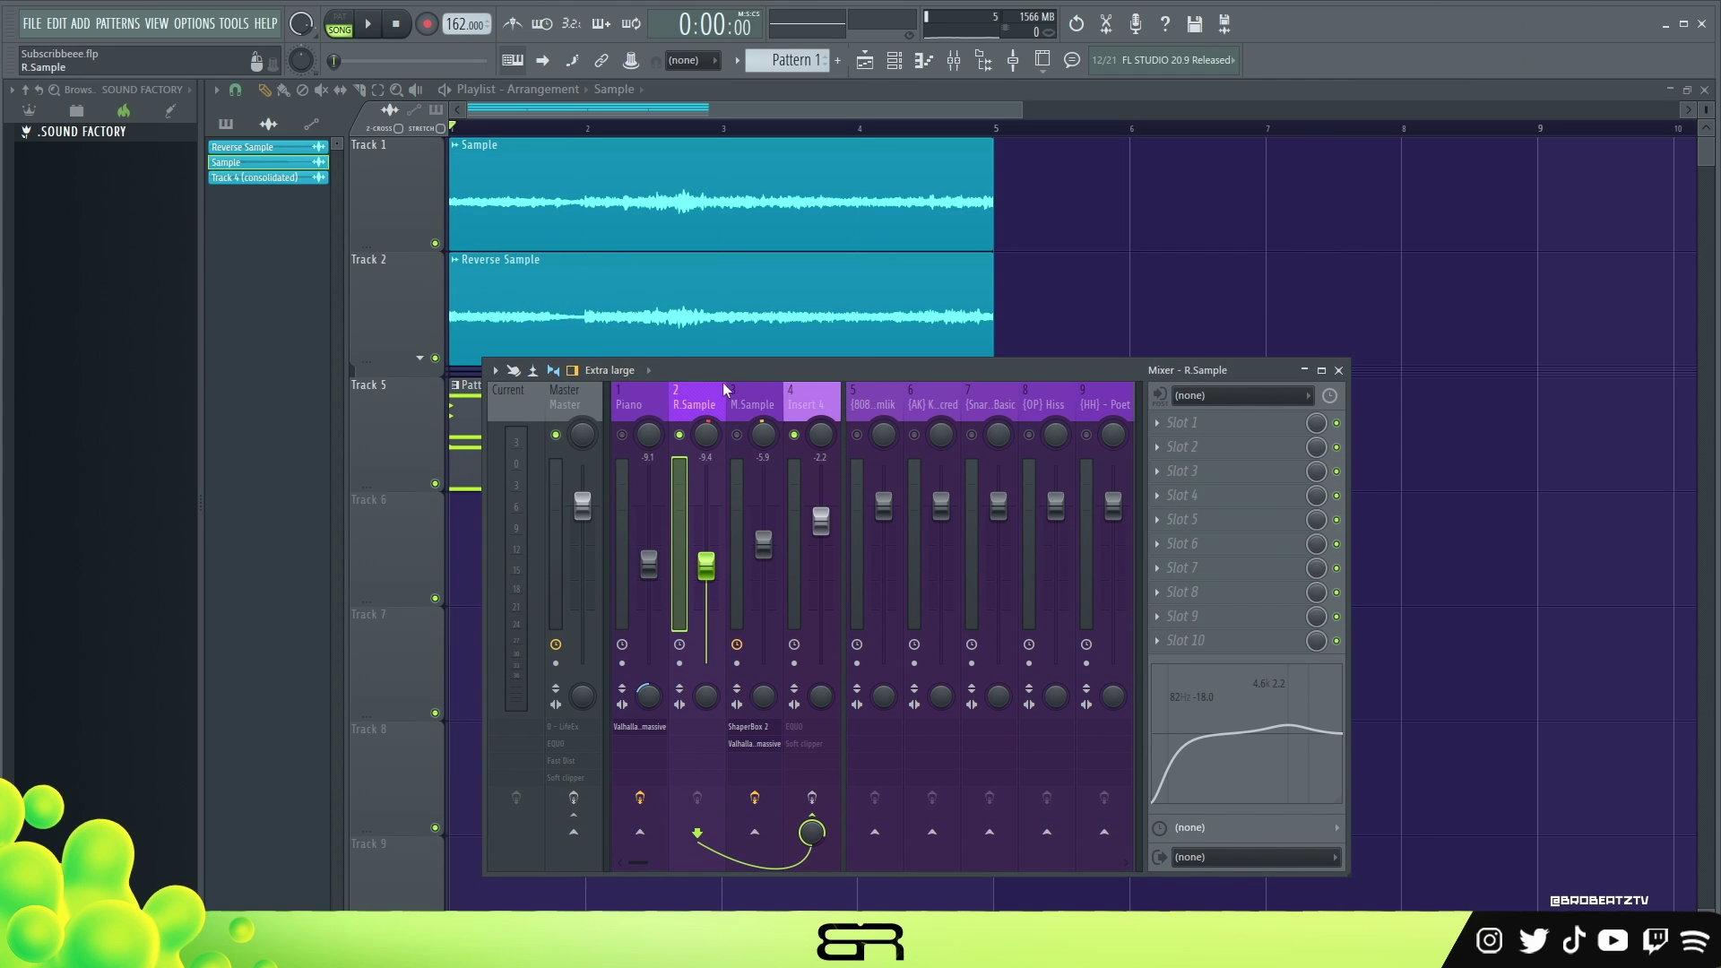
left_click_drag(733, 378, 689, 187)
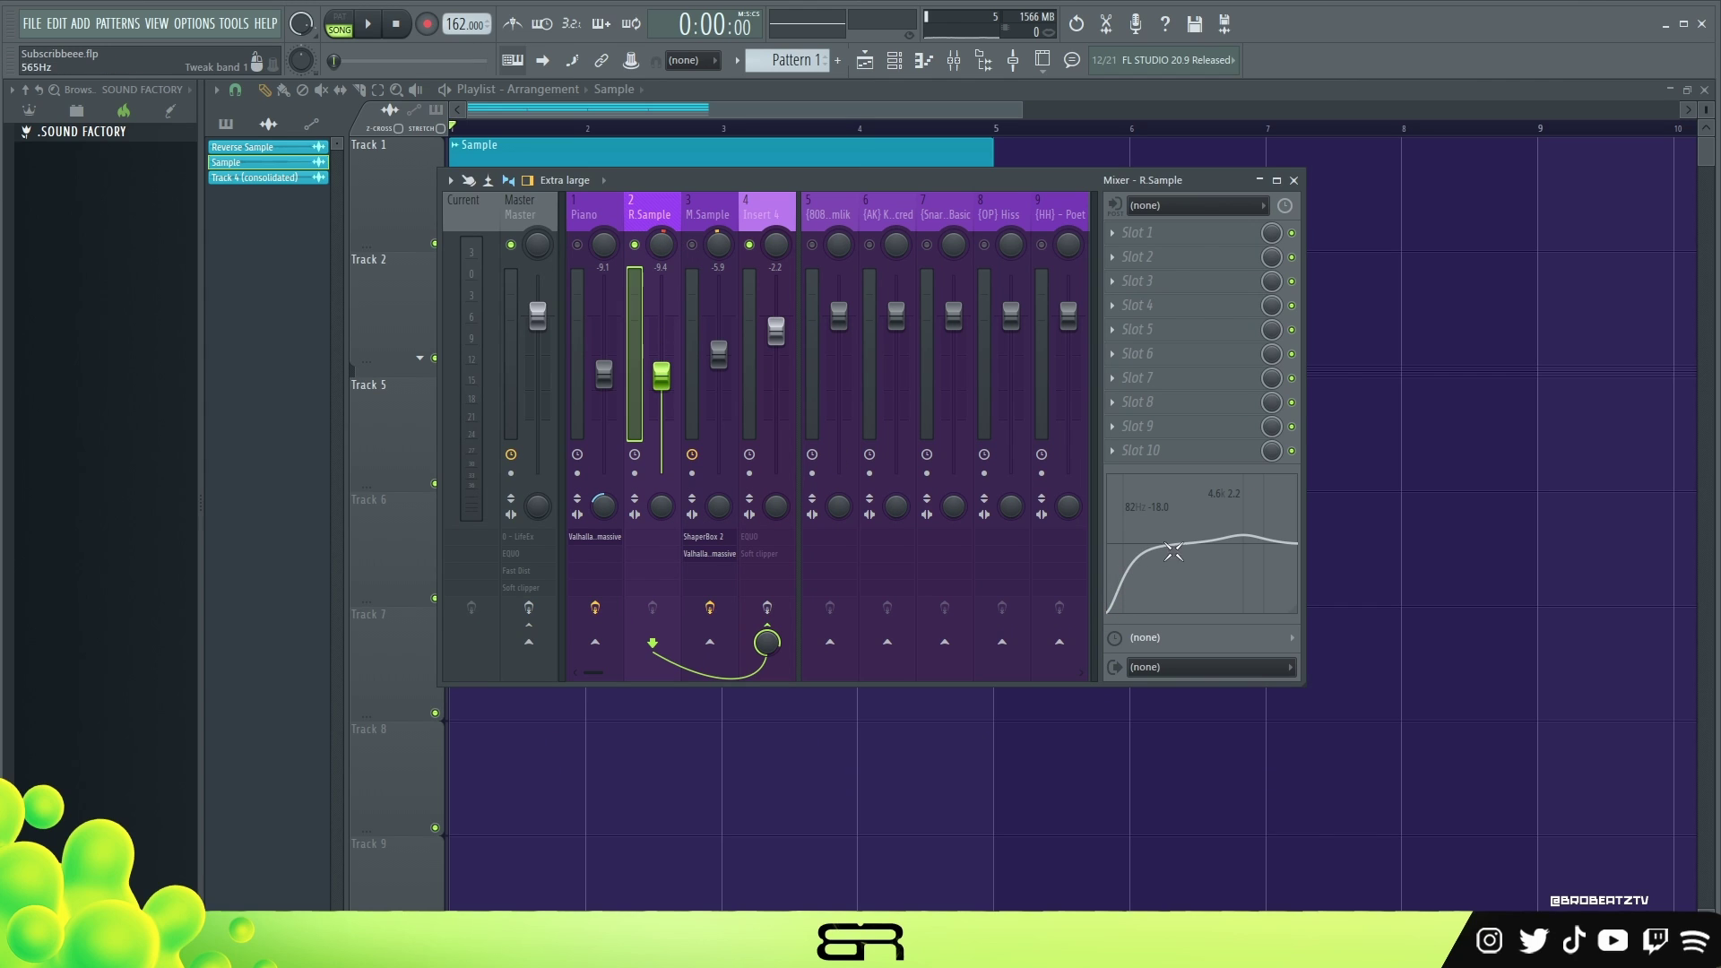
left_click_drag(1244, 543, 1240, 542)
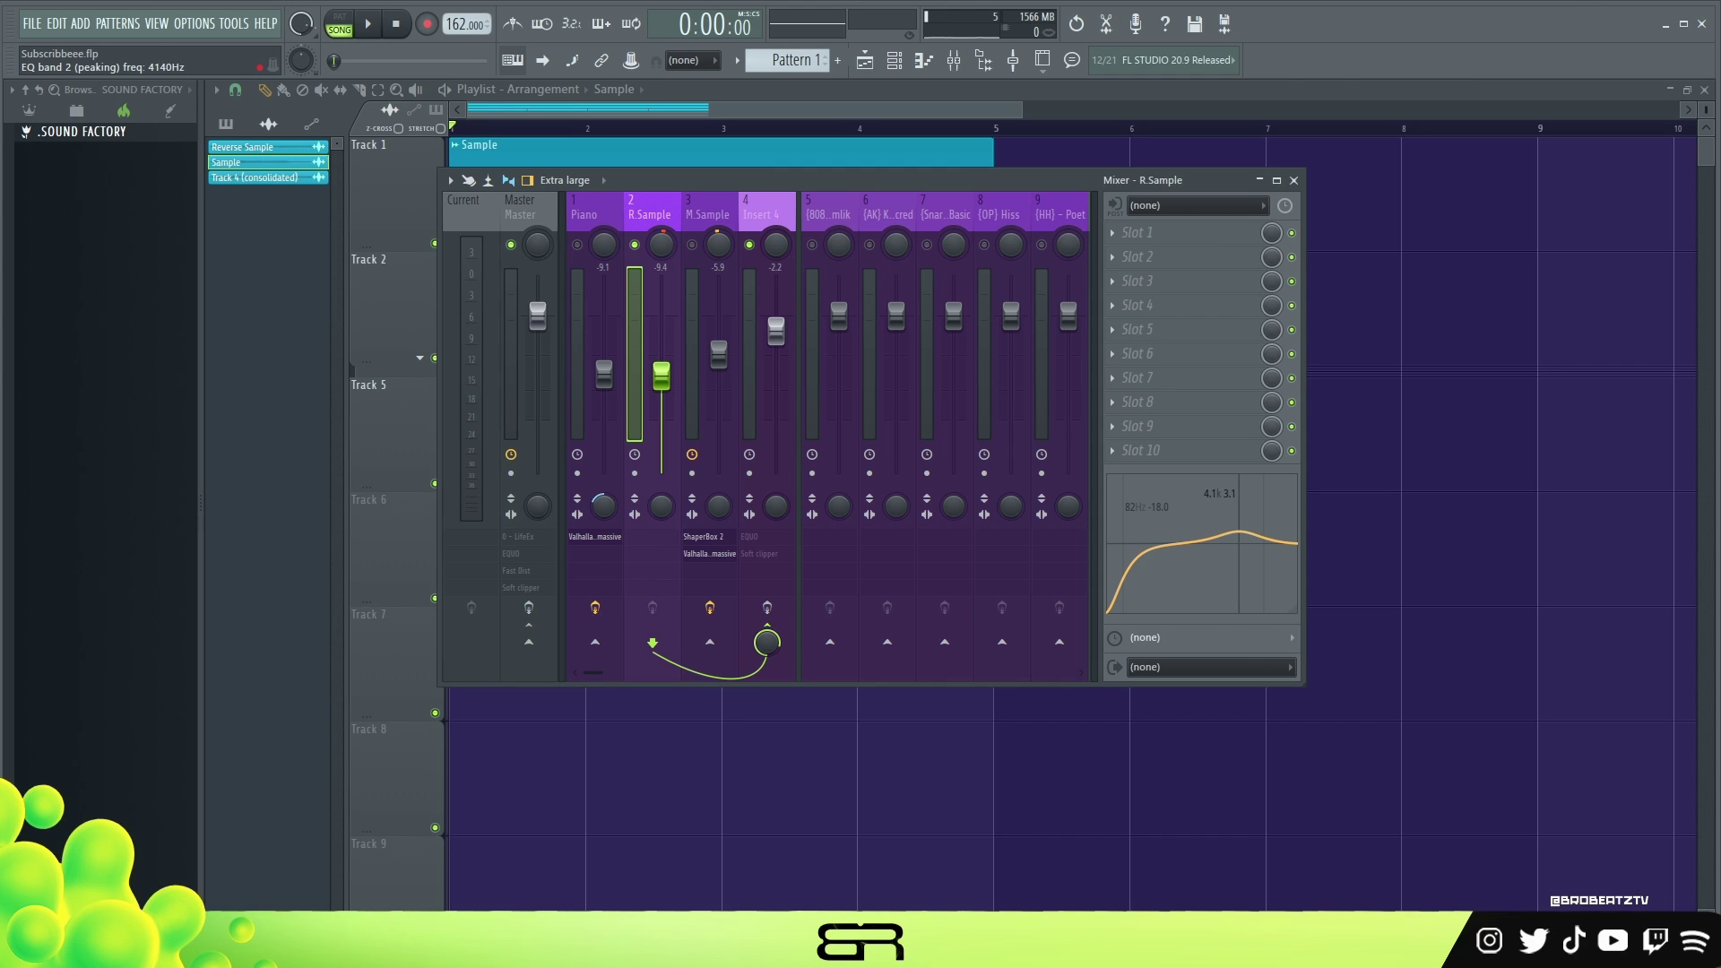
Examine the ValhallaSupermassive and ShaperBox 2 settings on the M.Sample mixer track
left_click(701, 213)
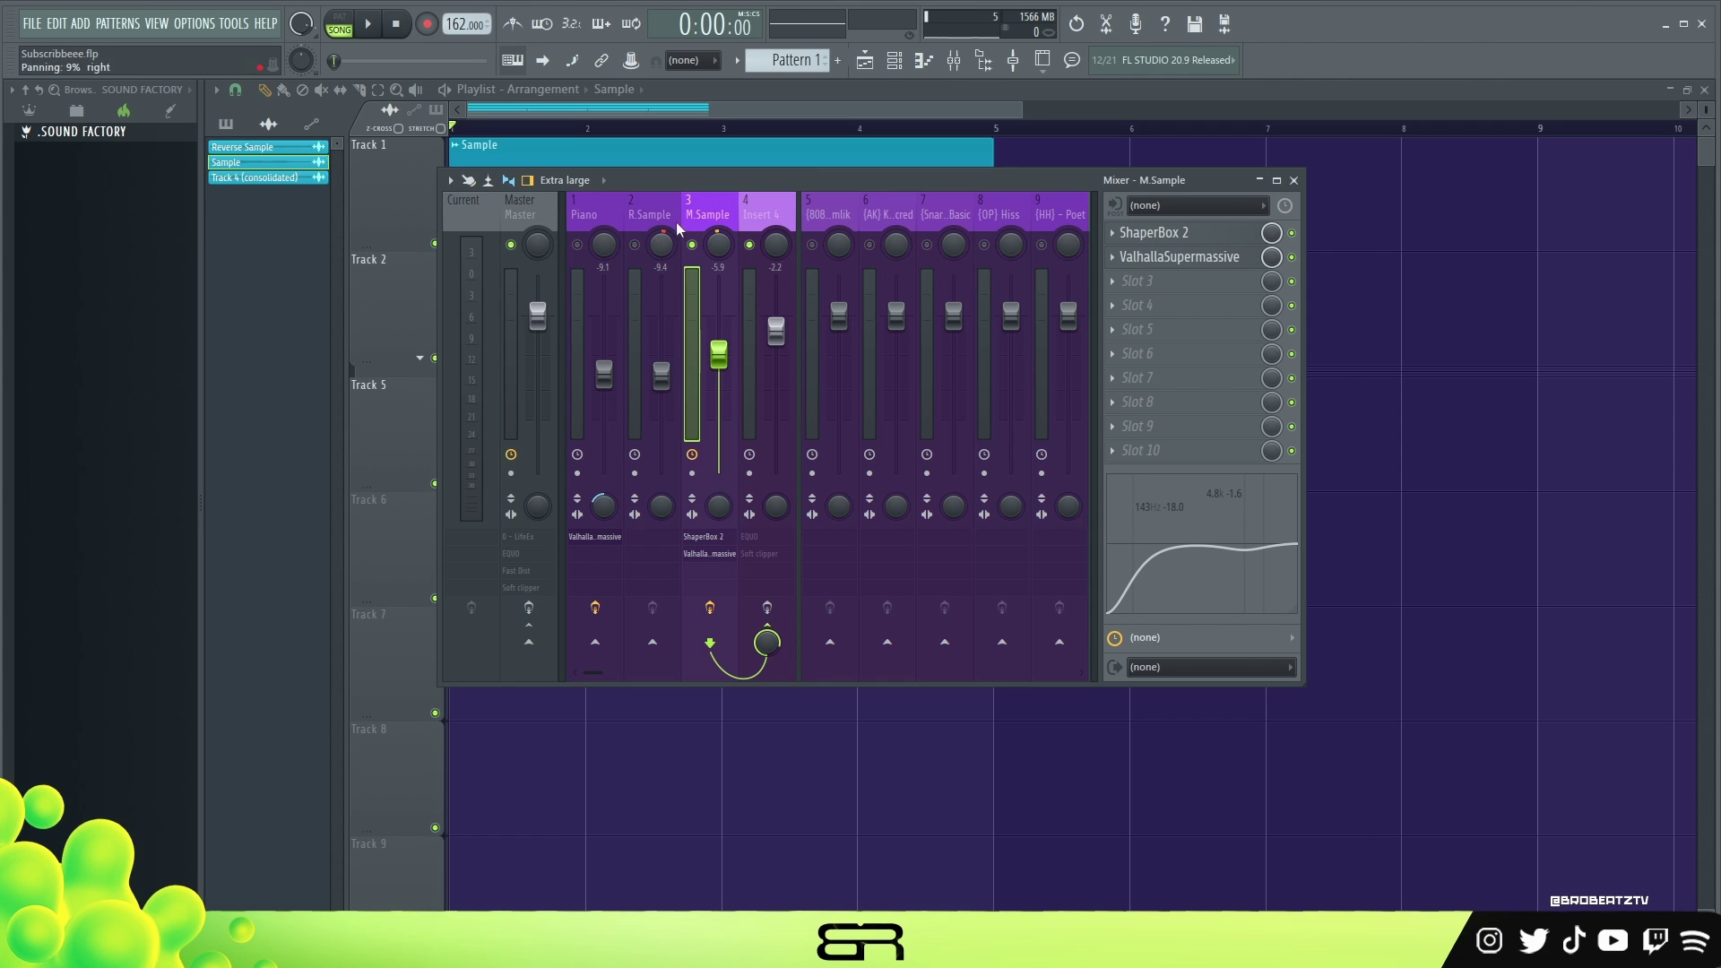
double_click(1163, 257)
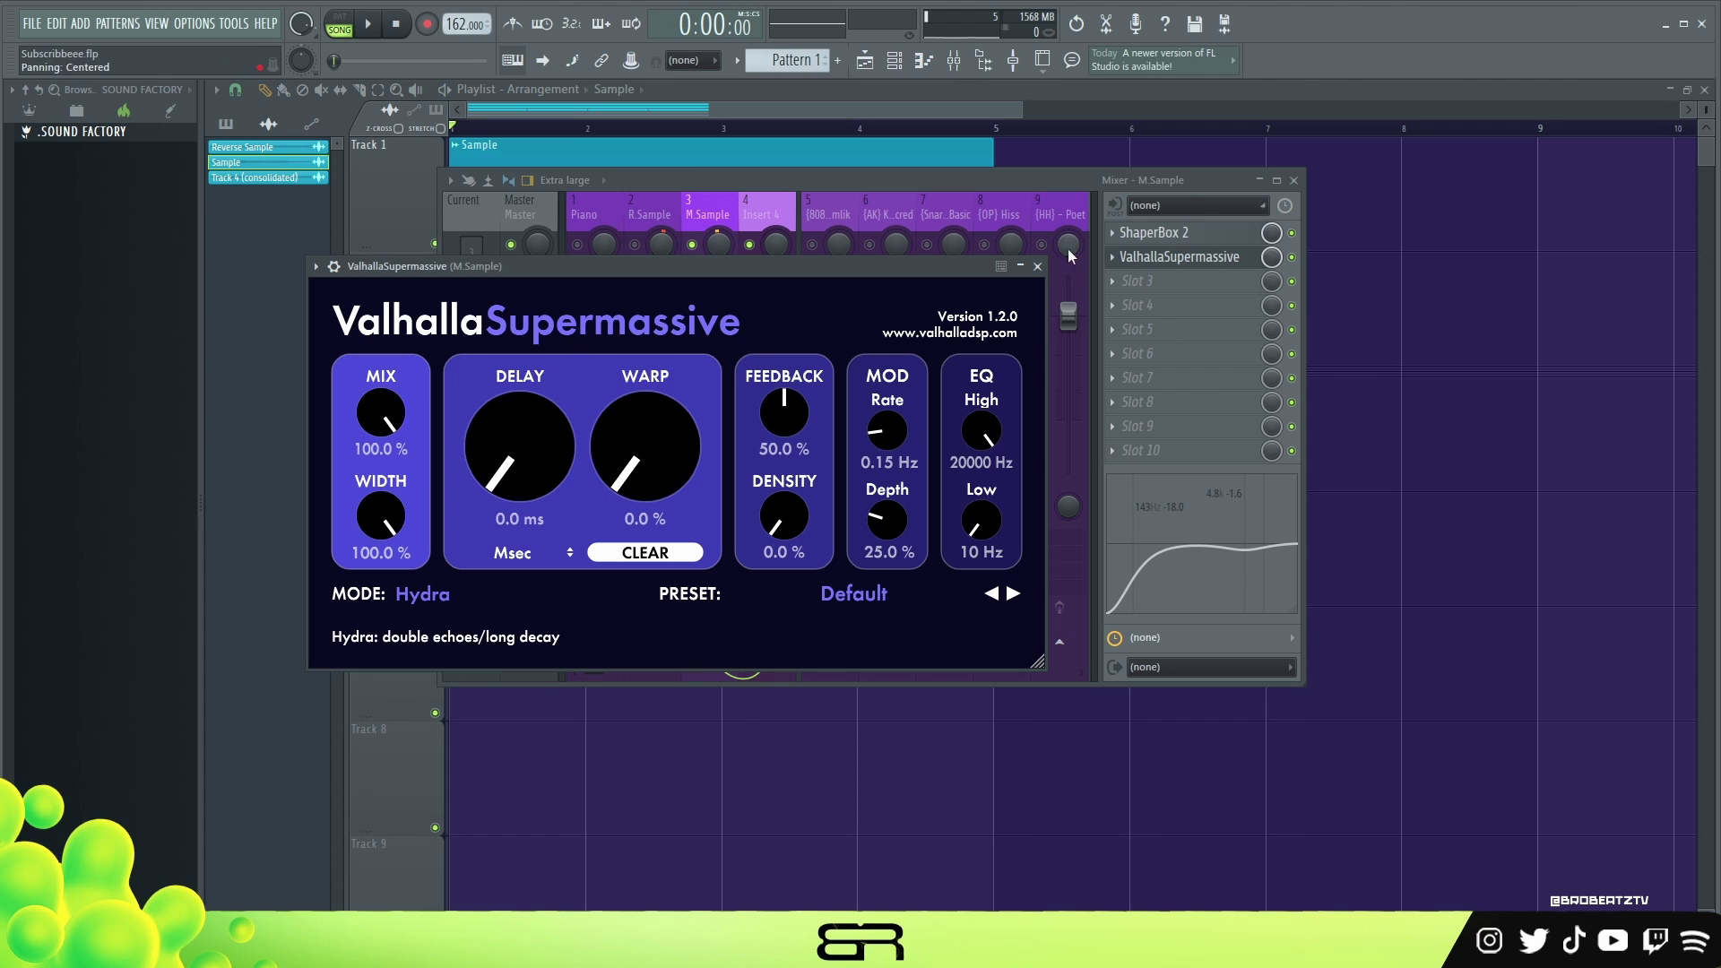
left_click(1038, 267)
double_click(1156, 233)
left_click_drag(923, 297, 988, 180)
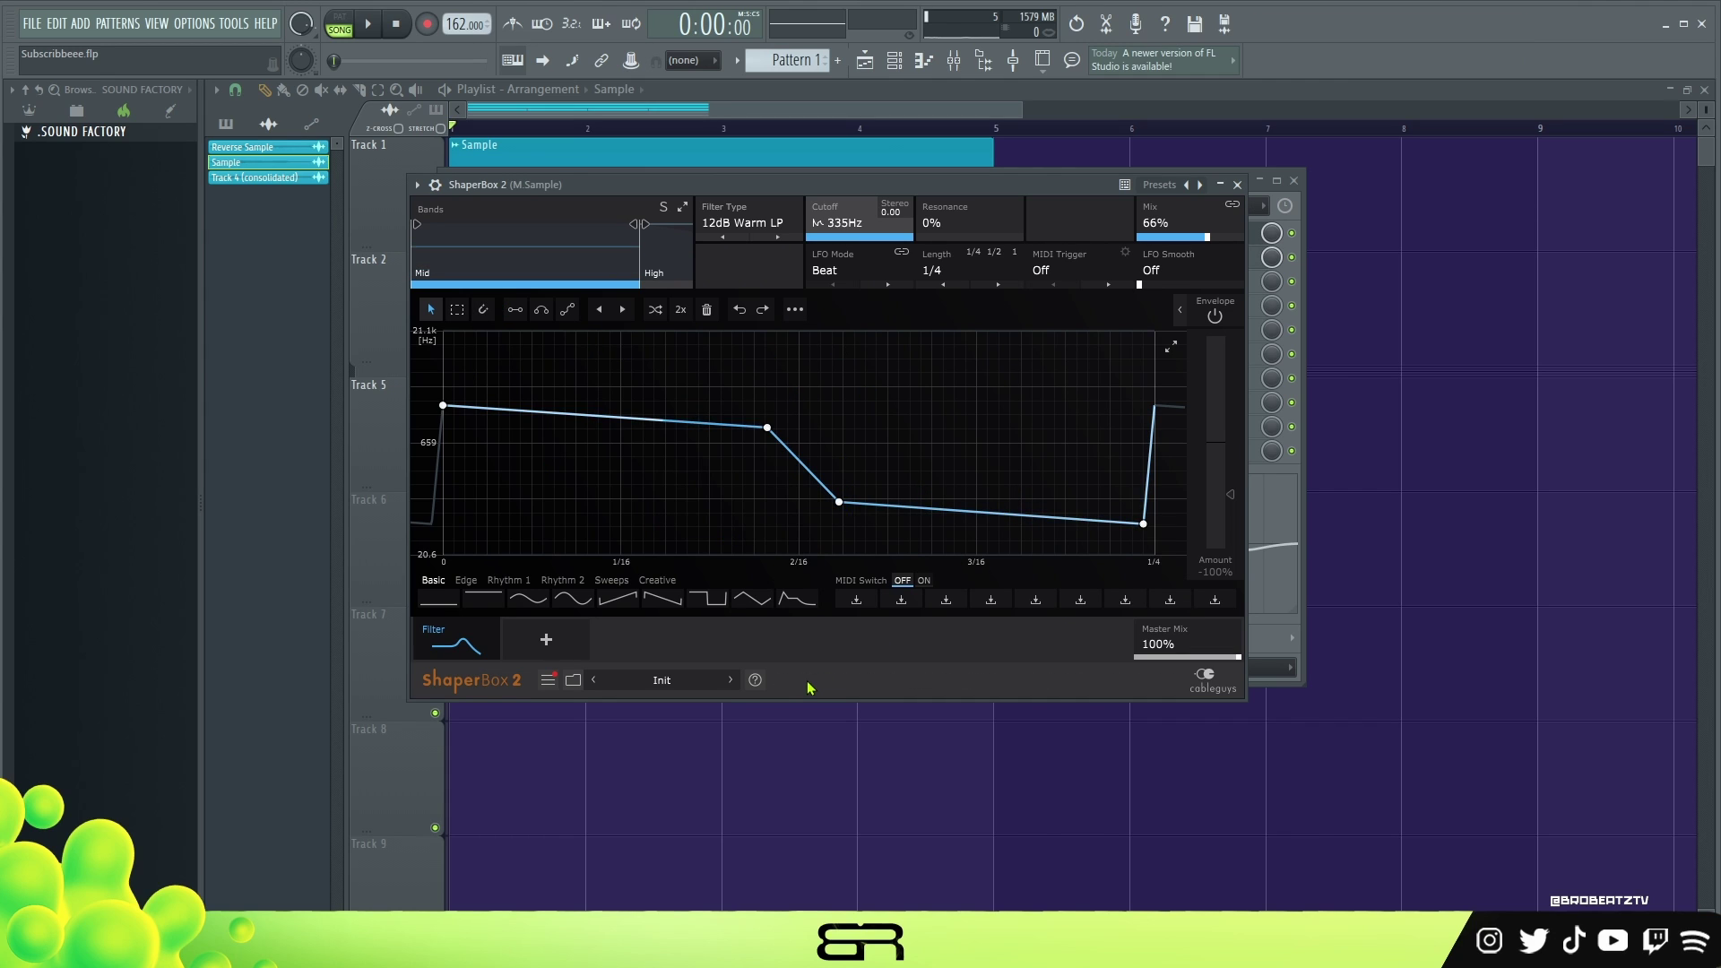
left_click_drag(1107, 180, 1120, 191)
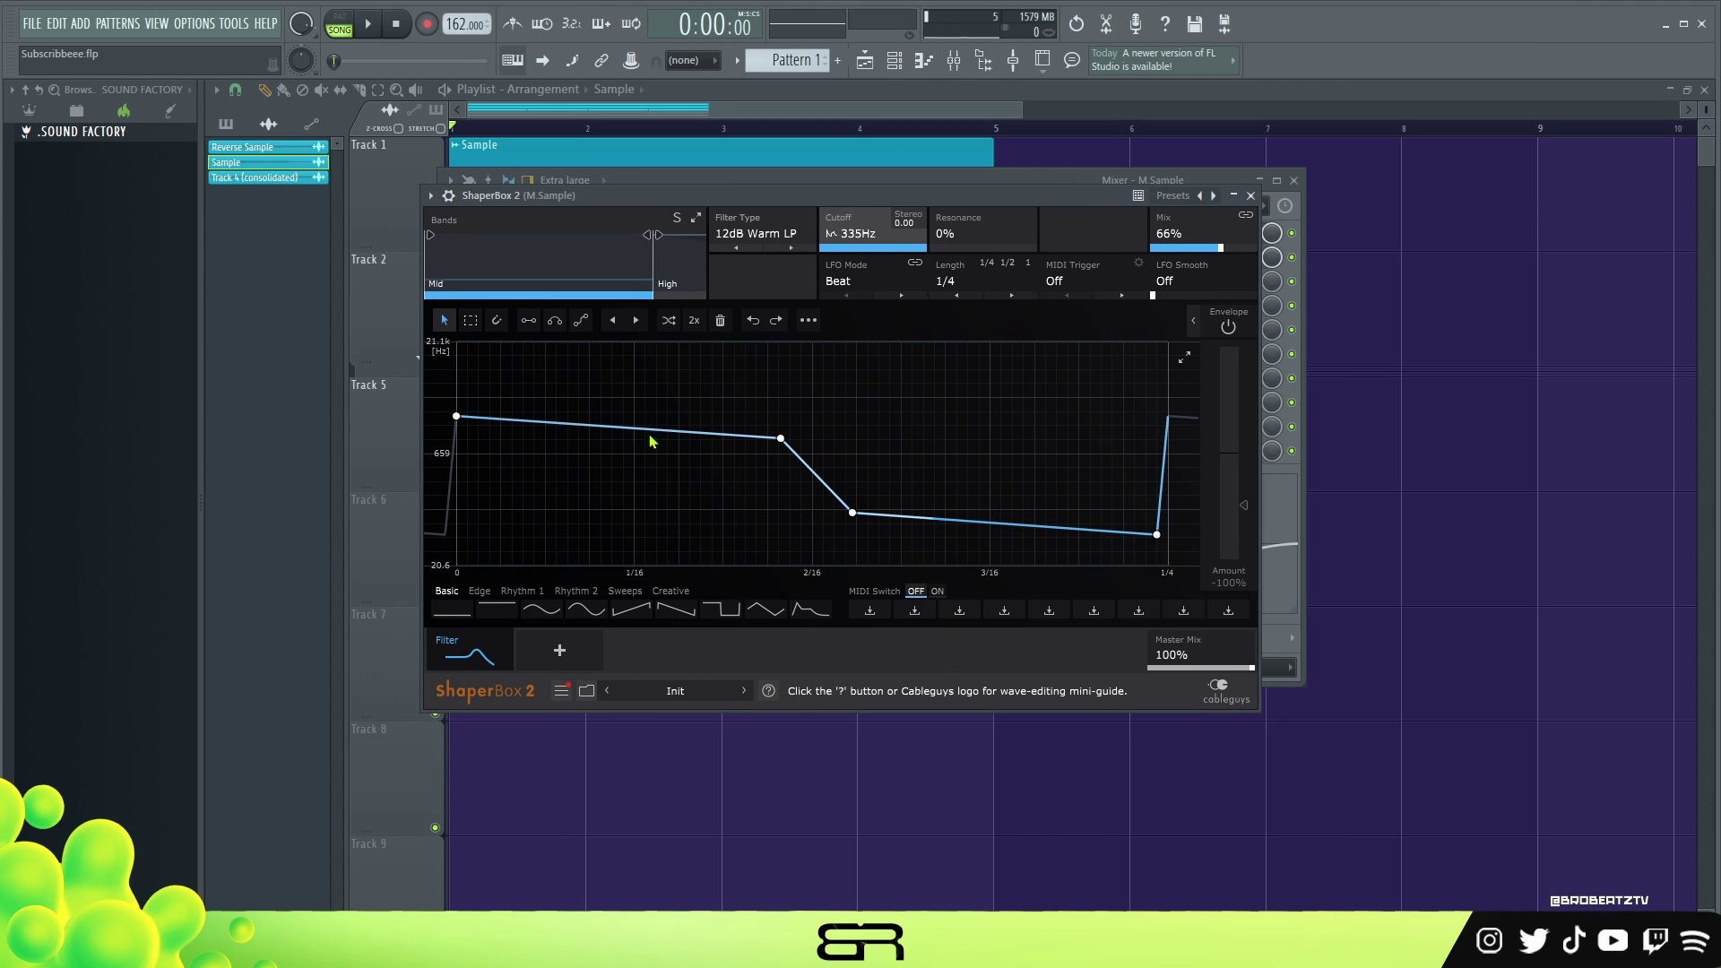
left_click(1250, 195)
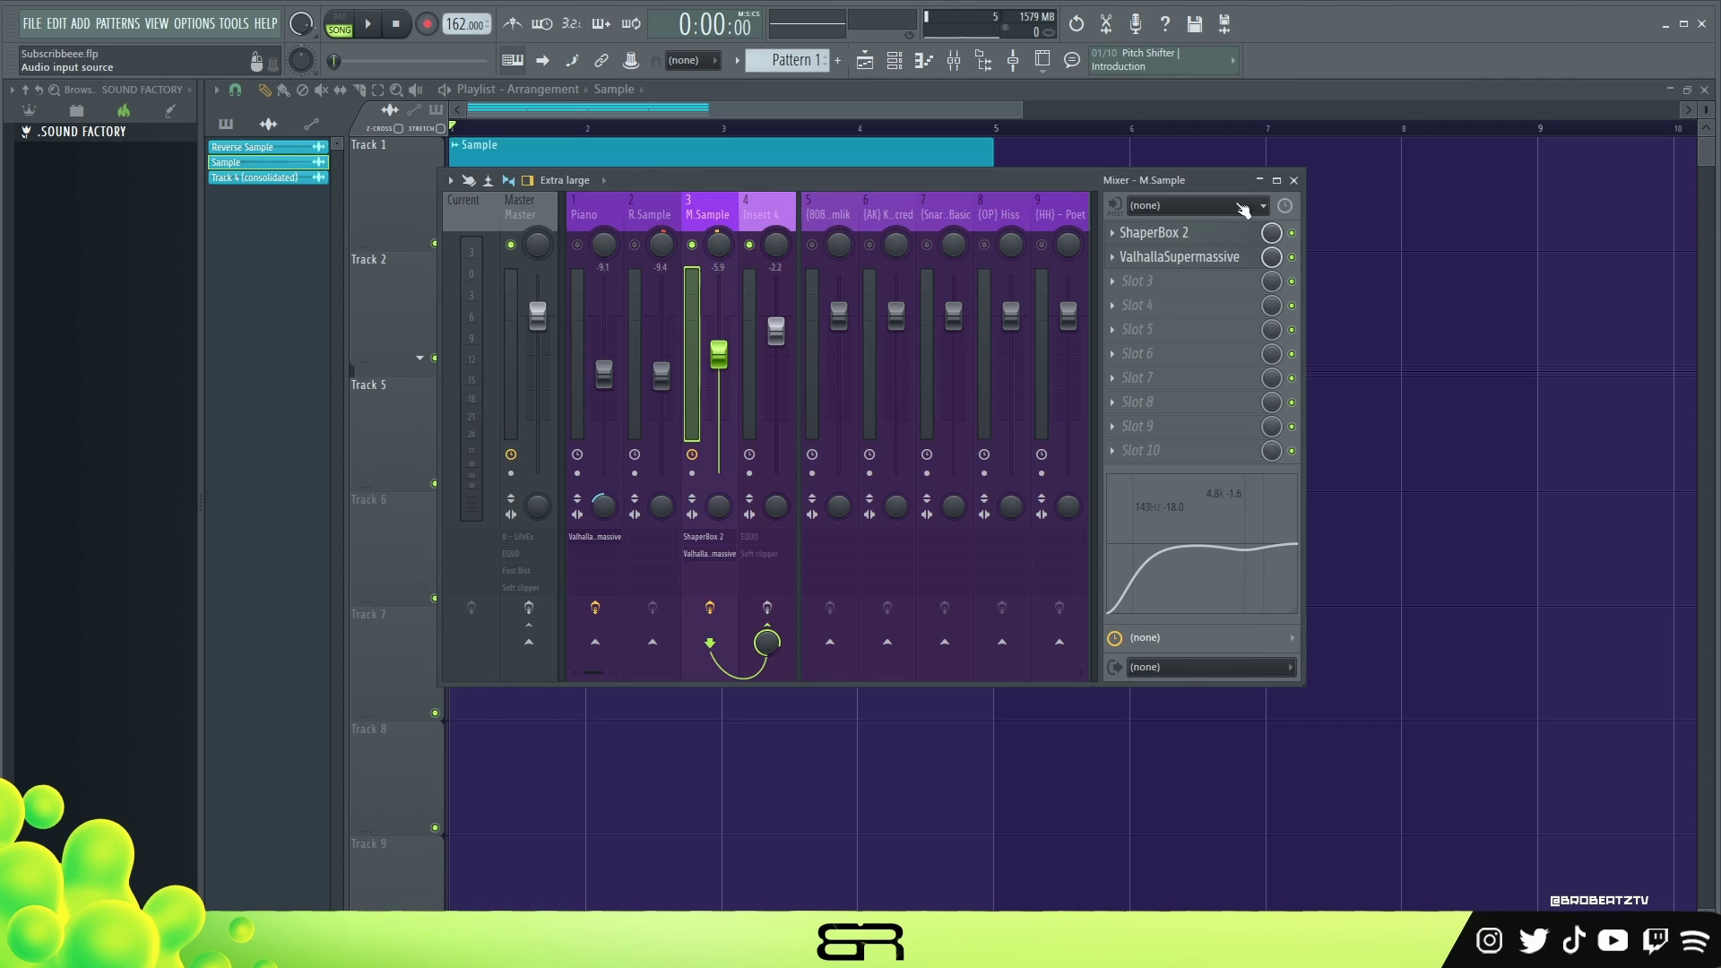
Play back the M.Sample track at different levels and set its volume to -5.3 dB
key("space")
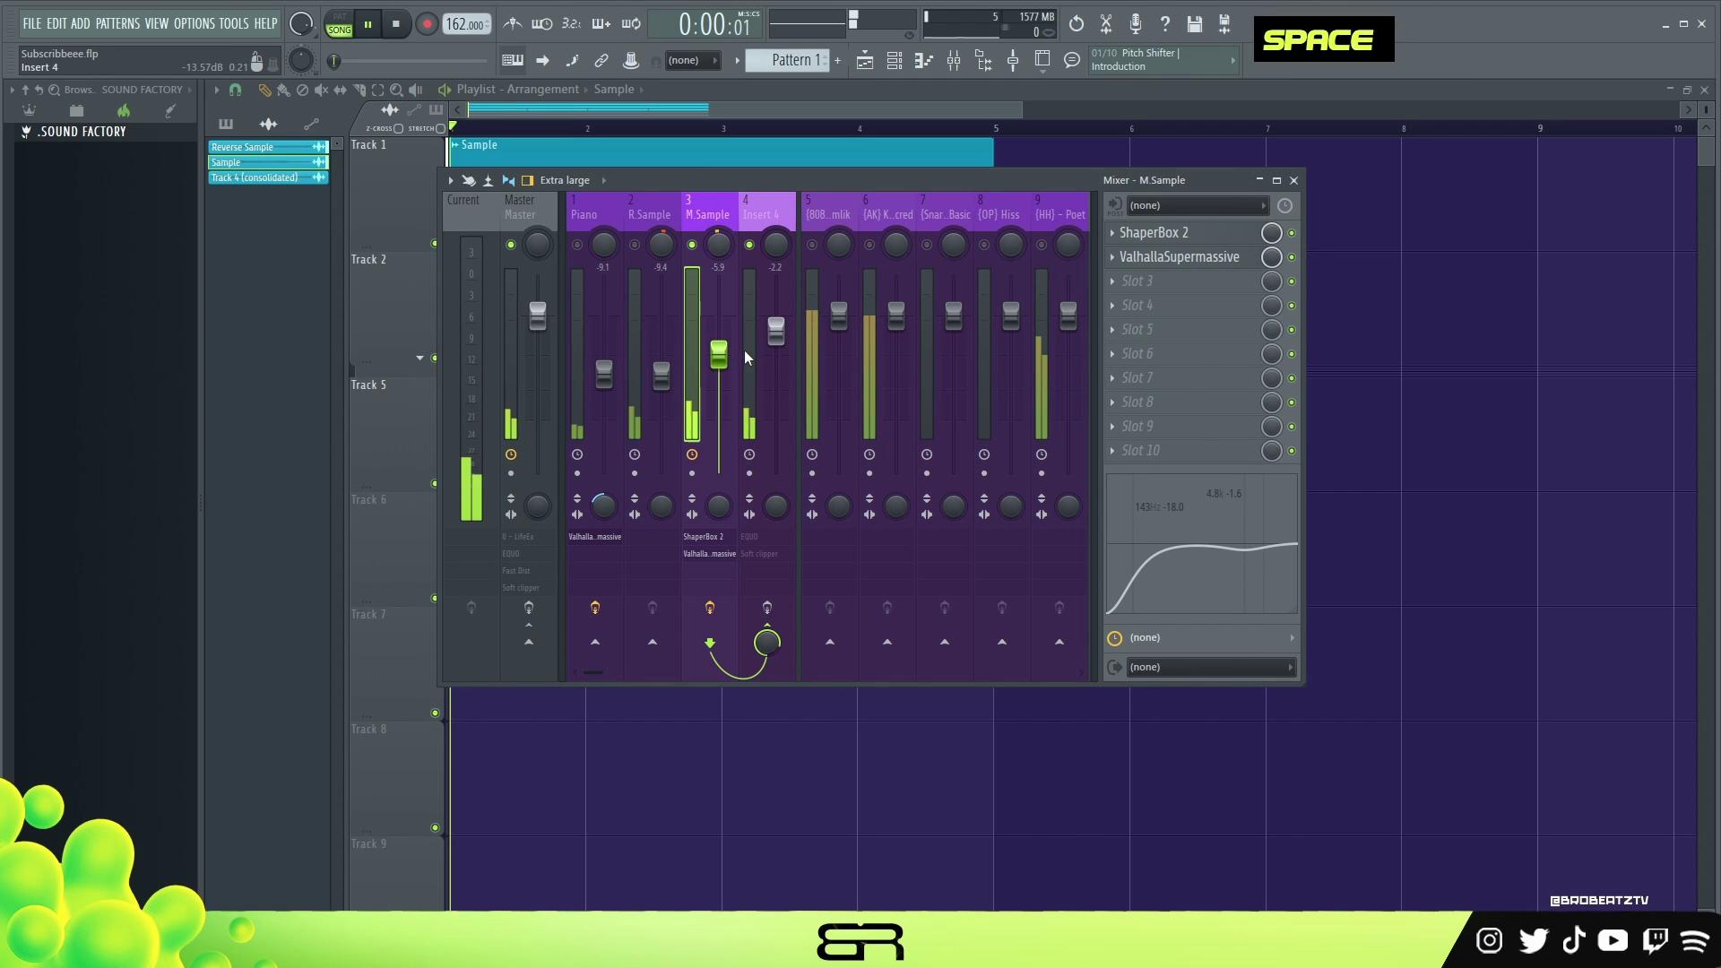
left_click_drag(719, 354, 719, 316)
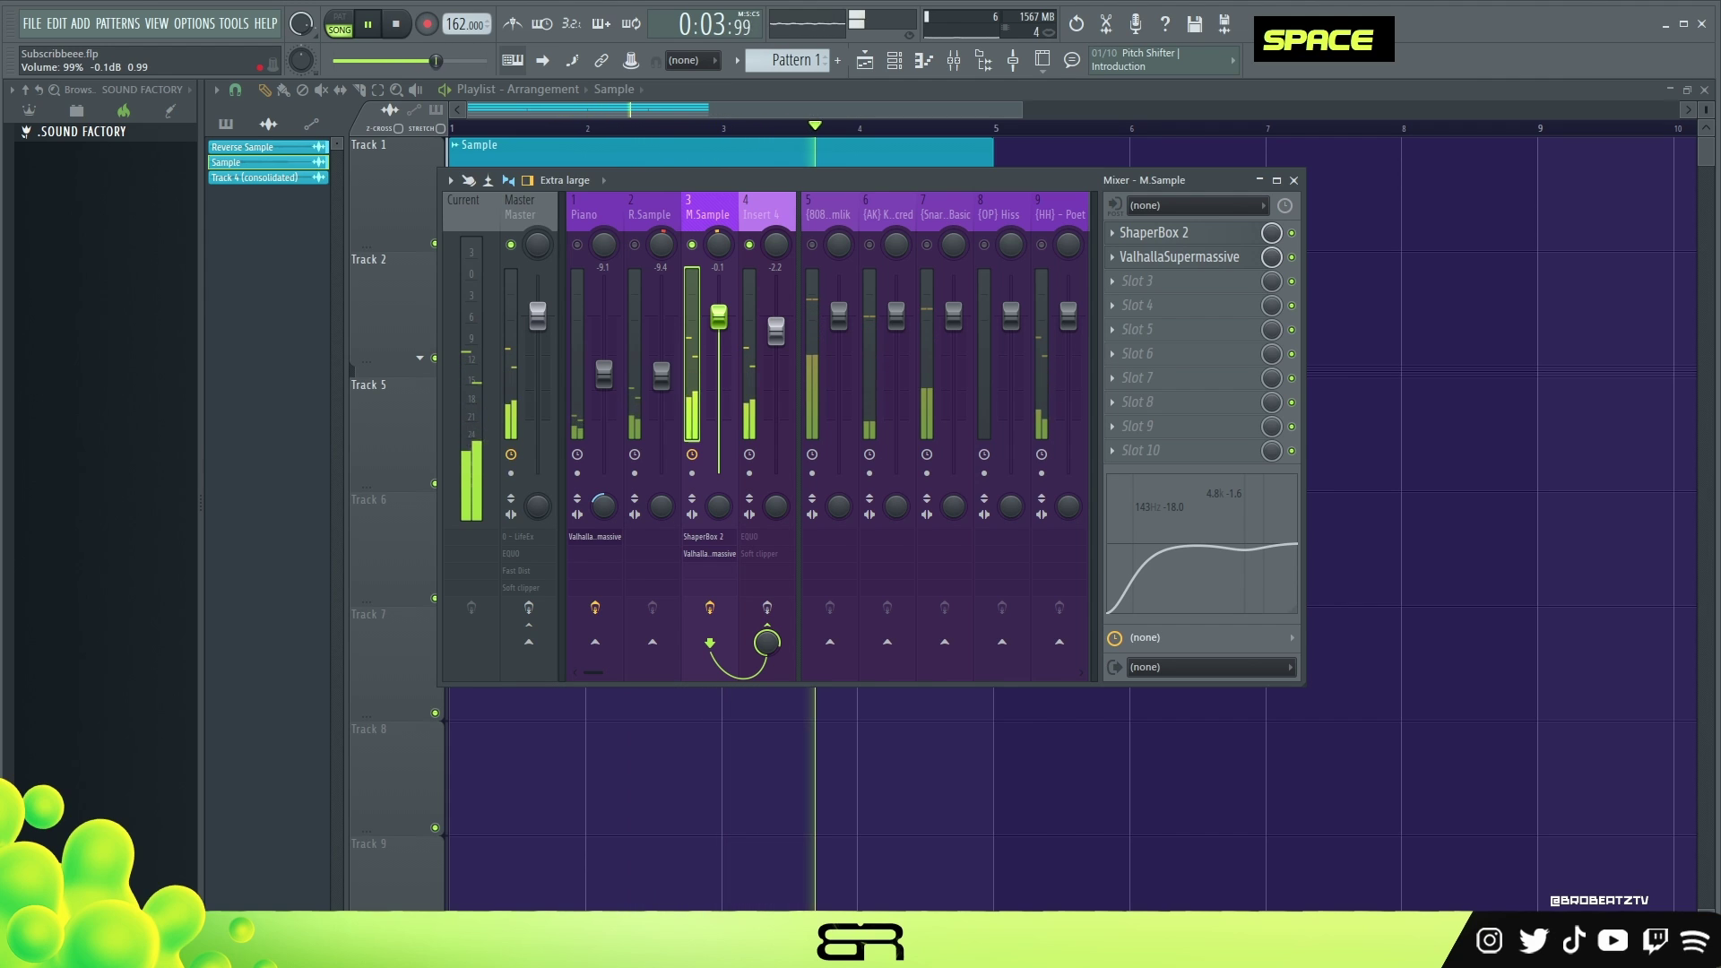
left_click_drag(719, 316, 719, 350)
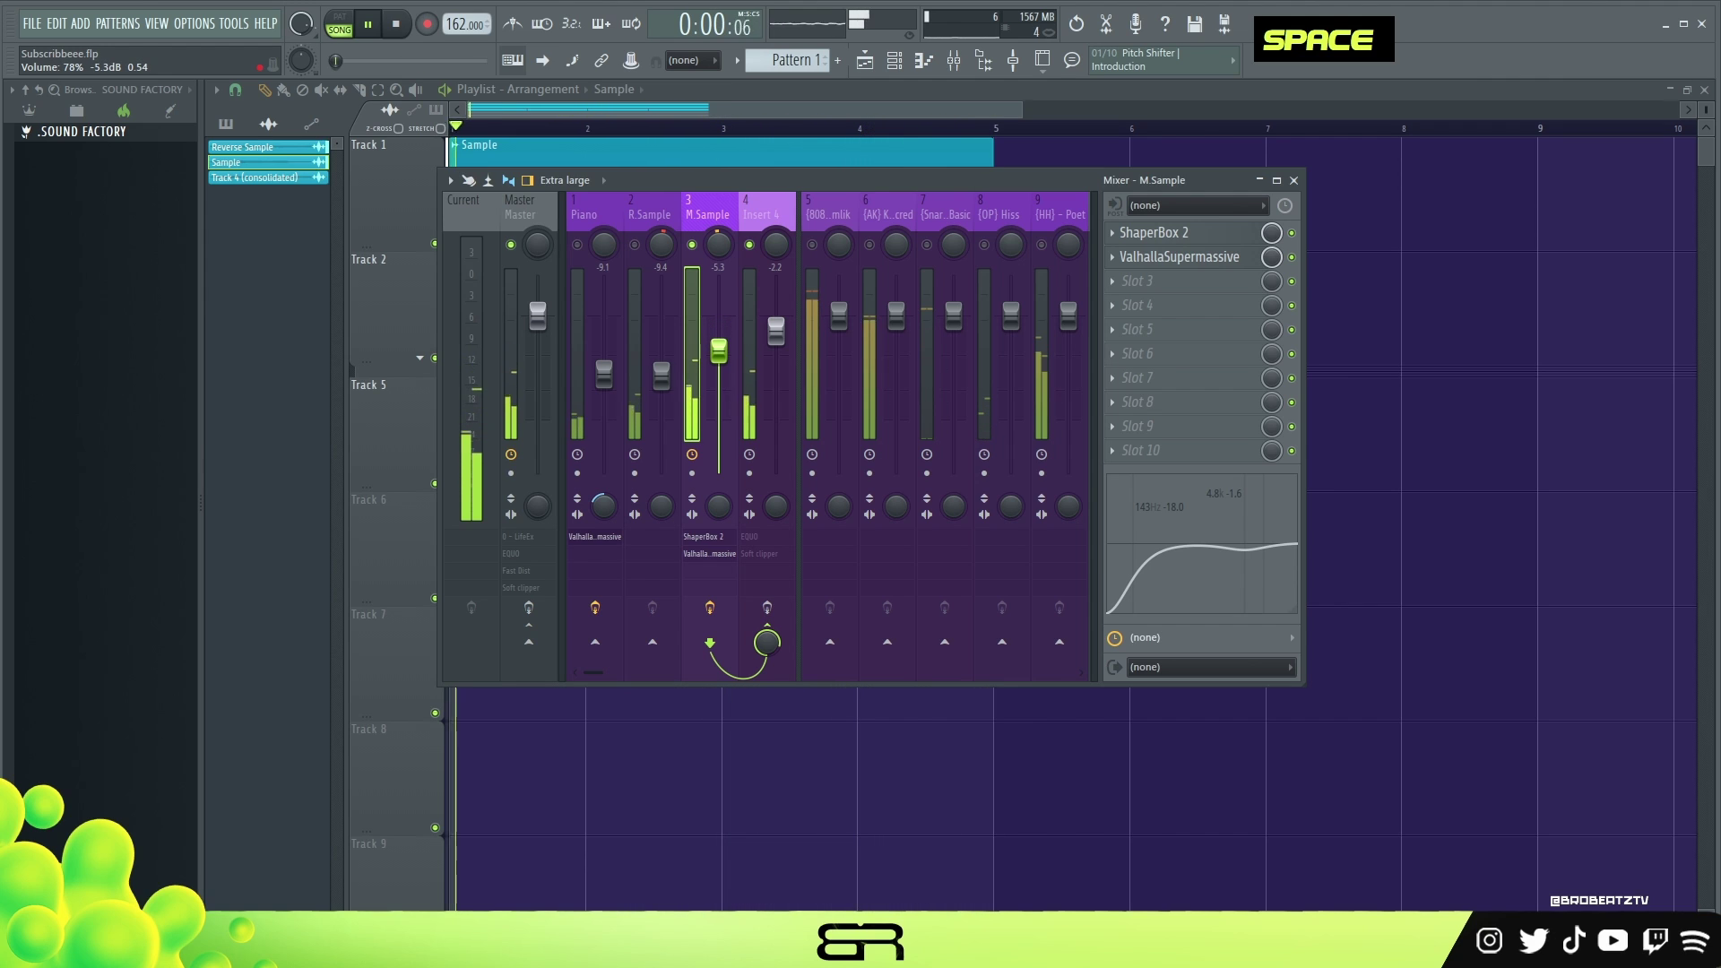
key("space")
Enable the R.Sample and Piano tracks alongside M.Sample and play the three layers together
left_click(646, 253)
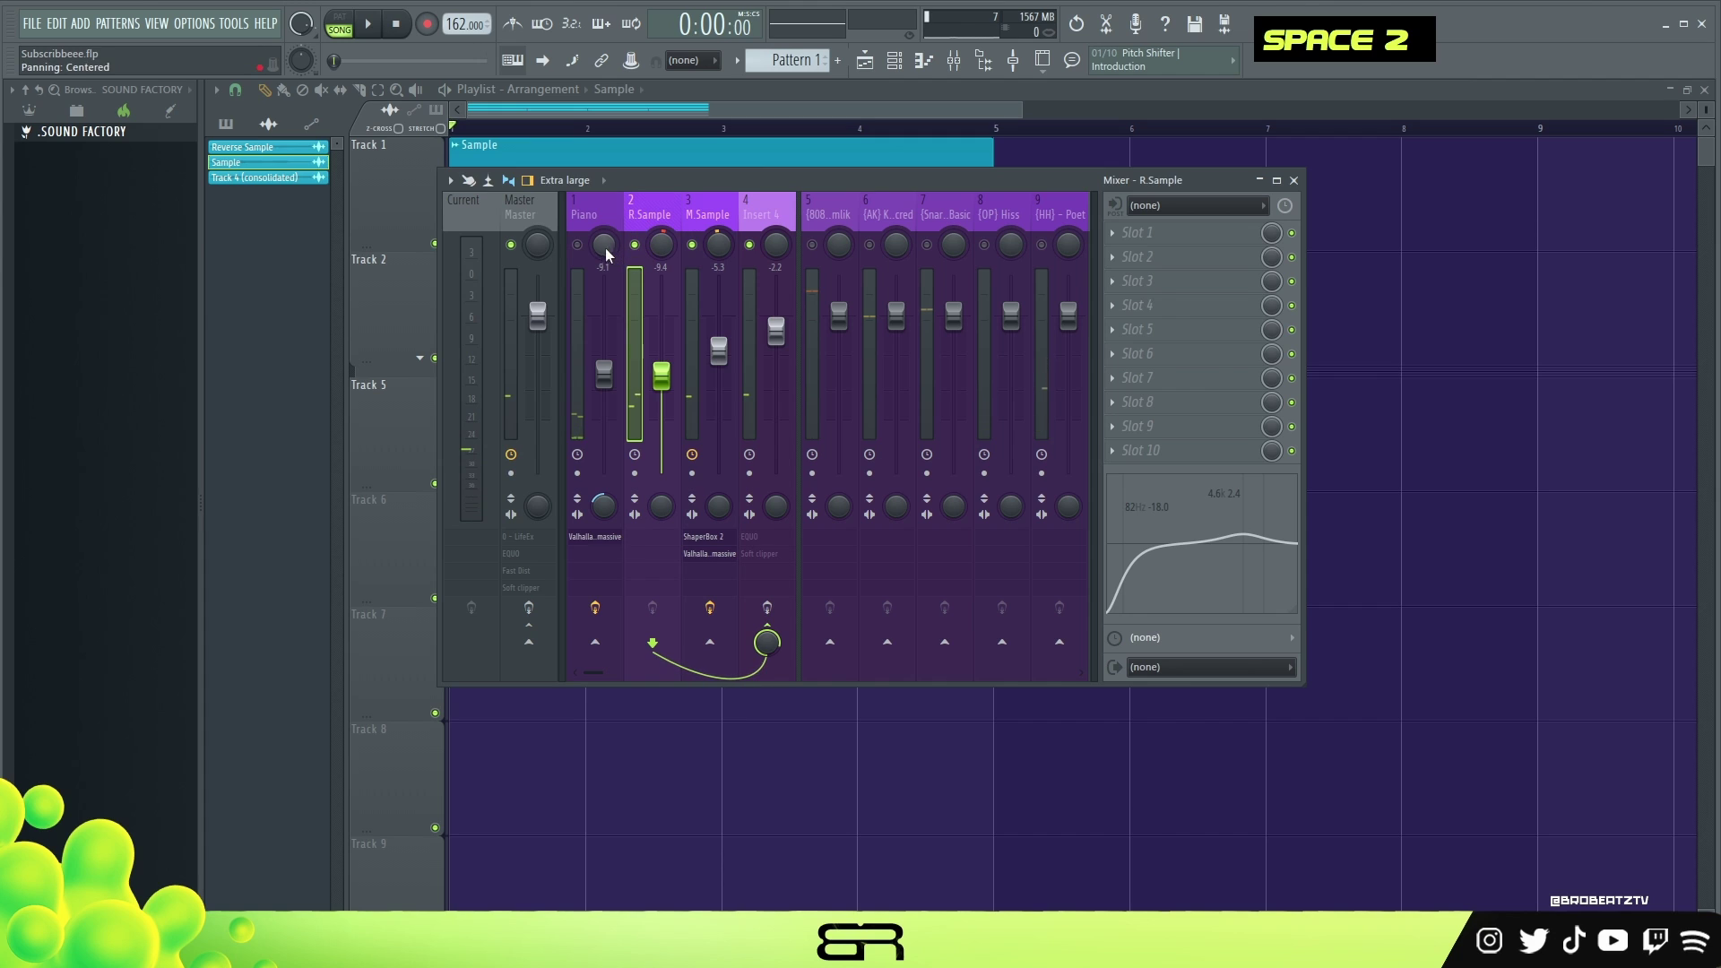
left_click(577, 245)
key("space")
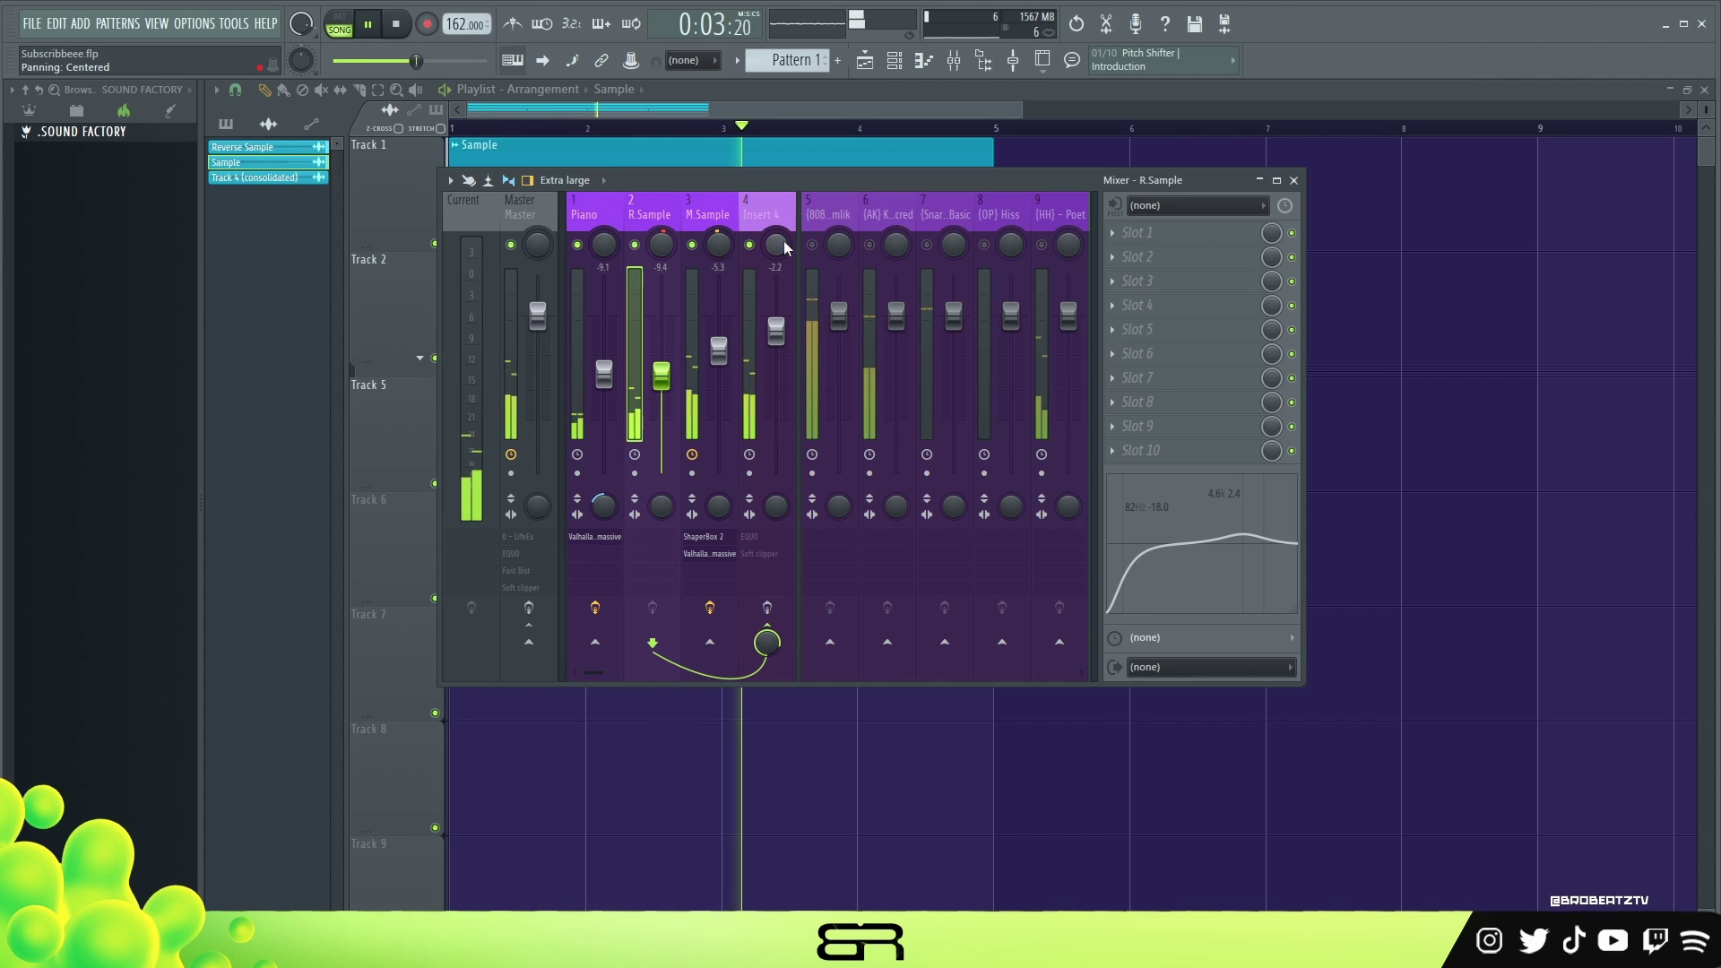
key("space")
Check how the Piano, R.Sample and M.Sample tracks route to Insert 4 and open its EQUO graphic equalizer
left_click(767, 217)
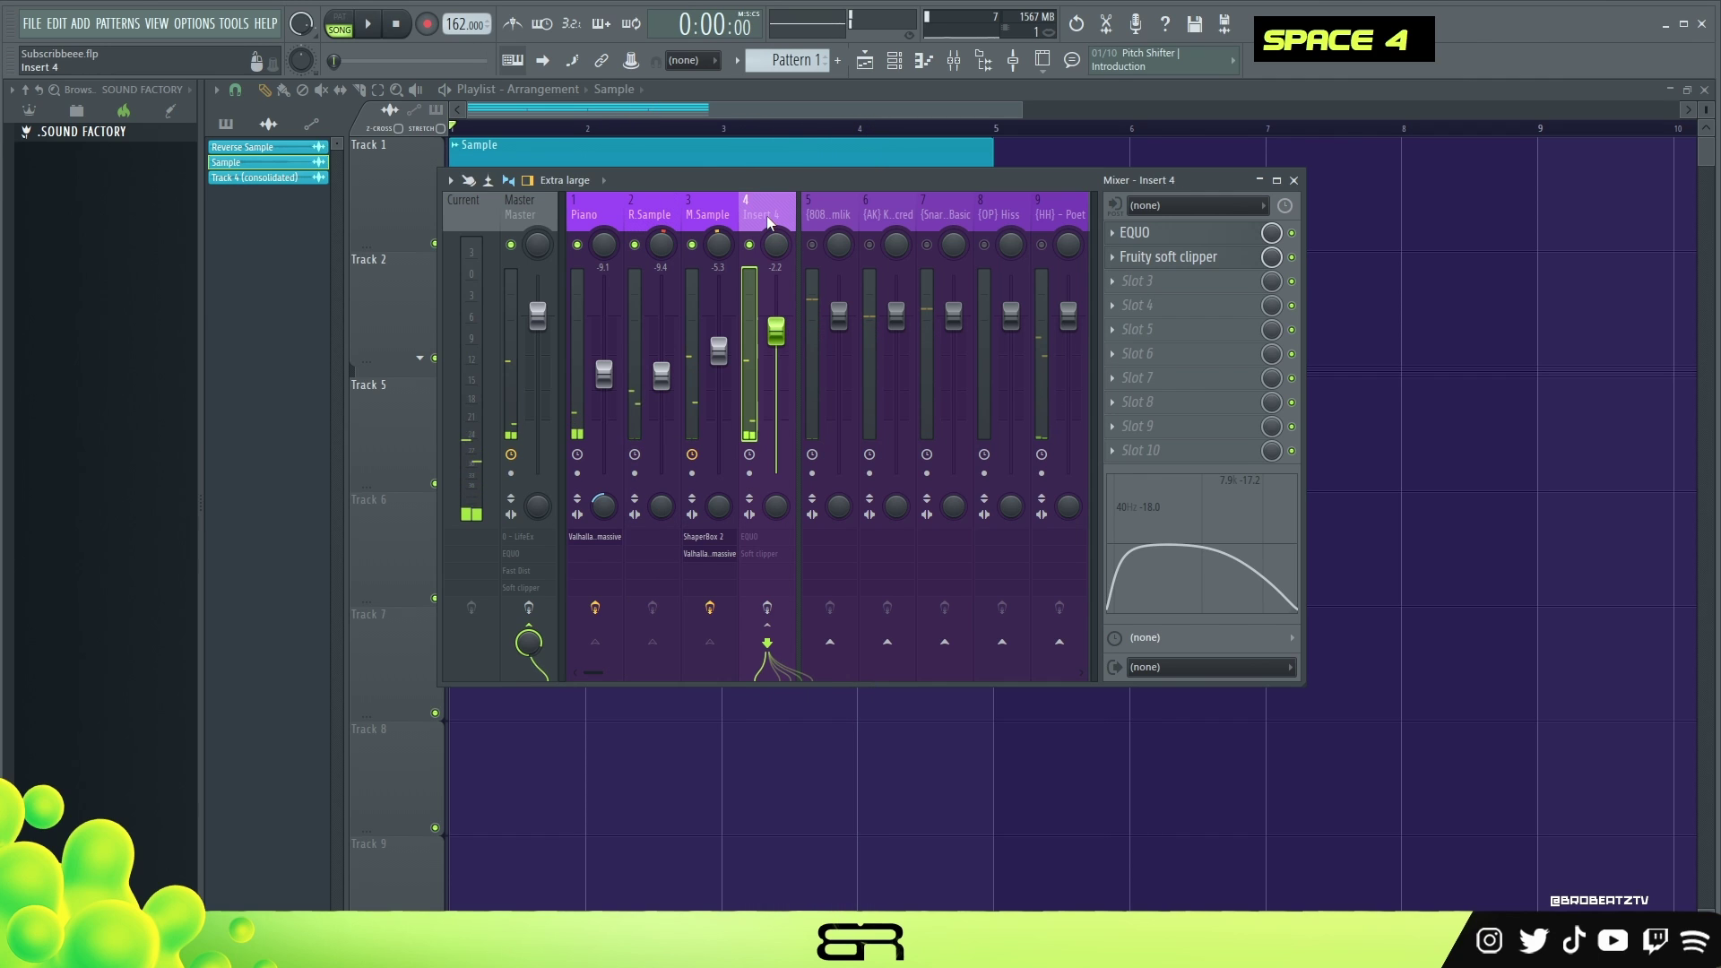
mouse_move(564, 213)
left_mouse_down()
mouse_move(446, 212)
mouse_move(564, 215)
left_mouse_up()
left_click(649, 215)
left_click(708, 215)
left_click(761, 220)
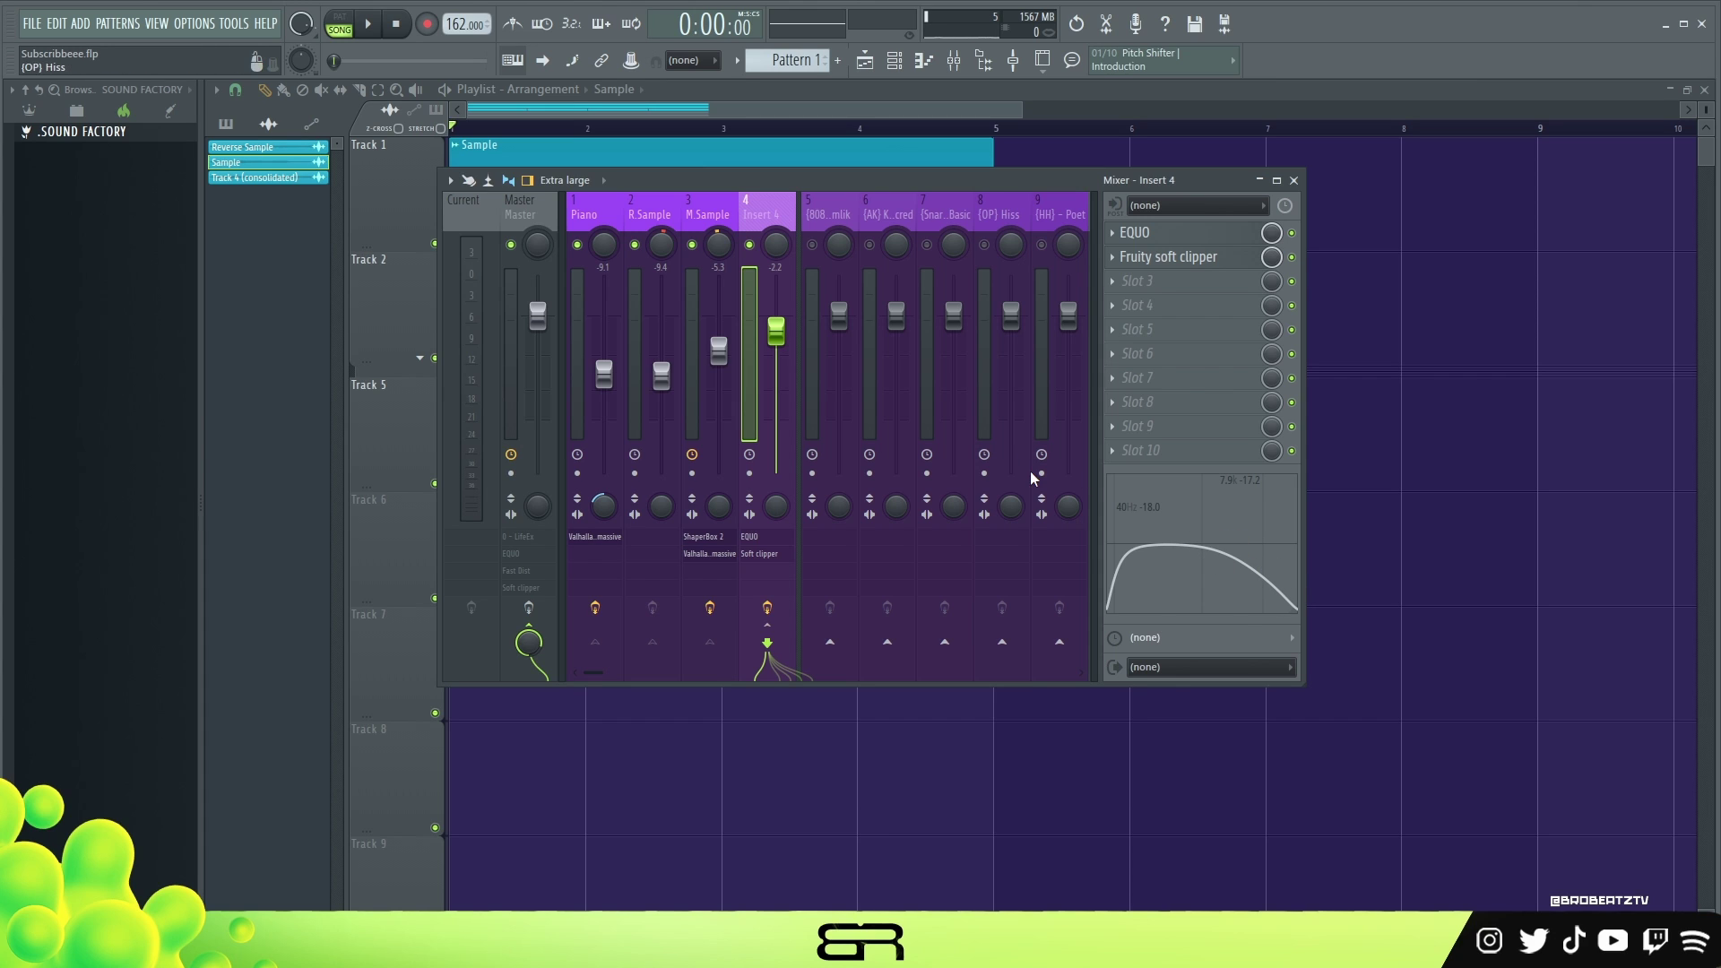
left_click(1159, 234)
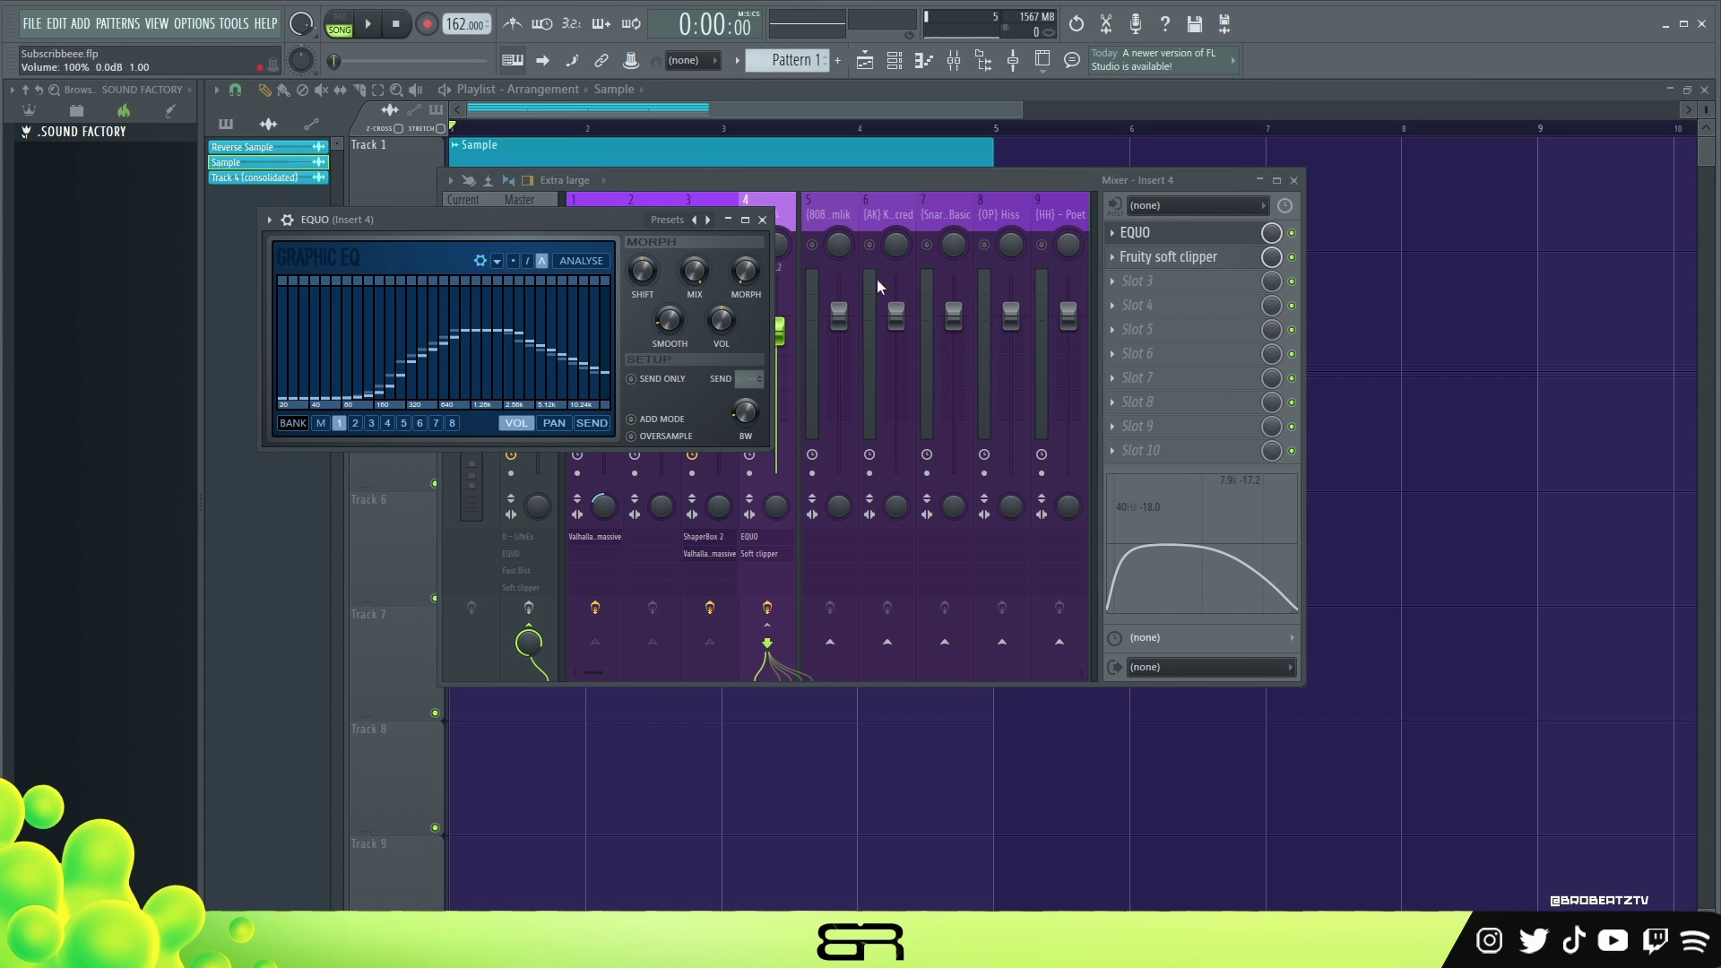
left_click_drag(475, 219, 735, 241)
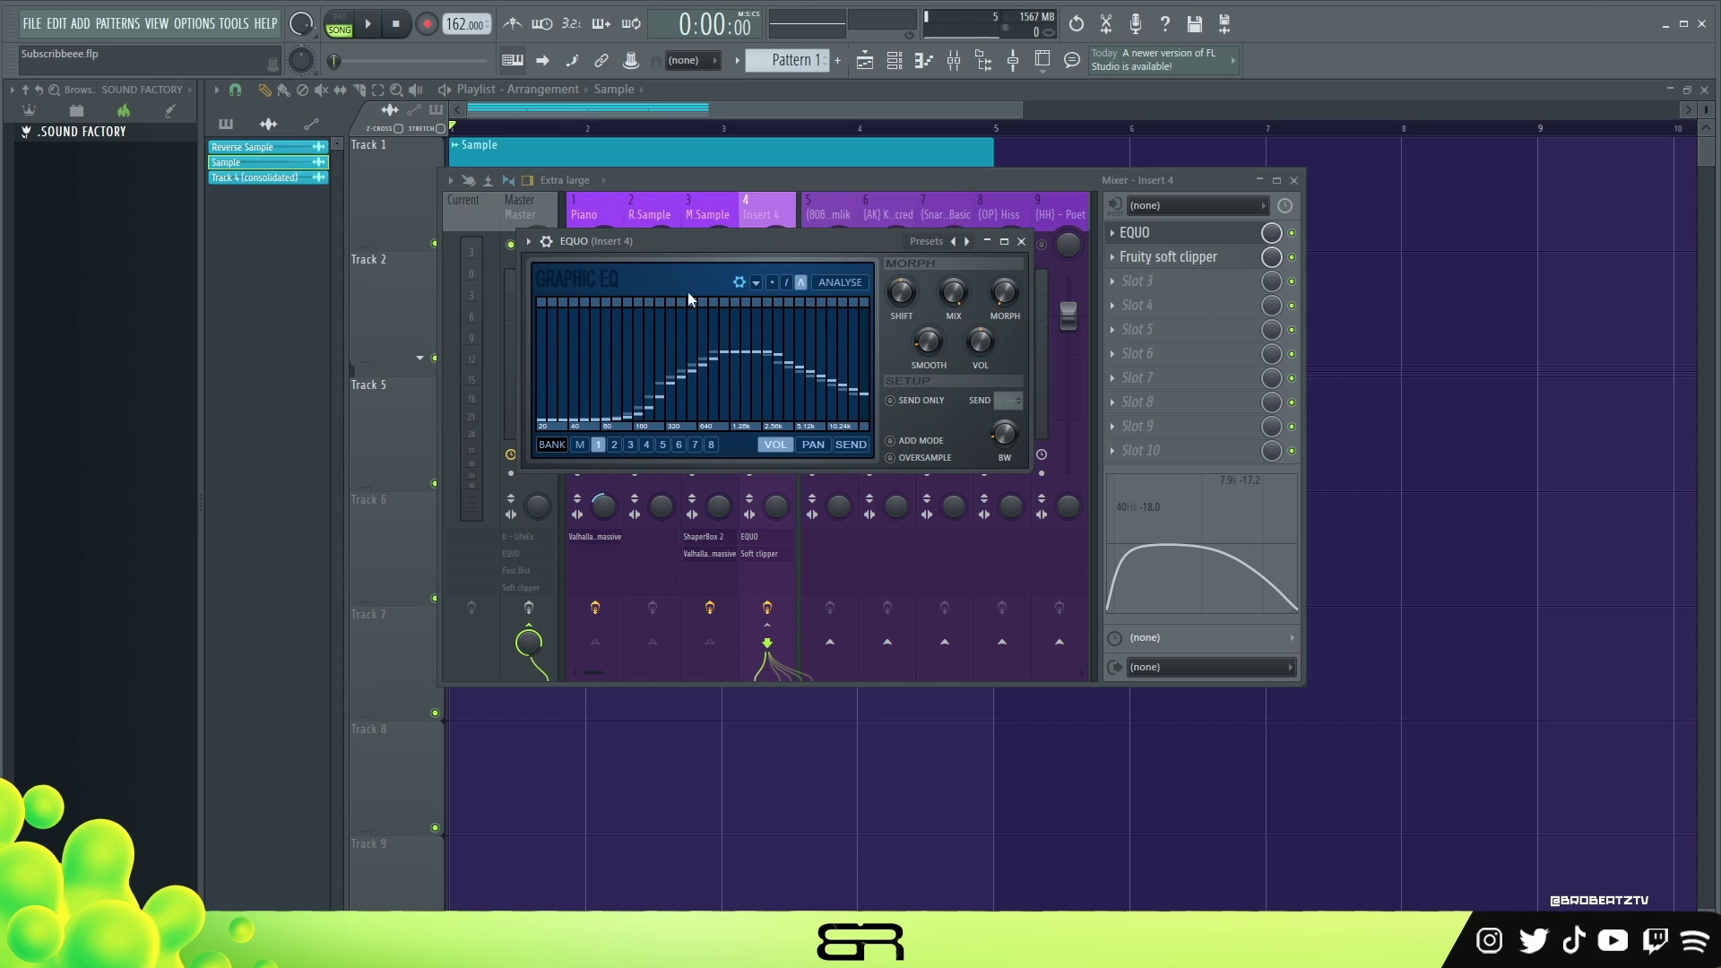
Examine the Fruity soft clipper settings on Insert 4 and play back the sample layers
left_click(1225, 260)
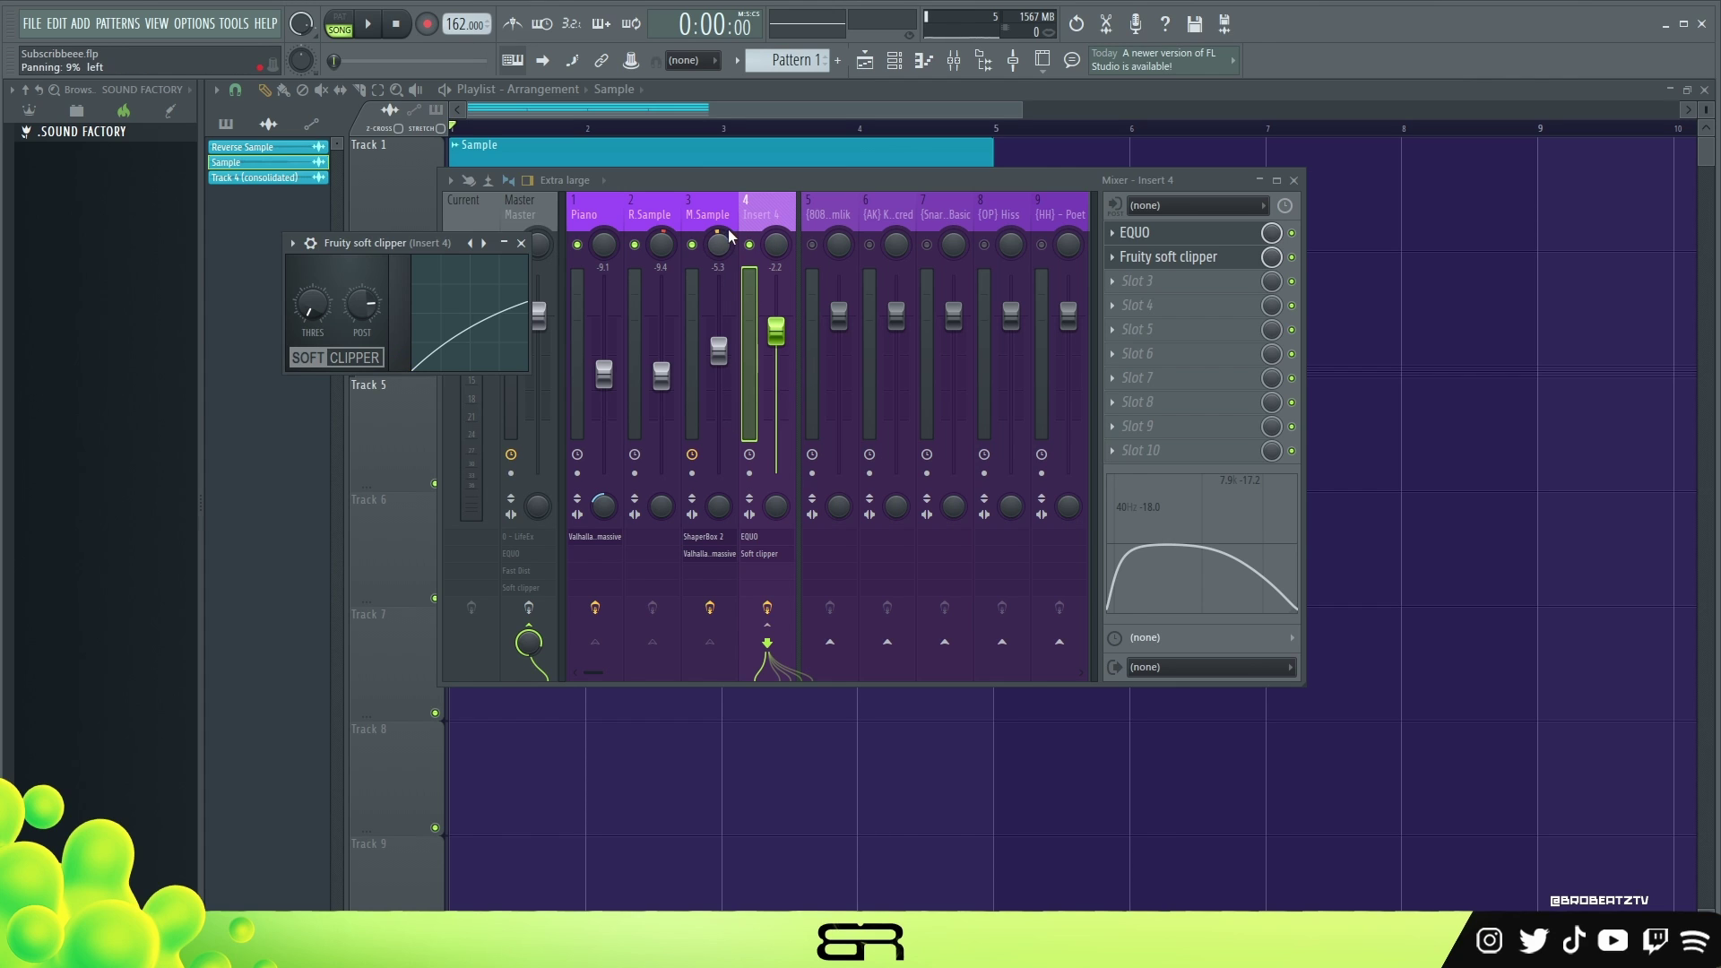
left_click(721, 264)
key("space")
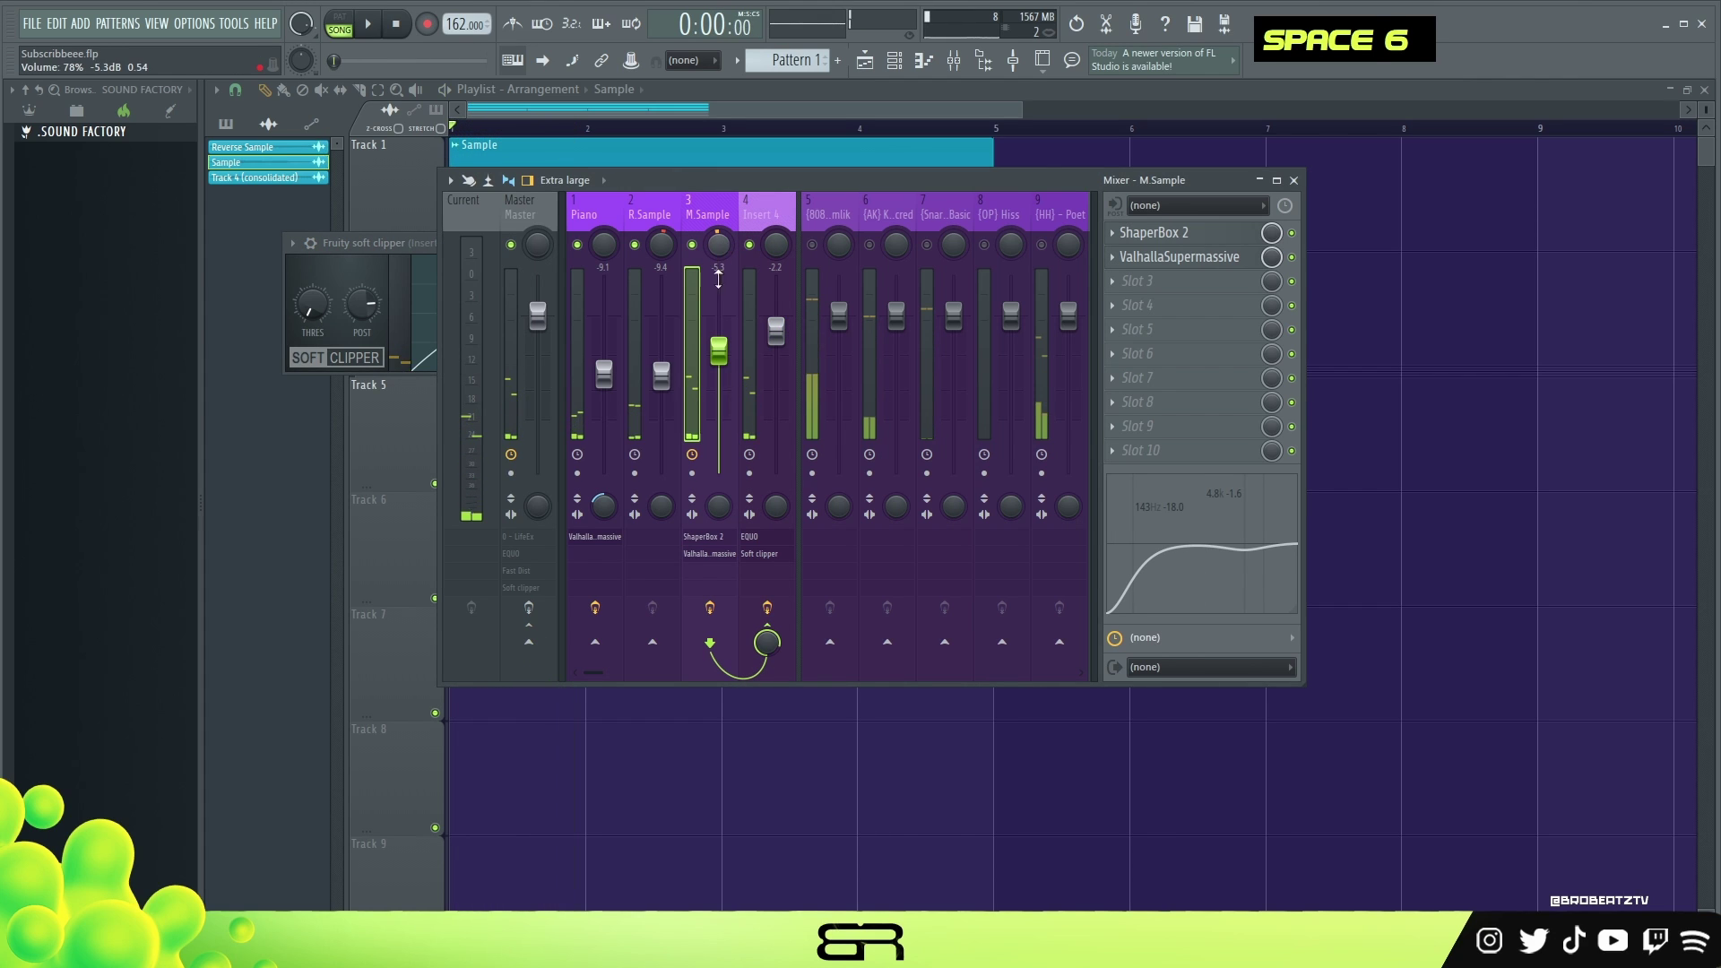
left_click_drag(370, 247, 935, 286)
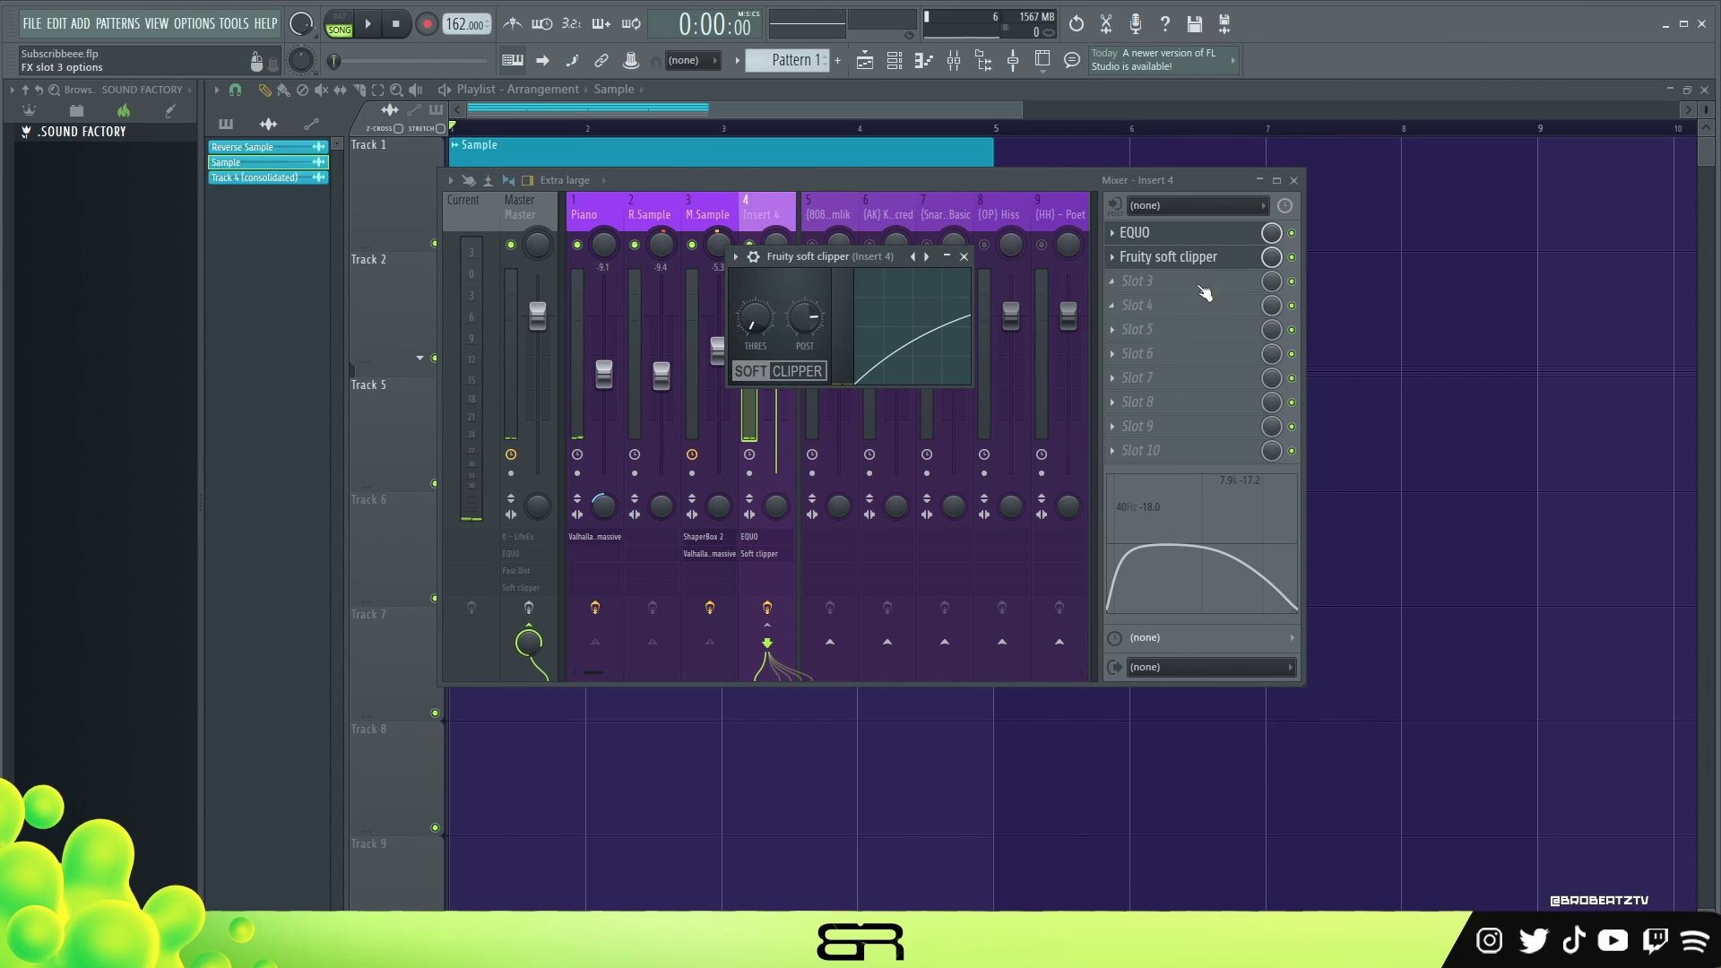
Select the Master track and unmute the 808, kick, snare, hi-hat and remaining drum tracks
left_click(568, 210)
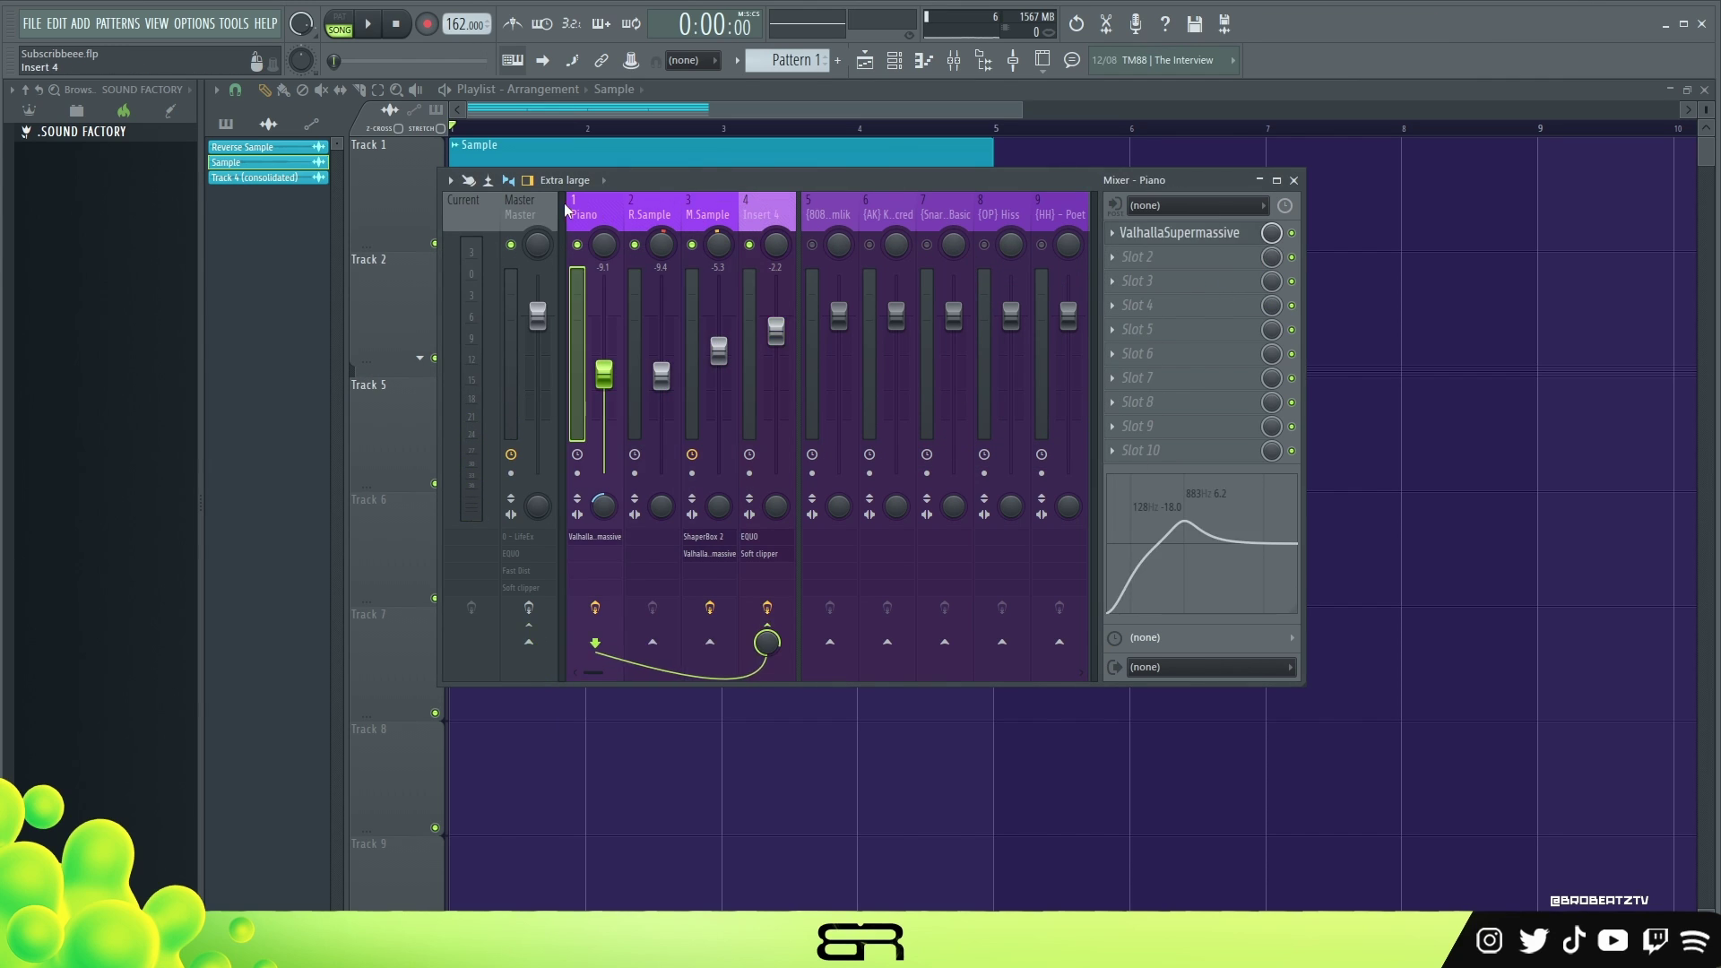
left_click(810, 212)
left_click(554, 233)
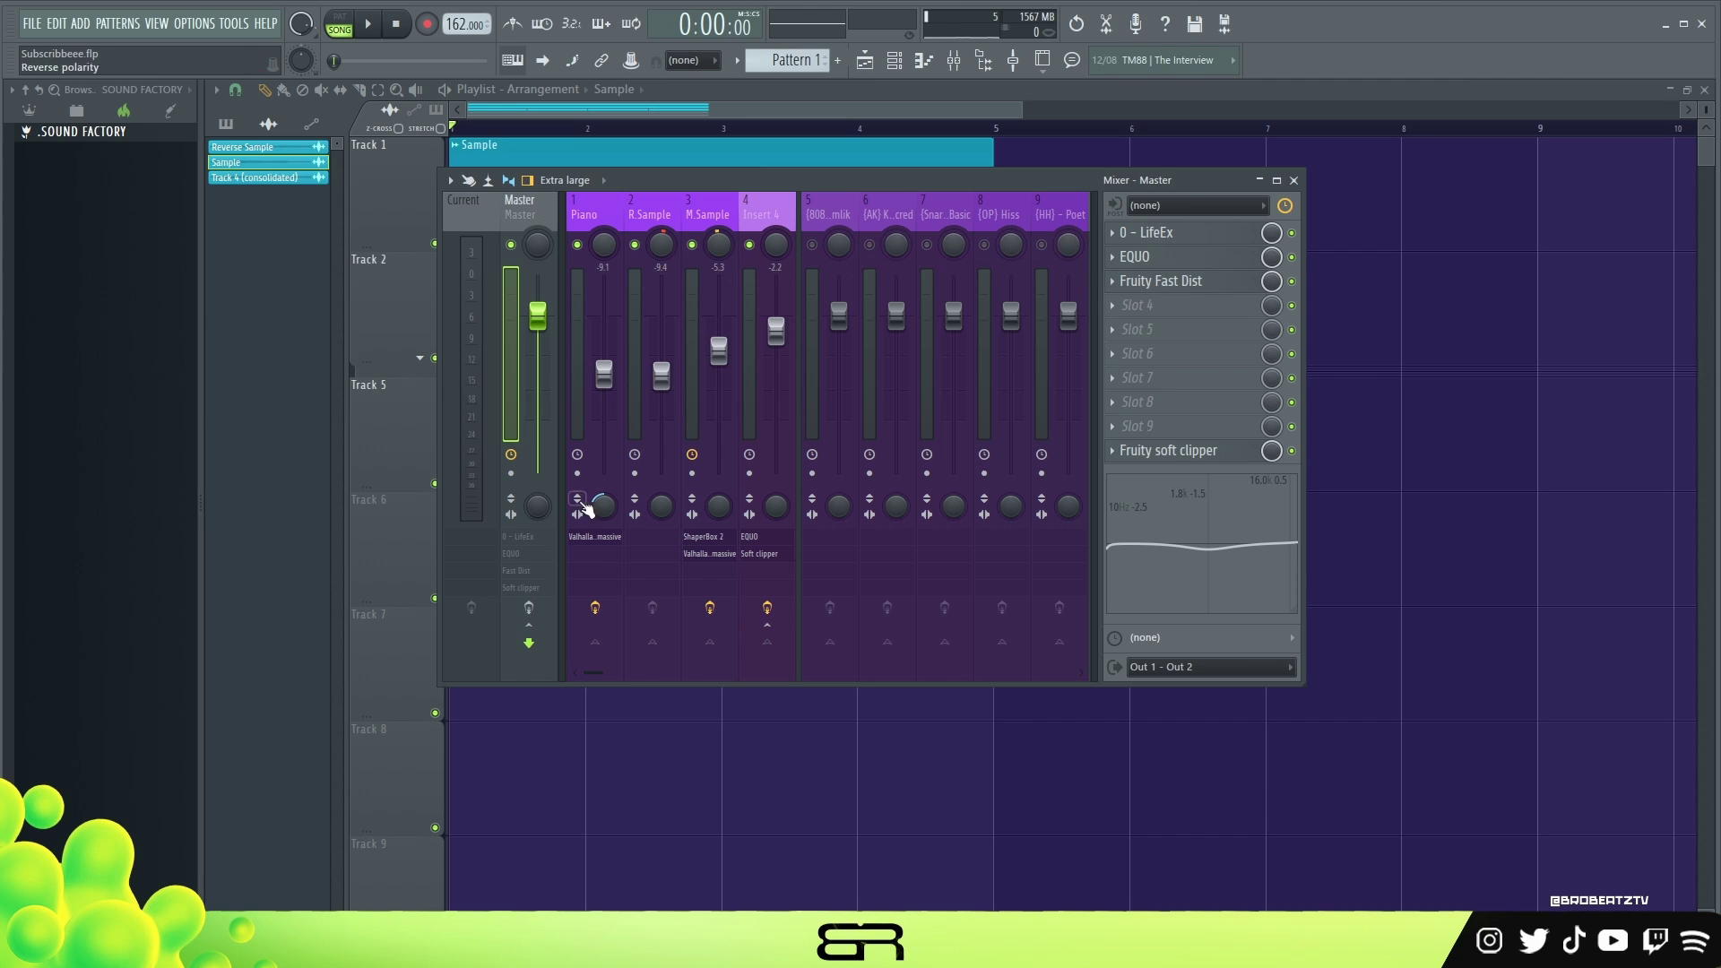
right_click(814, 243)
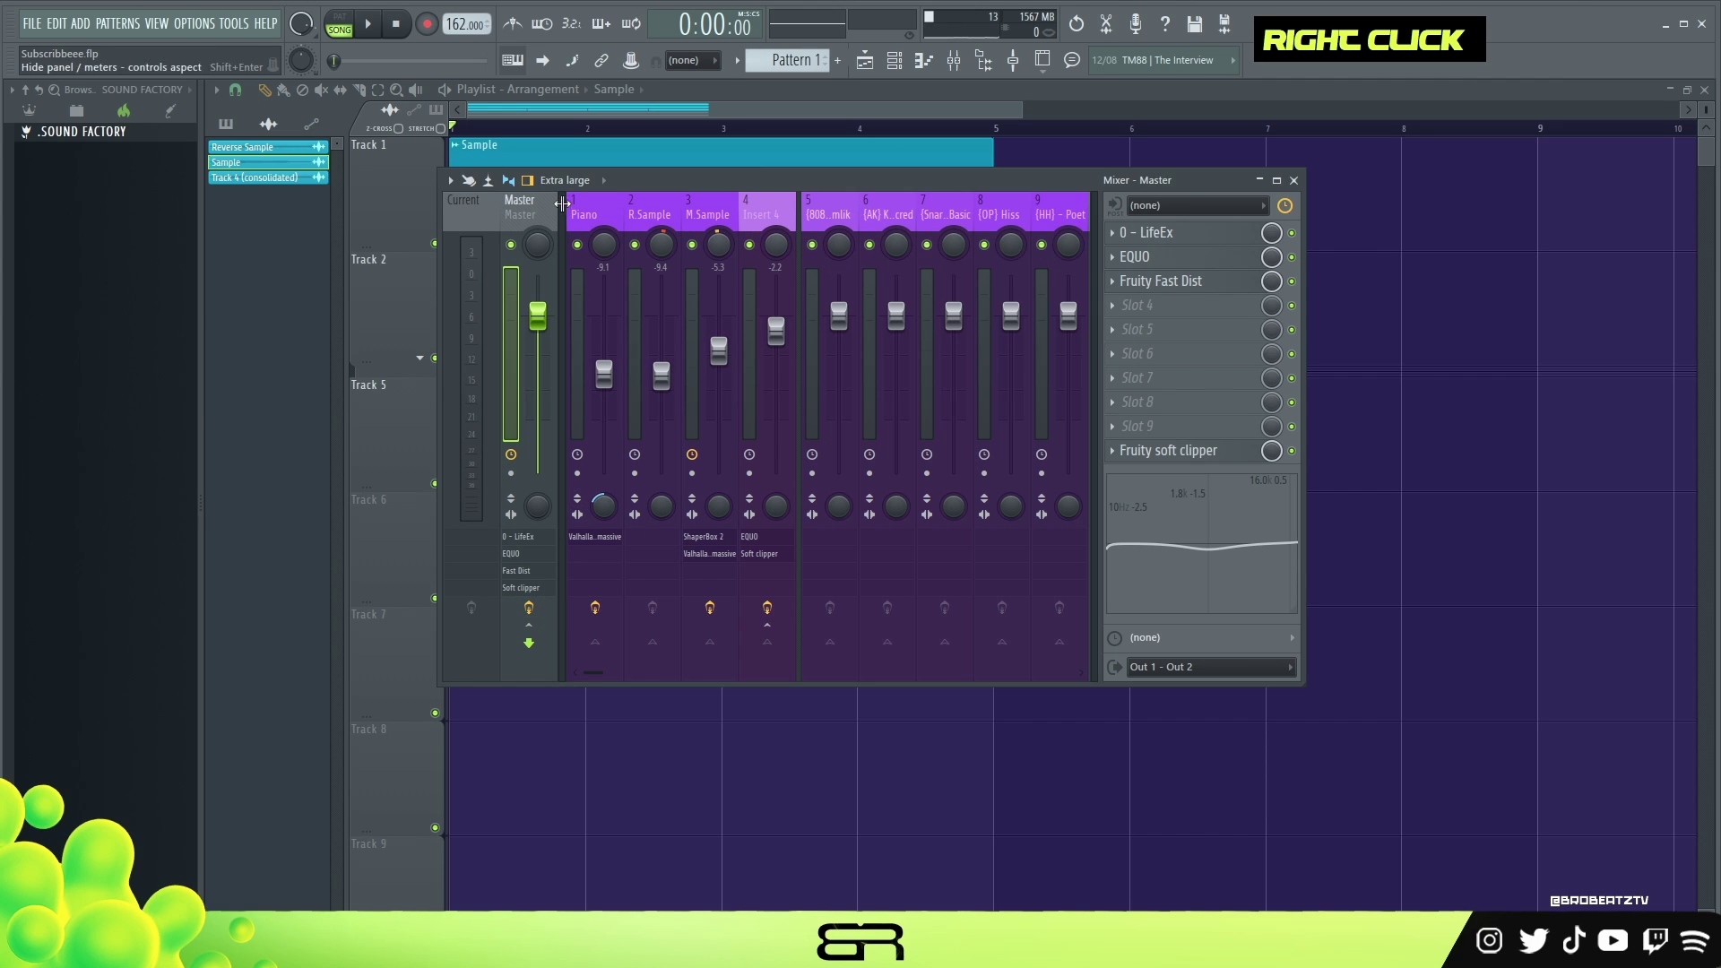
Play the full beat with the Master effects bypassed, stop playback and re-enable the effects
left_click(529, 608)
key("space")
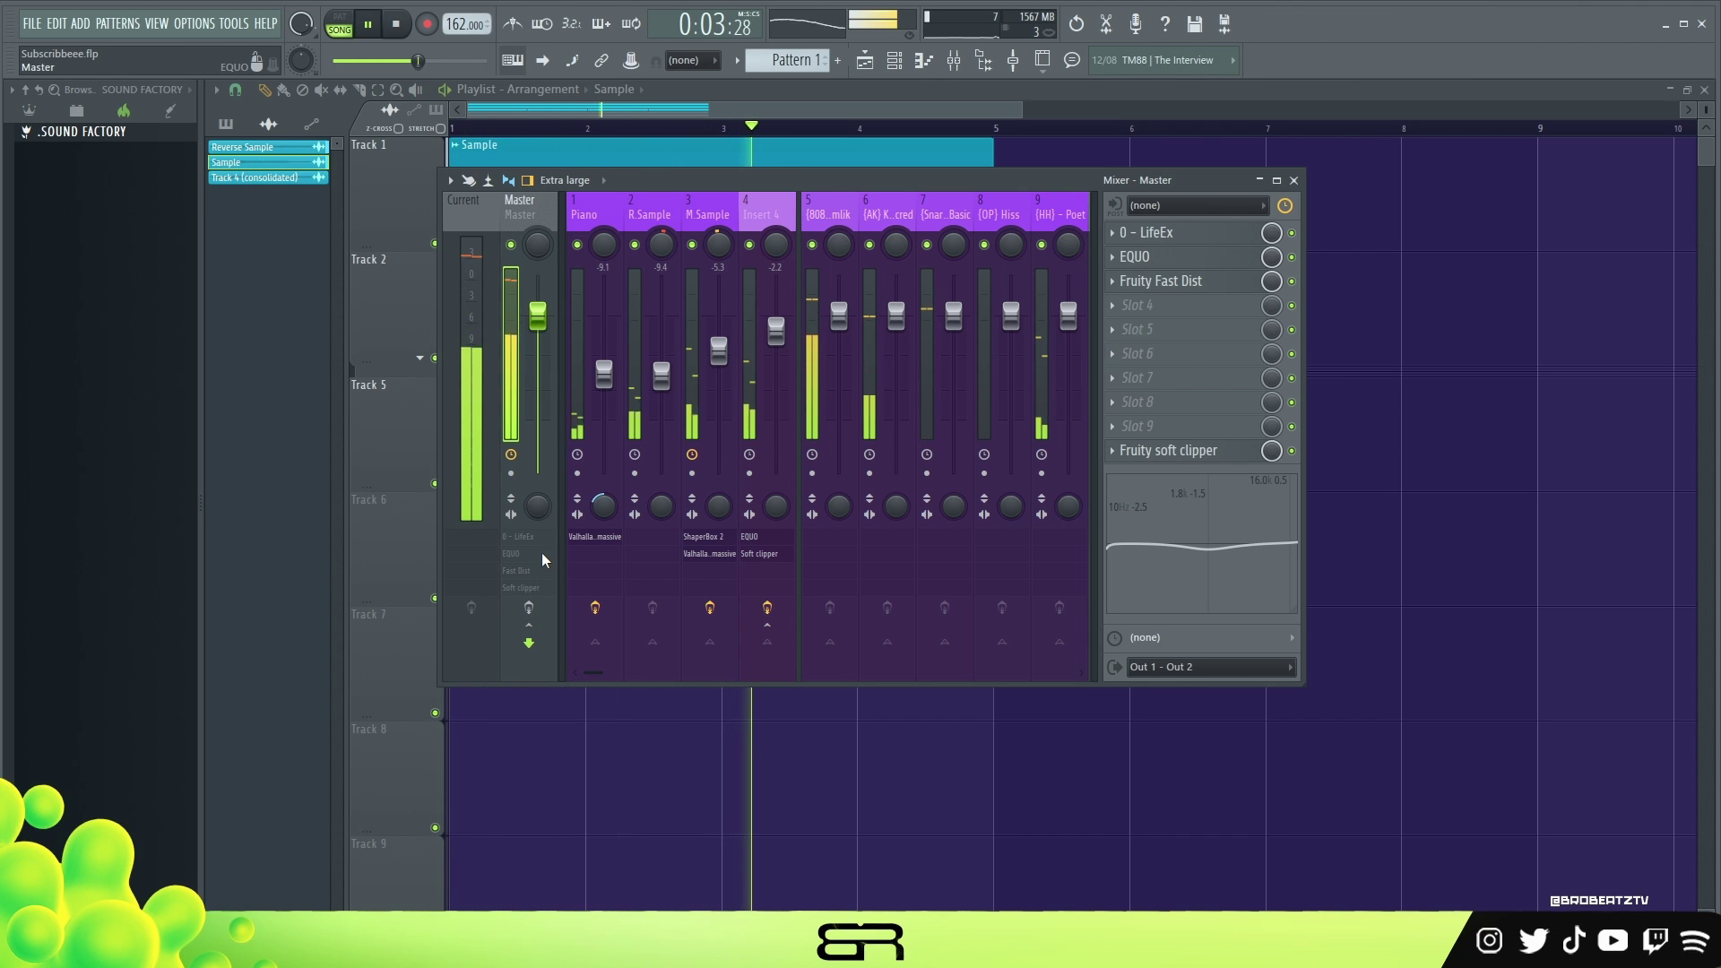
key("space")
left_click(537, 607)
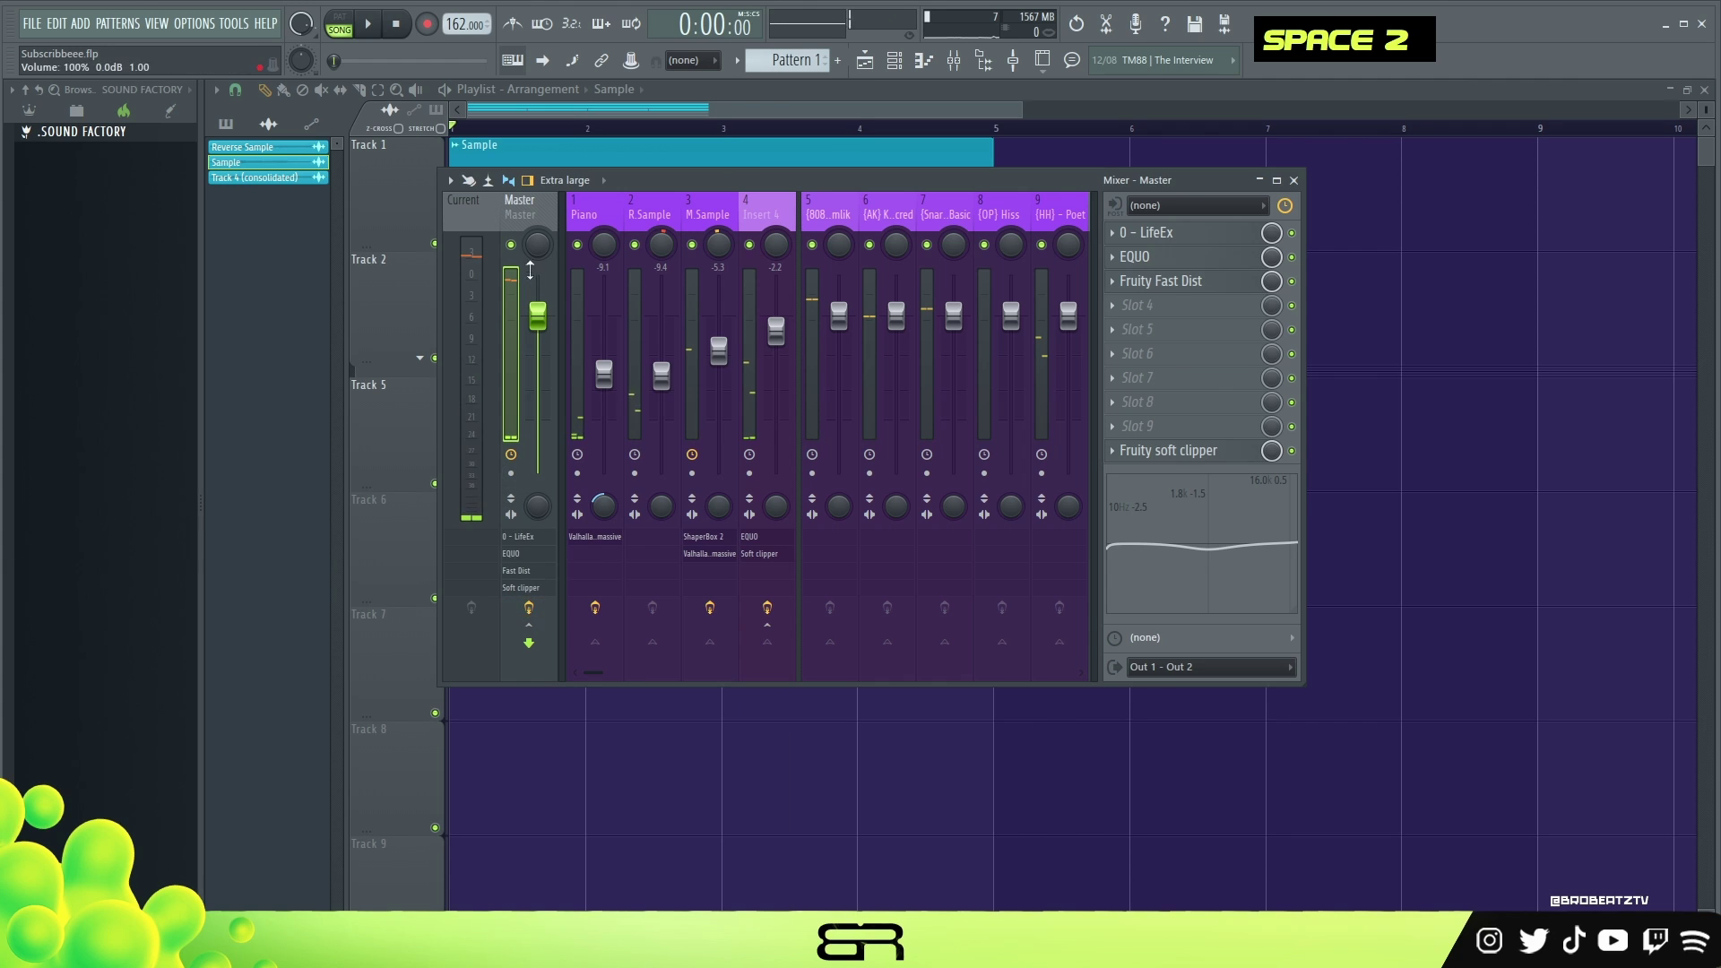
Examine the settings of LifeEx, EQUO, Fruity Fast Dist and Fruity soft clipper on the Master track
left_click(1197, 242)
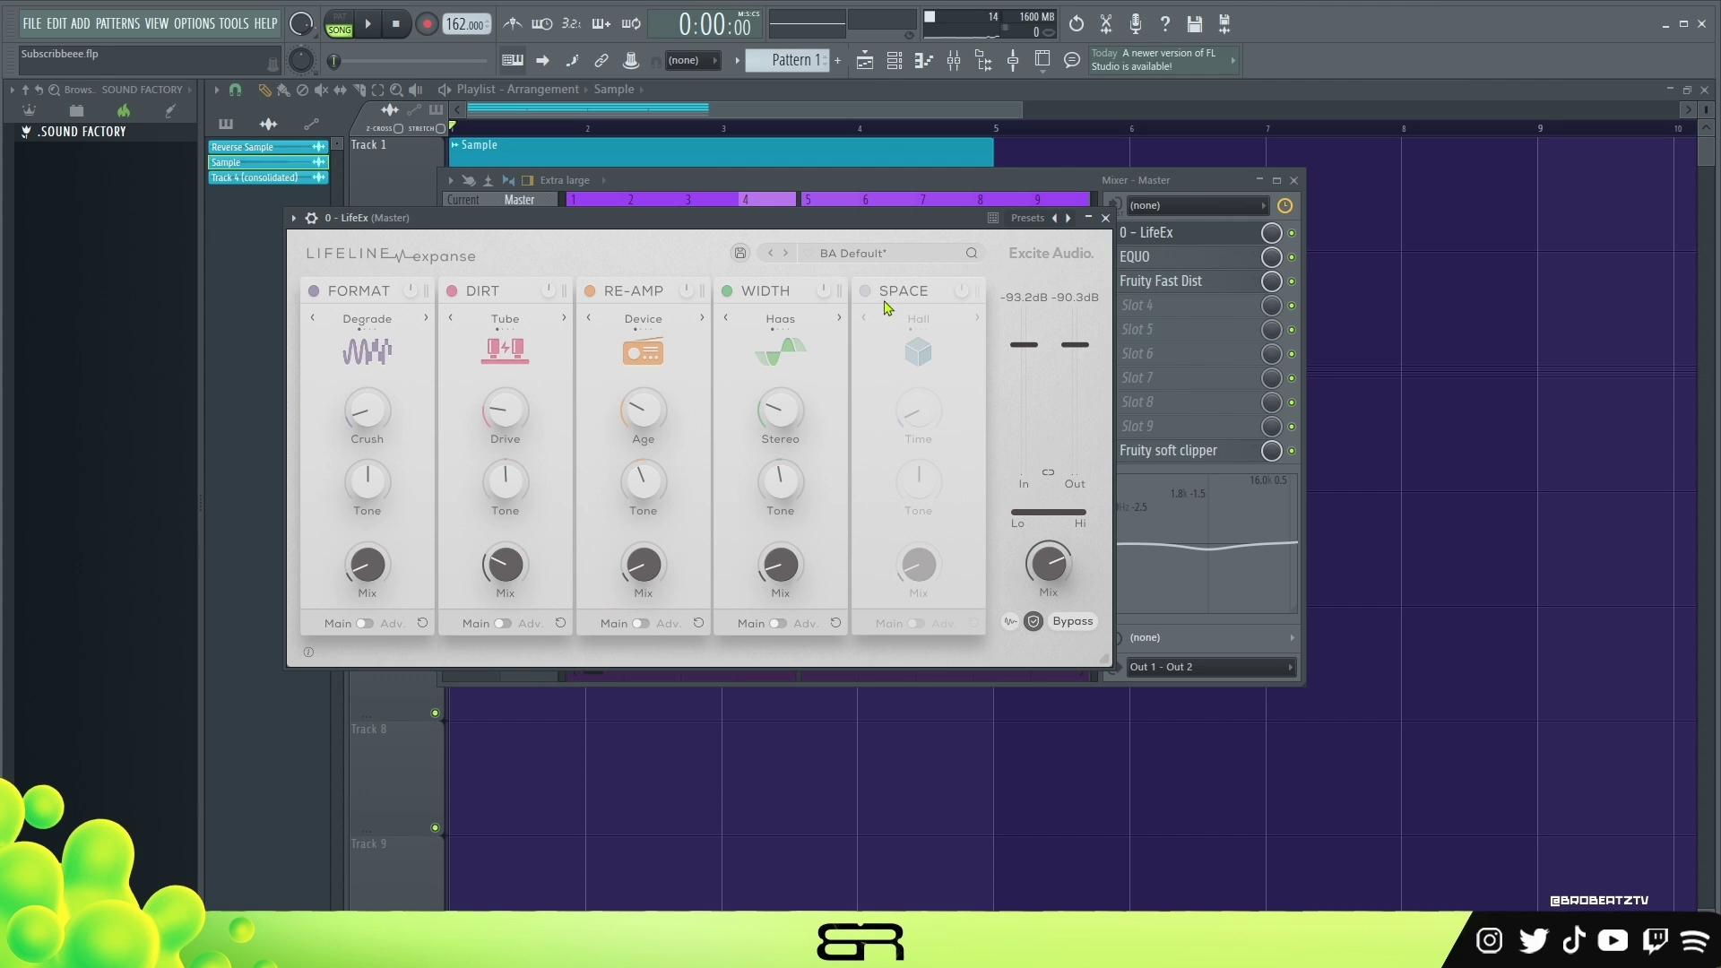
left_click(1106, 218)
double_click(1166, 260)
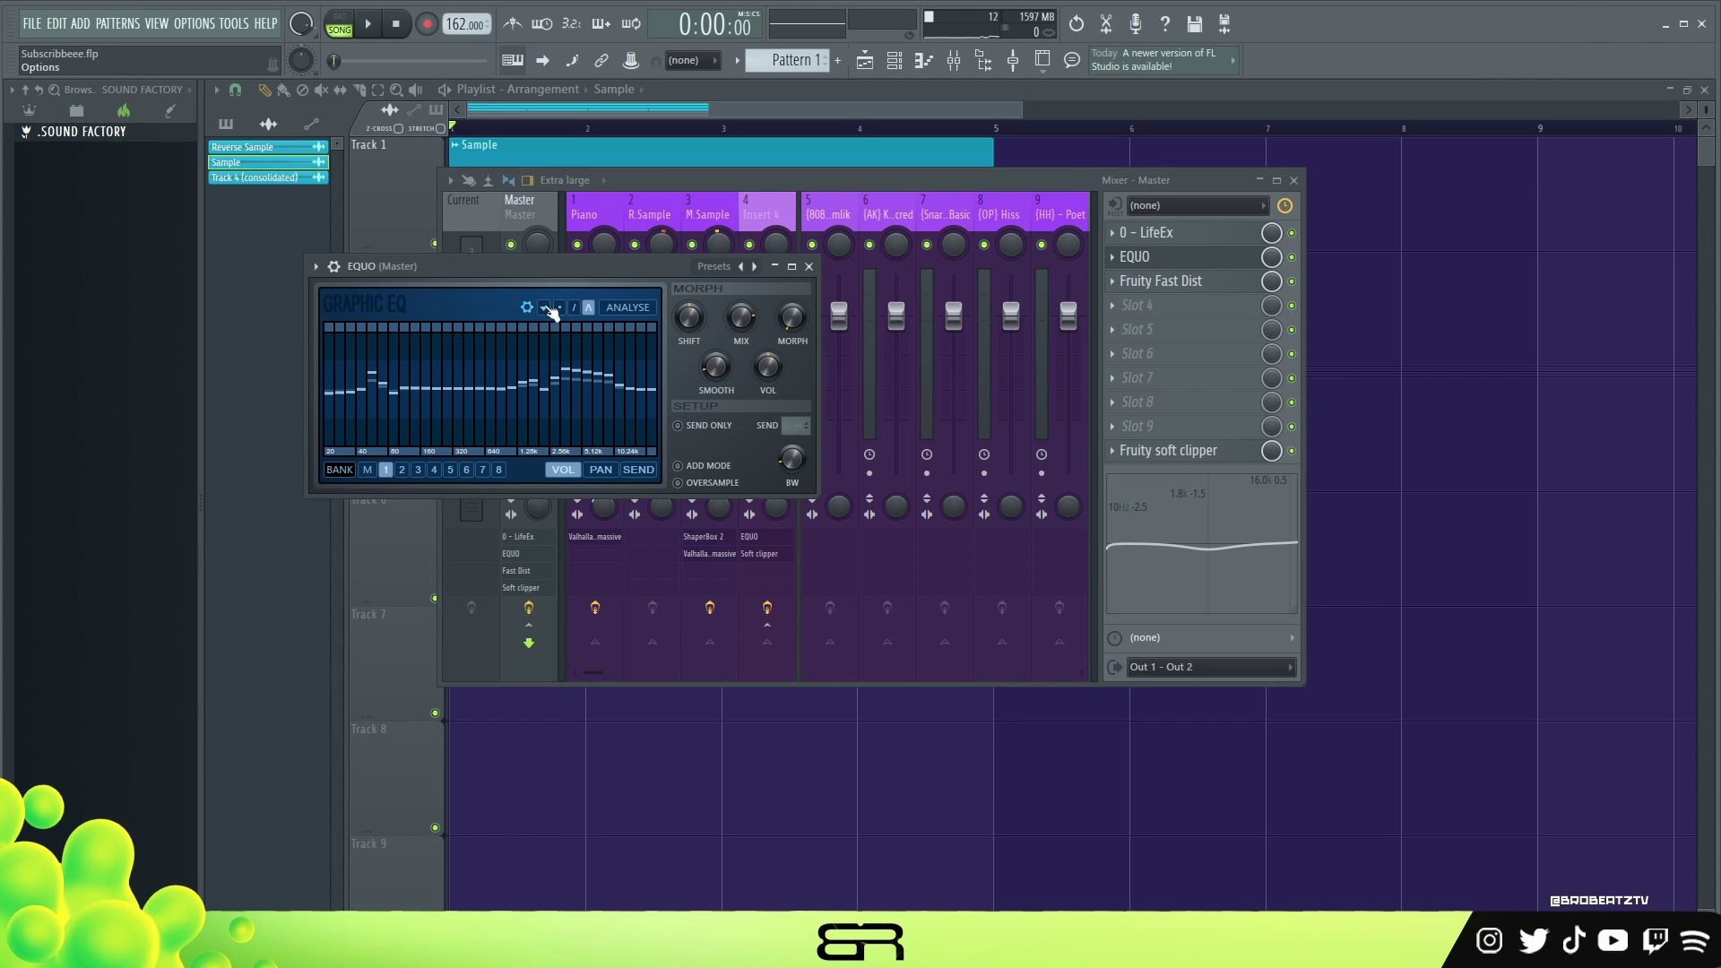
left_click_drag(526, 265, 675, 262)
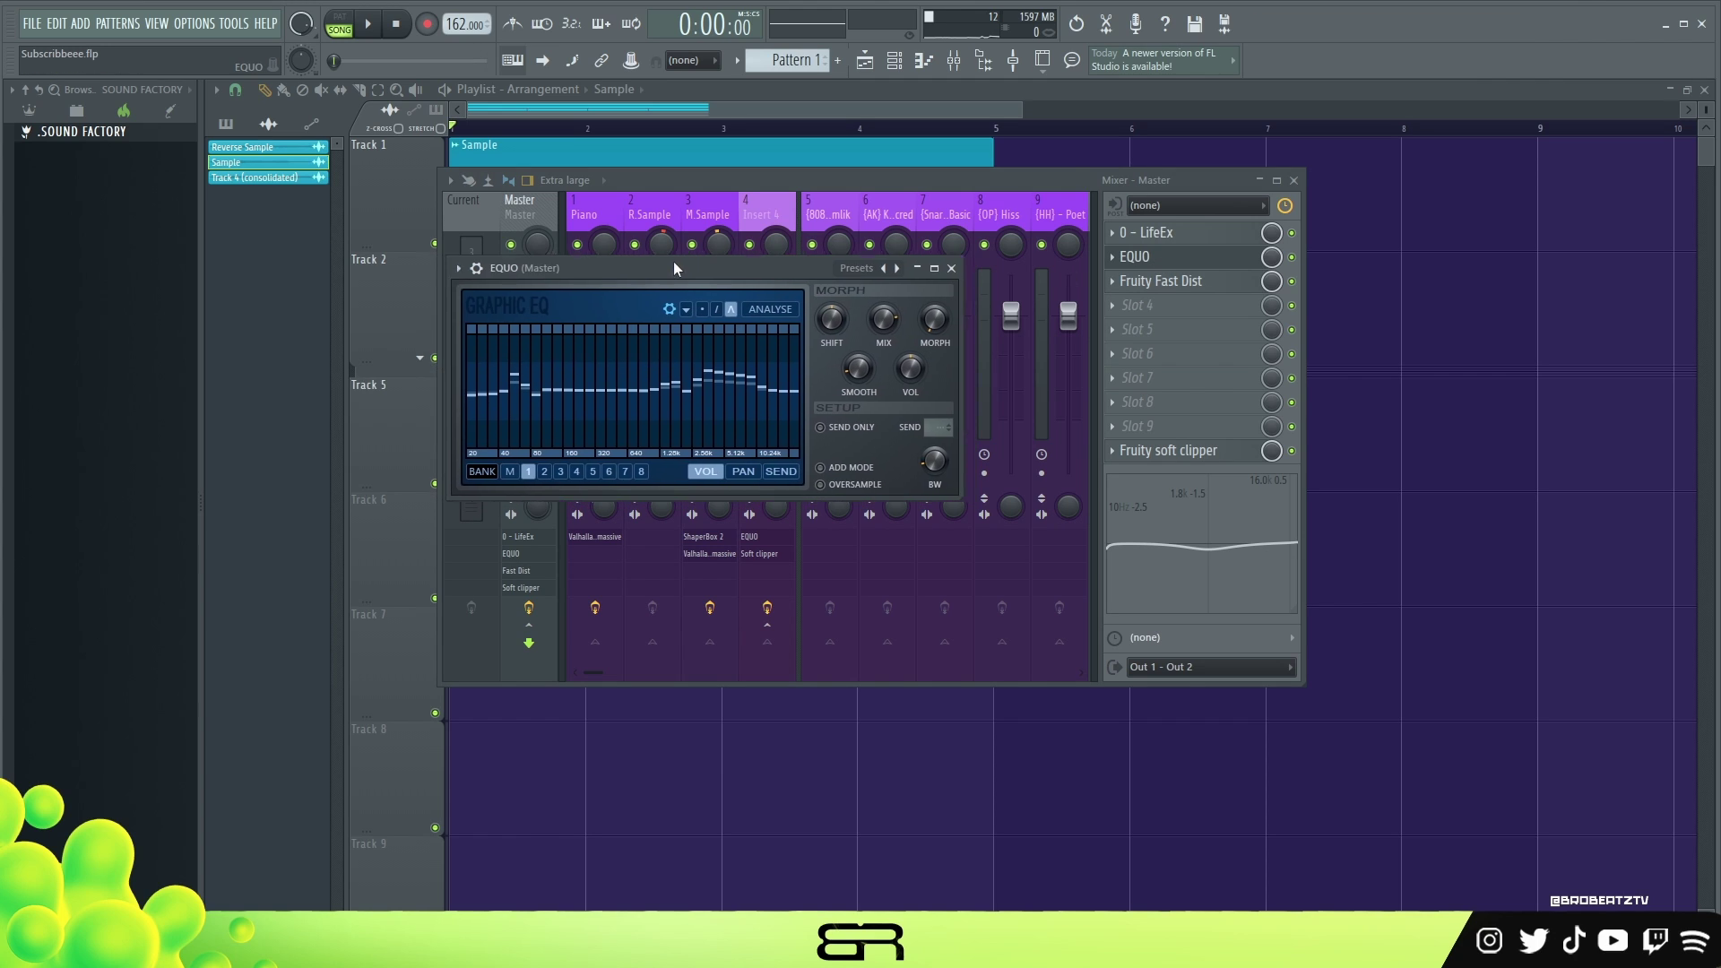
left_click(1165, 284)
left_click_drag(1087, 310, 763, 253)
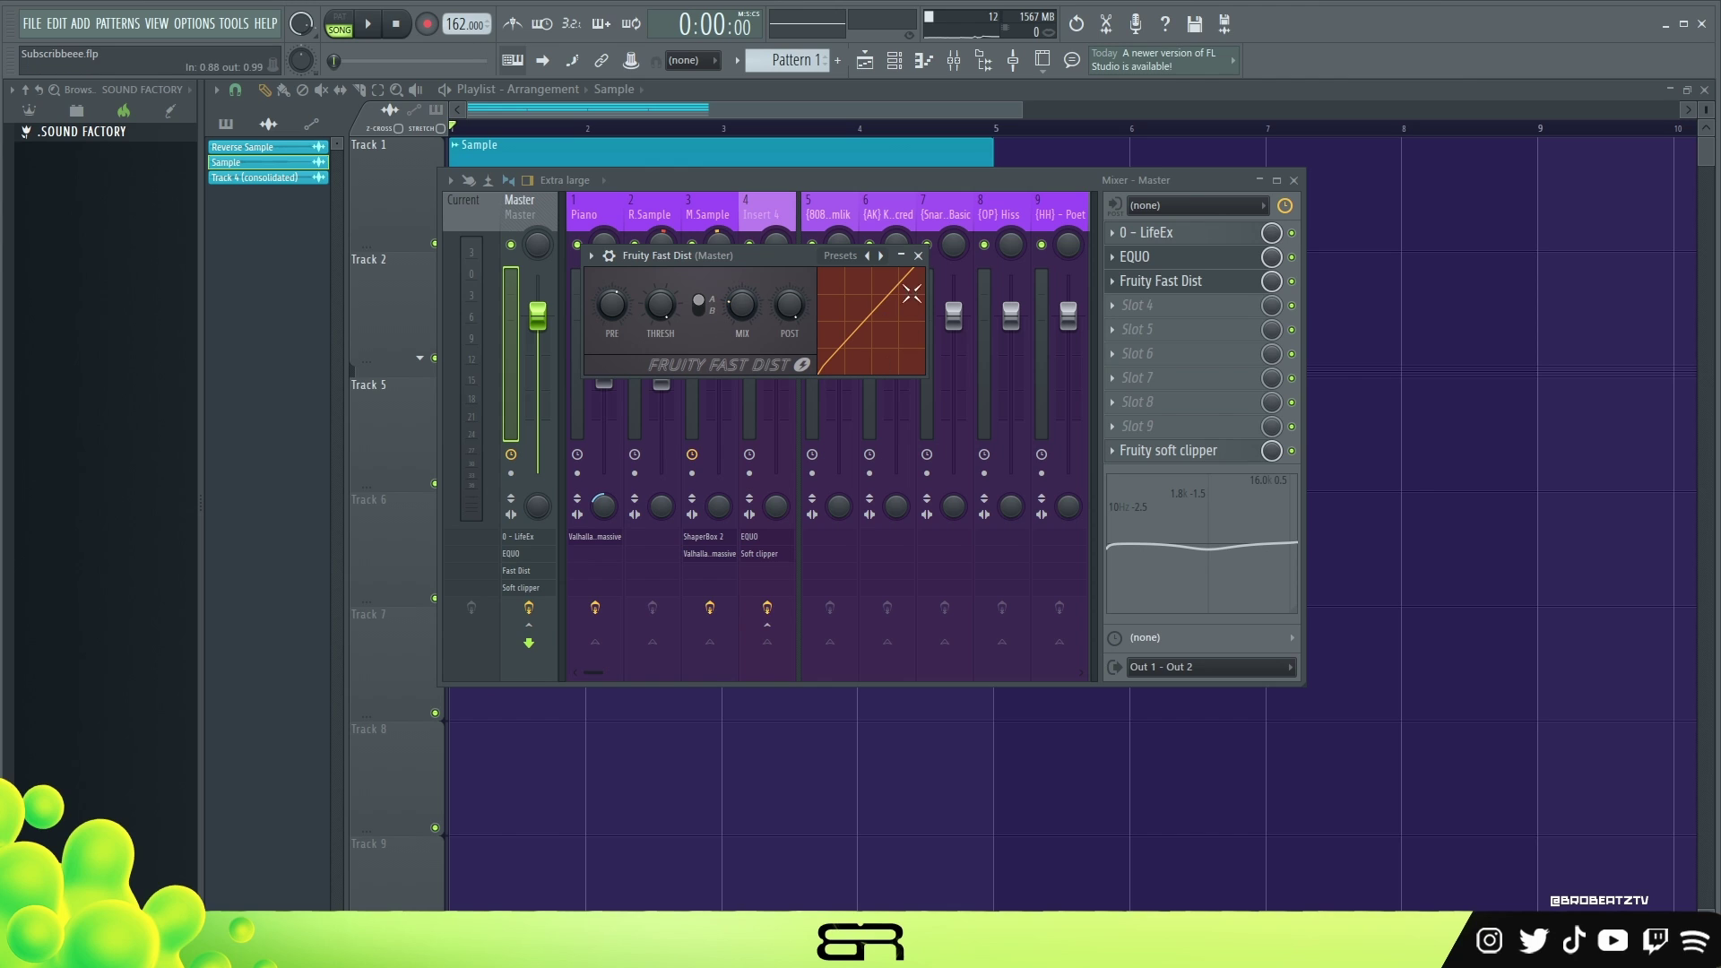
left_click(919, 256)
left_click(1182, 452)
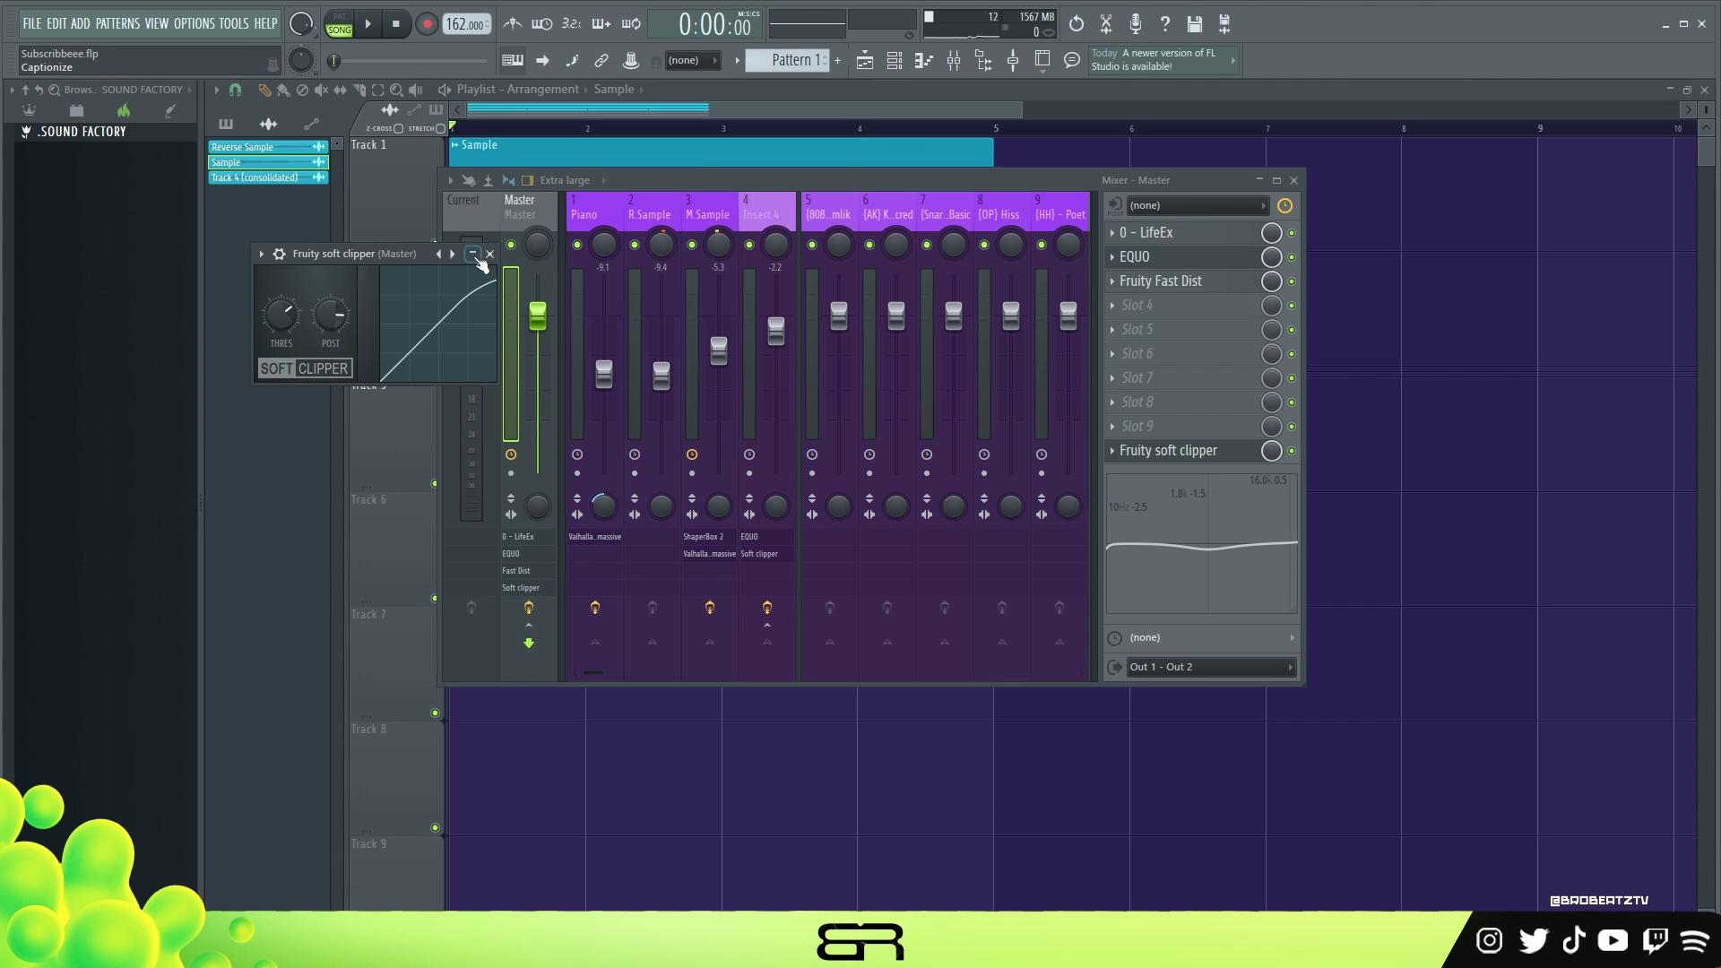
left_click_drag(397, 254, 768, 301)
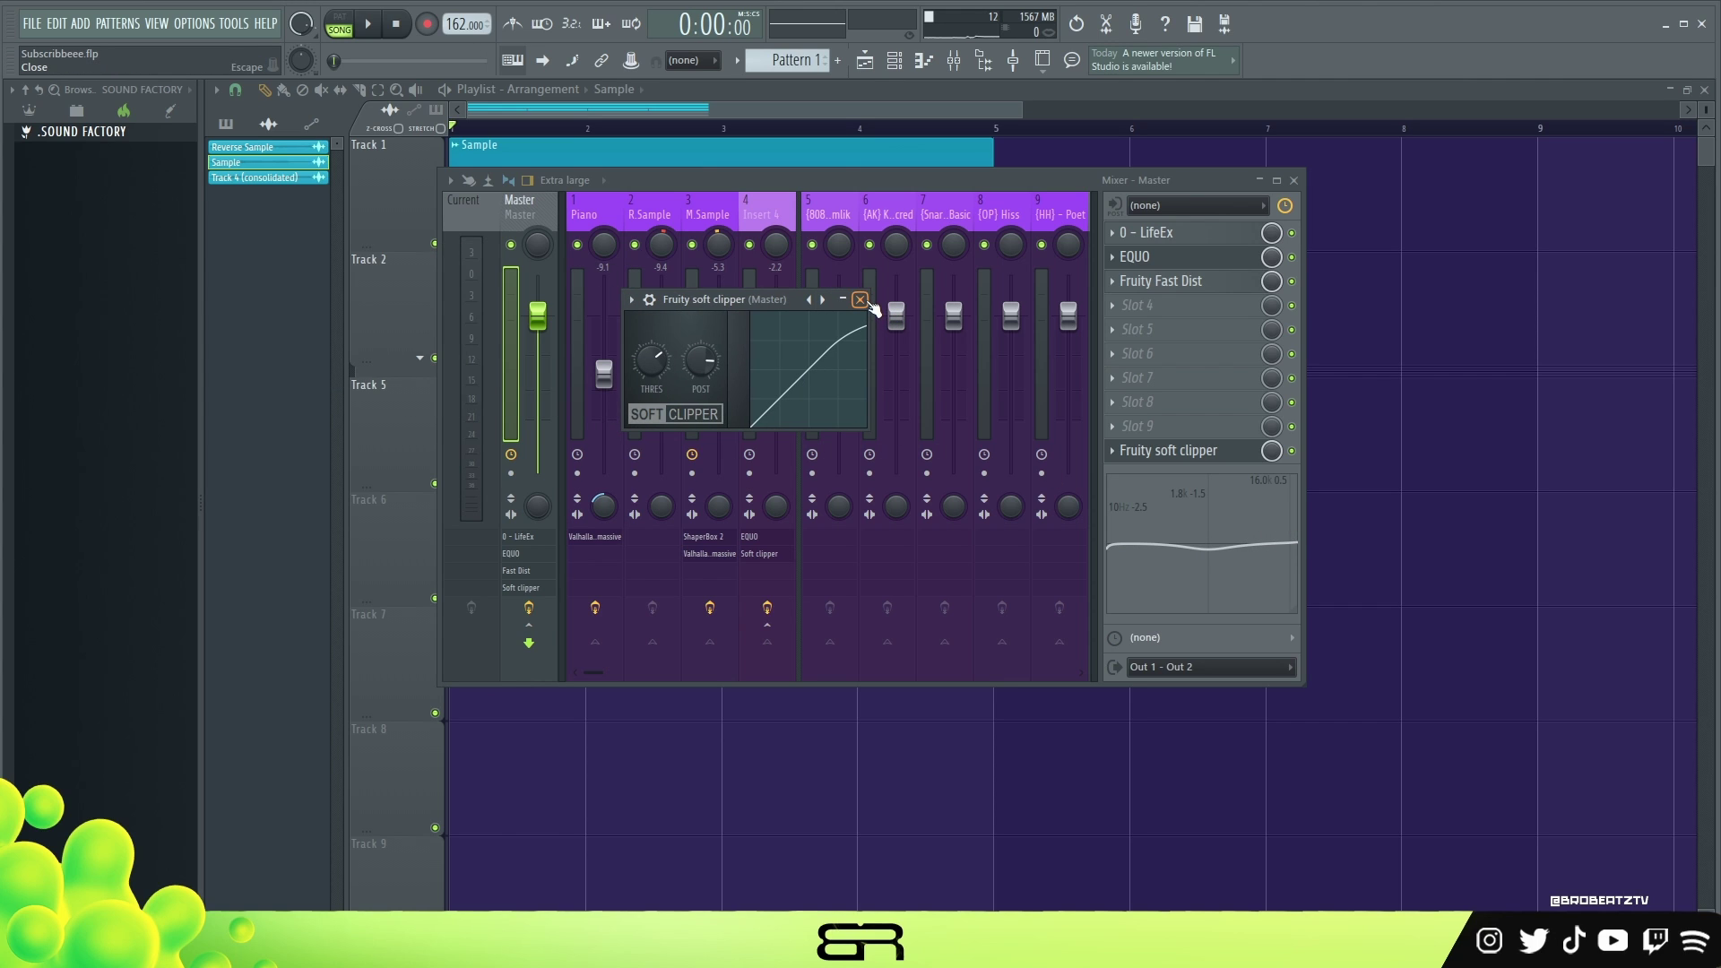
left_click(860, 301)
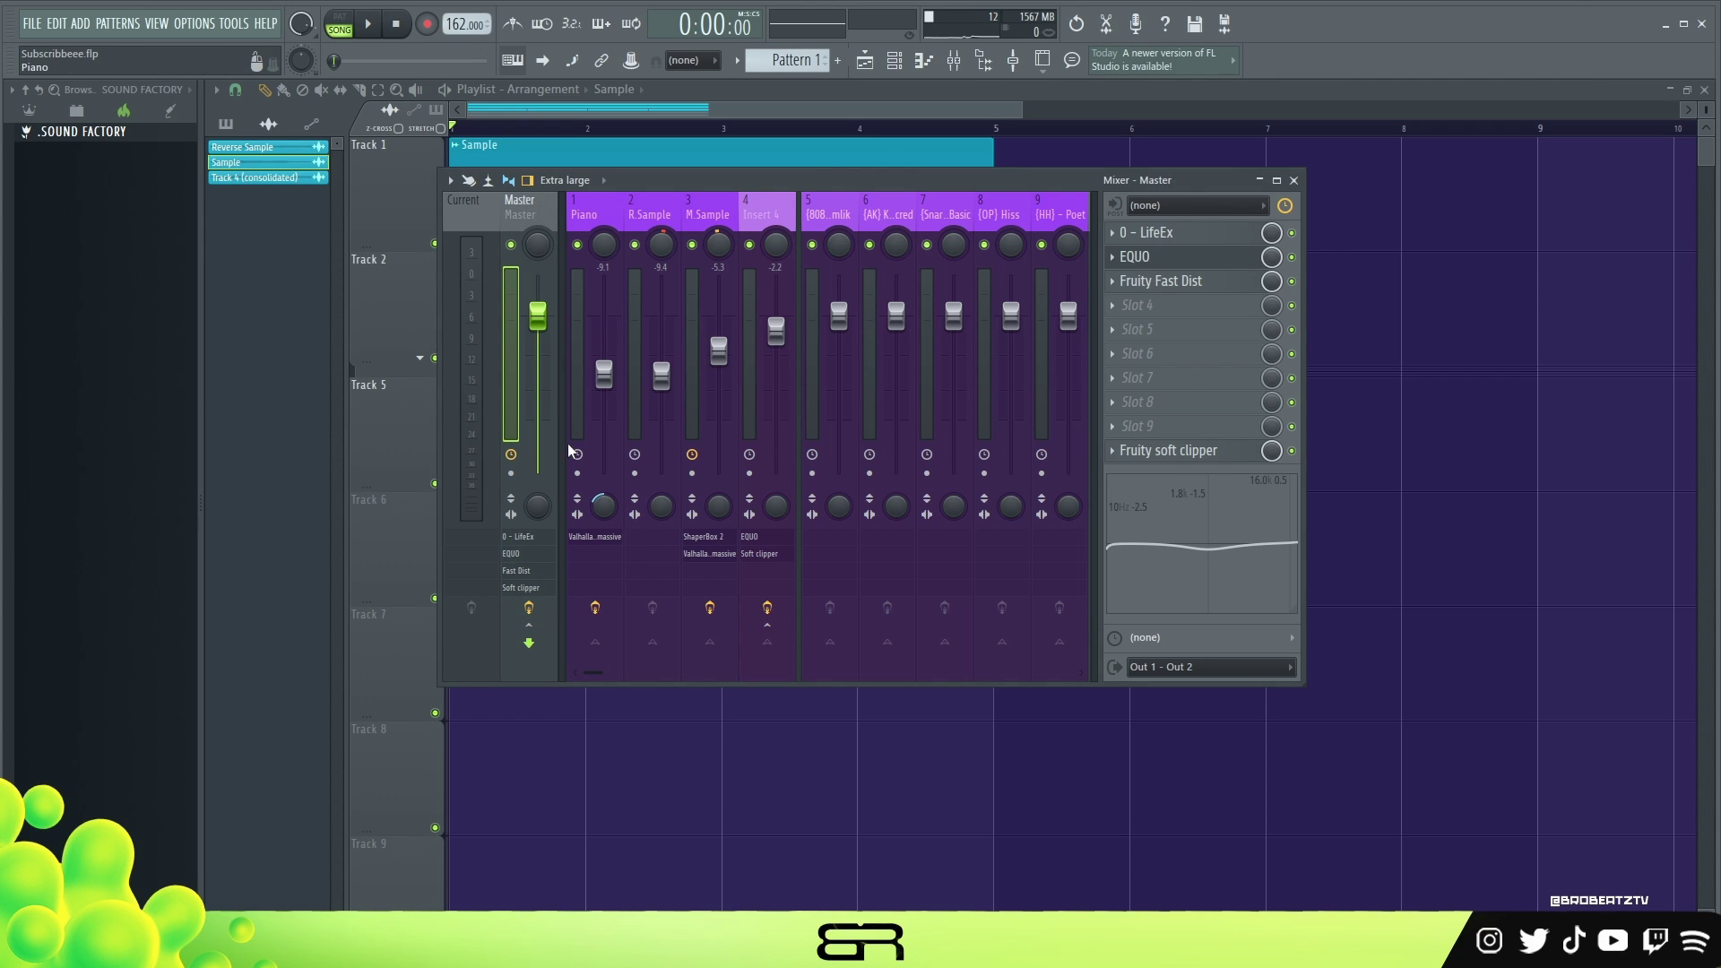
Compare the full beat's playback with the Master effects chain bypassed and enabled
key("space")
key("space")
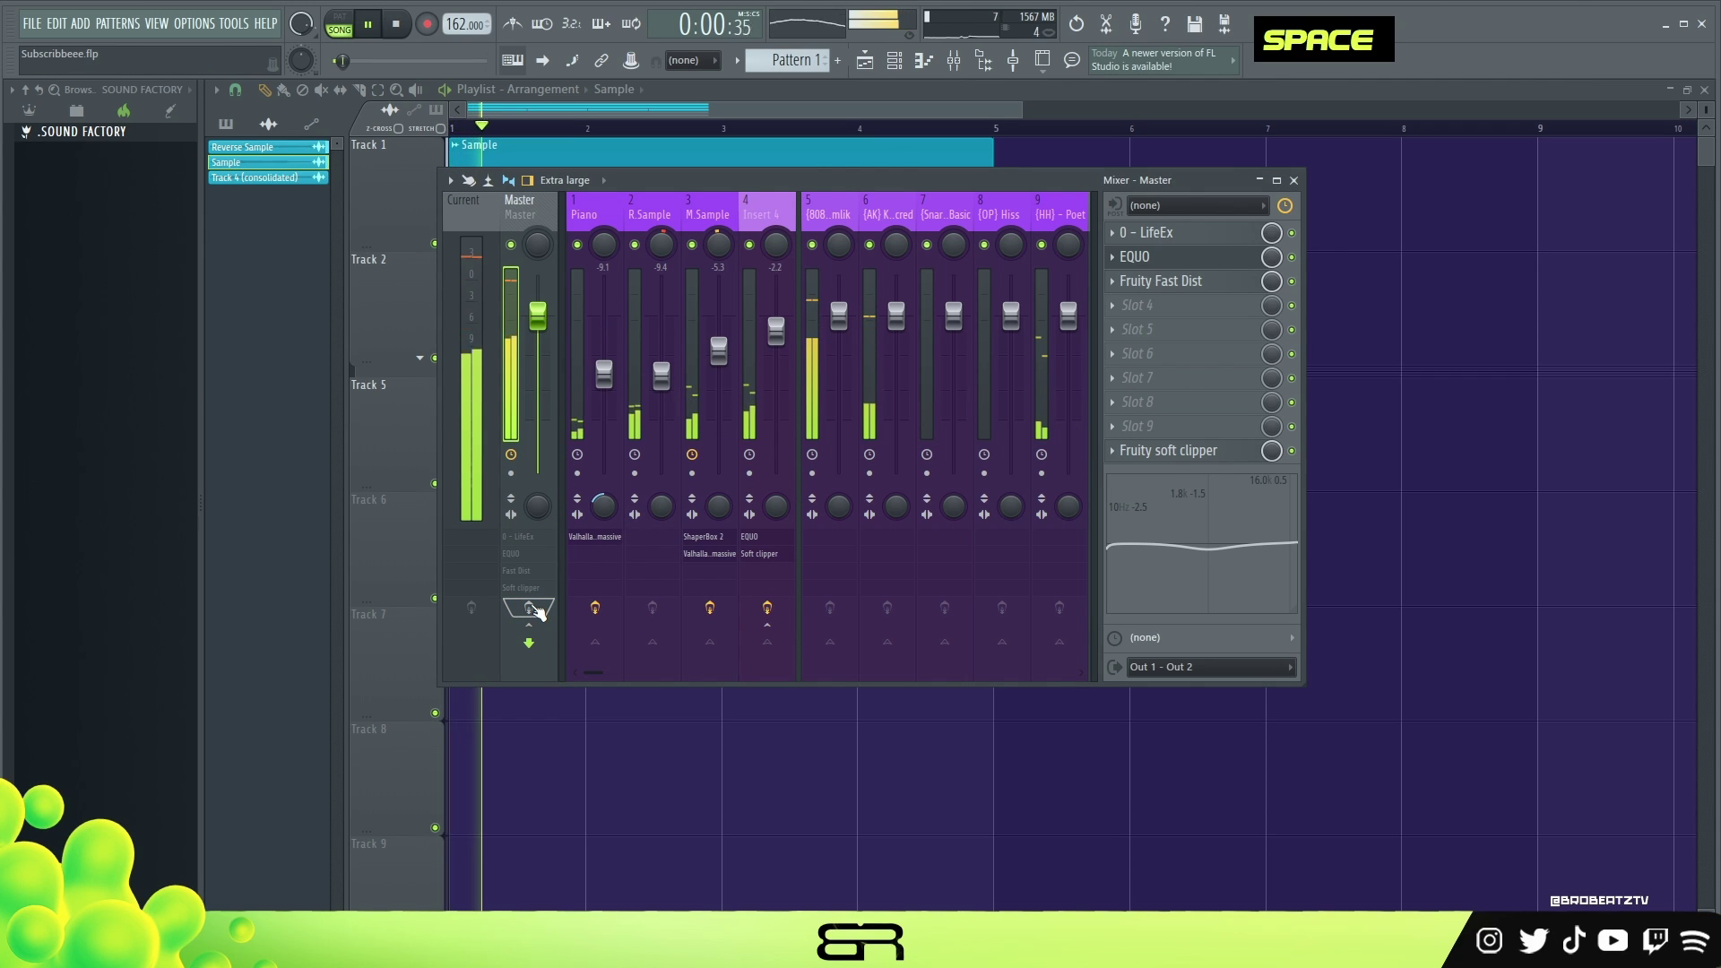
key("space")
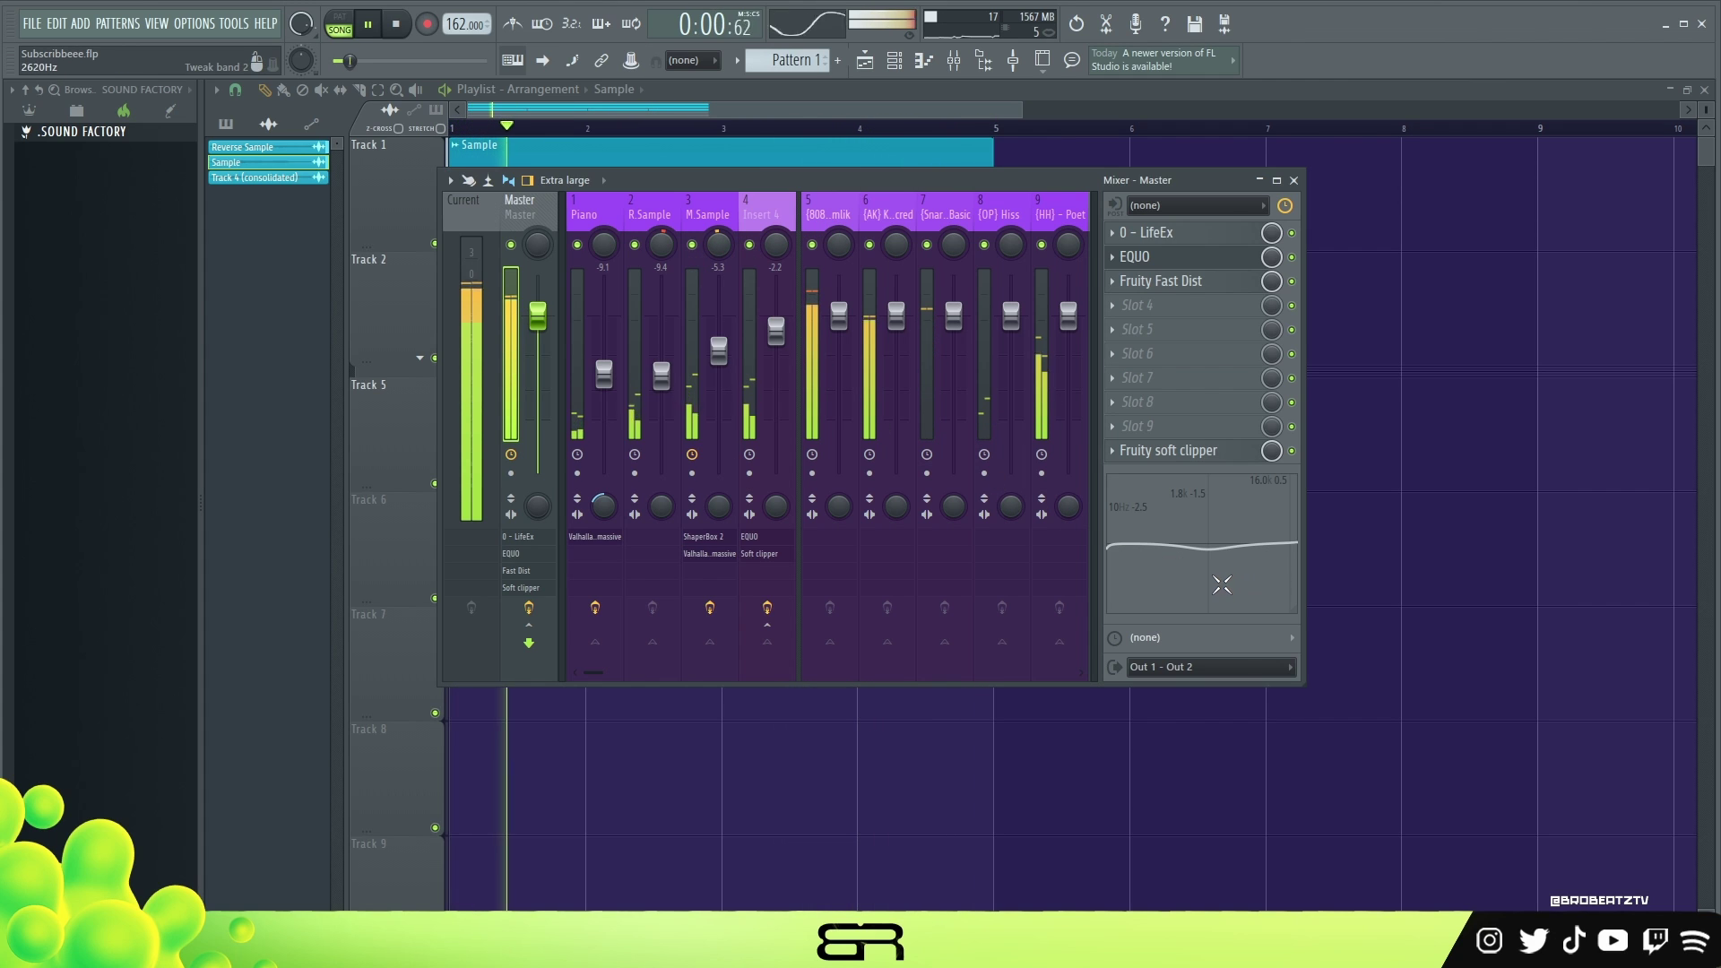
Set the 808 track's volume to -0.5 dB and Insert 4's volume to -3.9 dB during playback
scroll(840, 325, "down", 2)
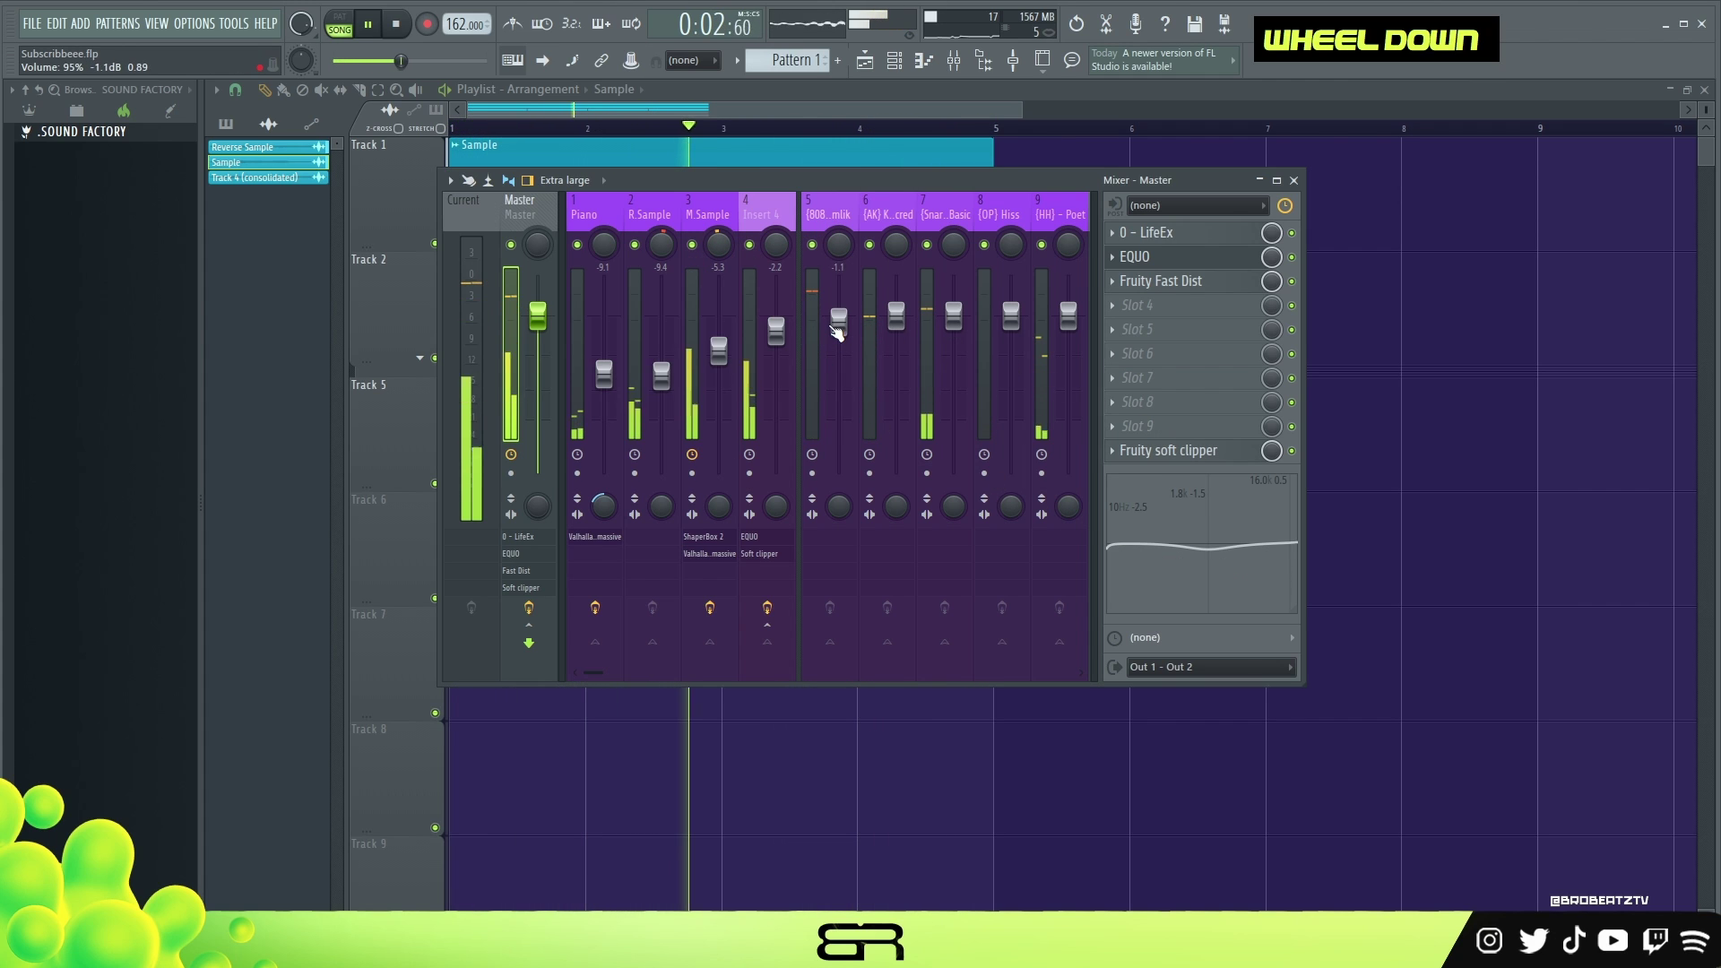
scroll(840, 322, "up", 2)
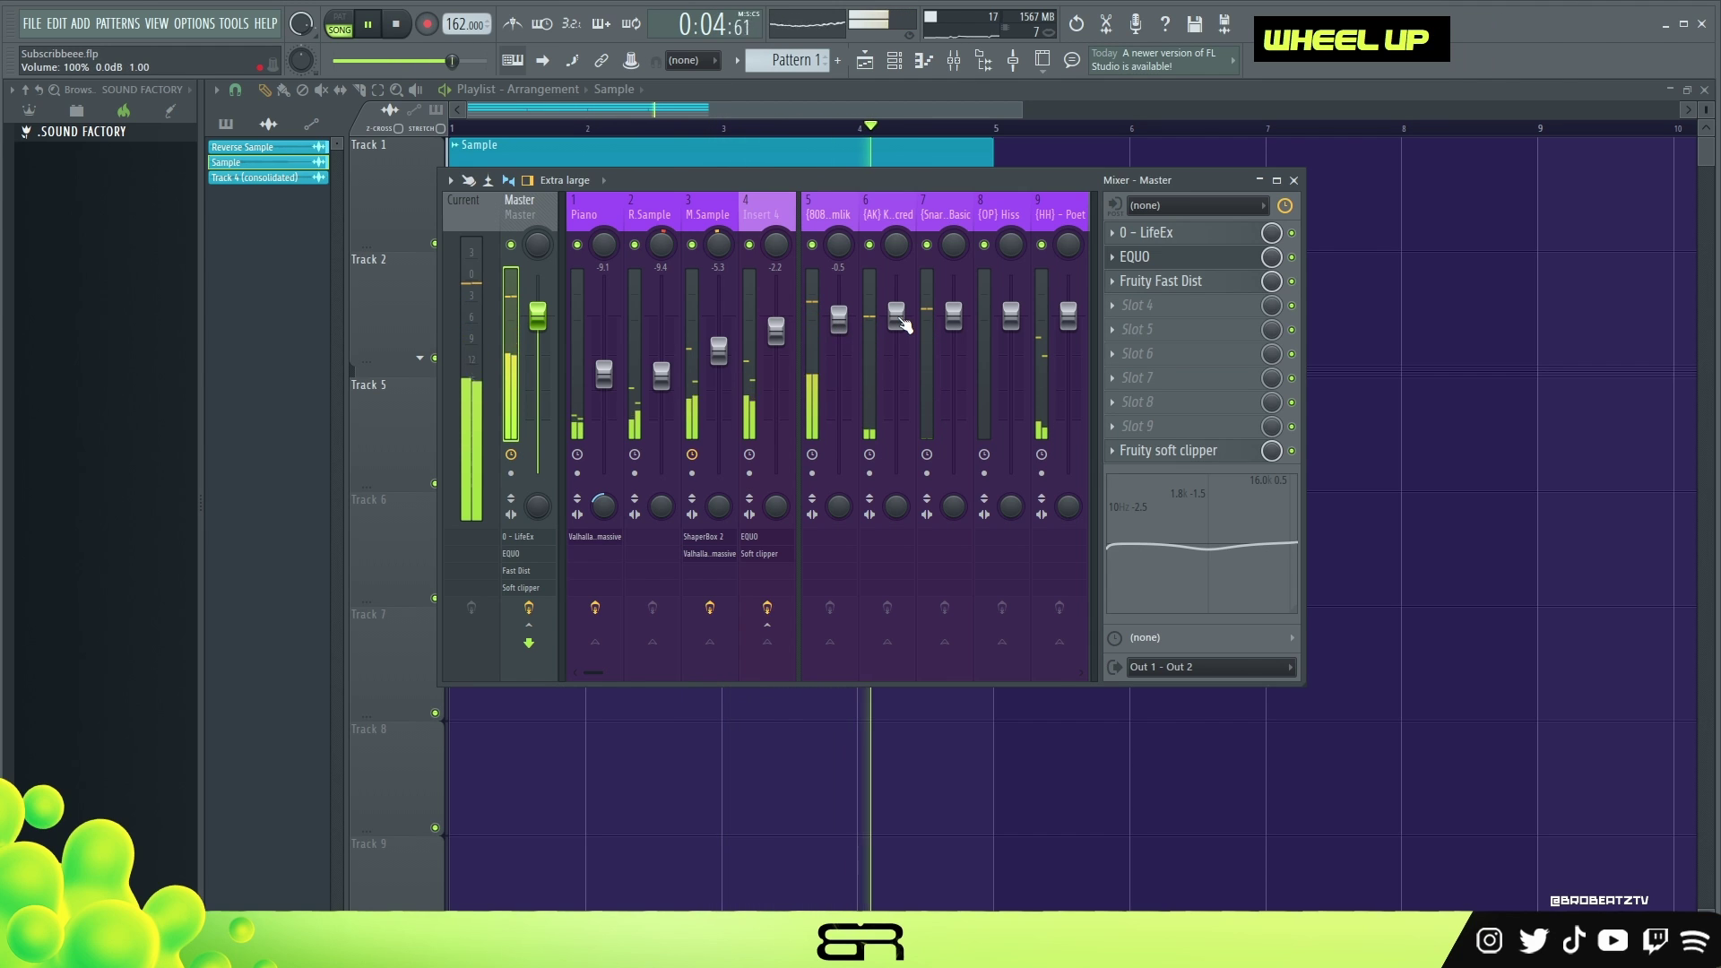
mouse_move(777, 331)
left_mouse_down()
mouse_move(780, 369)
mouse_move(777, 317)
left_mouse_up()
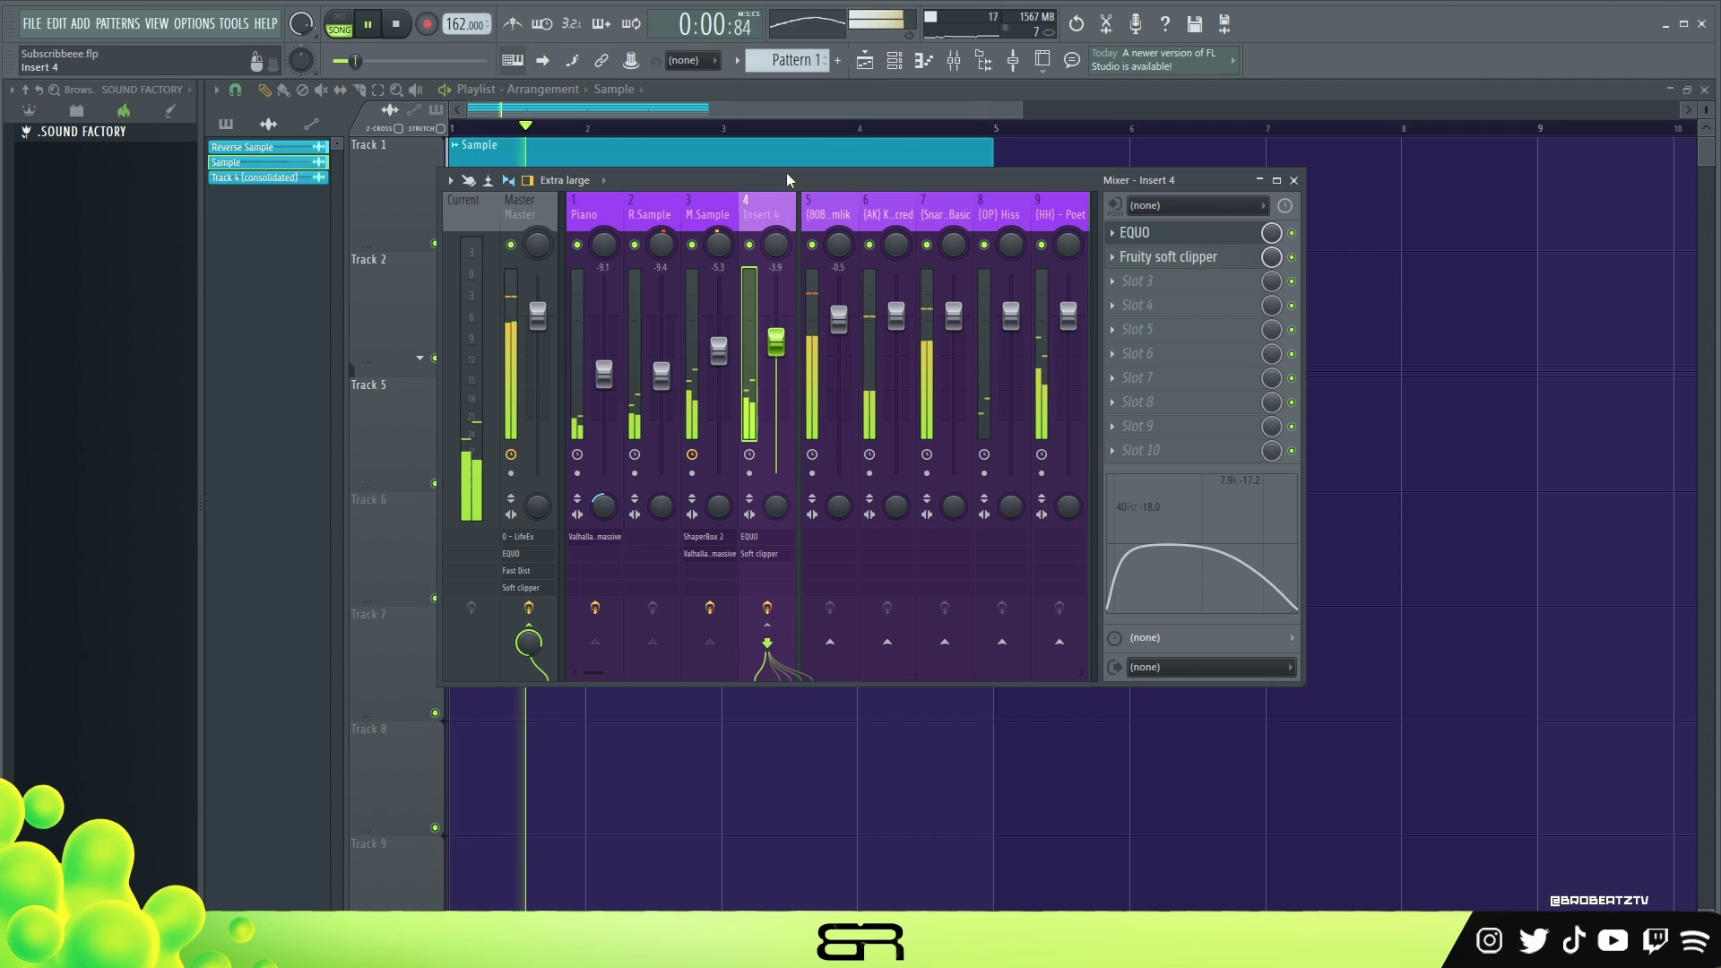
key("space")
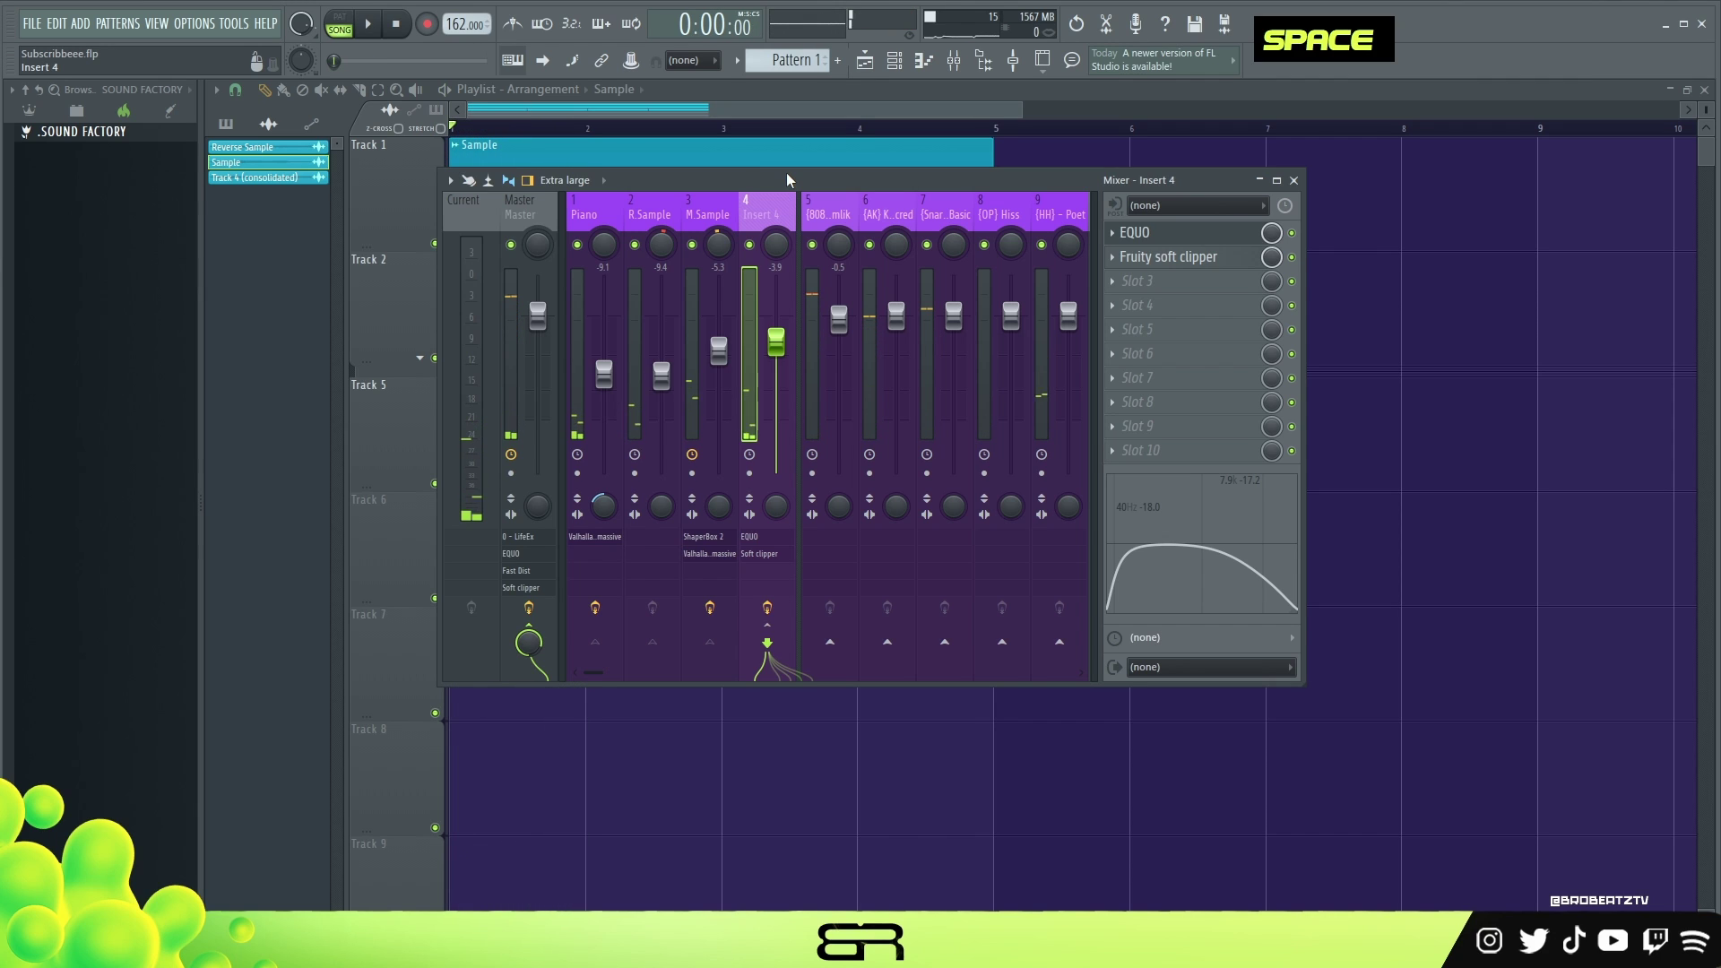